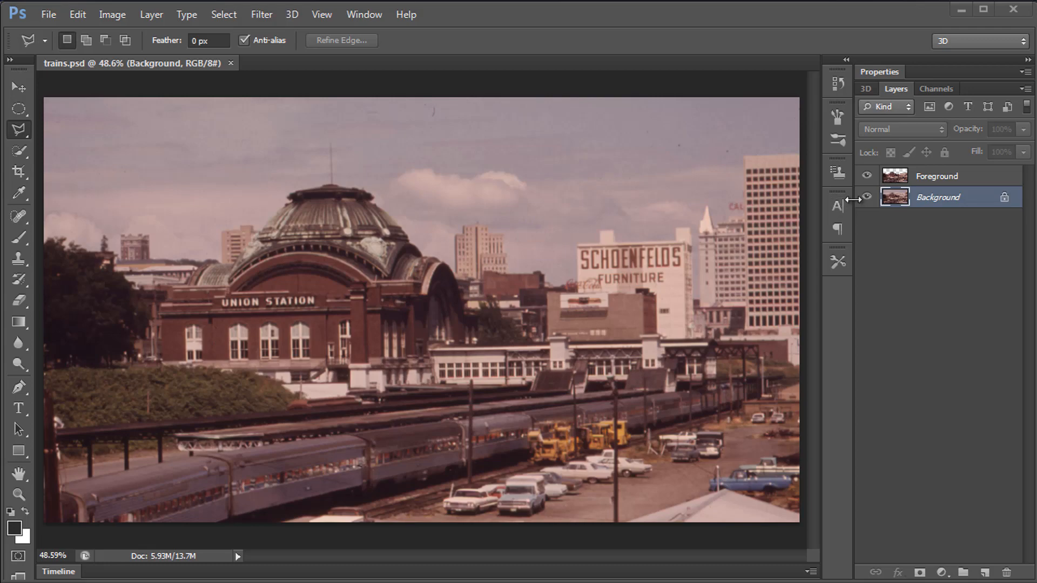
# - Review the photo's Background layer in Photoshop, the 3D rocket model, and its animated flight path around frame 109
pyautogui.click(867, 198)
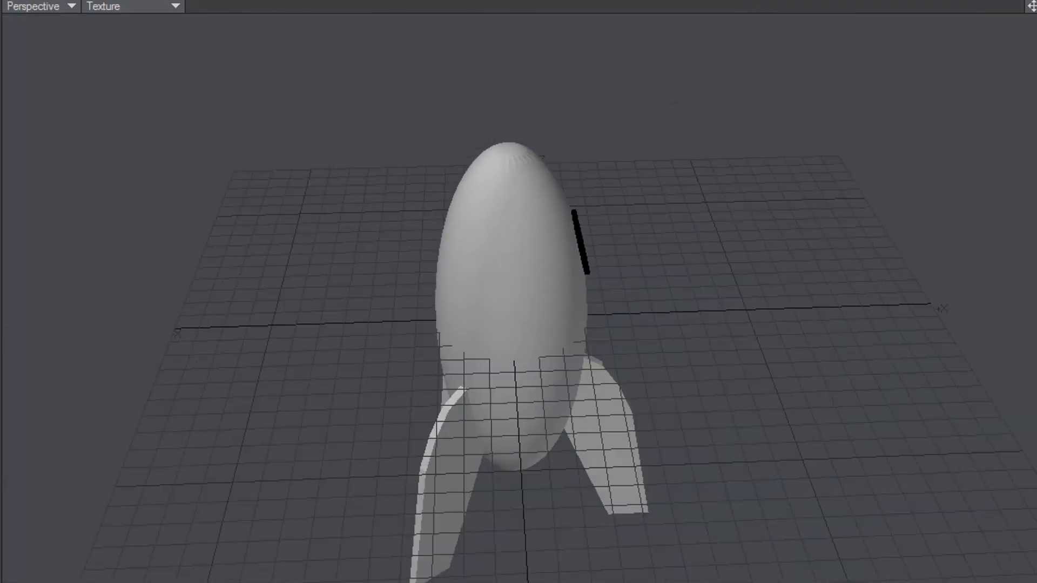
pyautogui.moveTo(1033, 6); pyautogui.dragTo(972, 33)
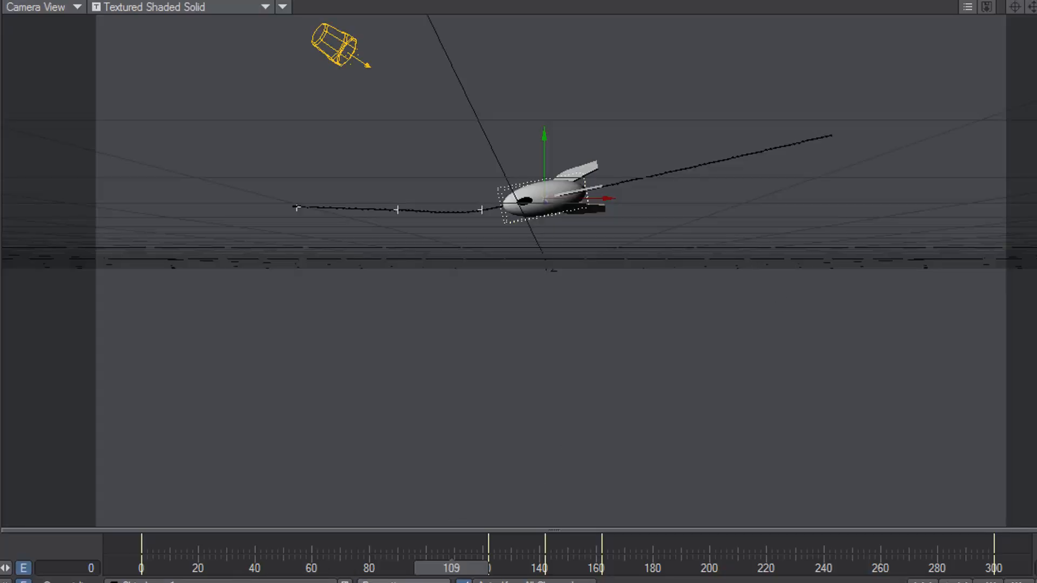
pyautogui.moveTo(451, 568)
pyautogui.mouseDown()
pyautogui.moveTo(193, 568)
pyautogui.moveTo(957, 569)
pyautogui.moveTo(445, 569)
pyautogui.mouseUp()
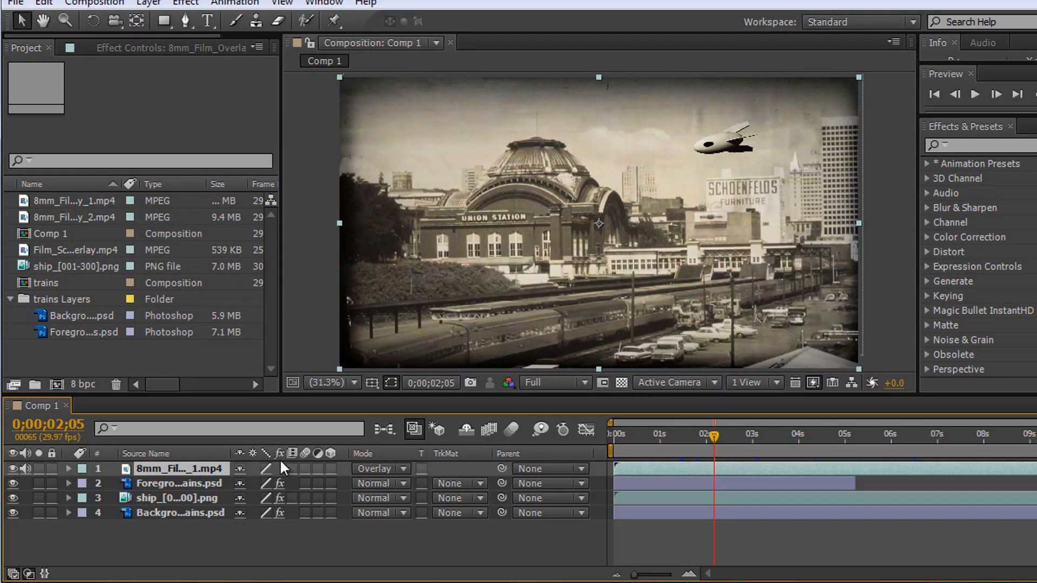
# - In After Effects, hide the film overlay, foreground and background layers and scrub to 0;00;08;21 to inspect the ship alone
pyautogui.click(13, 469)
pyautogui.click(13, 483)
pyautogui.click(13, 512)
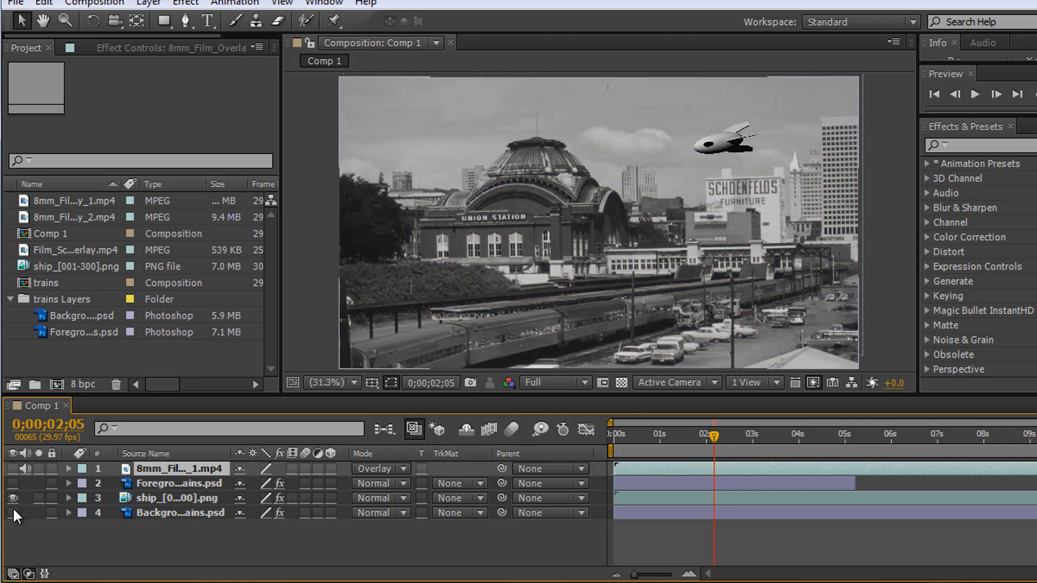
pyautogui.moveTo(709, 437); pyautogui.dragTo(1018, 453)
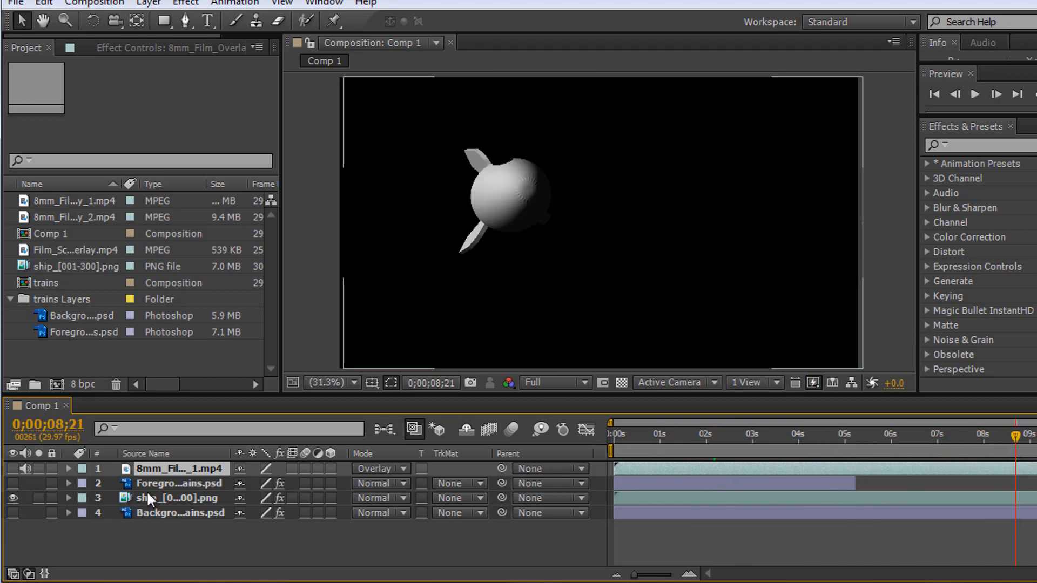
# - Show the background and foreground layers again and scrub to 0;00;04;14 to check the ship passing behind the station
pyautogui.click(12, 513)
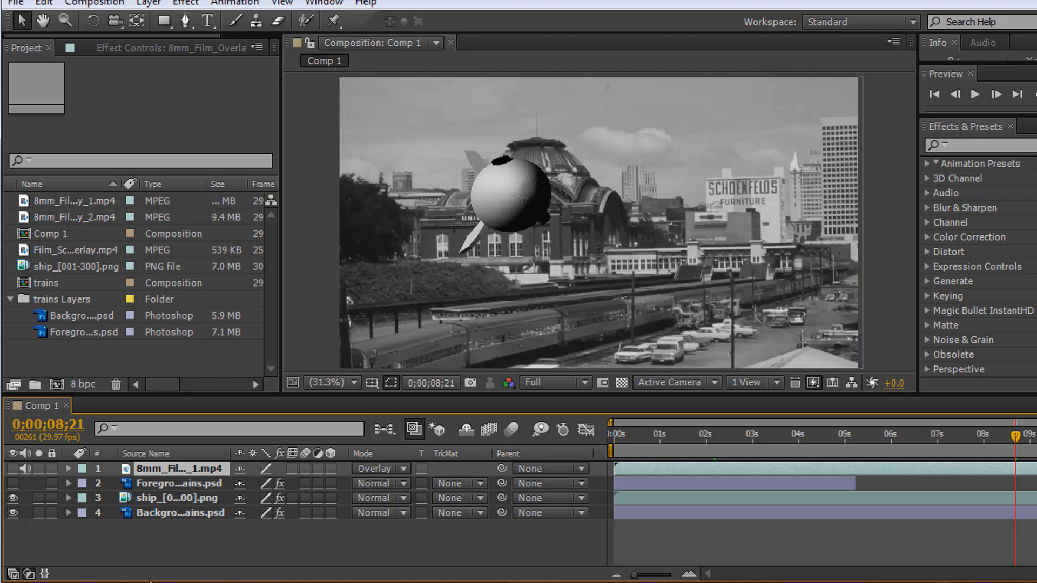
pyautogui.click(12, 483)
pyautogui.moveTo(690, 446); pyautogui.dragTo(820, 447)
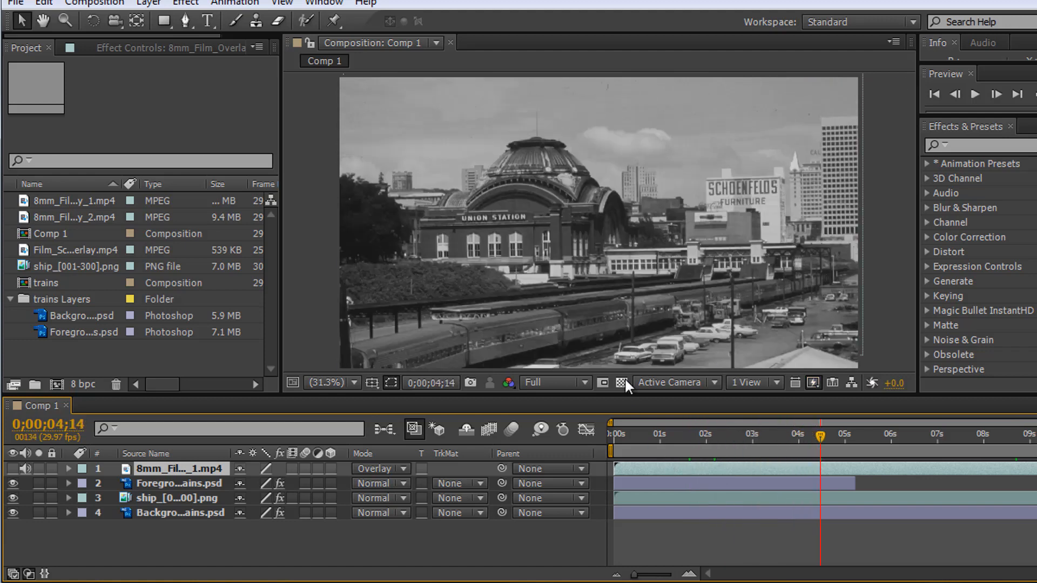
# - Toggle the foreground layer's visibility to compare the shot with and without it covering the ship
pyautogui.click(12, 483)
pyautogui.click(10, 482)
pyautogui.click(10, 482)
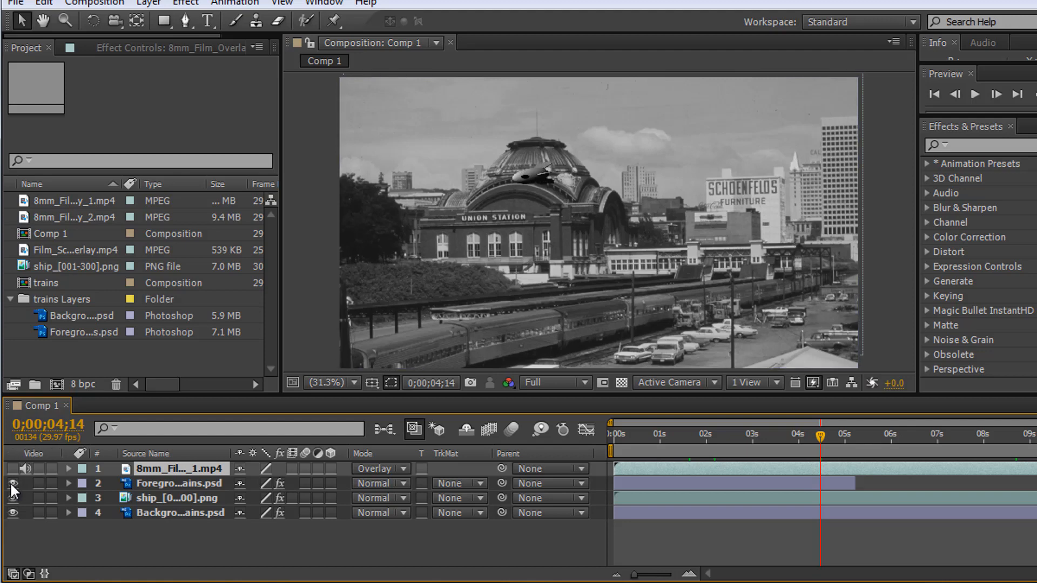
pyautogui.click(10, 482)
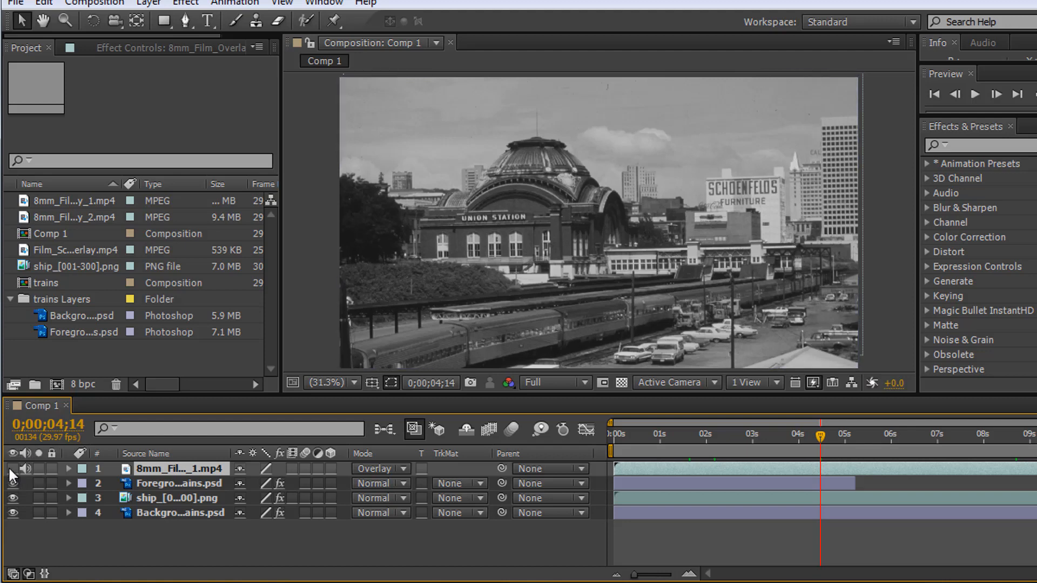
# - Show the film overlay layer and preview the composite, and scrub through the finished Sequence 01 in Premiere Pro
pyautogui.click(12, 469)
pyautogui.moveTo(822, 435); pyautogui.dragTo(965, 440)
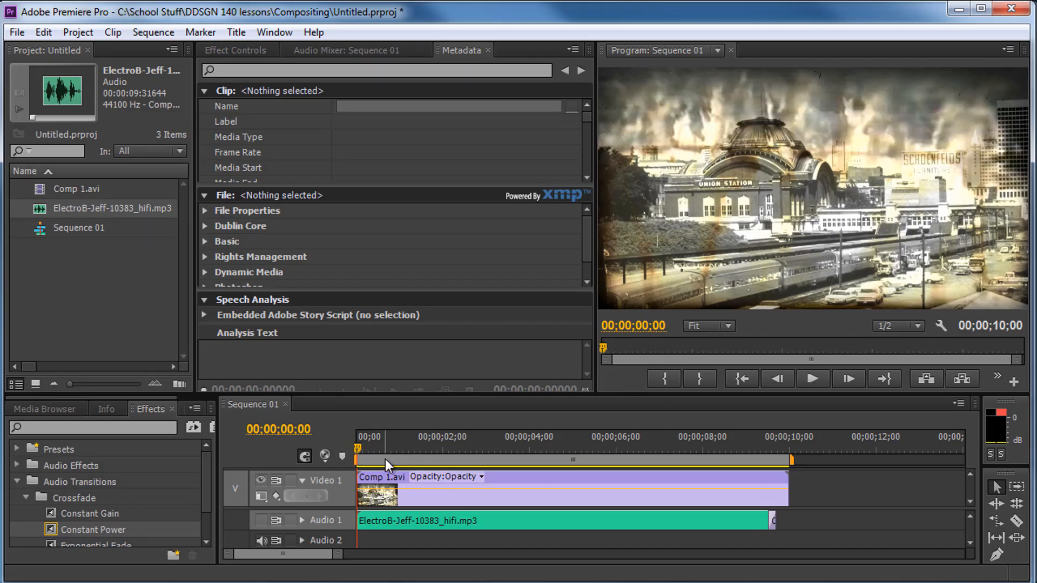
pyautogui.moveTo(358, 449); pyautogui.dragTo(777, 475)
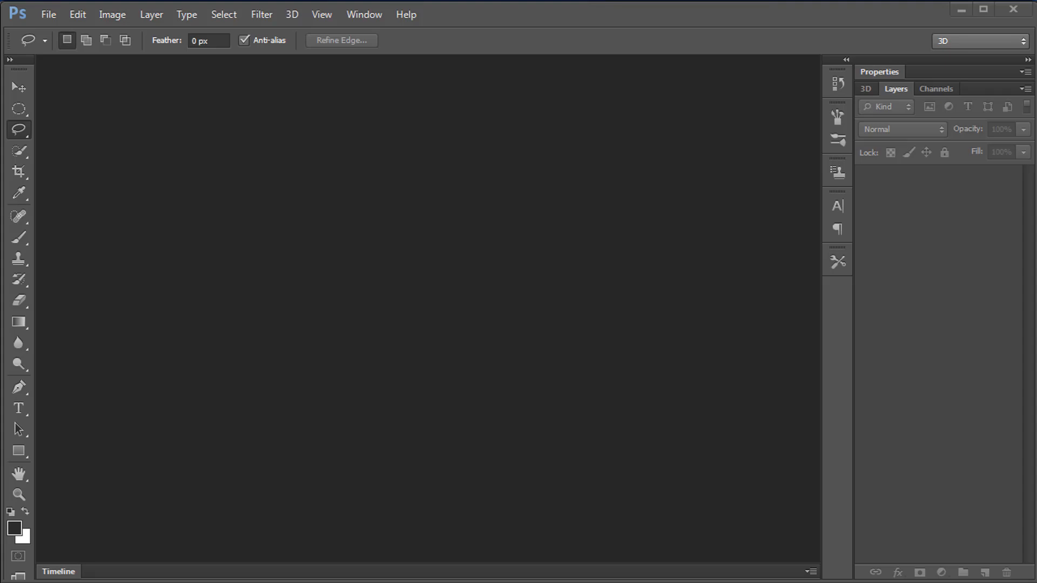
# - Switch to Photoshop and open the Coast Starlight passenger train photo of the Tacoma depot
pyautogui.moveTo(1034, 262); pyautogui.dragTo(511, 263)
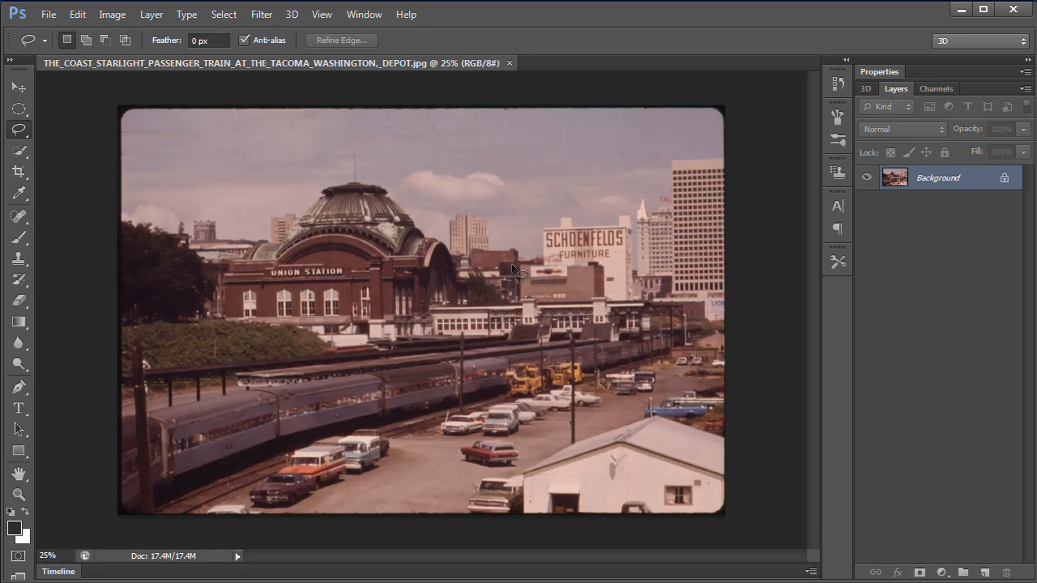
# - Switch to Firefox, examine the photo's source details on its Wikimedia Commons page, and return to Photoshop
pyautogui.hotkey('alt', 'Tab')
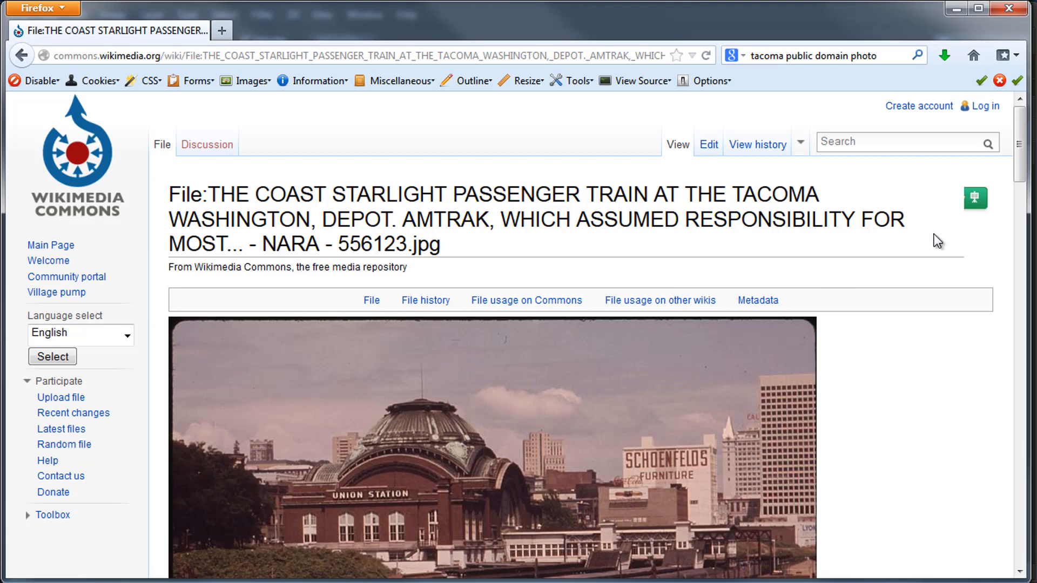
pyautogui.moveTo(1020, 145); pyautogui.dragTo(974, 267)
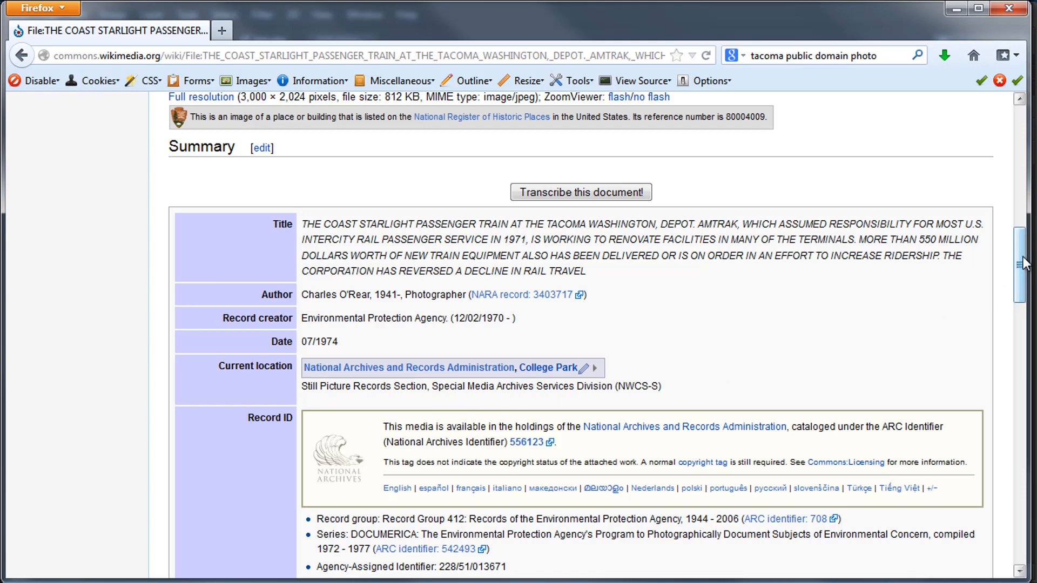
pyautogui.moveTo(1022, 265); pyautogui.dragTo(1033, 180)
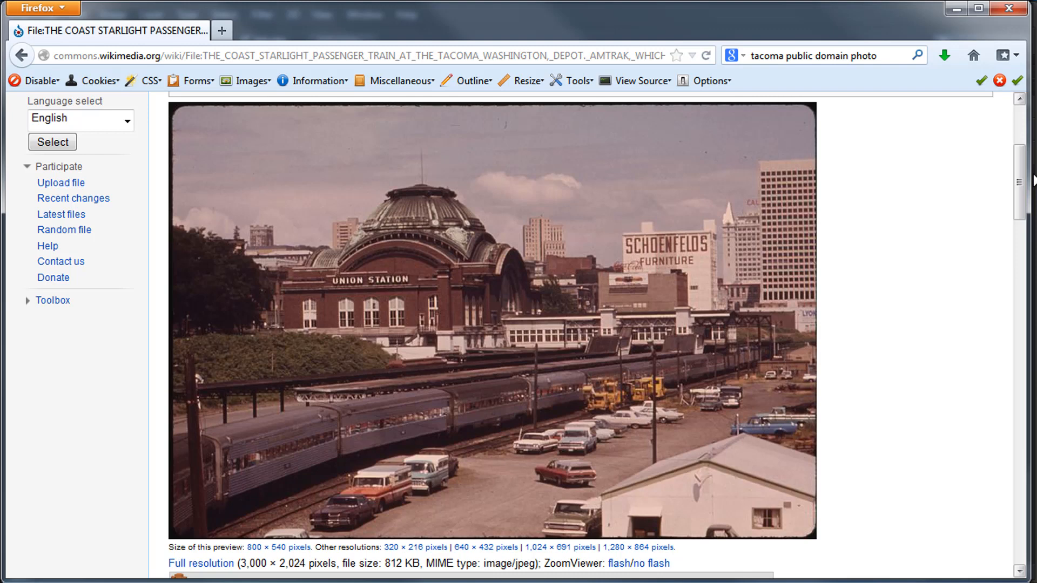
pyautogui.click(954, 10)
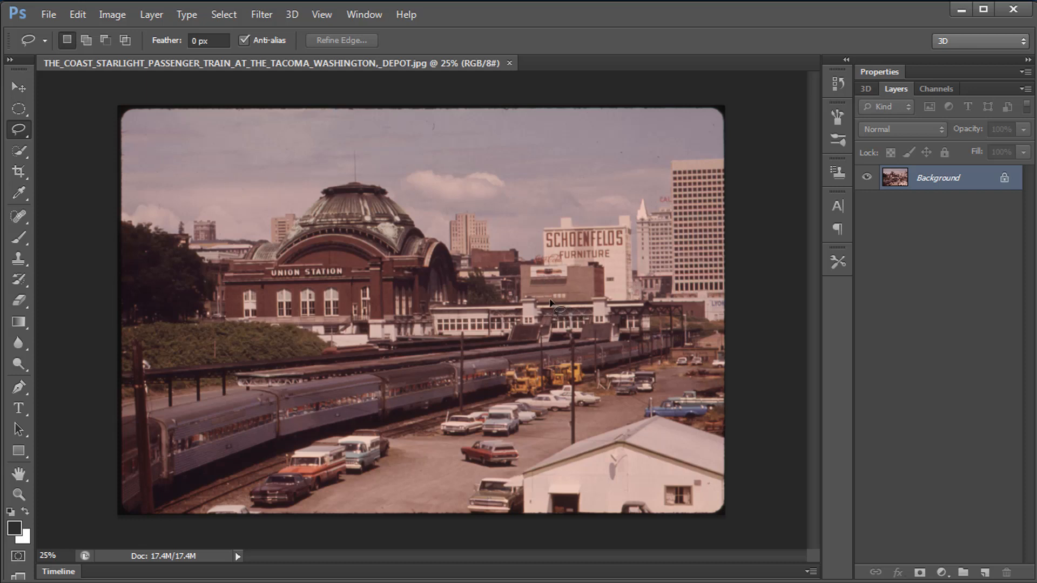
# - Set up a custom crop of 1920 px by 1080 px on the train photo with the Crop tool
pyautogui.click(20, 173)
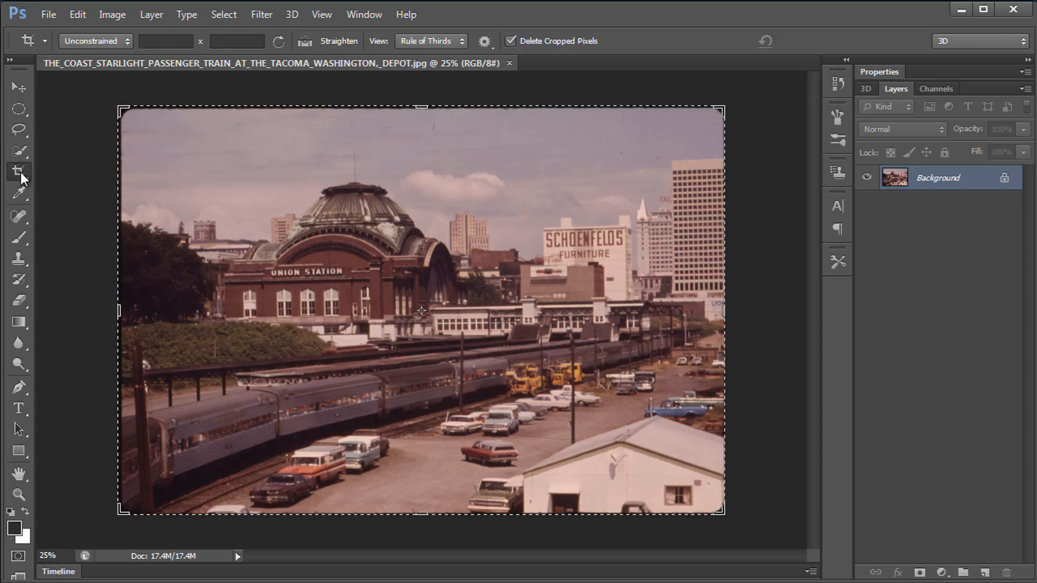
pyautogui.click(149, 43)
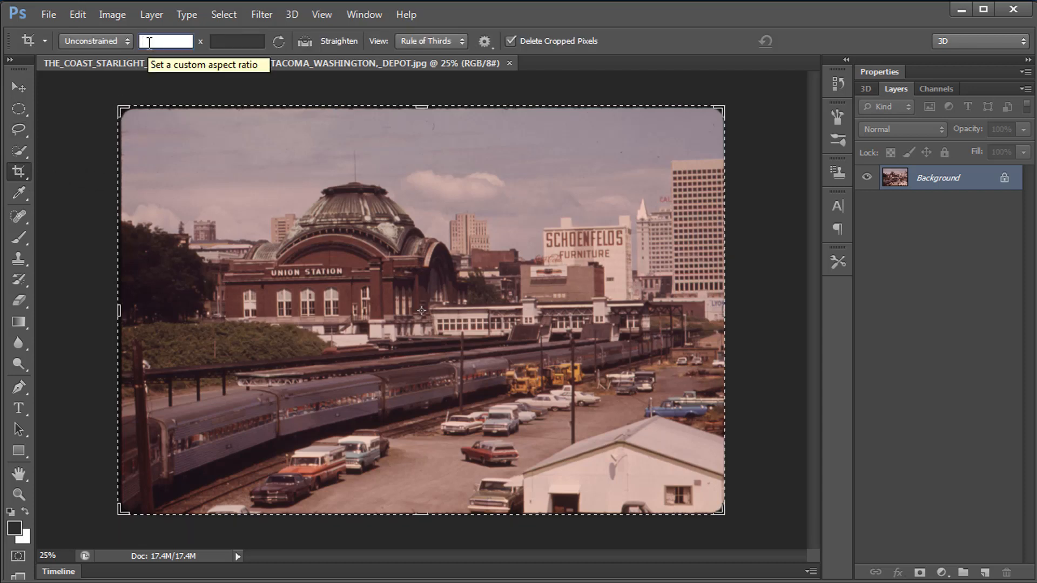
pyautogui.write('1920')
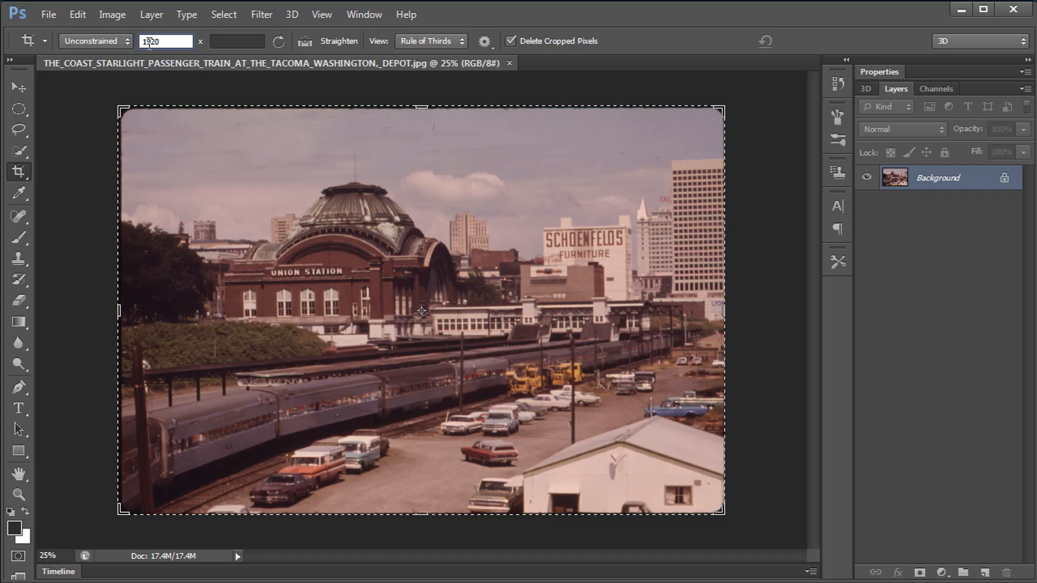
pyautogui.write(' px')
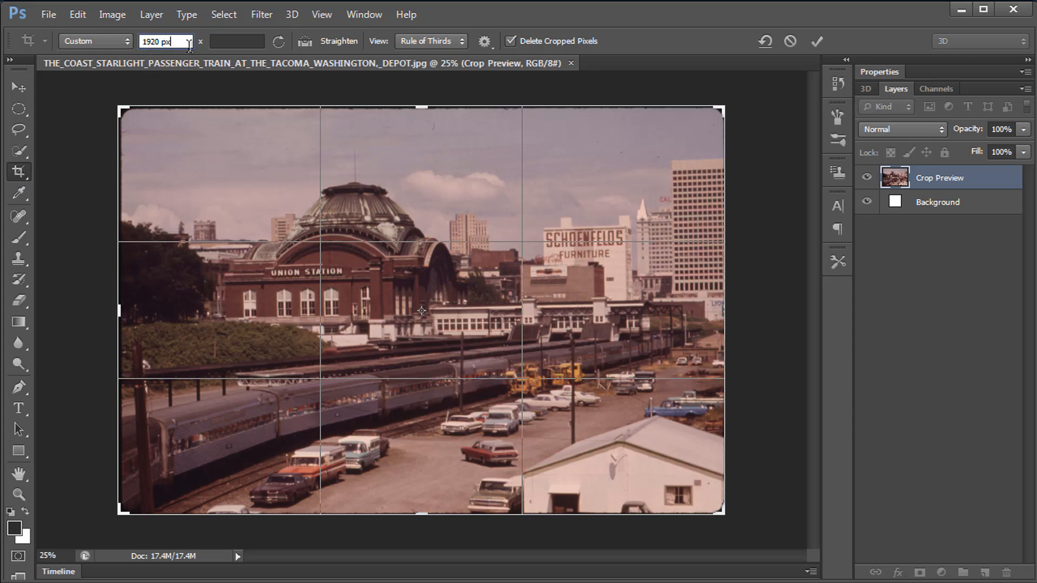
pyautogui.click(224, 41)
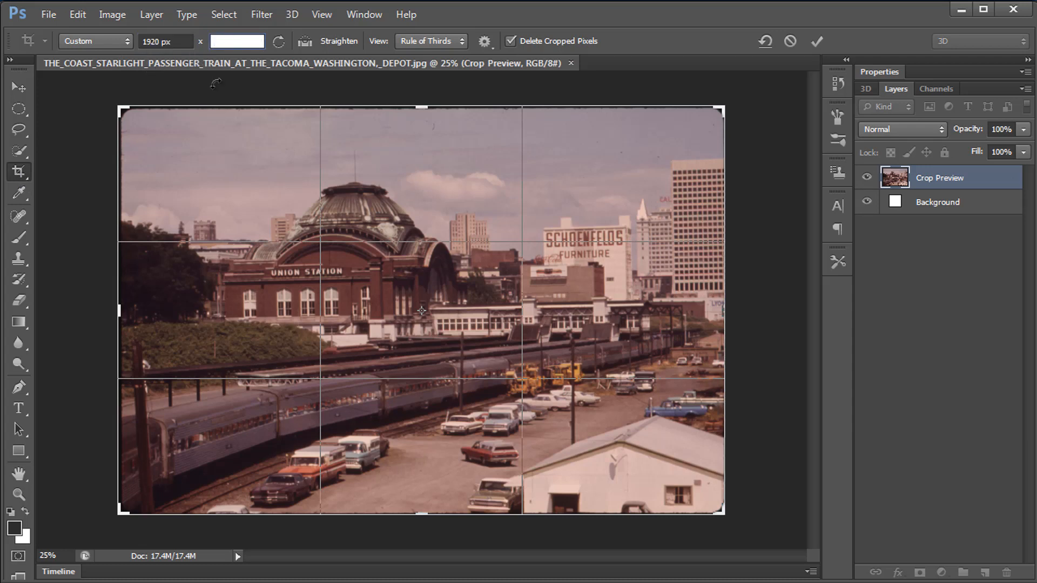
pyautogui.write('1080')
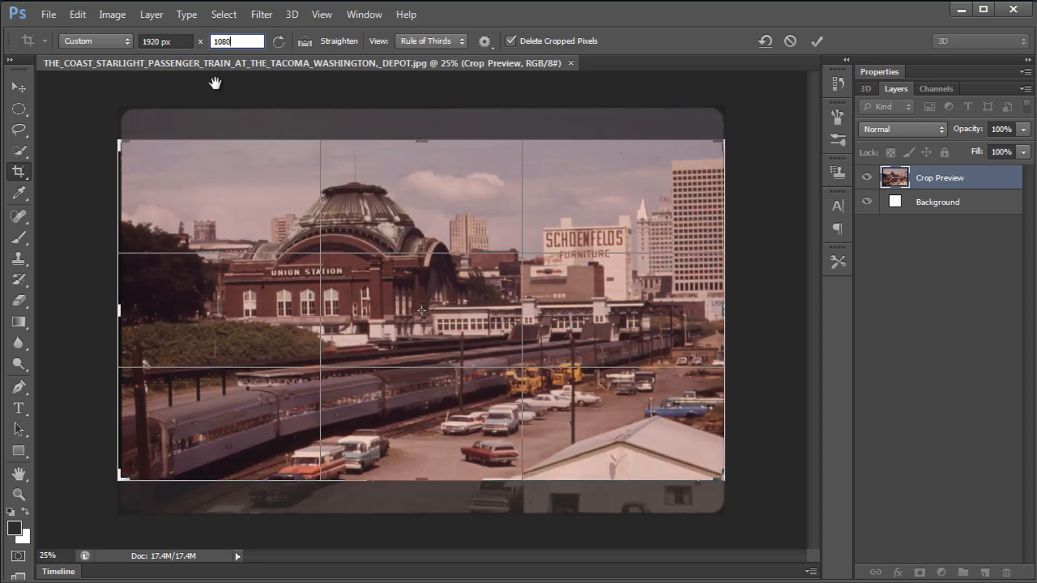
pyautogui.write(' px')
# - Shrink the crop frame inside the photo's dark rounded border and reposition the image to frame the station and train
pyautogui.moveTo(724, 476); pyautogui.dragTo(420, 330)
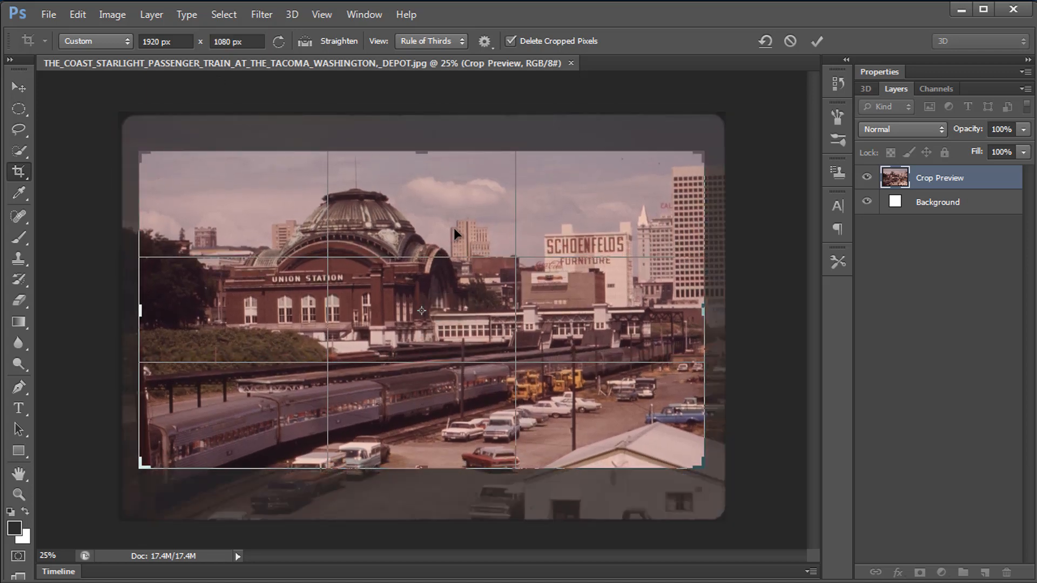
pyautogui.moveTo(453, 228)
pyautogui.mouseDown()
pyautogui.moveTo(464, 246)
pyautogui.moveTo(471, 237)
pyautogui.mouseUp()
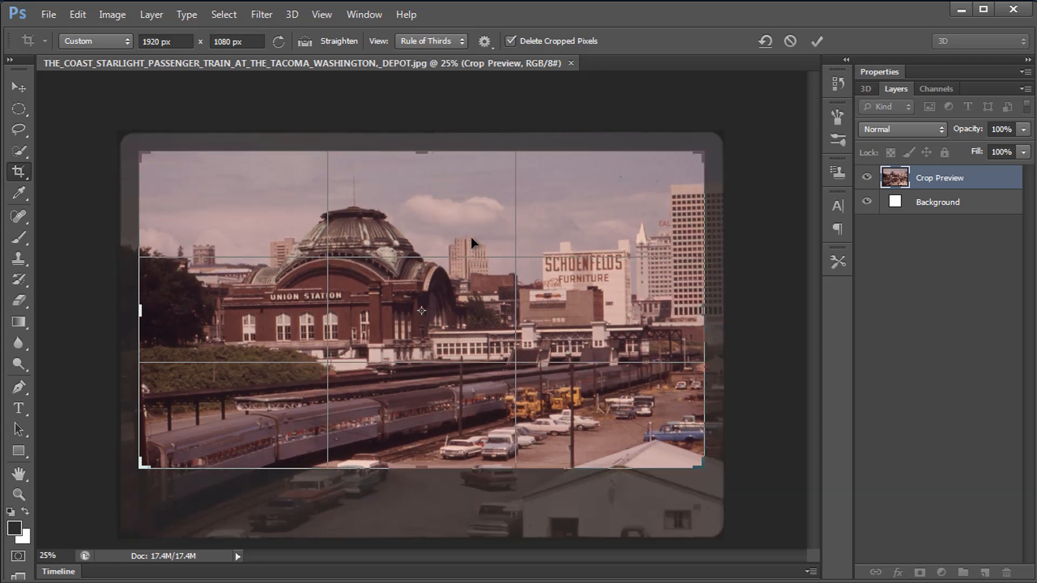
pyautogui.moveTo(144, 158); pyautogui.dragTo(129, 144)
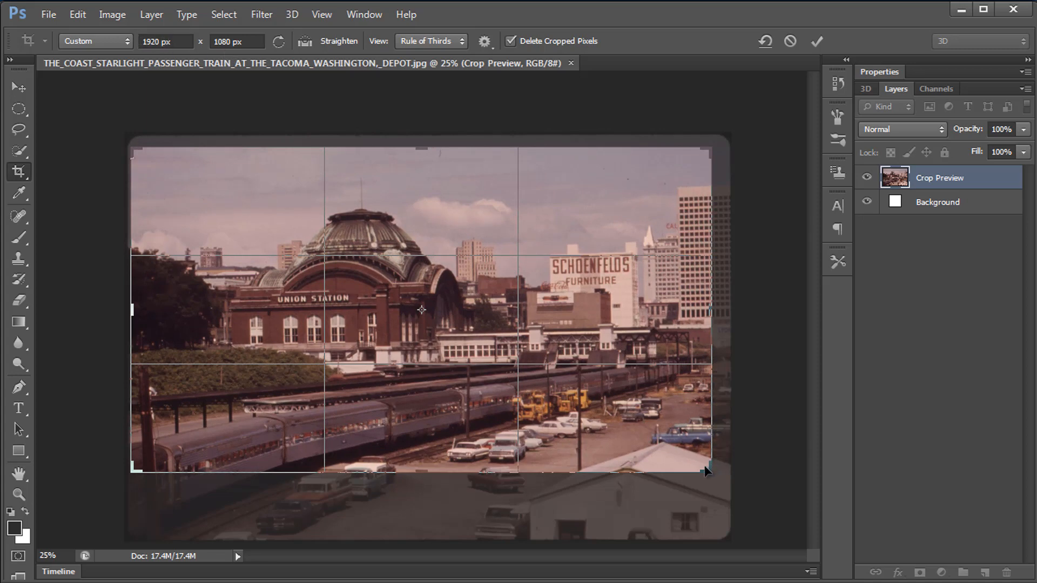
pyautogui.moveTo(705, 468); pyautogui.dragTo(707, 471)
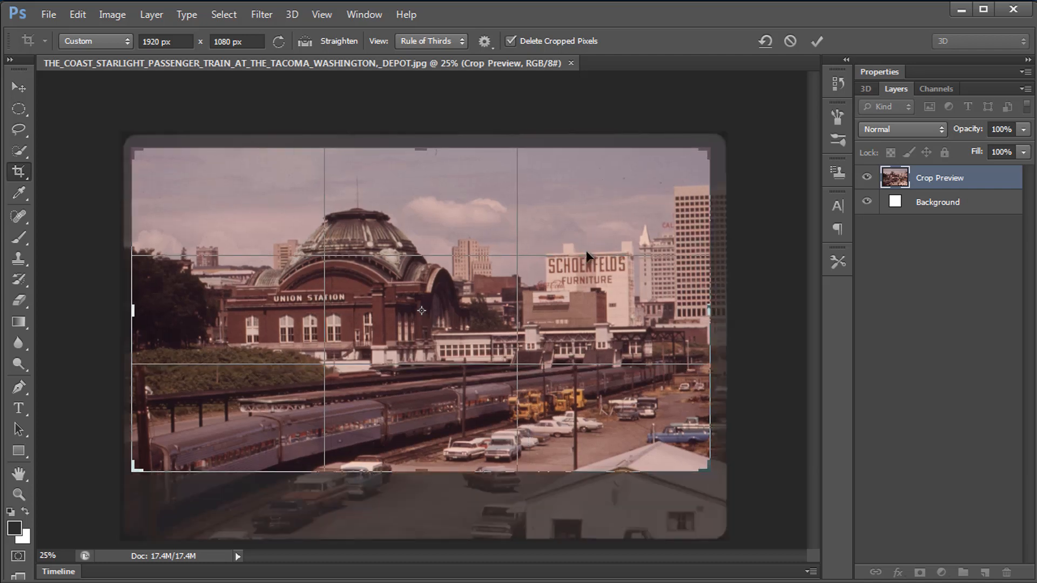
pyautogui.moveTo(562, 269); pyautogui.dragTo(553, 265)
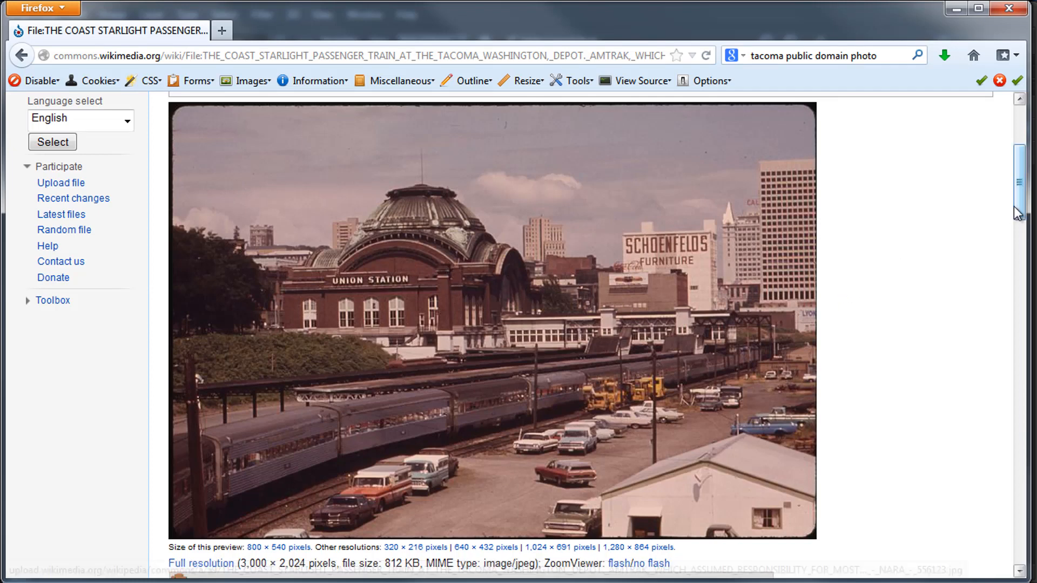
# - Check the photo's full-resolution pixel dimensions on its Wikimedia Commons page in Firefox and return to Photoshop
pyautogui.moveTo(1016, 190); pyautogui.dragTo(1015, 214)
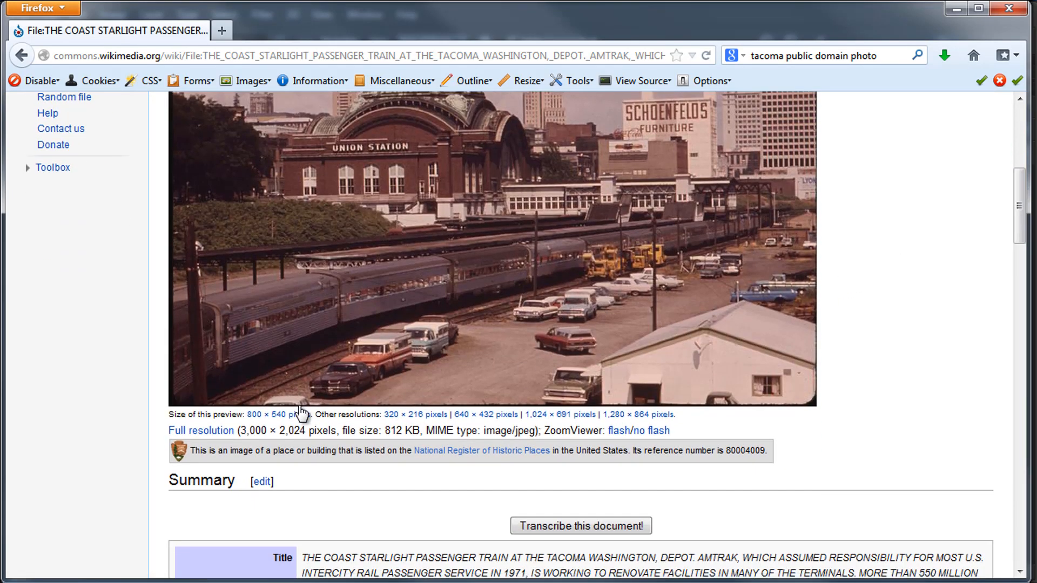
pyautogui.moveTo(266, 430); pyautogui.dragTo(243, 430)
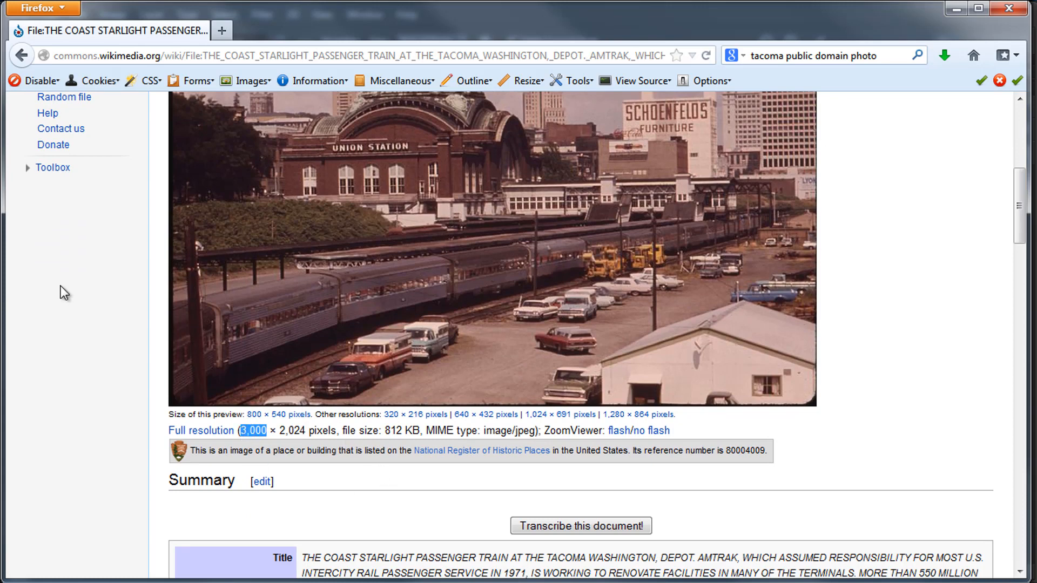
pyautogui.click(21, 56)
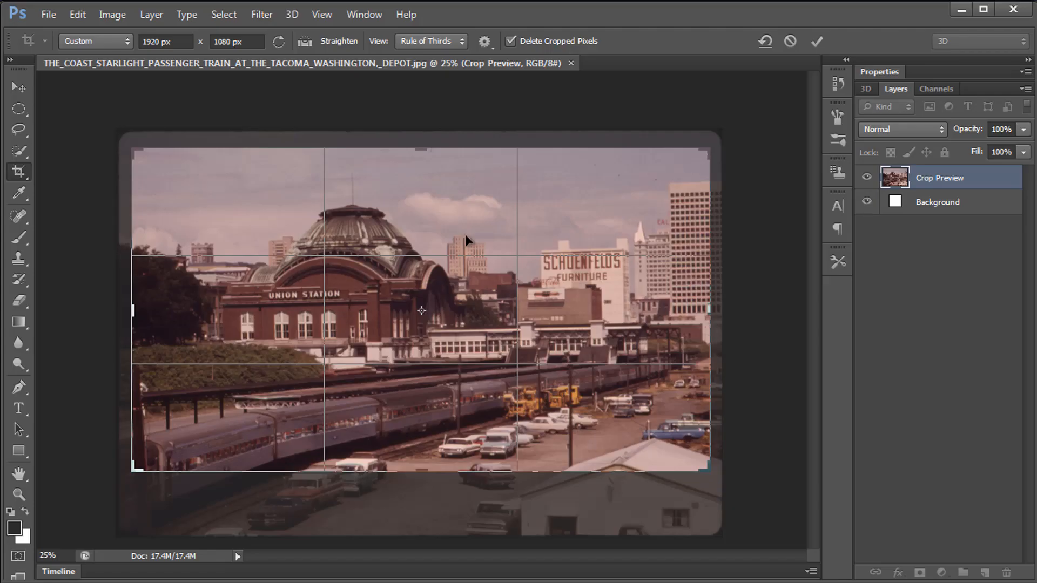
# - Shift the photo slightly down within the crop frame and apply the 1920 by 1080 px crop
pyautogui.moveTo(465, 231); pyautogui.dragTo(464, 243)
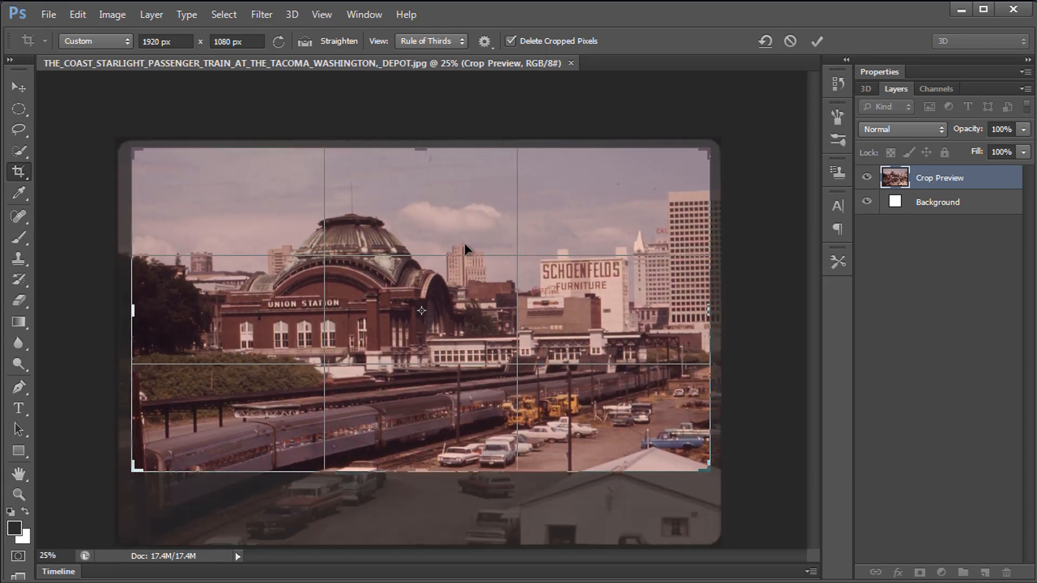
pyautogui.press('Return')
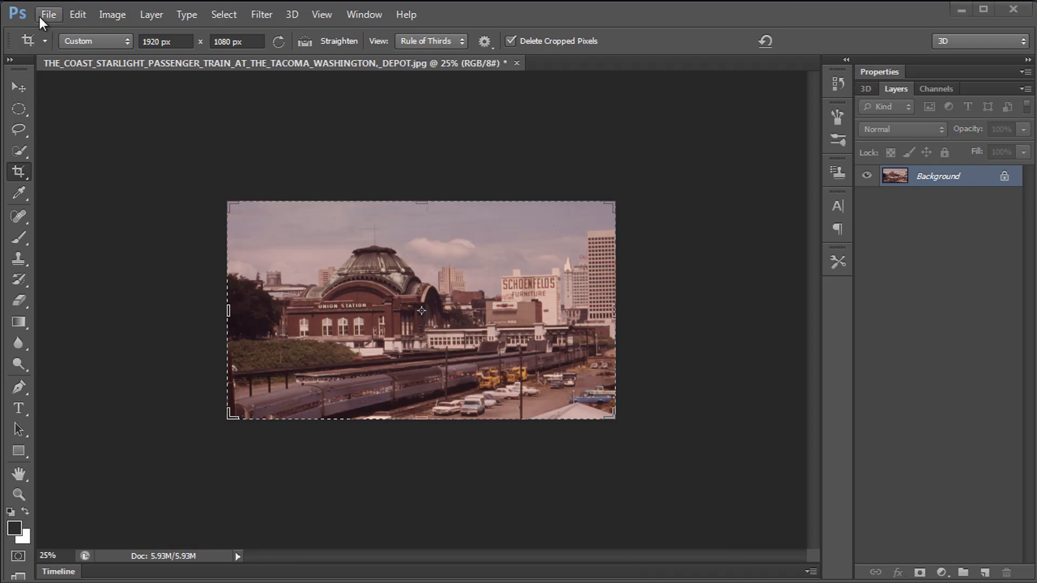
# - Save the cropped photo in the Compositing folder as a Photoshop document named trains.psd
pyautogui.click(45, 17)
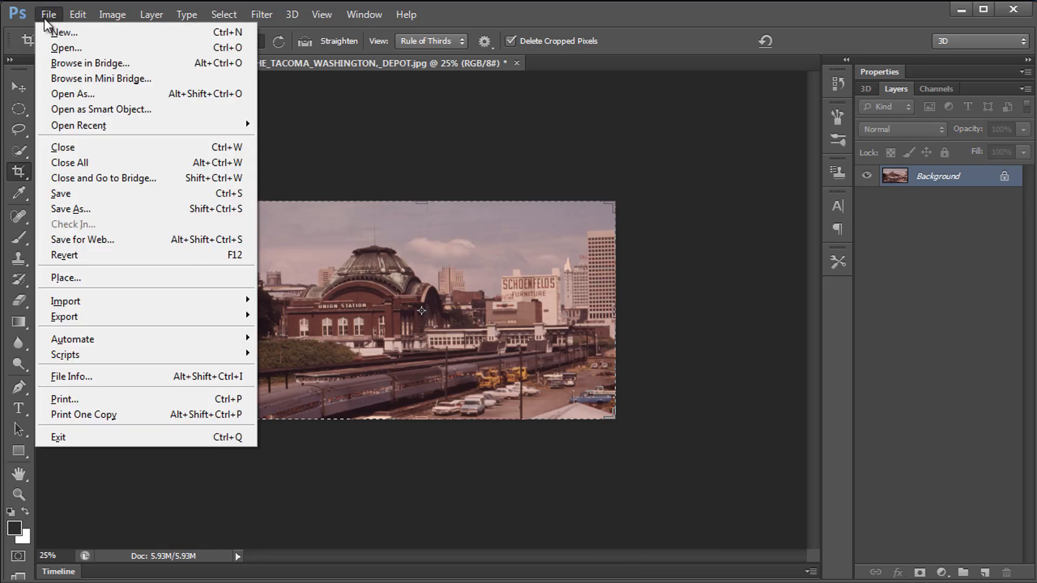
pyautogui.click(80, 209)
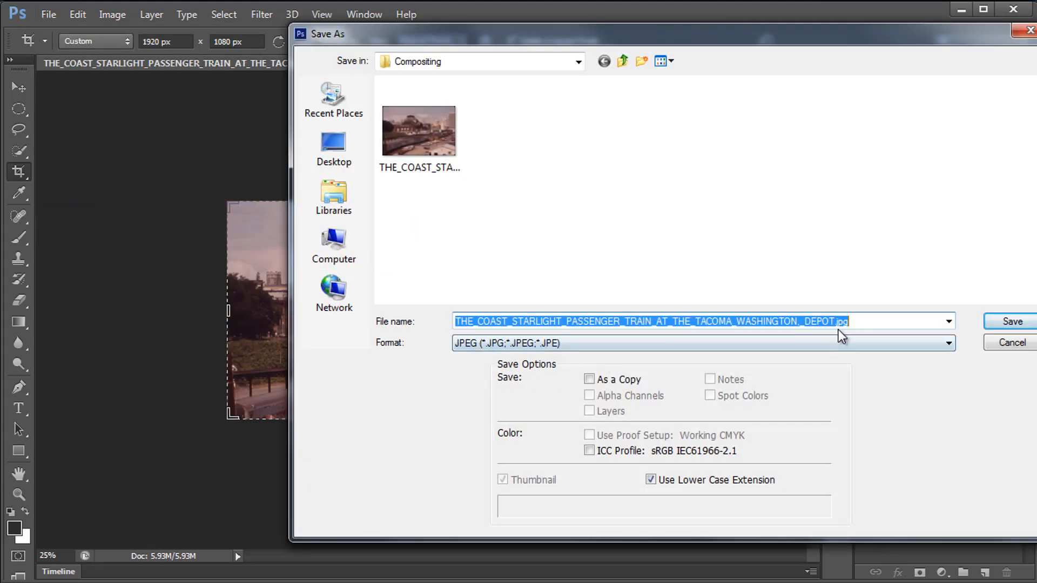
pyautogui.write('trains')
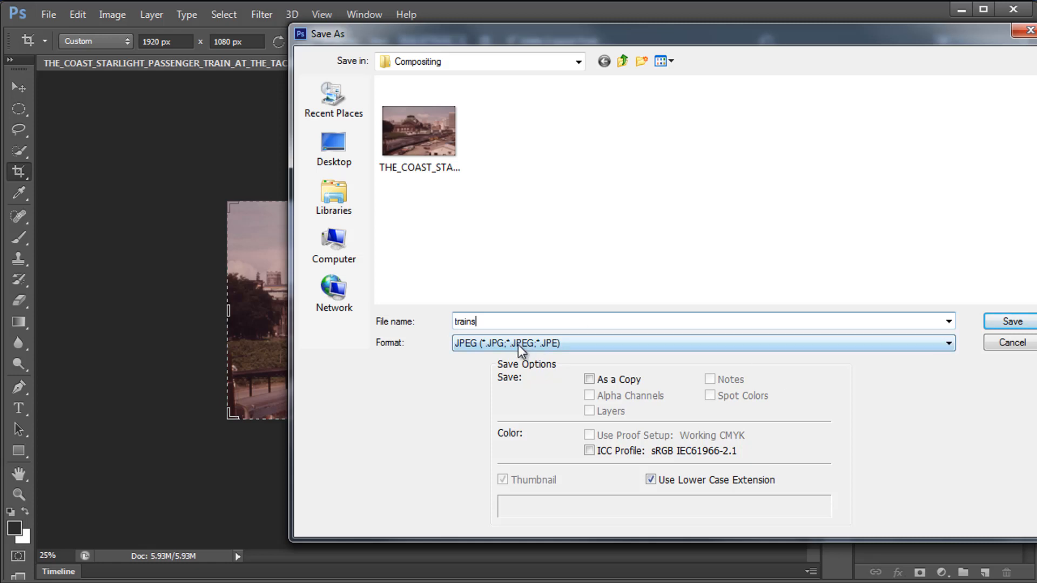
pyautogui.click(546, 342)
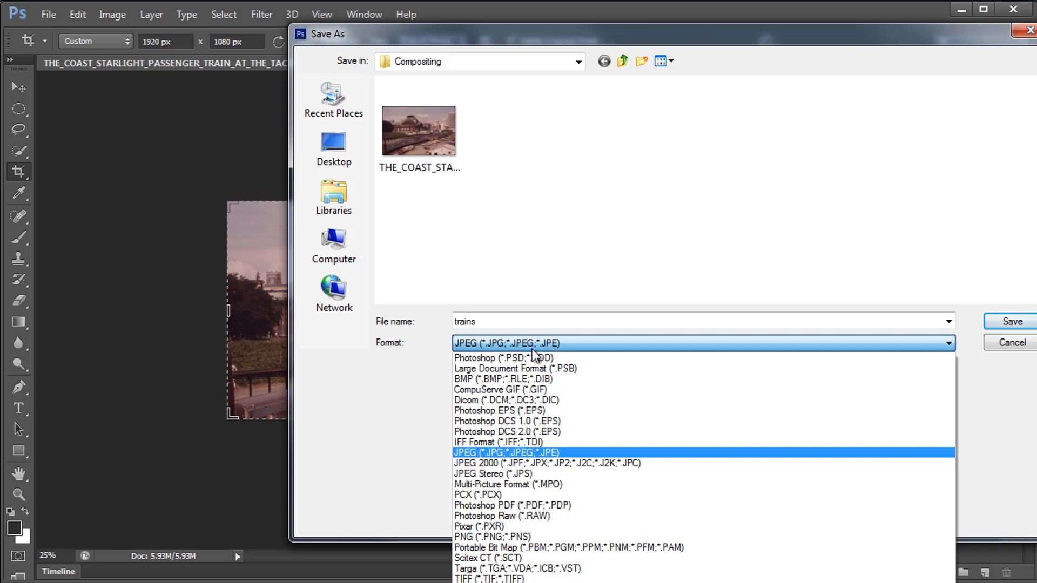
pyautogui.click(528, 356)
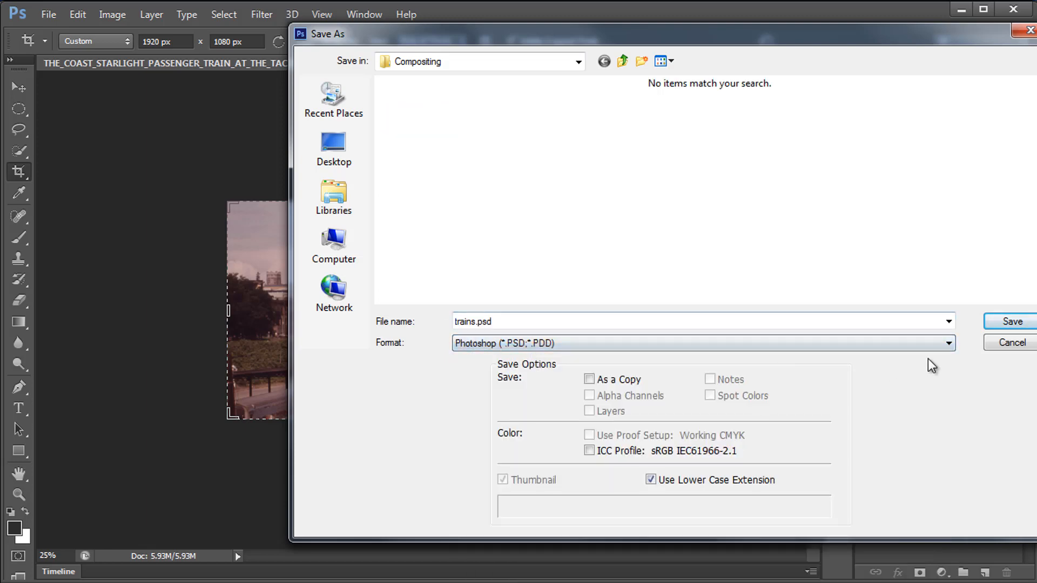
pyautogui.click(1004, 323)
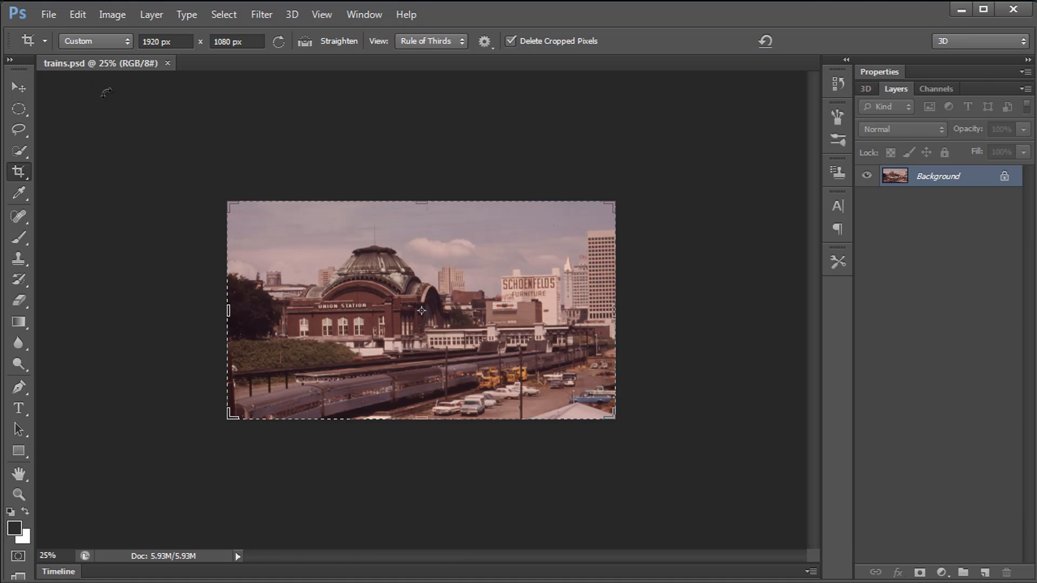
# - Select the sky above the station and city skyline with the Quick Selection tool
pyautogui.hotkey('ctrl', '0')
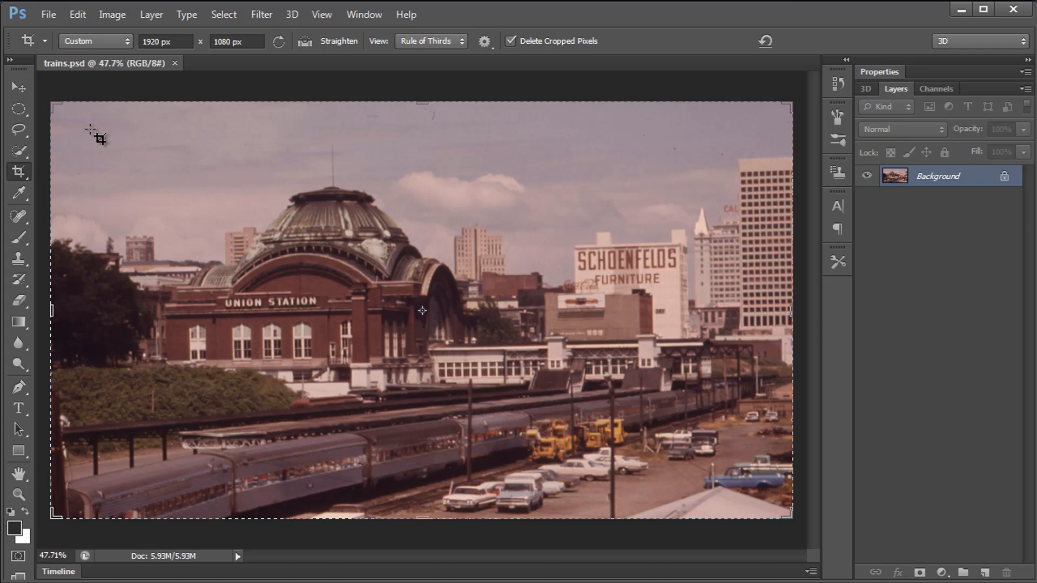
pyautogui.click(19, 151)
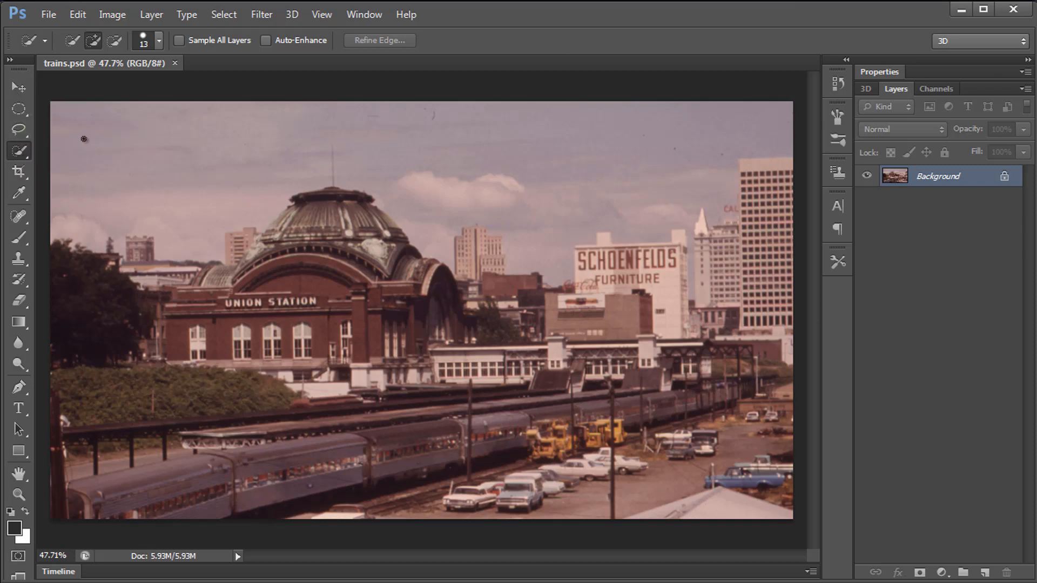
pyautogui.moveTo(95, 138)
pyautogui.mouseDown()
pyautogui.moveTo(408, 140)
pyautogui.moveTo(538, 159)
pyautogui.mouseUp()
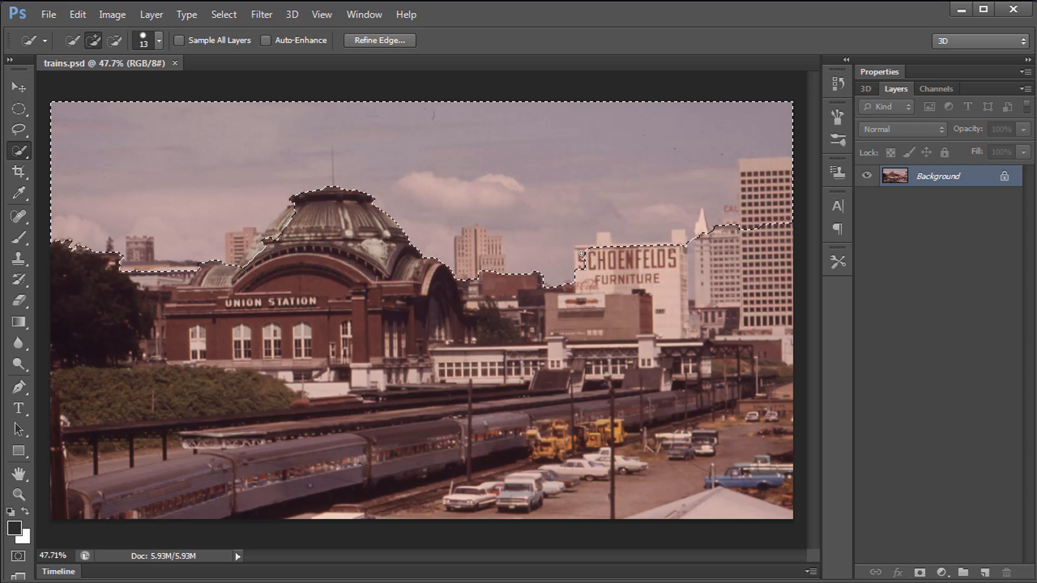
# - Subtract the upper corner of the Schoenfelds Furniture building from the sky selection
pyautogui.hotkey('ctrl', '+')
pyautogui.hotkey('ctrl', '+')
pyautogui.hotkey('ctrl', '+')
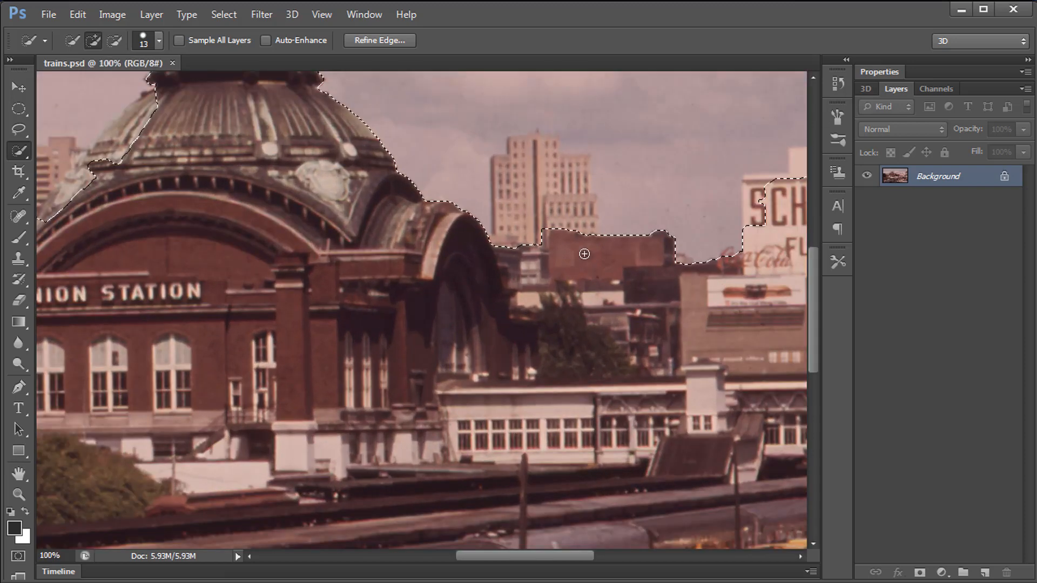
pyautogui.moveTo(650, 261); pyautogui.dragTo(511, 297)
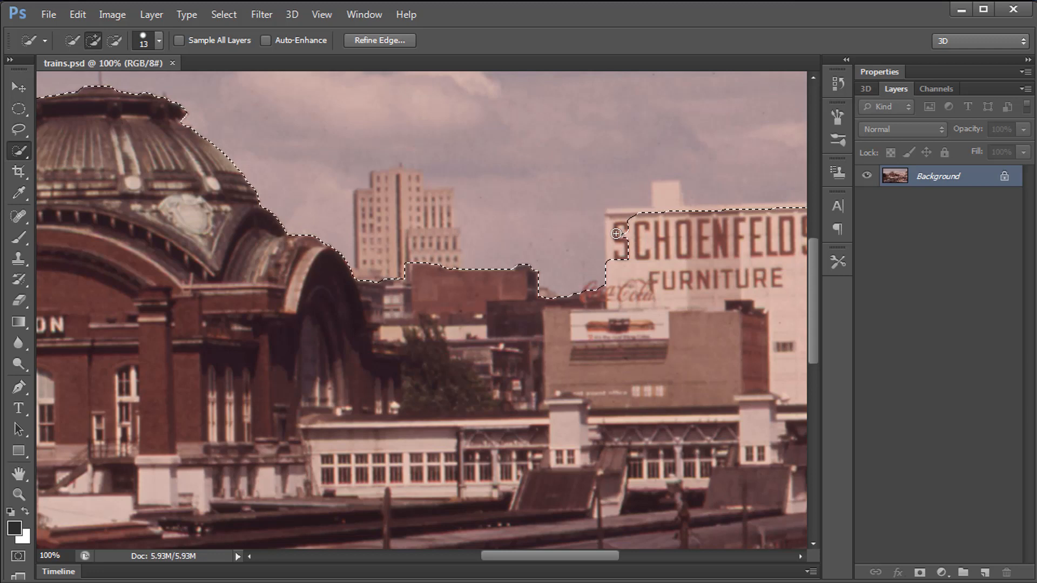
pyautogui.press('alt')
pyautogui.moveTo(622, 227)
pyautogui.keyDown('alt'); pyautogui.mouseDown()
pyautogui.moveTo(631, 217)
pyautogui.moveTo(611, 218)
pyautogui.moveTo(618, 260)
pyautogui.moveTo(630, 217)
pyautogui.moveTo(642, 215)
pyautogui.mouseUp(); pyautogui.keyUp('alt')
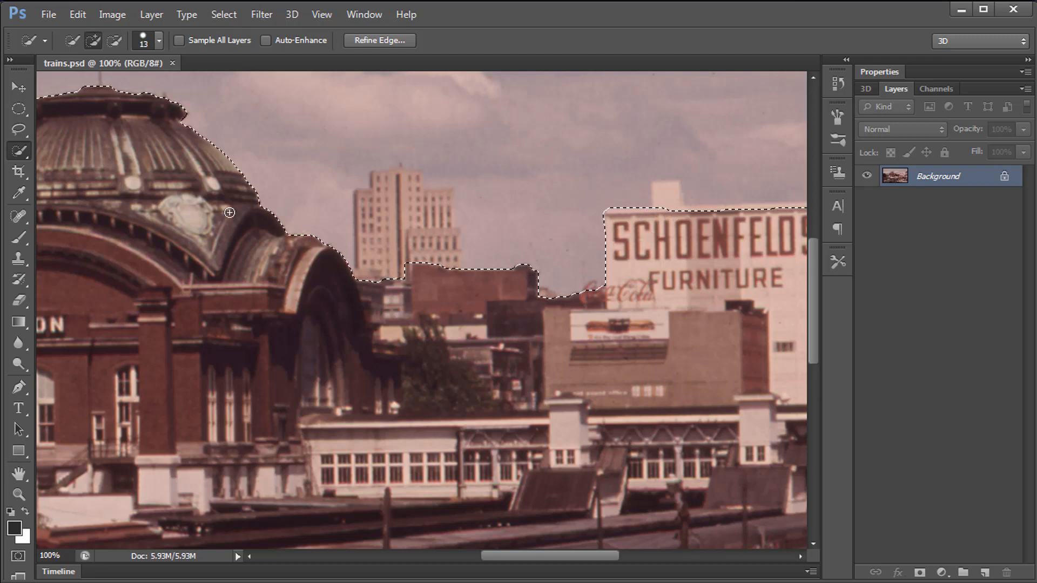
# - Subtract the left side of the Union Station dome from the sky selection
pyautogui.moveTo(172, 200); pyautogui.dragTo(393, 219)
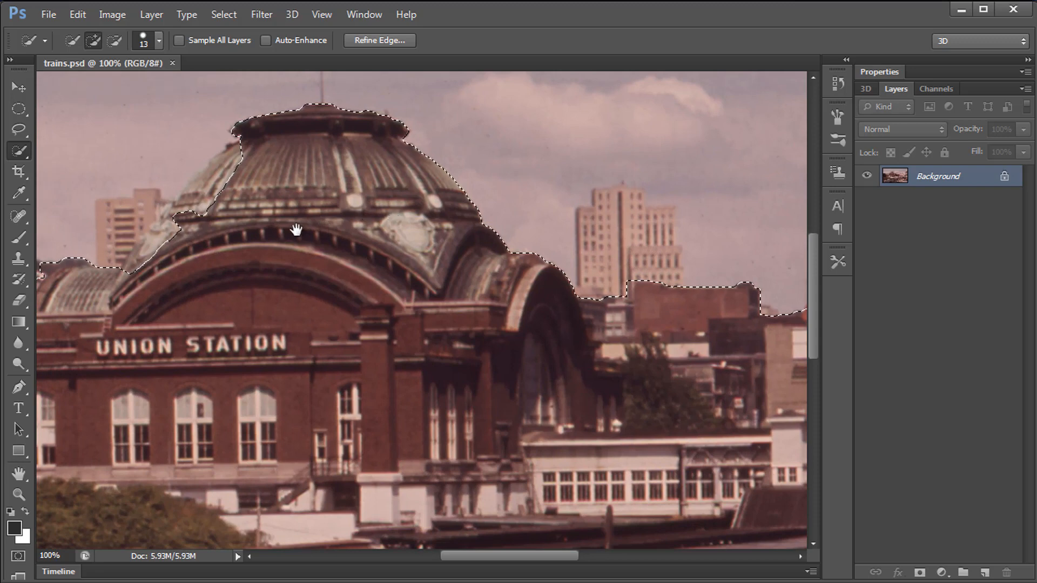
pyautogui.moveTo(296, 229); pyautogui.dragTo(393, 219)
pyautogui.moveTo(316, 226); pyautogui.dragTo(318, 279)
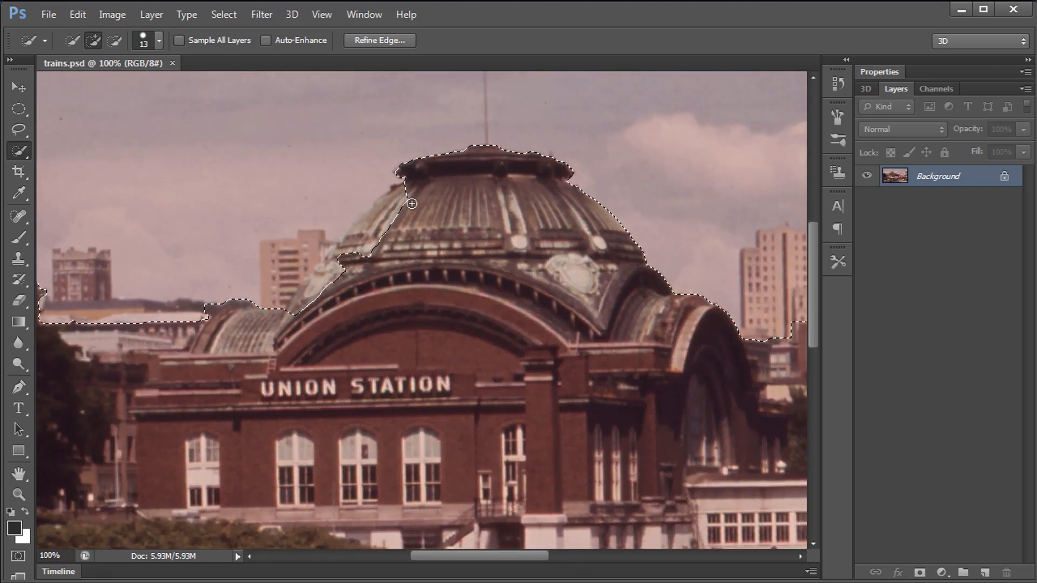
pyautogui.press('alt')
pyautogui.moveTo(398, 194)
pyautogui.keyDown('alt'); pyautogui.mouseDown()
pyautogui.moveTo(371, 238)
pyautogui.moveTo(330, 271)
pyautogui.moveTo(361, 240)
pyautogui.moveTo(359, 224)
pyautogui.moveTo(293, 315)
pyautogui.moveTo(324, 308)
pyautogui.moveTo(323, 286)
pyautogui.mouseUp(); pyautogui.keyUp('alt')
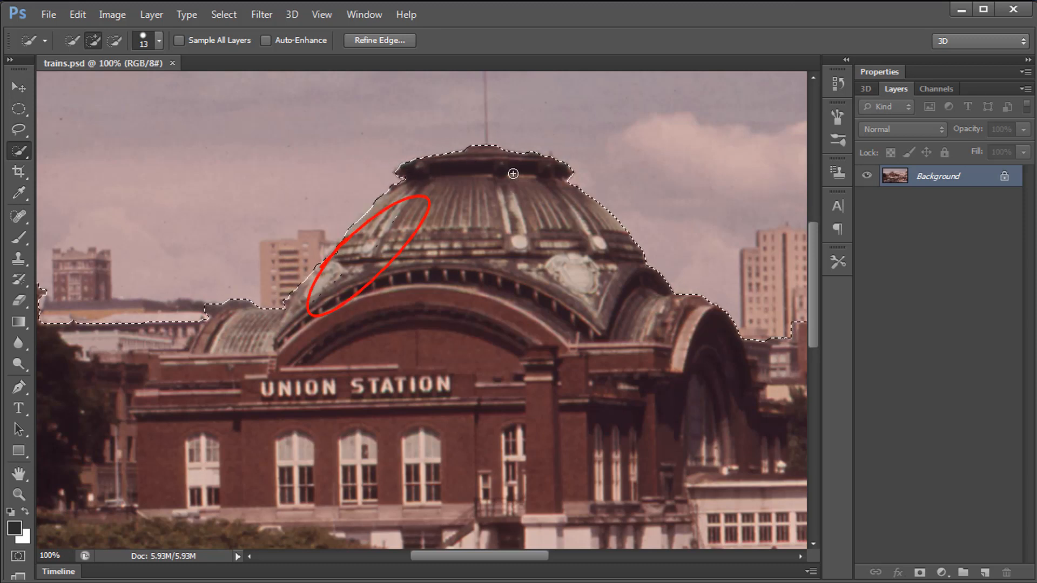
# - Subtract the thin spire on top of the dome from the sky selection with the Polygonal Lasso tool
pyautogui.moveTo(535, 158)
pyautogui.mouseDown()
pyautogui.moveTo(500, 227)
pyautogui.moveTo(495, 276)
pyautogui.mouseUp()
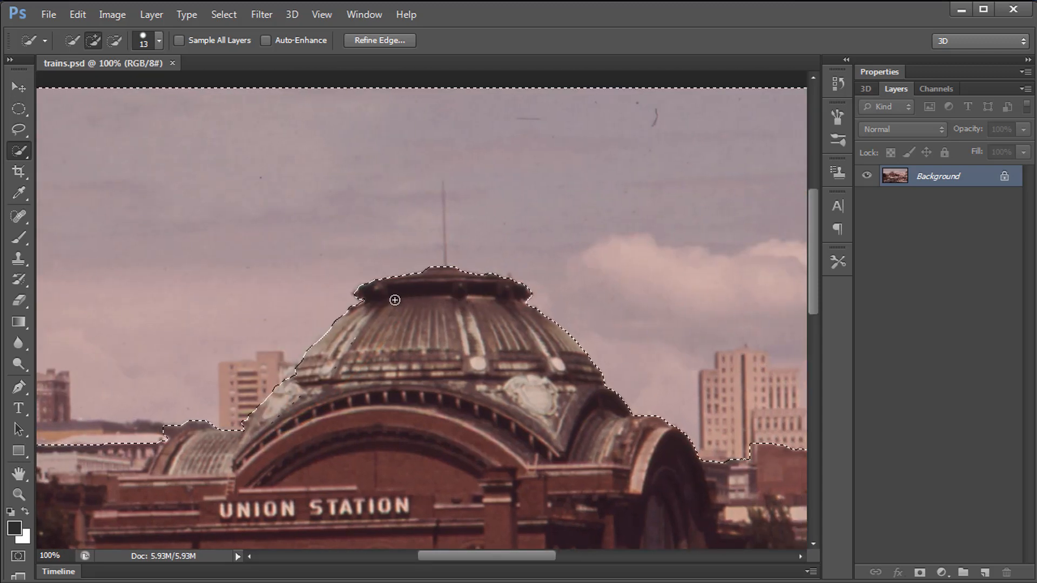
pyautogui.hotkey('ctrl', '+')
pyautogui.hotkey('ctrl', '+')
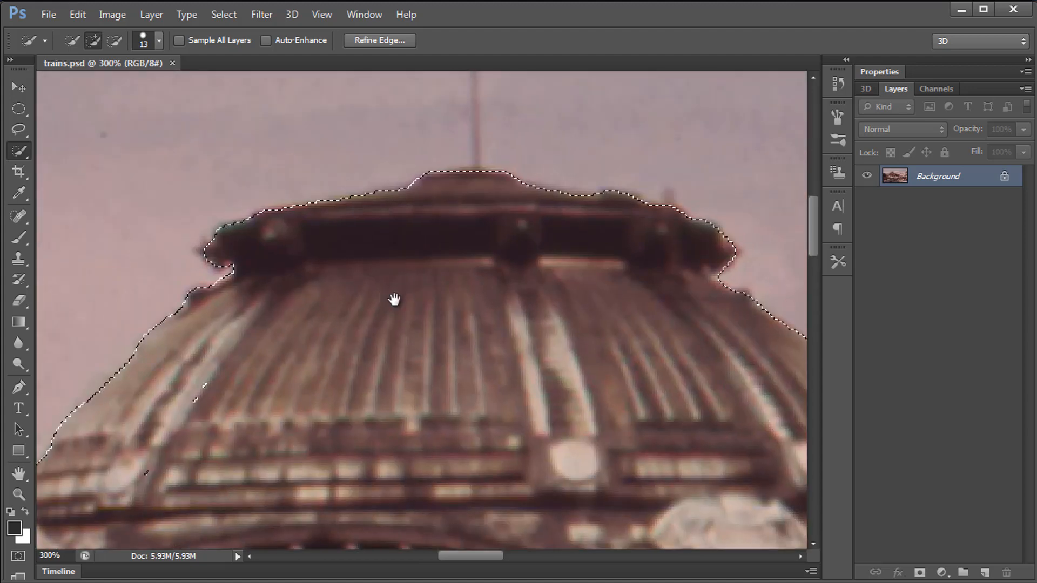
pyautogui.moveTo(454, 197); pyautogui.dragTo(387, 419)
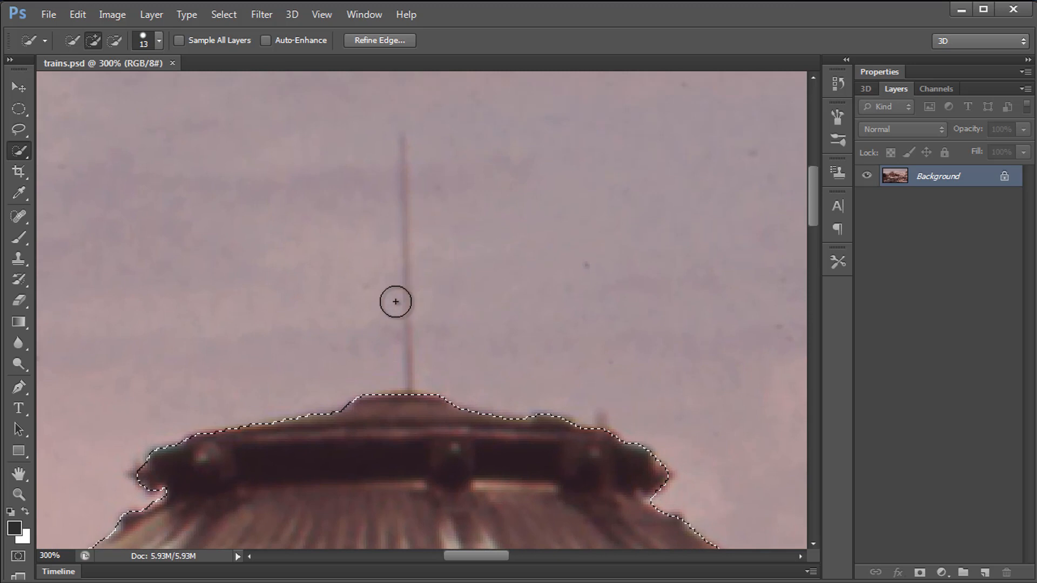
pyautogui.click(22, 154)
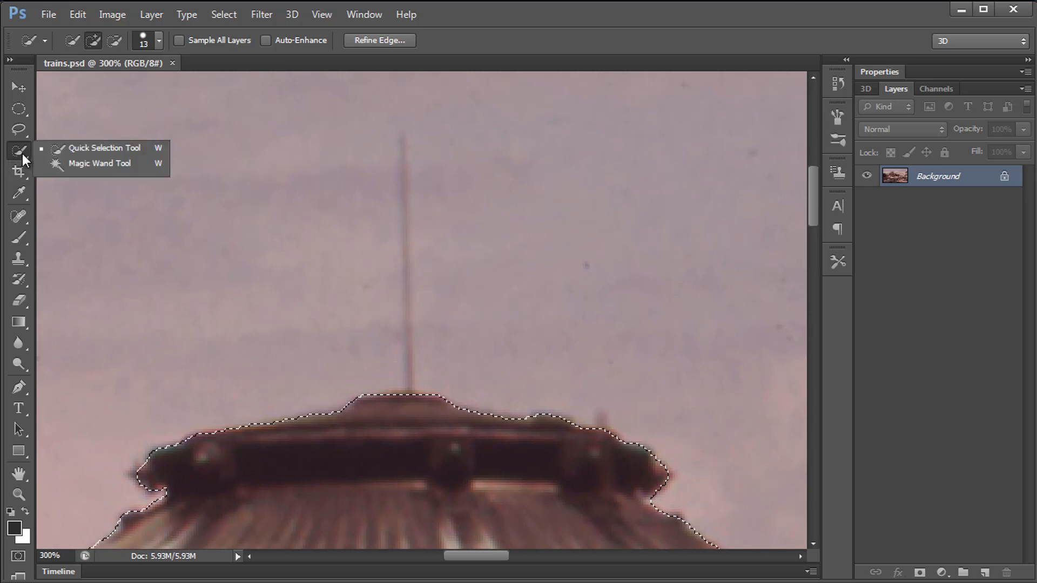
pyautogui.click(60, 147)
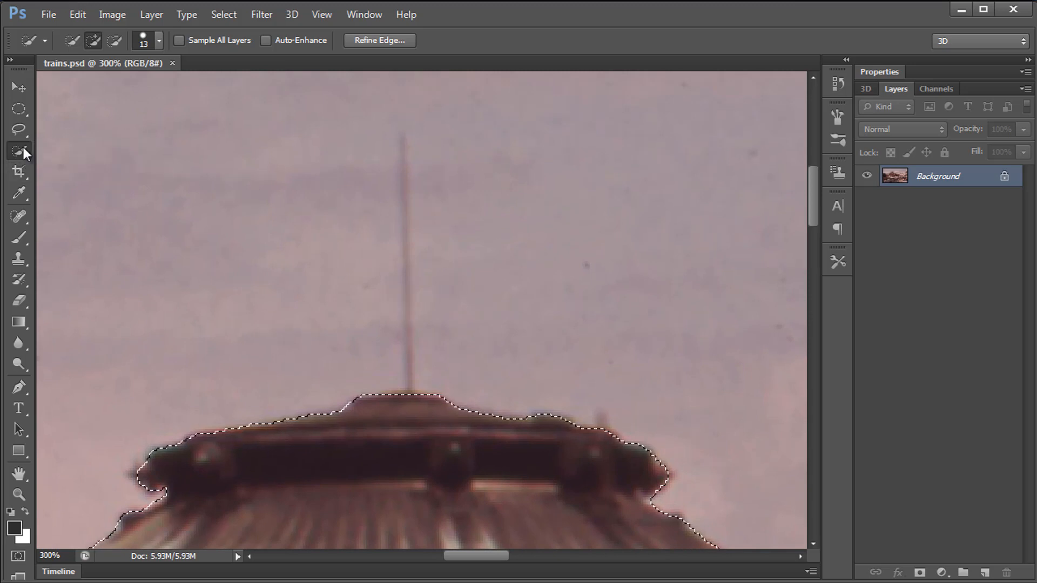
pyautogui.click(21, 127)
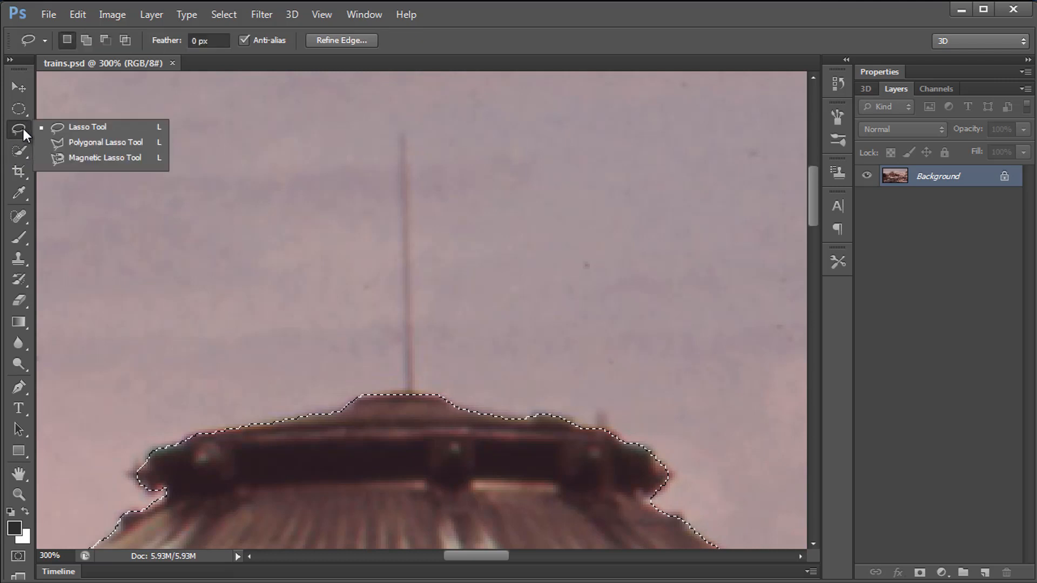
pyautogui.click(79, 143)
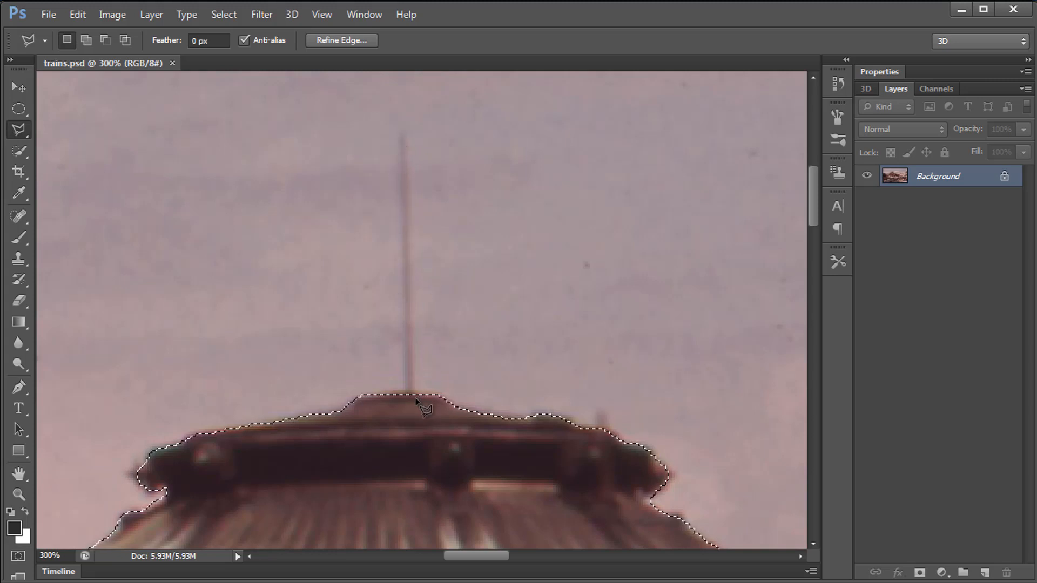
pyautogui.press('alt')
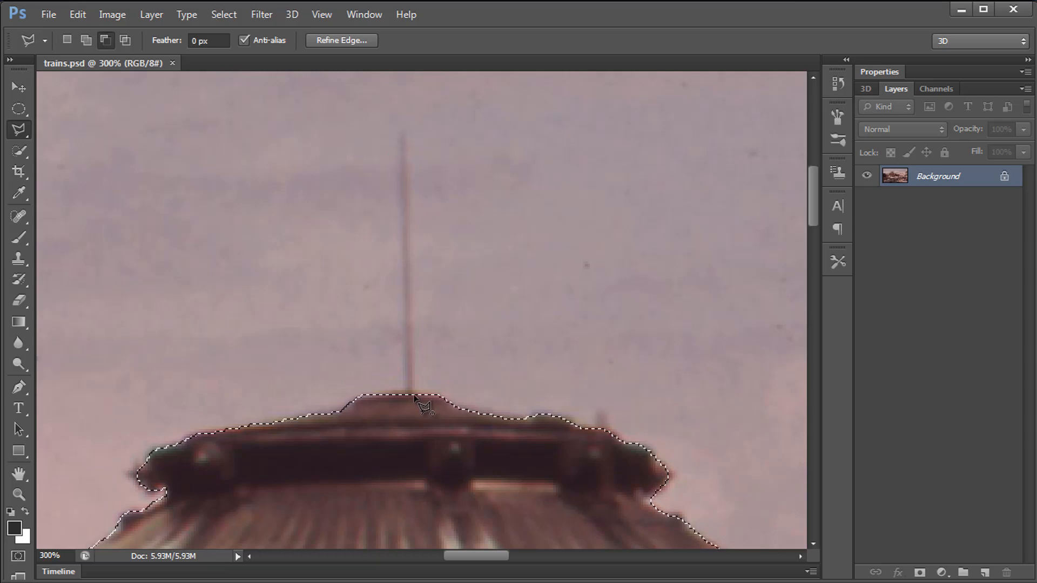
pyautogui.keyDown('alt'); pyautogui.click(414, 395); pyautogui.keyUp('alt')
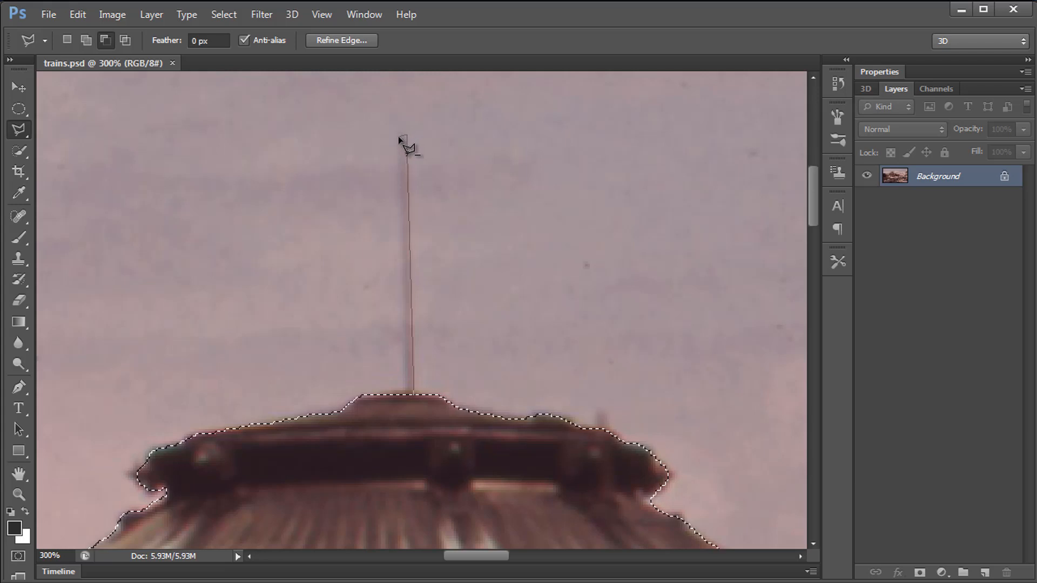
pyautogui.click(407, 135)
pyautogui.click(400, 136)
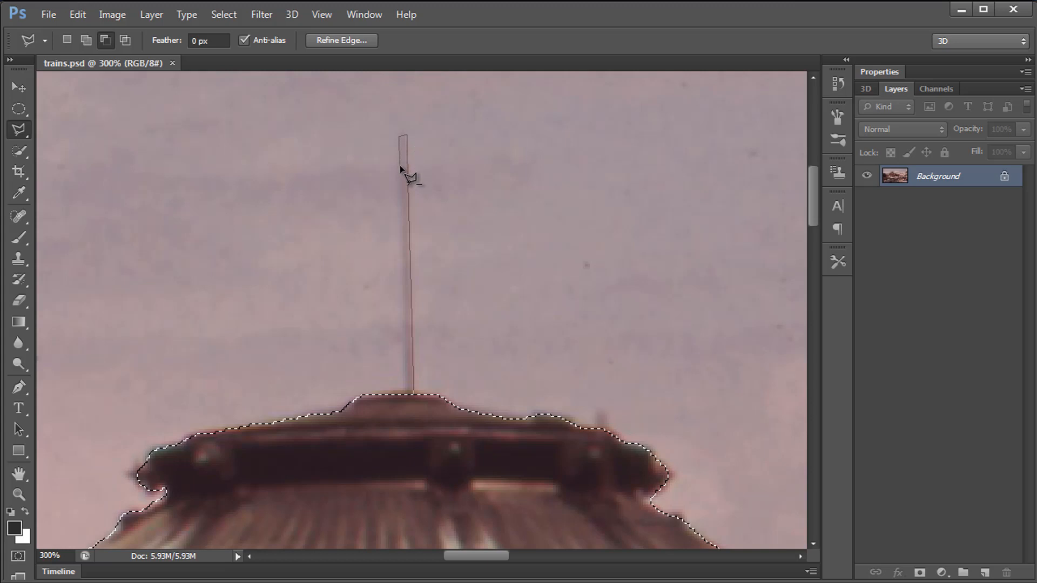
pyautogui.click(413, 400)
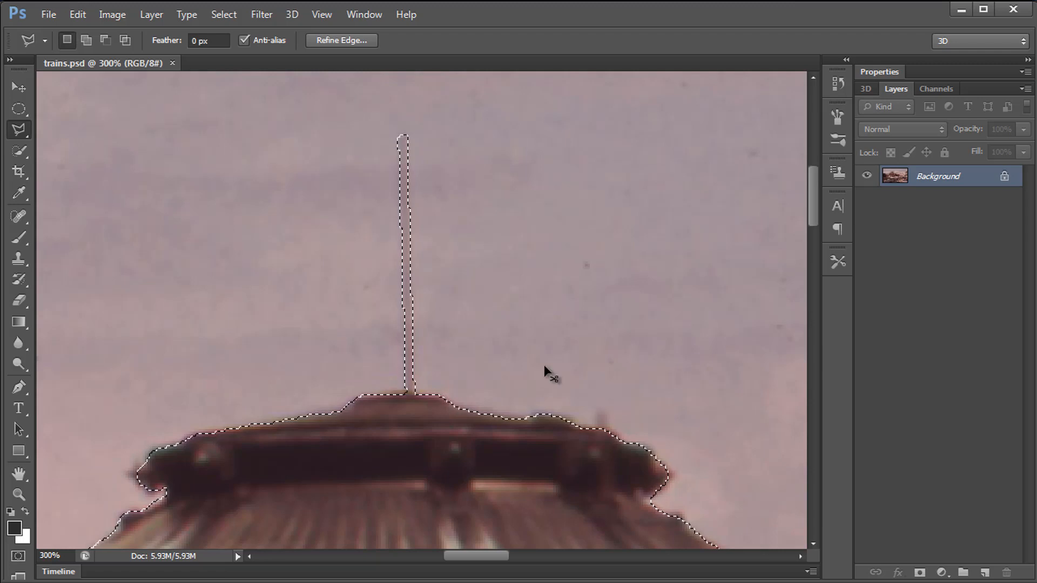
# - Invert the sky selection so that the buildings and train yard are selected instead
pyautogui.hotkey('ctrl', '-')
pyautogui.hotkey('ctrl', '-')
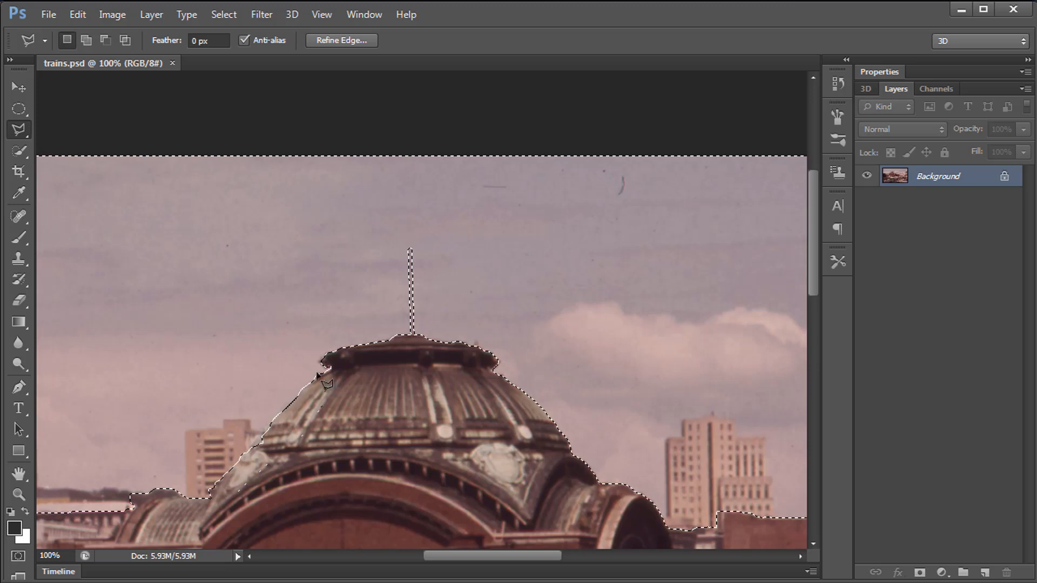
pyautogui.hotkey('ctrl', '0')
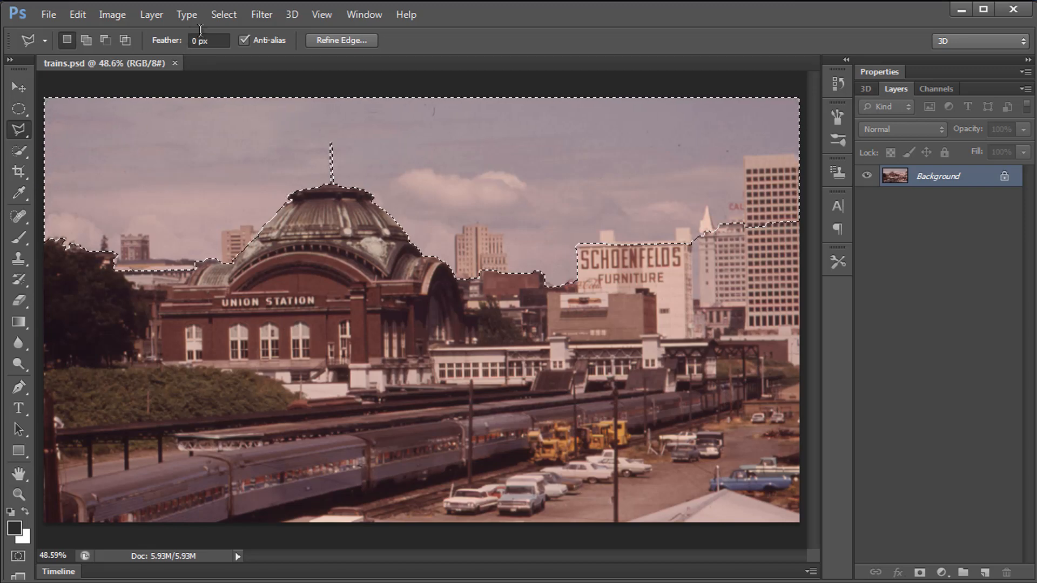
pyautogui.click(222, 16)
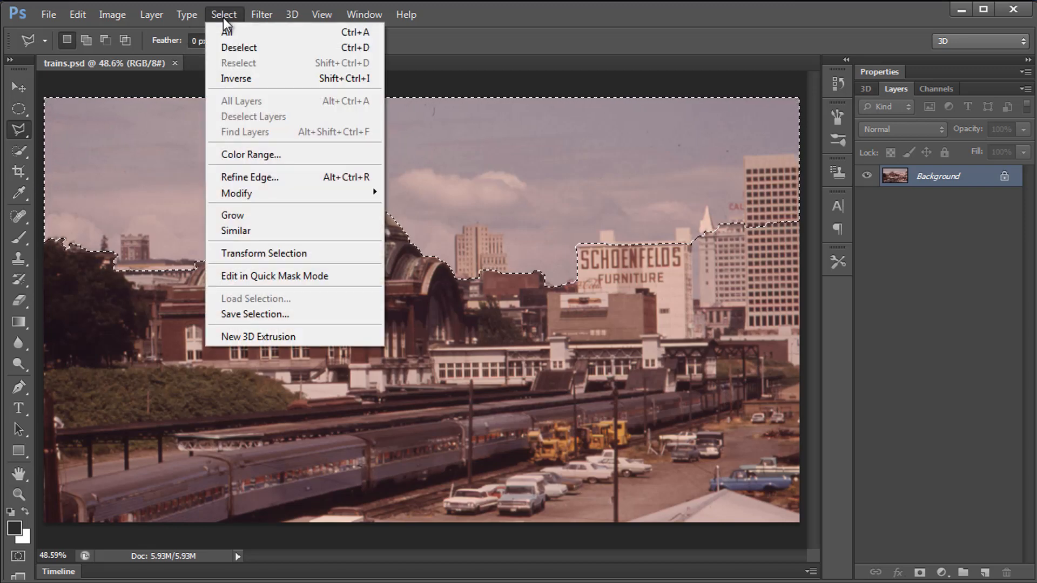
pyautogui.click(238, 78)
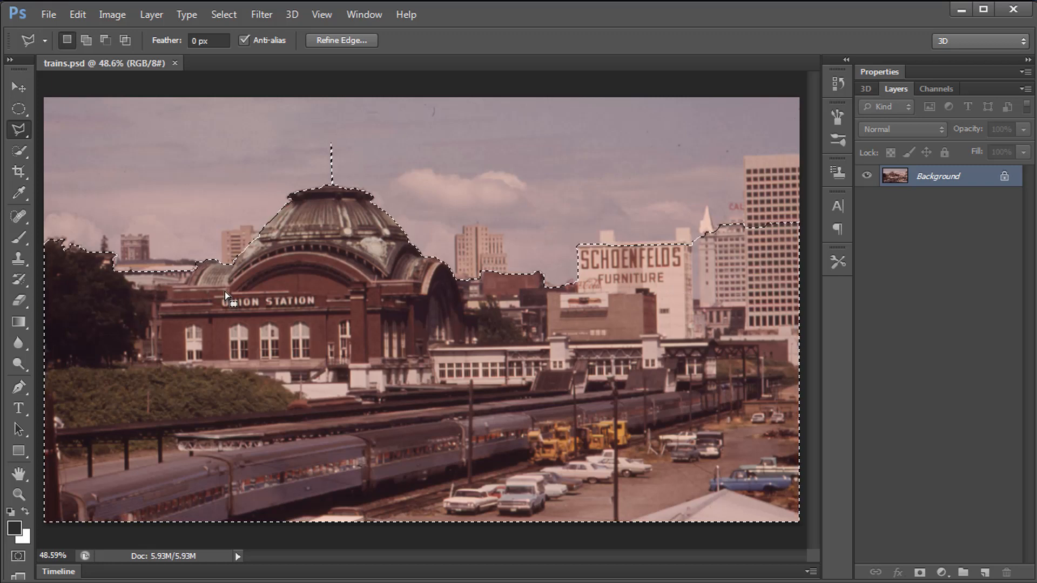
# - Try copying the selected foreground to a new layer and previewing the cutout with the Background layer hidden, and undo the copy
pyautogui.rightClick(319, 226)
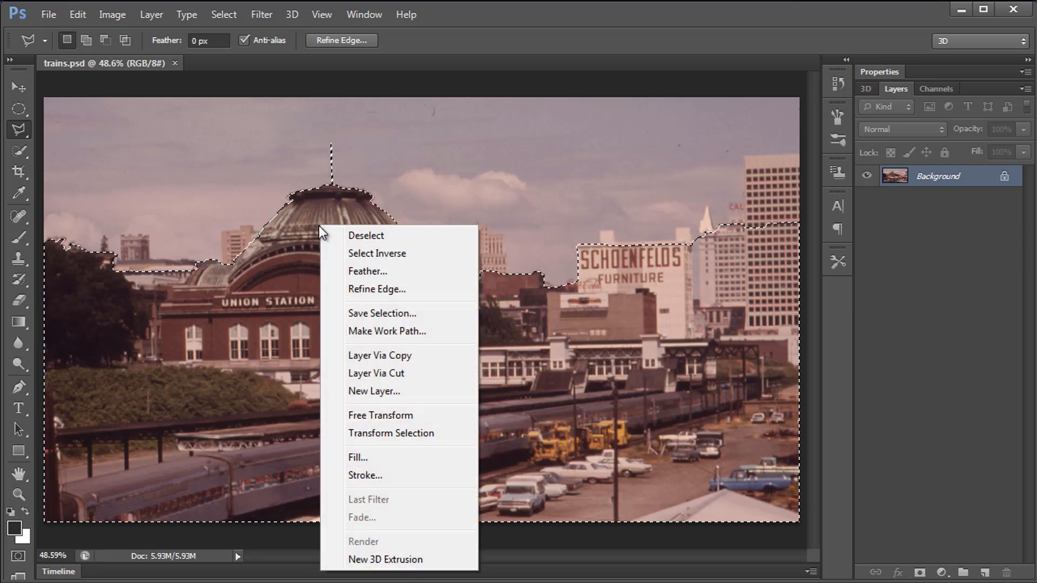
pyautogui.click(407, 356)
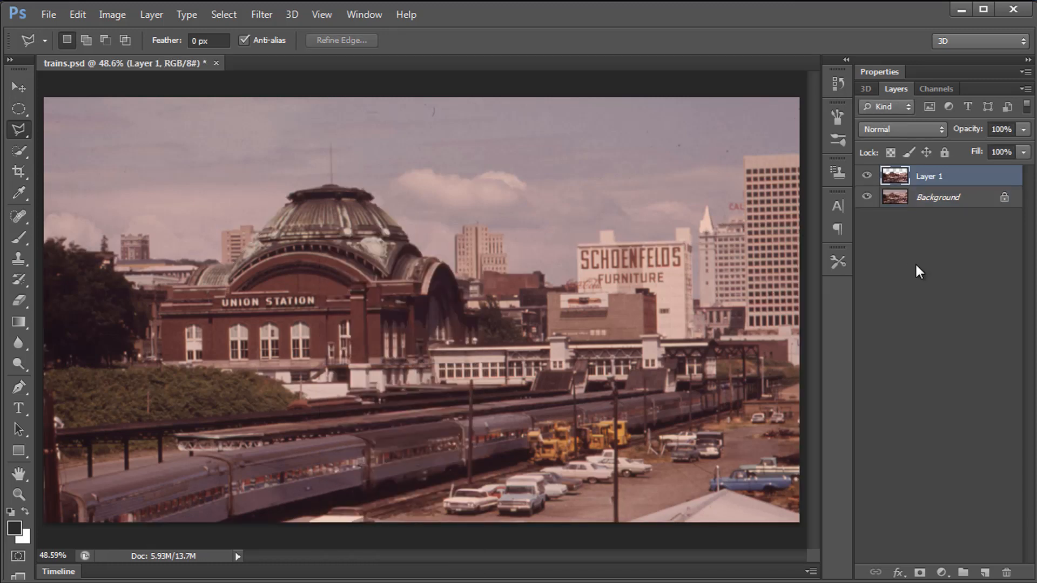
pyautogui.click(867, 197)
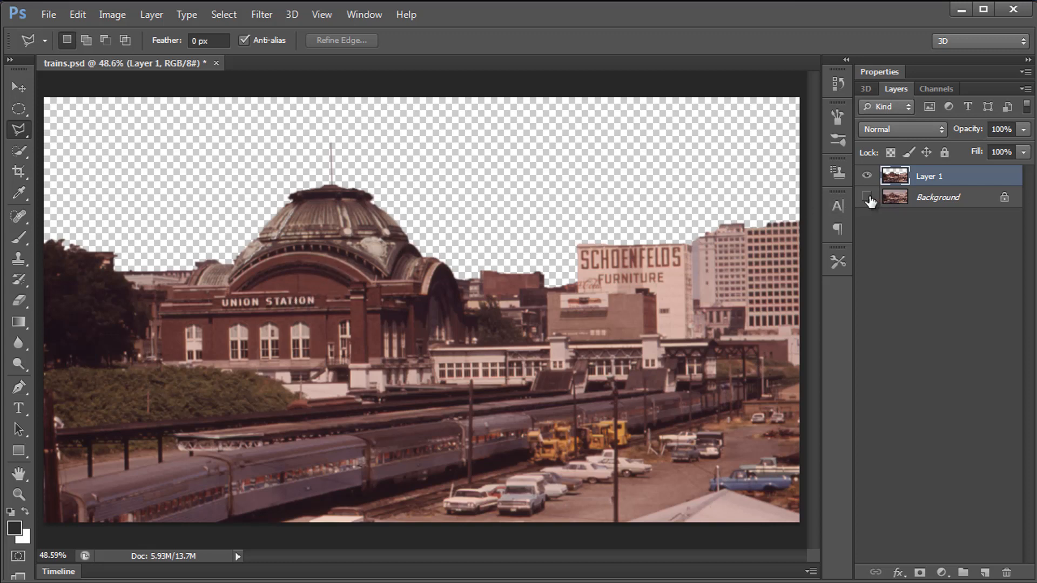
pyautogui.click(868, 199)
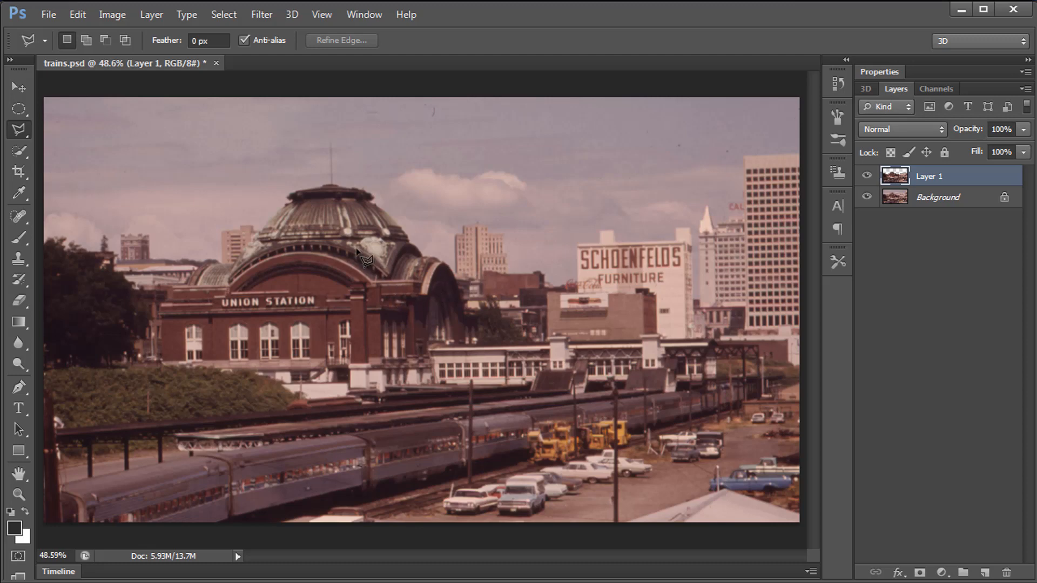
pyautogui.hotkey('ctrl', 'z')
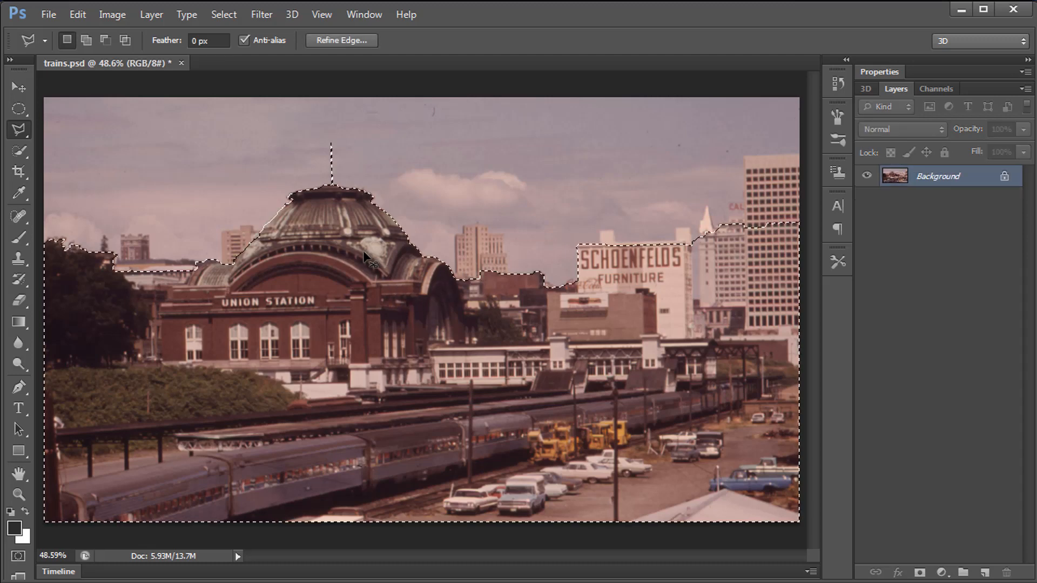
# - Copy the selected buildings and train yard to a new layer and name it Foreground
pyautogui.rightClick(339, 246)
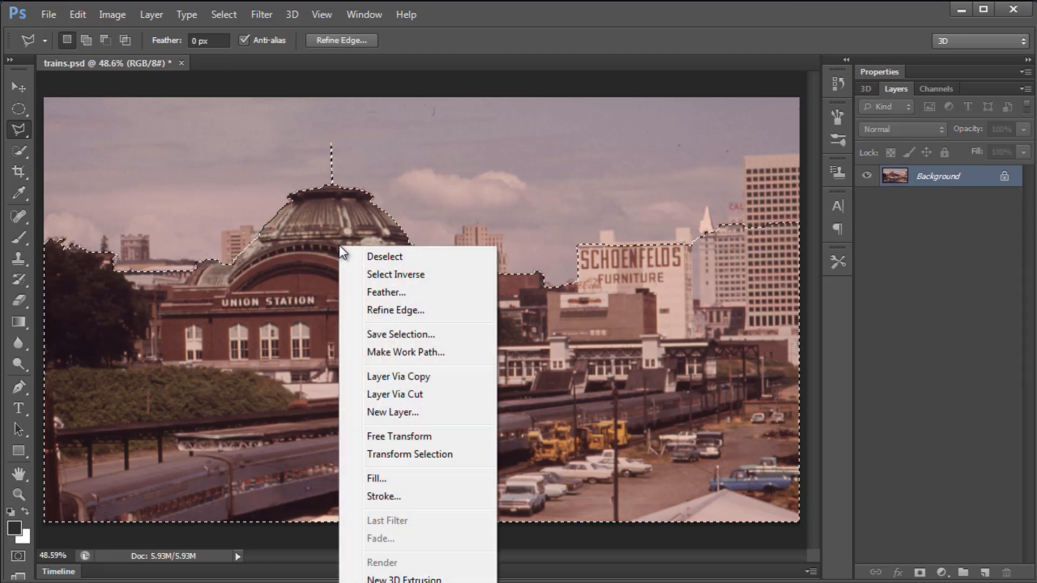
pyautogui.click(401, 378)
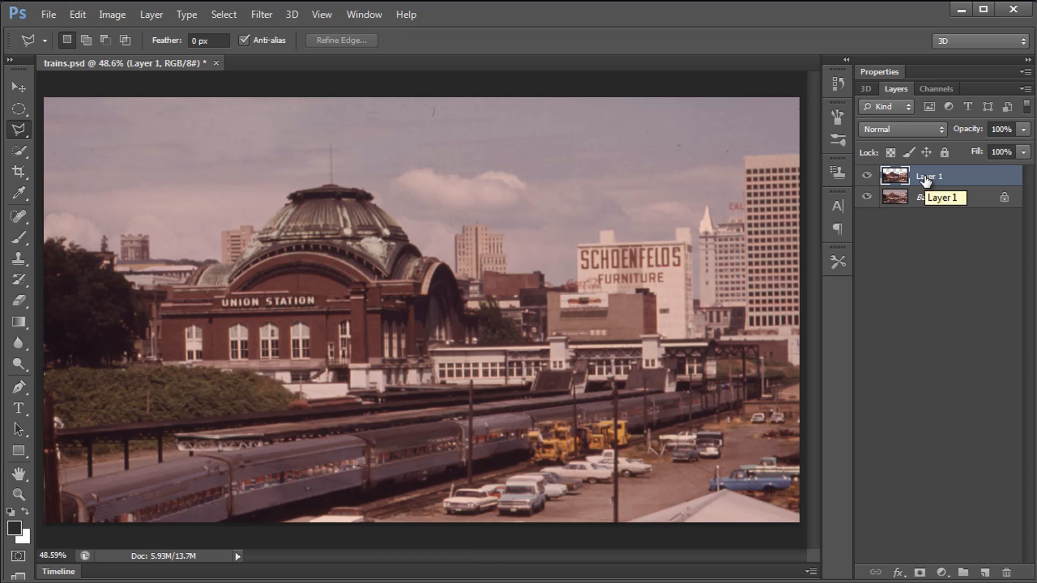
pyautogui.doubleClick(926, 177)
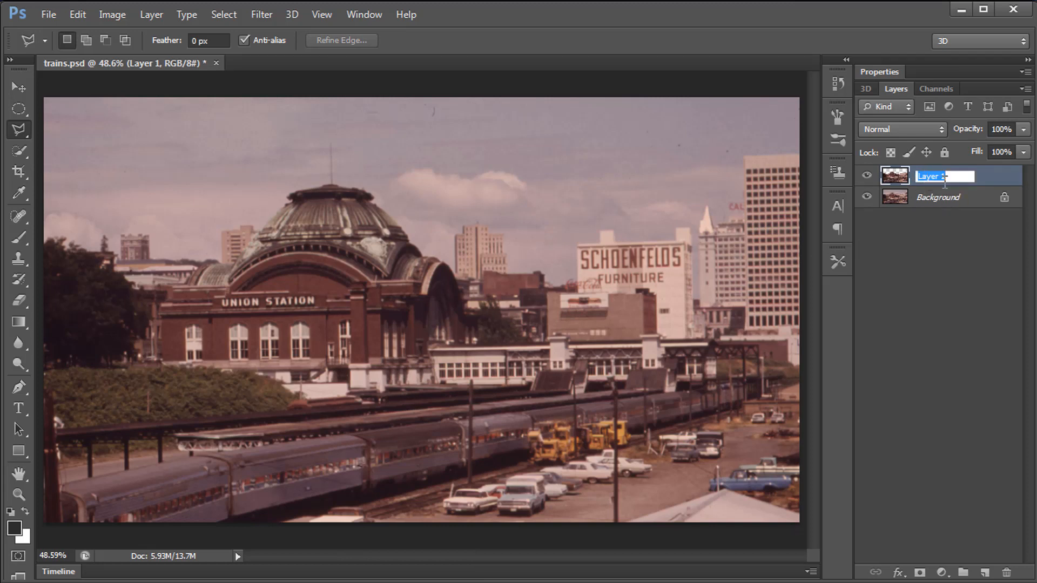
pyautogui.write('Foreground')
pyautogui.press('Return')
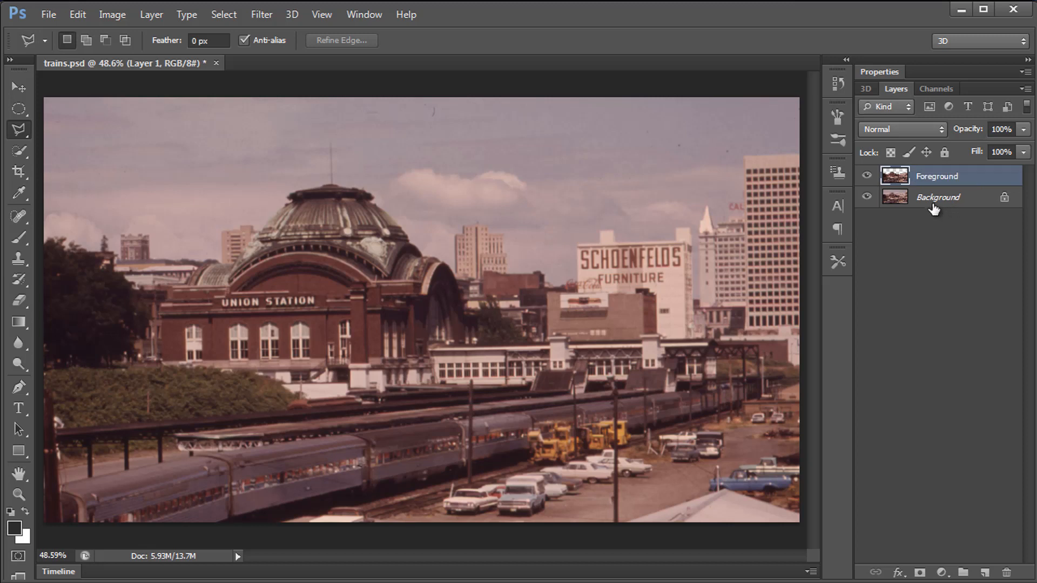
# - Select the Background layer and save trains.psd with Maximize Compatibility enabled
pyautogui.click(943, 199)
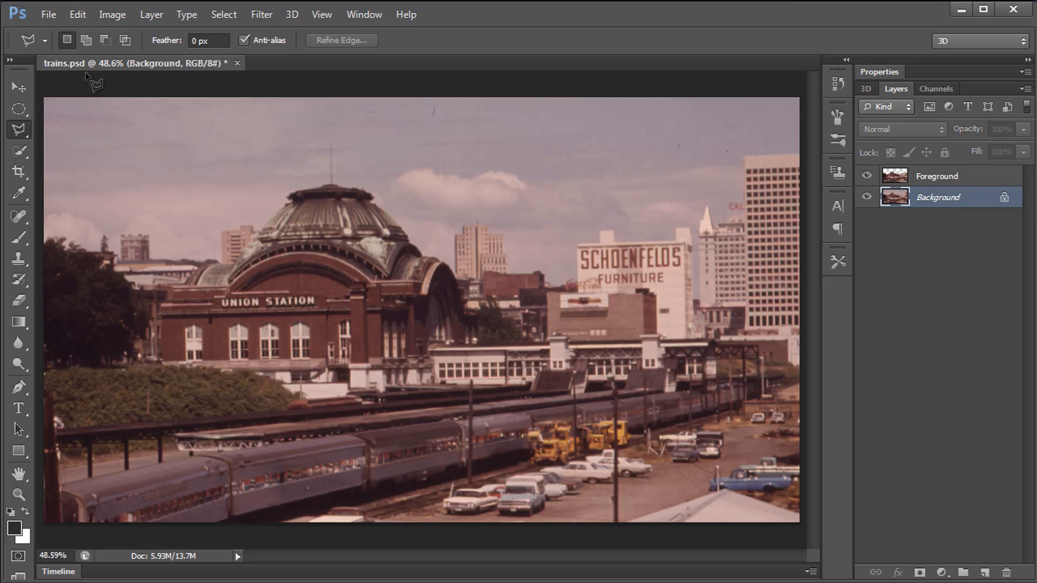
pyautogui.click(48, 15)
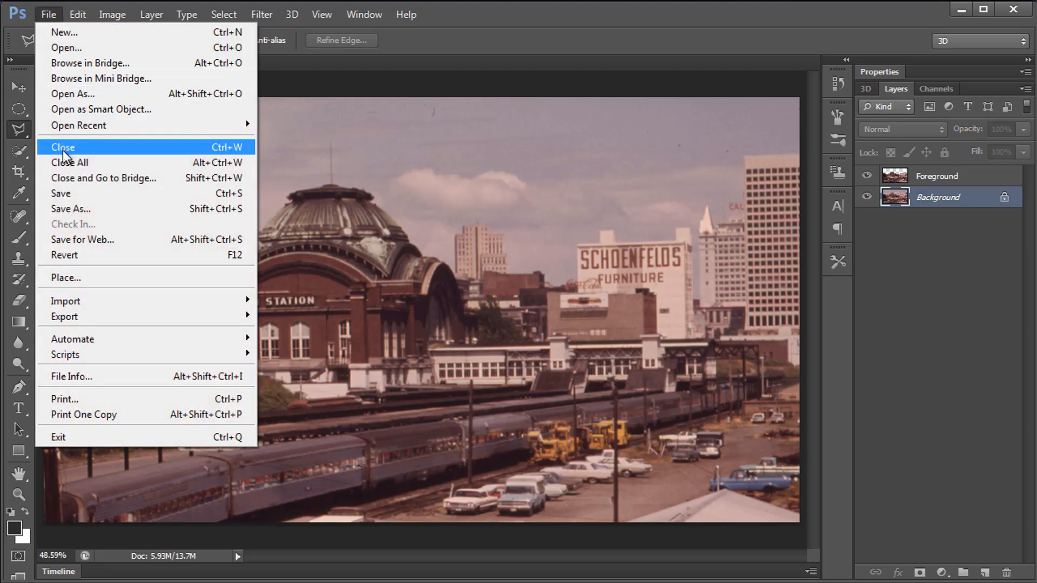
pyautogui.click(86, 194)
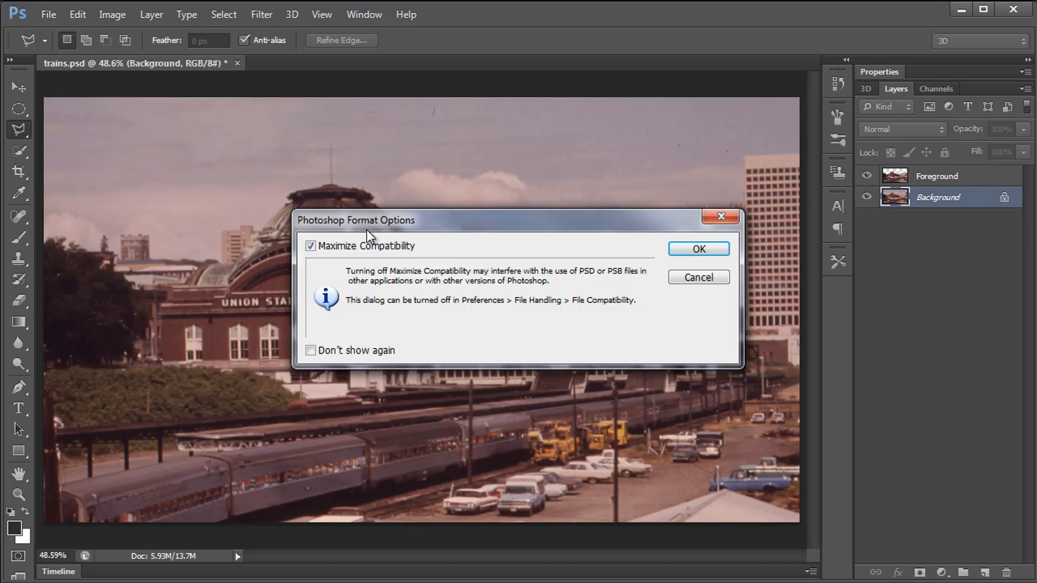
pyautogui.click(703, 250)
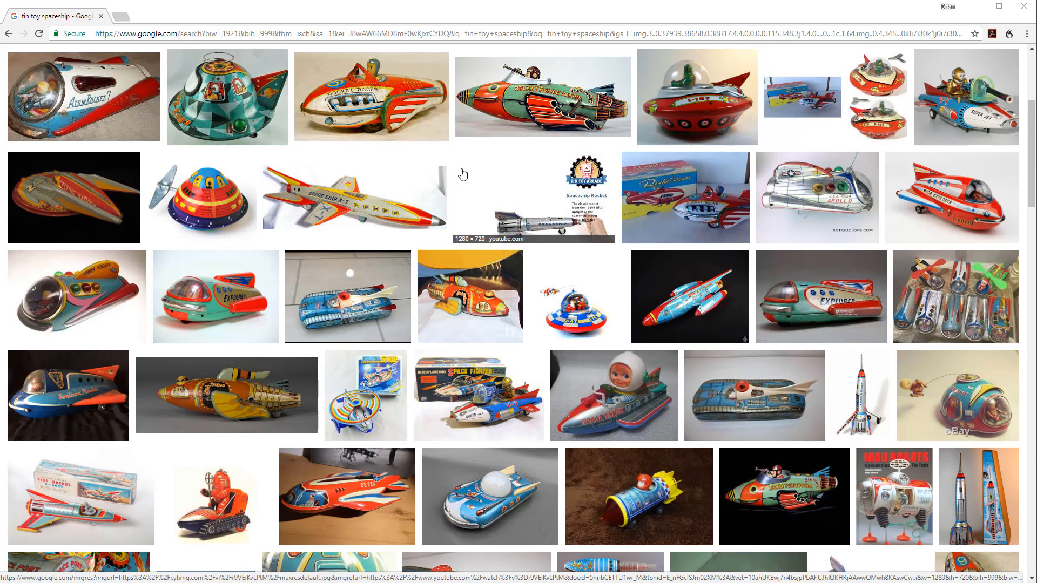
# - Browse the tin toy spaceship image results and examine the enlarged picture of the NIKE missile toy, then close its preview
pyautogui.scroll(-1, 470, 160)
pyautogui.scroll(-5, 471, 161)
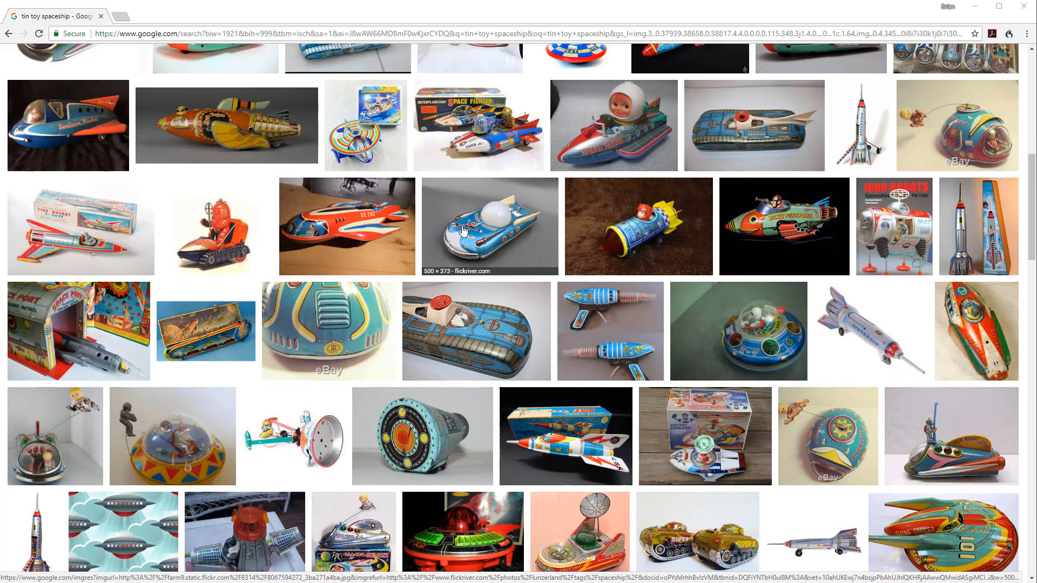
pyautogui.scroll(-5, 482, 234)
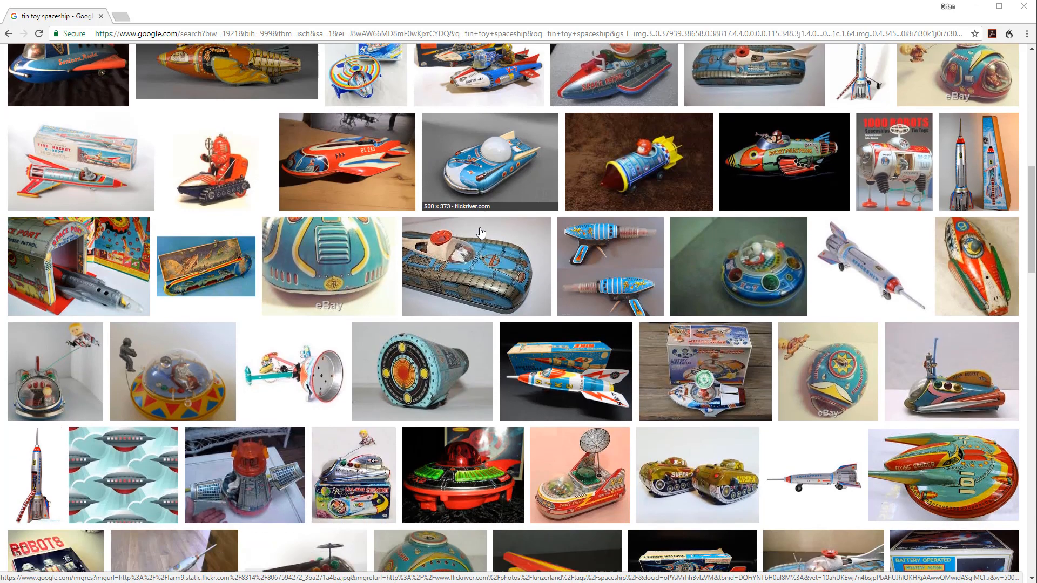
pyautogui.scroll(-1, 481, 234)
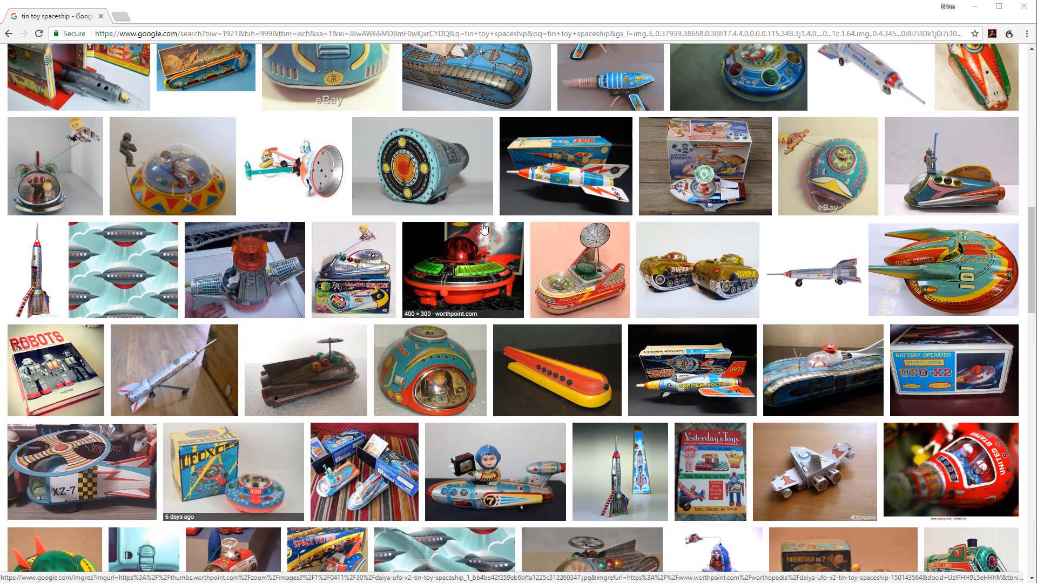
pyautogui.click(567, 184)
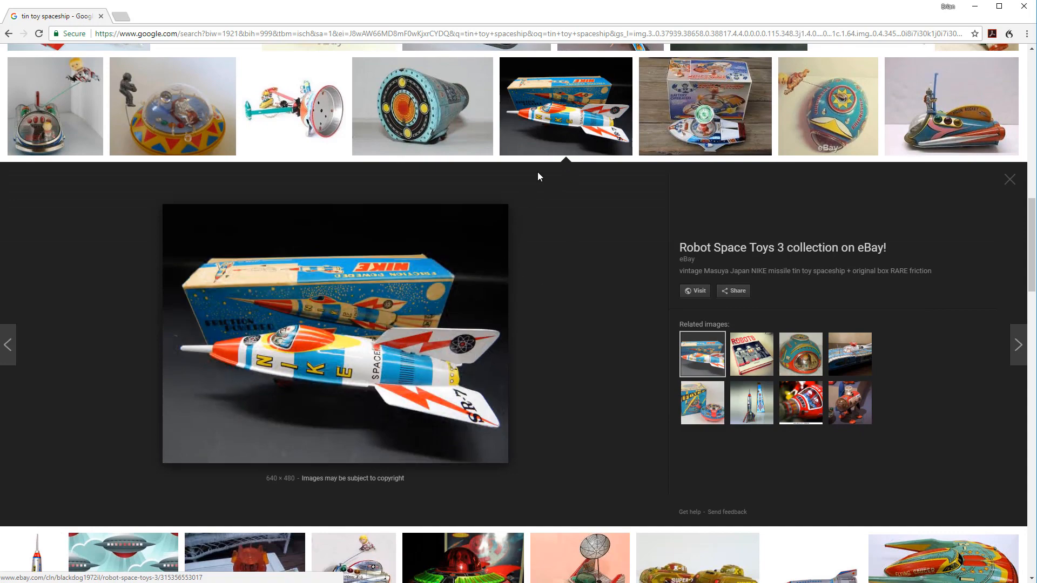
pyautogui.click(567, 126)
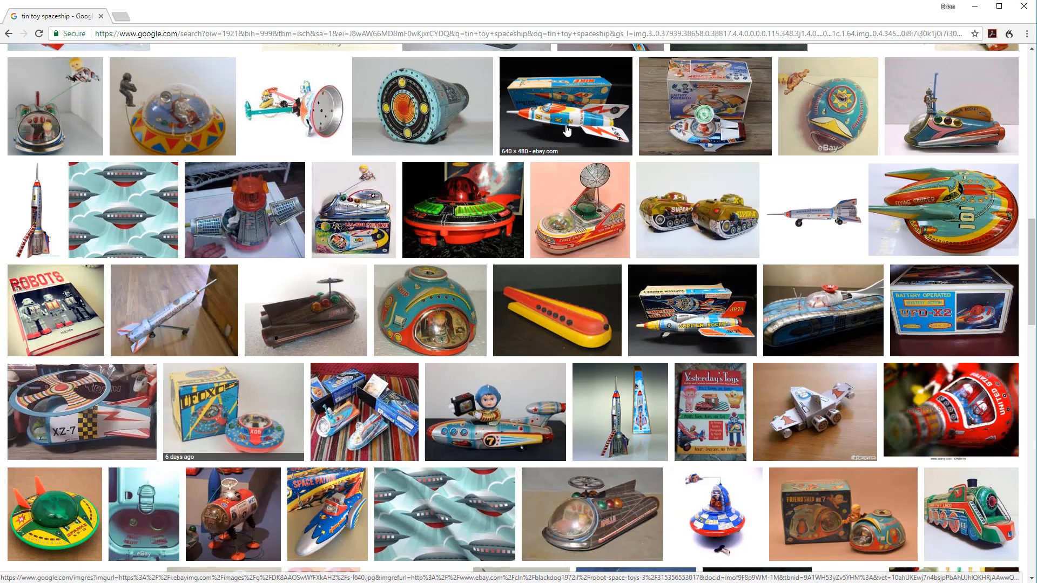
# - Examine the enlarged picture of the red and yellow wooden spaceship floor toy and close its preview
pyautogui.scroll(-2, 562, 130)
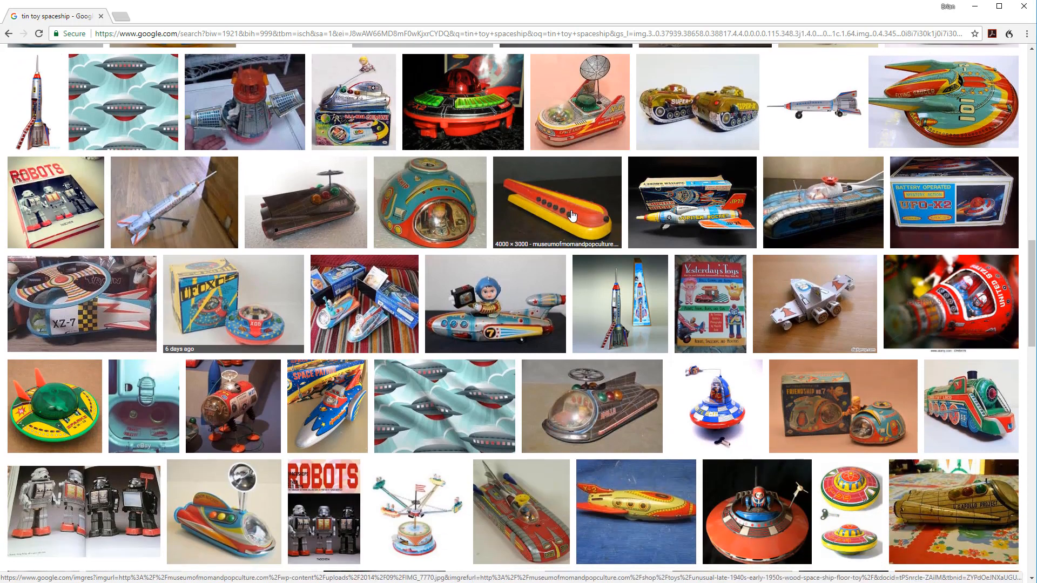
pyautogui.click(572, 217)
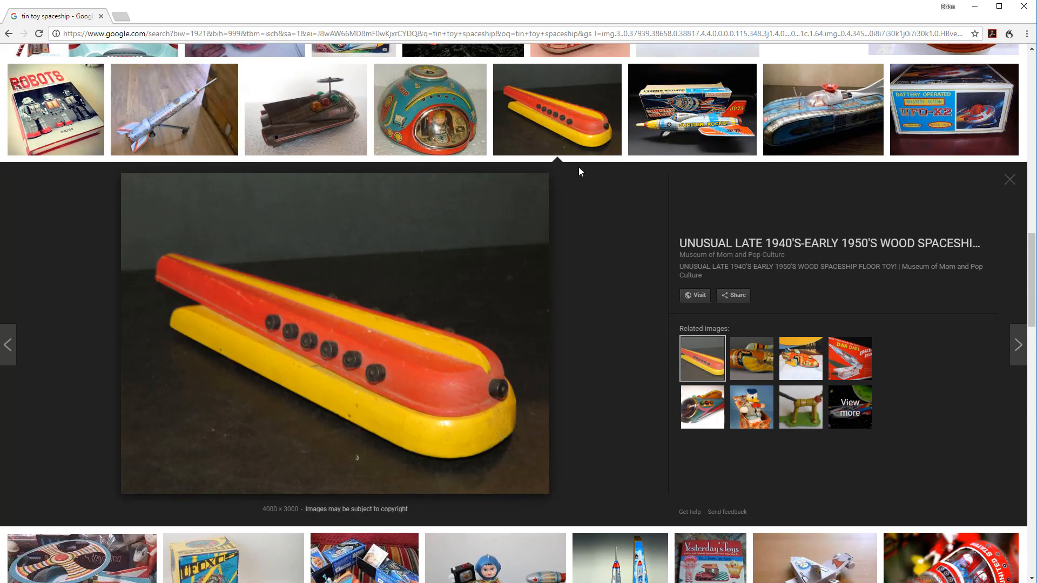
pyautogui.click(558, 122)
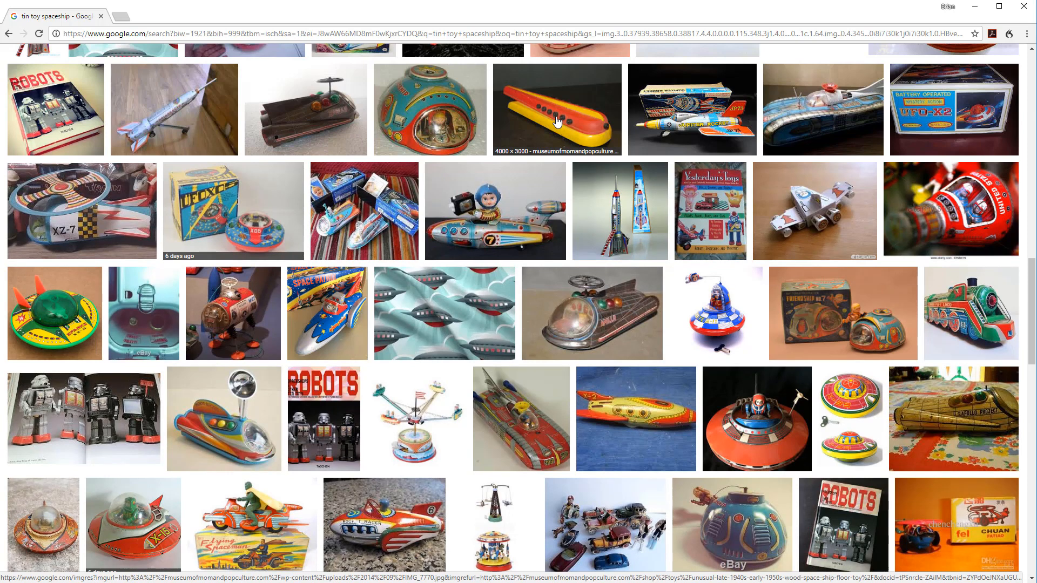
# - Look through further tin toy spaceship images for rocket body shapes, fins and colour schemes
pyautogui.scroll(-6, 543, 285)
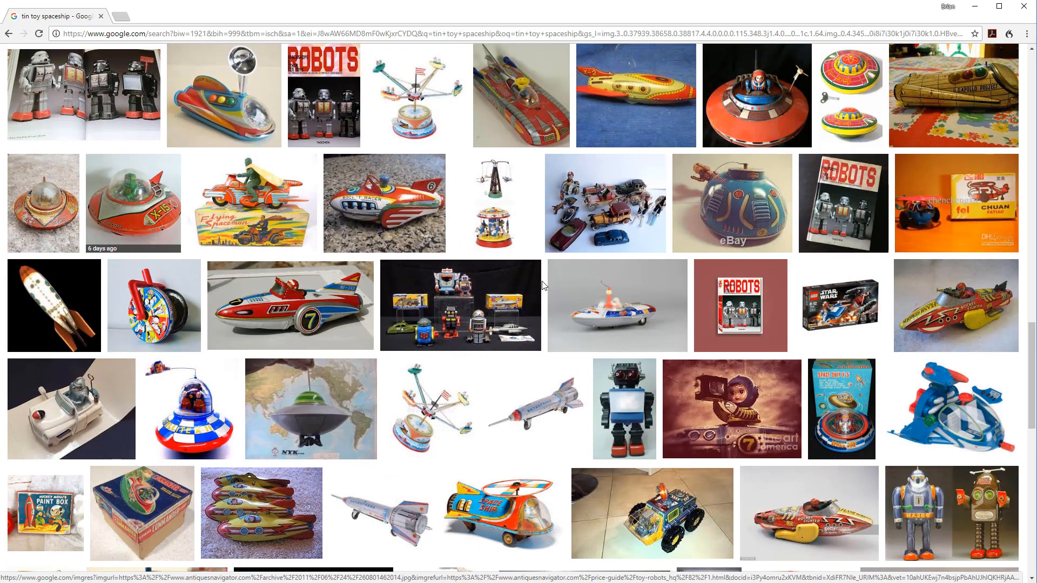
pyautogui.scroll(-2, 544, 286)
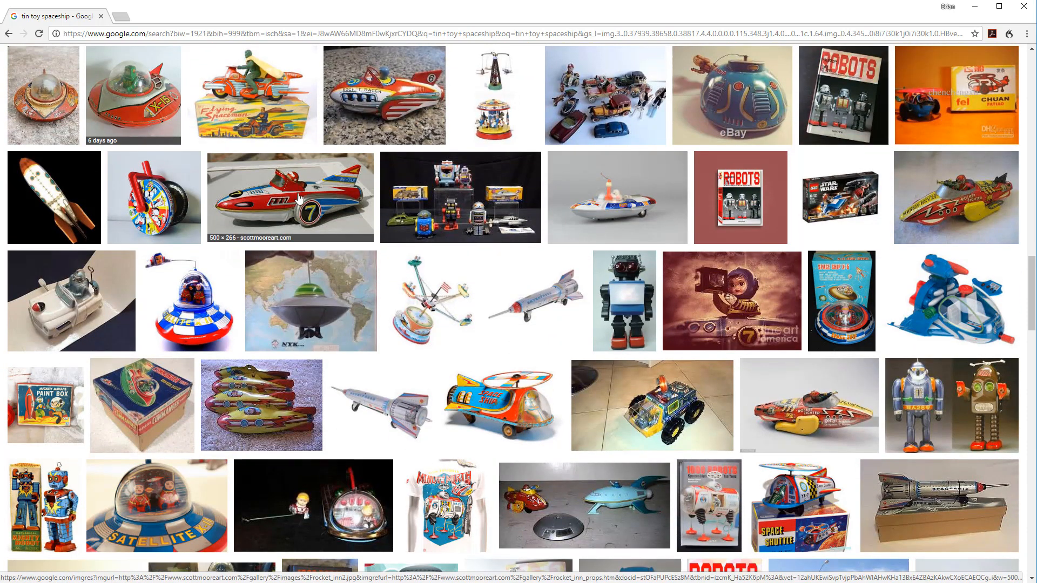
pyautogui.scroll(-2, 305, 197)
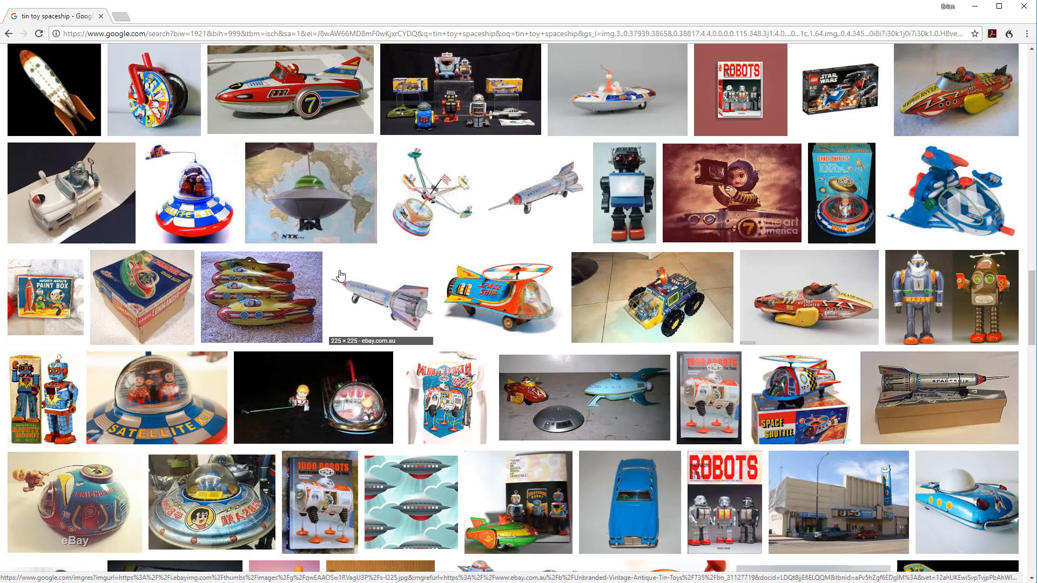
pyautogui.scroll(-1, 319, 232)
pyautogui.scroll(-3, 346, 227)
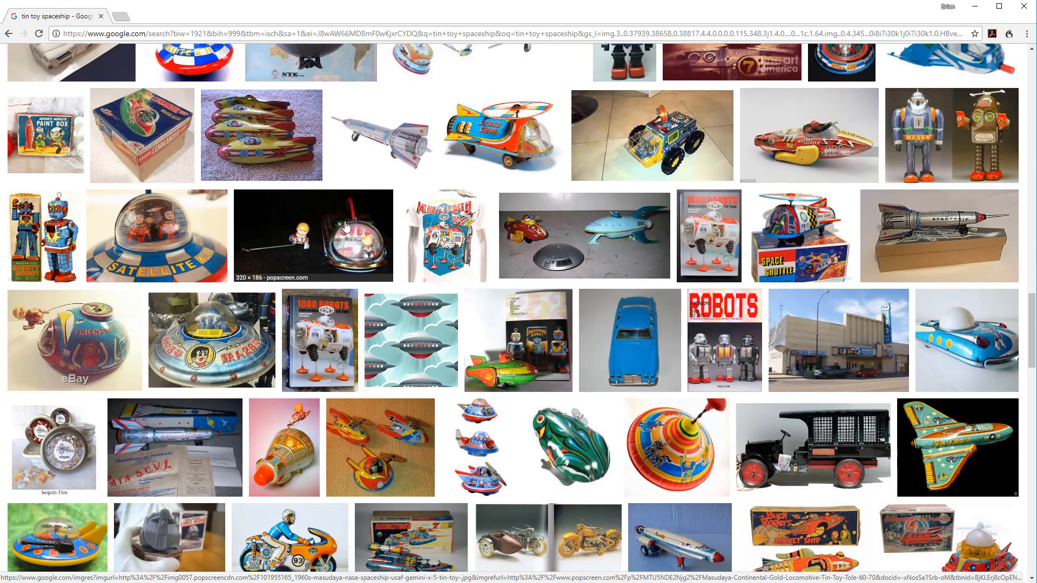
pyautogui.scroll(-2, 346, 226)
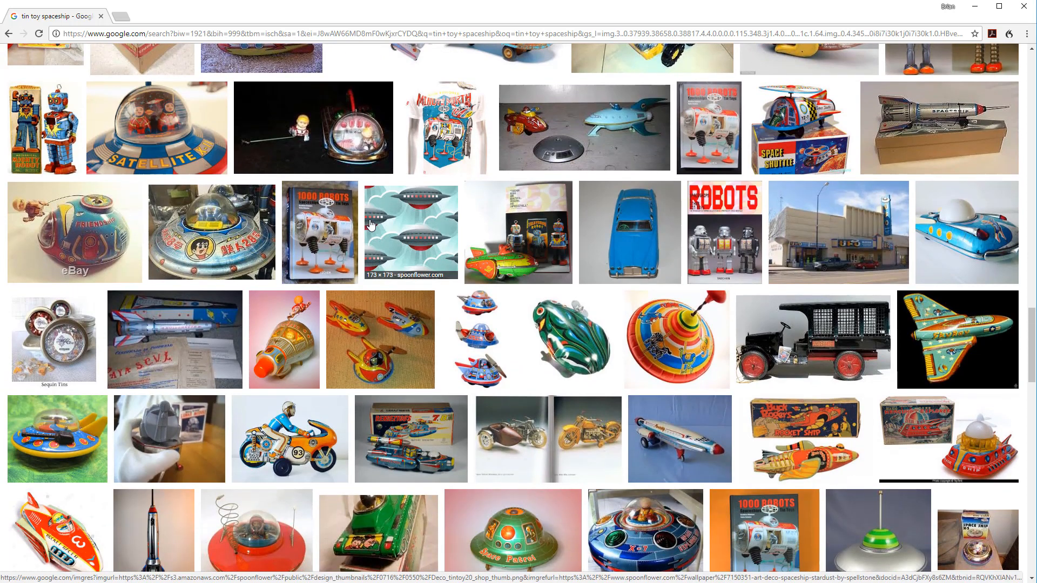
pyautogui.scroll(-2, 370, 225)
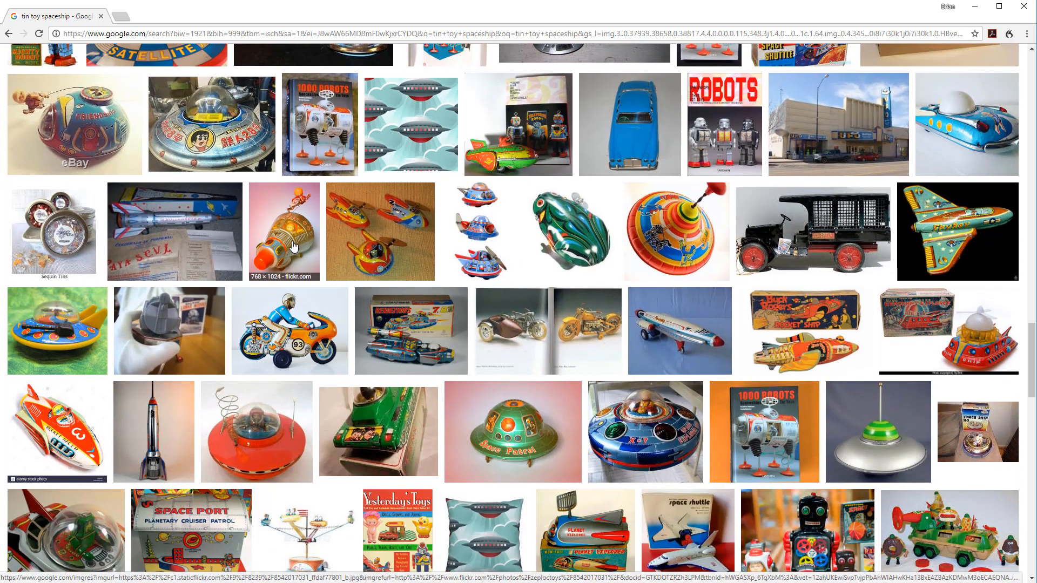
pyautogui.scroll(-2, 296, 245)
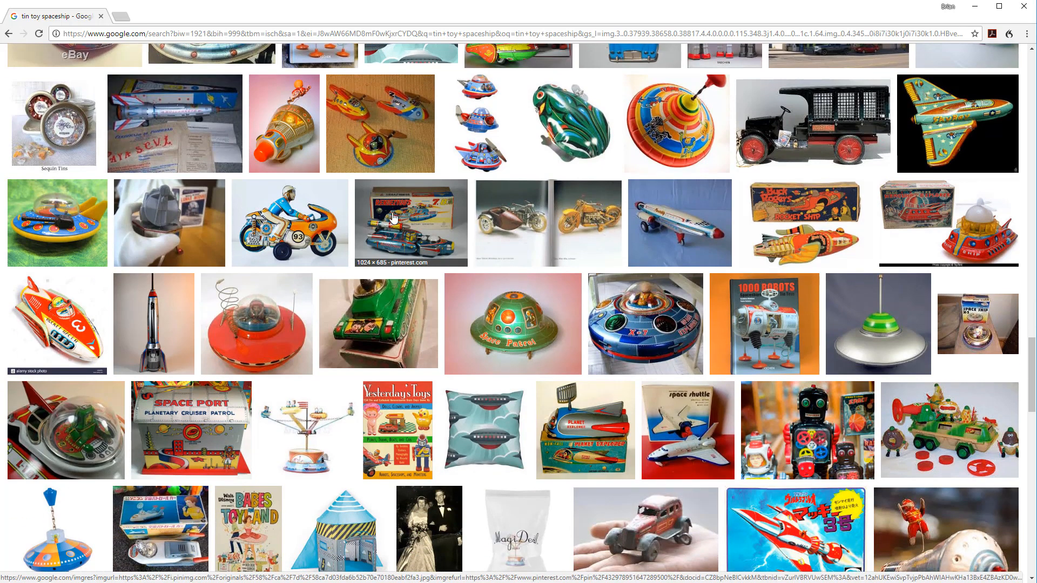
# - Switch to LightWave Modeler and draw an upright elongated ball near the origin, about 2.4 m wide and 7.7 m tall
pyautogui.click(974, 9)
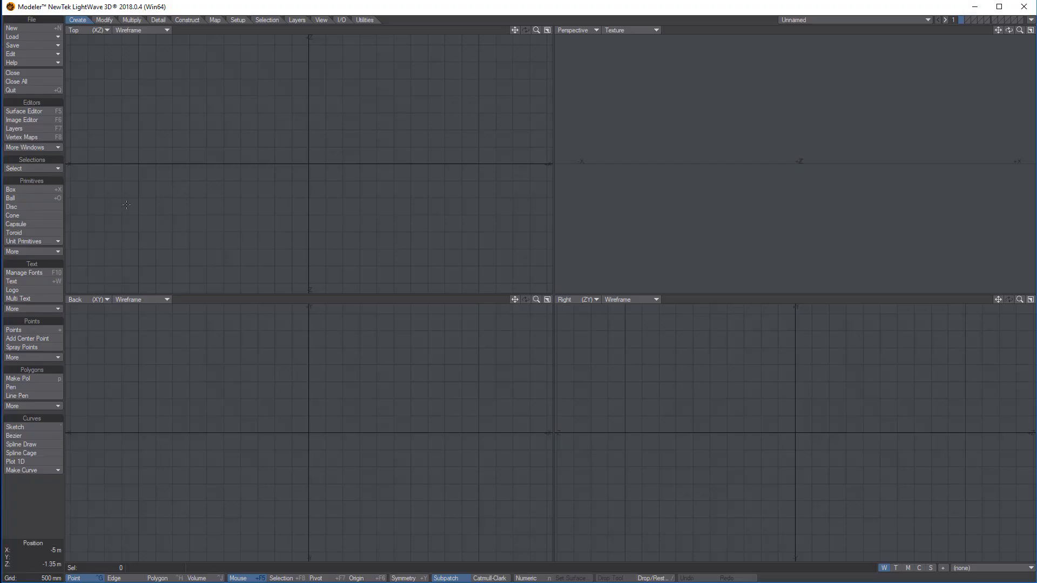
pyautogui.click(31, 197)
pyautogui.moveTo(275, 132); pyautogui.dragTo(316, 165)
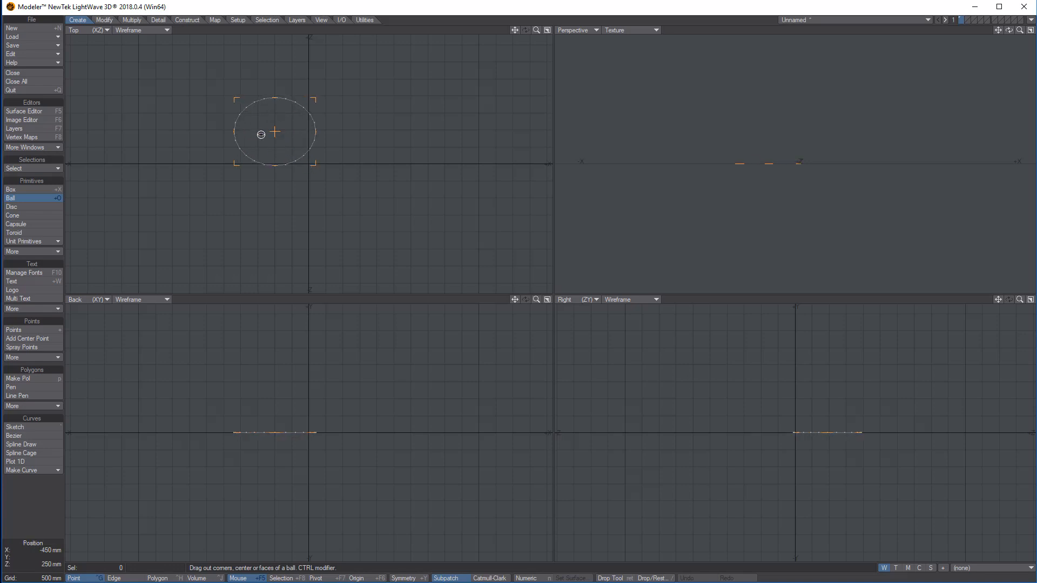
pyautogui.moveTo(274, 131); pyautogui.dragTo(307, 159)
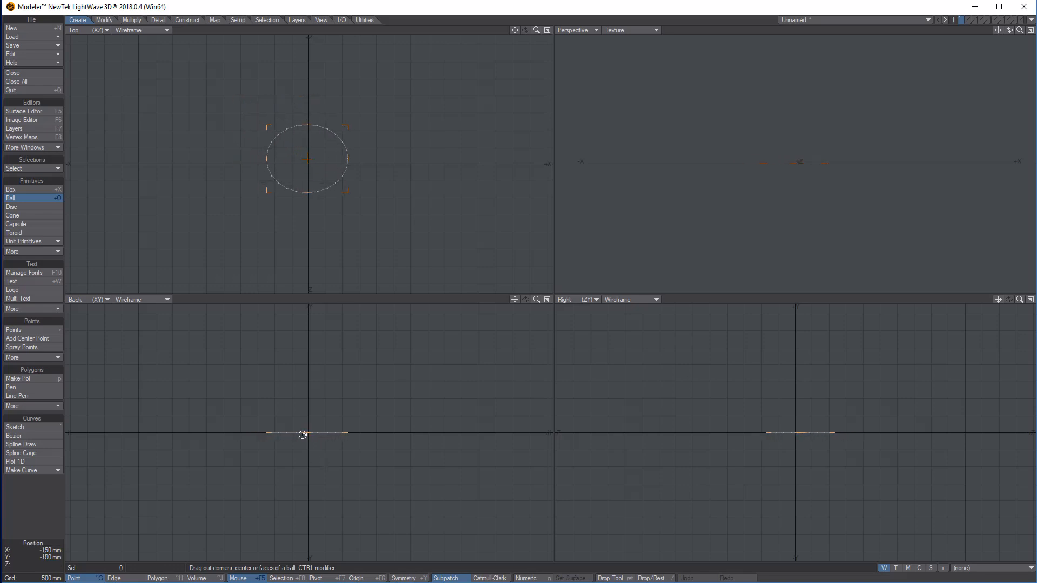
pyautogui.moveTo(303, 435); pyautogui.dragTo(317, 308)
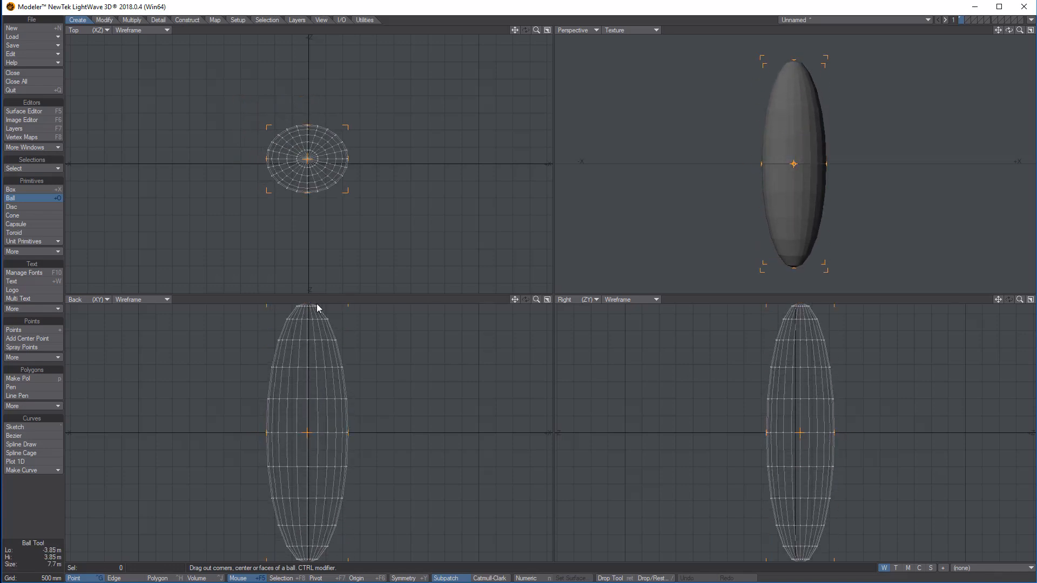
pyautogui.moveTo(1009, 29); pyautogui.dragTo(1025, 54)
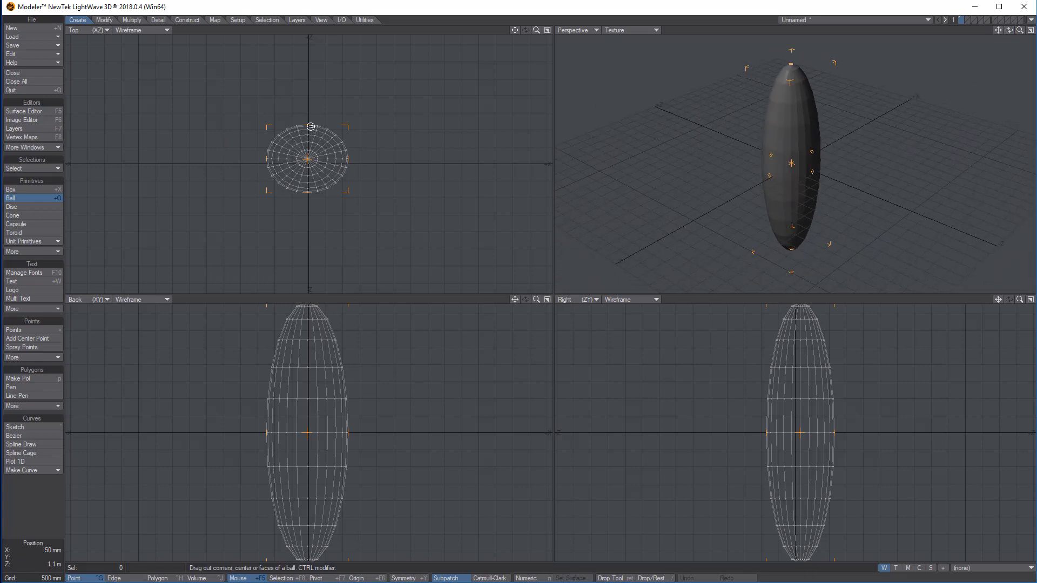
pyautogui.moveTo(311, 127); pyautogui.dragTo(311, 121)
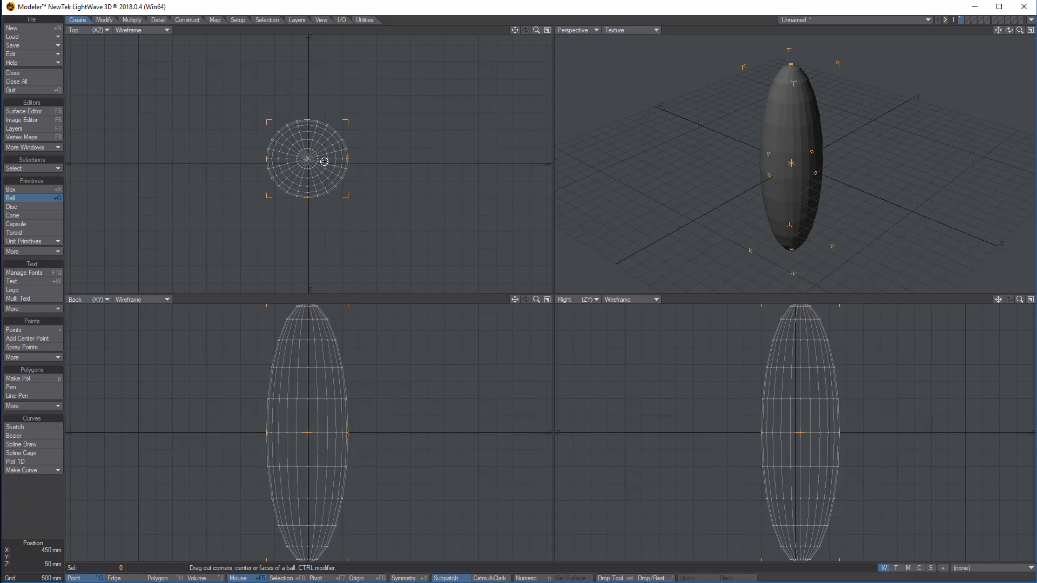
# - Set the ball's Z radius to 1.2 m, its sides to 96 and its segments to 24, and finish creating it
pyautogui.press('n')
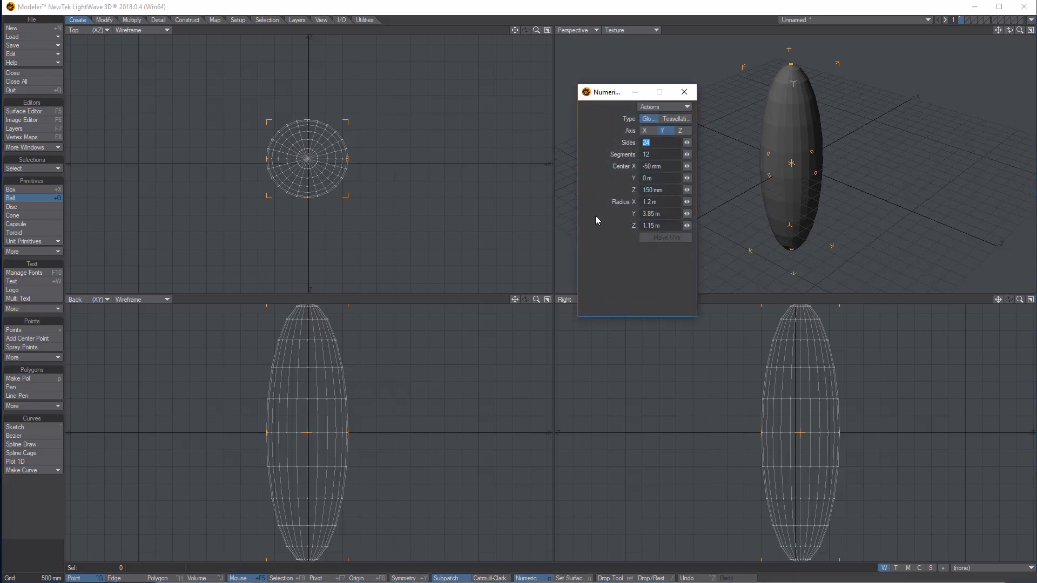
pyautogui.click(664, 225)
pyautogui.write('1.2')
pyautogui.press('Return')
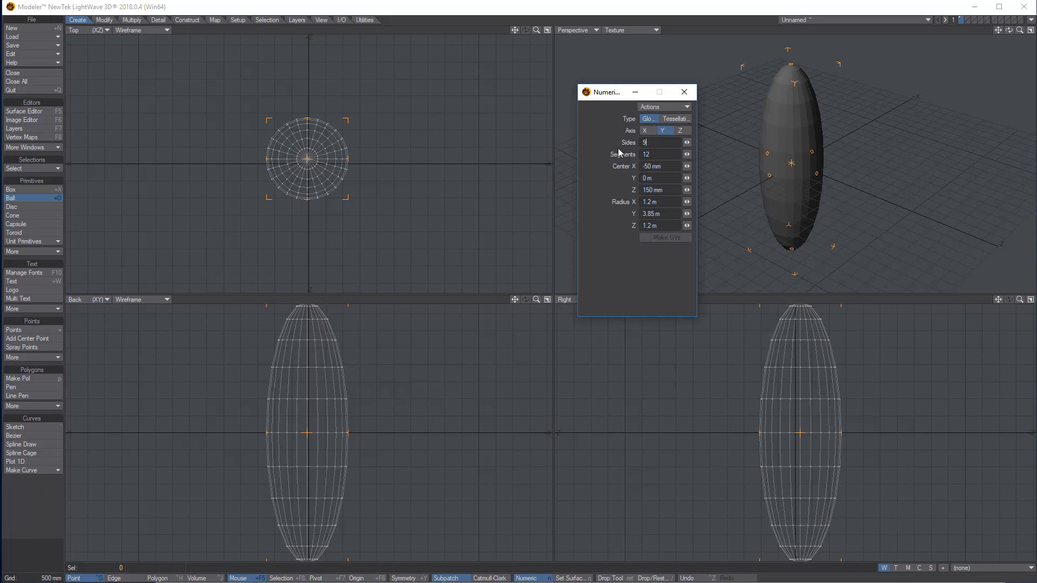
pyautogui.press('Tab')
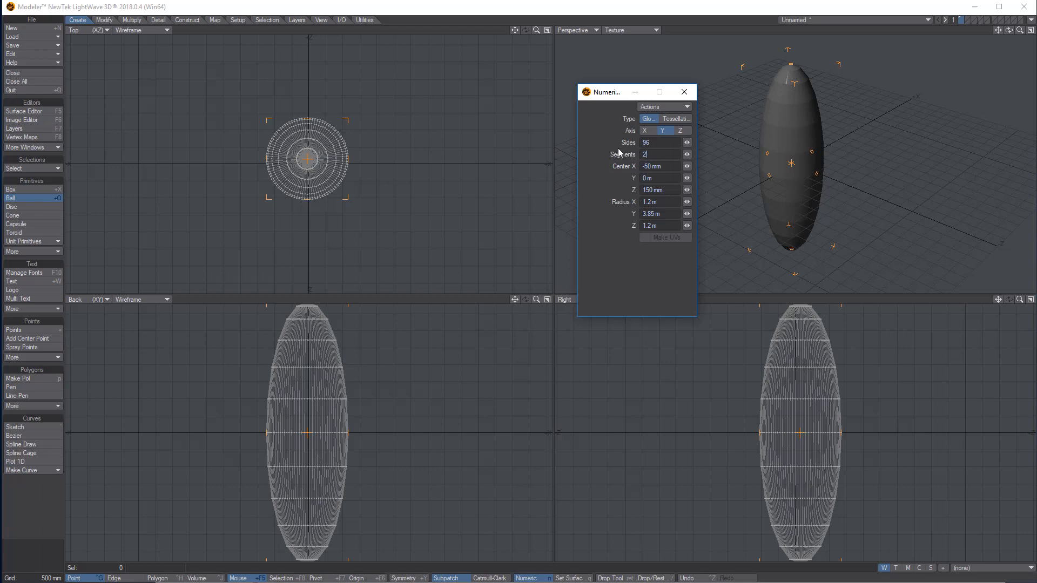
pyautogui.press('Tab')
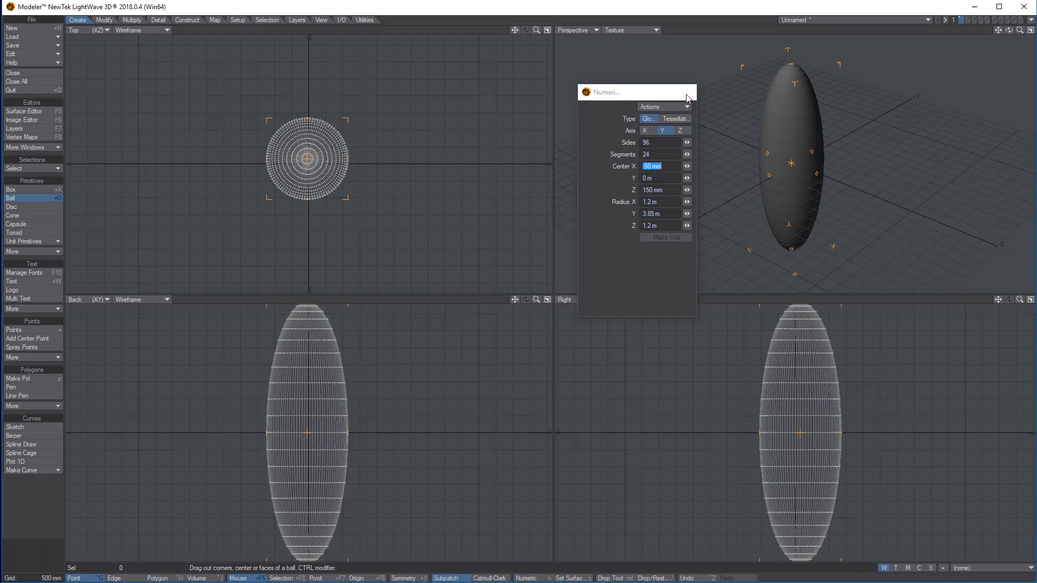
pyautogui.click(685, 94)
pyautogui.rightClick(412, 168)
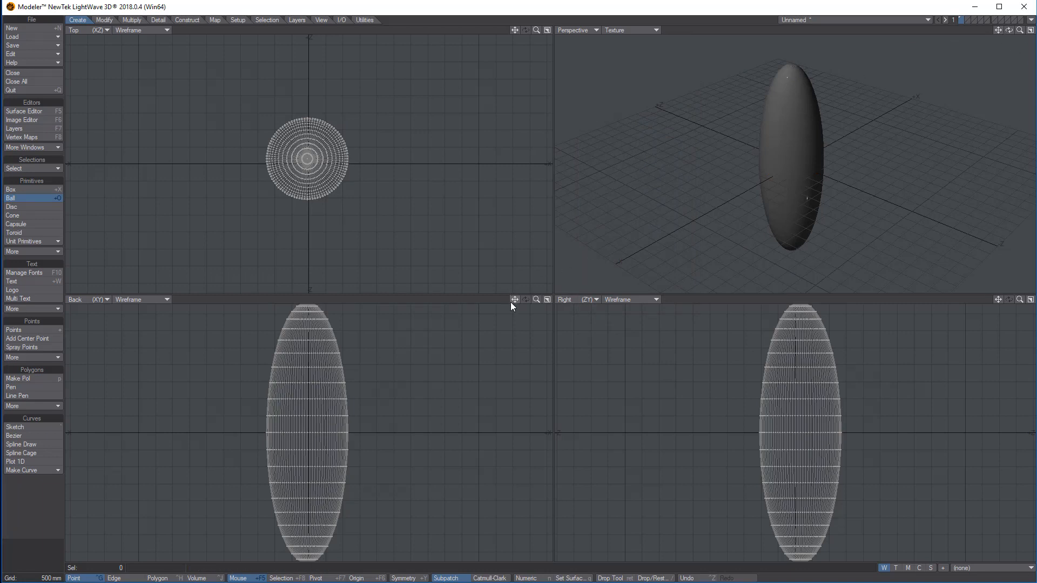
pyautogui.moveTo(514, 301); pyautogui.dragTo(500, 308)
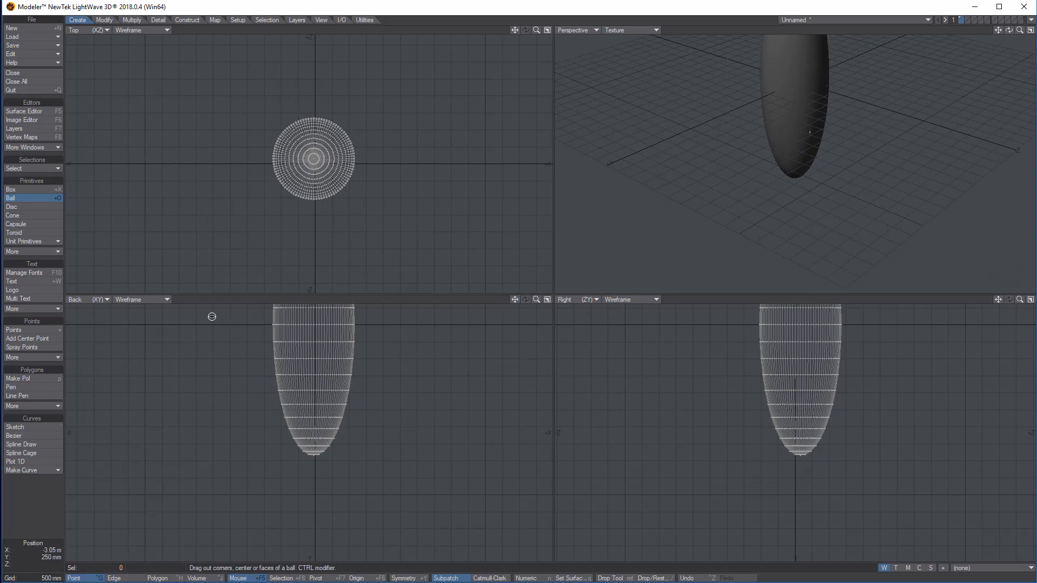
# - Try to draw a nine-point rounded fin outline with the Pen beside the lower end of the body in the Back view
pyautogui.click(38, 200)
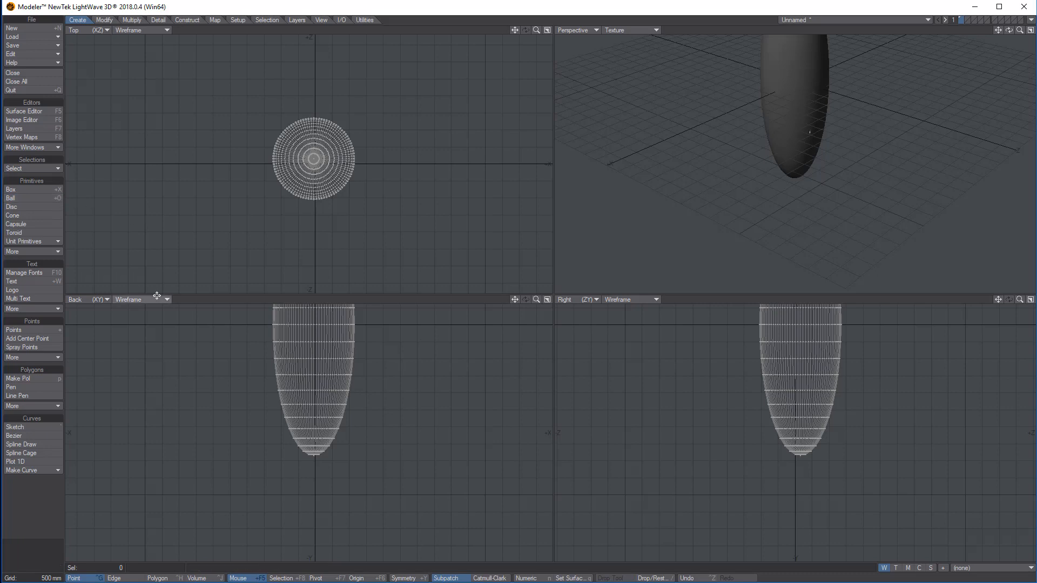
pyautogui.click(53, 388)
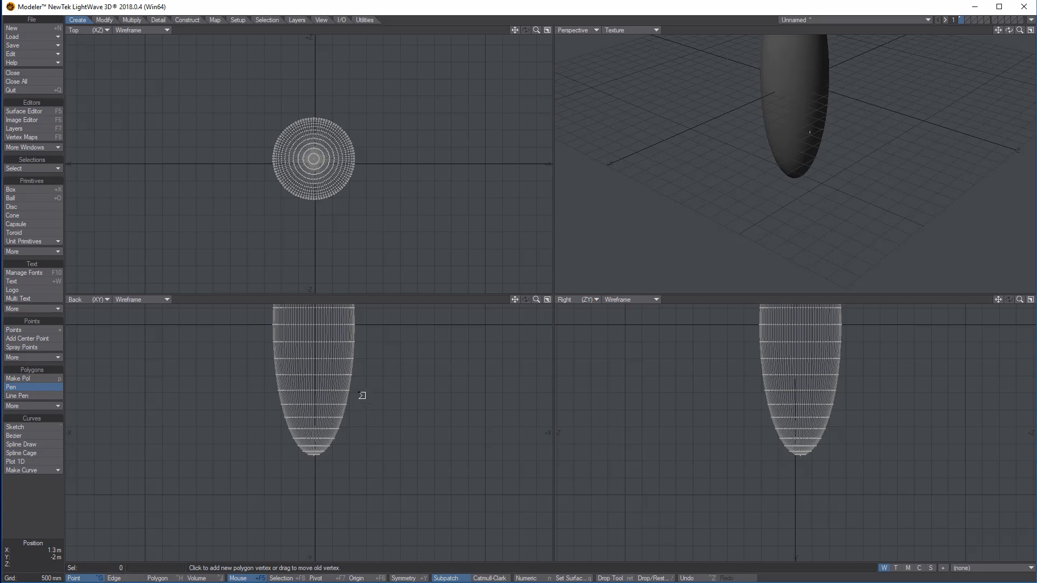
pyautogui.click(358, 403)
pyautogui.click(383, 408)
pyautogui.click(398, 435)
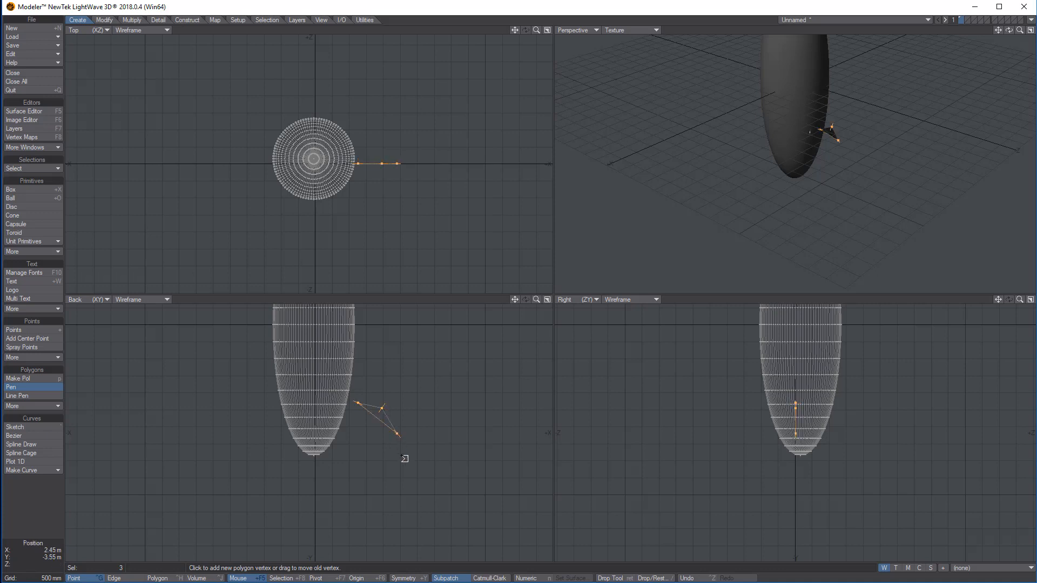
pyautogui.click(413, 475)
pyautogui.click(414, 505)
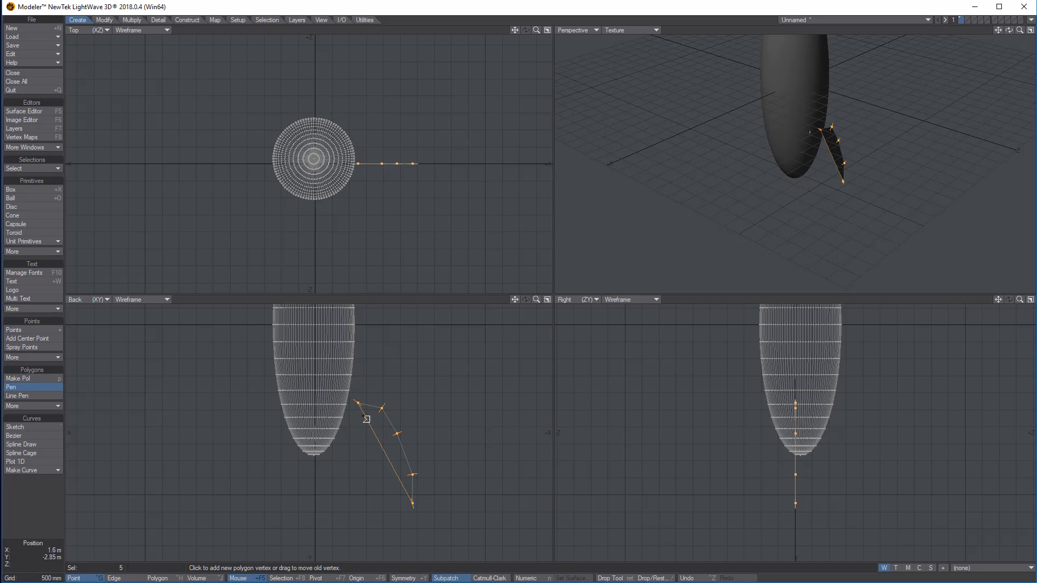
pyautogui.click(391, 514)
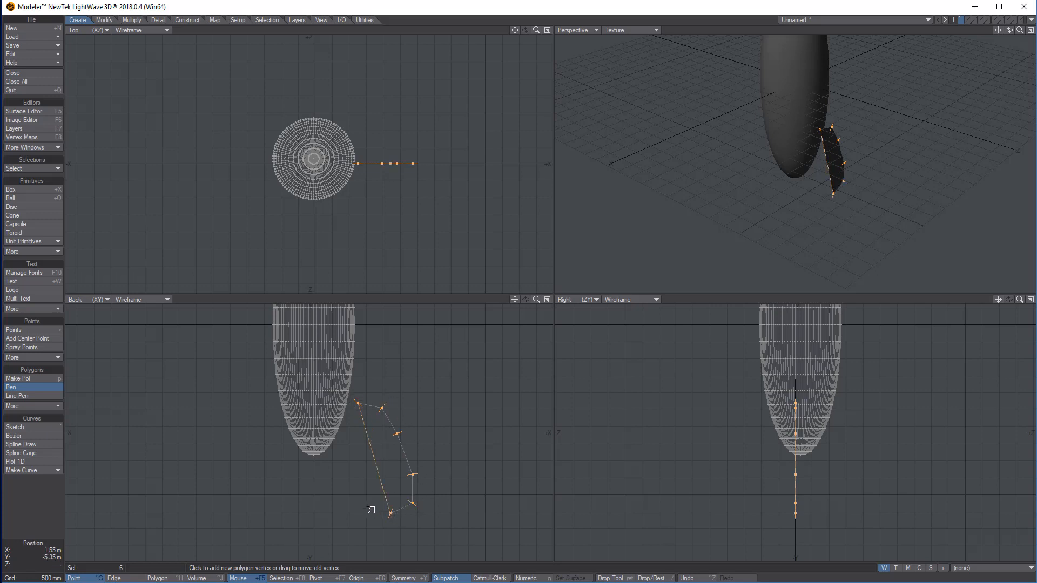
pyautogui.click(366, 496)
pyautogui.click(346, 459)
pyautogui.click(343, 433)
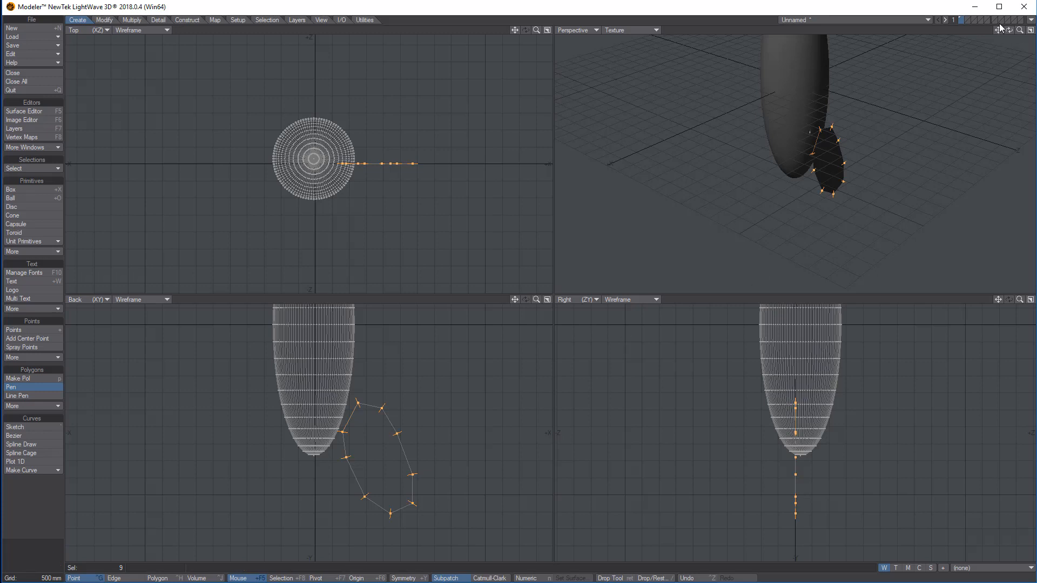
pyautogui.moveTo(1009, 30); pyautogui.dragTo(808, 168)
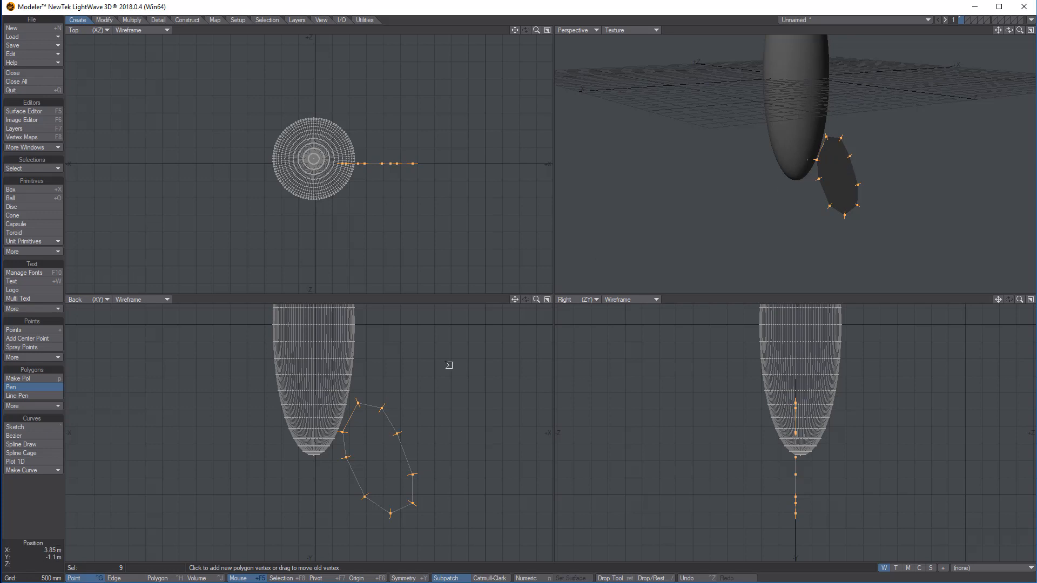
pyautogui.hotkey('ctrl', 'z')
# - Try to draw a wider six-point fin outline beside the lower body, check it in perspective, and undo it
pyautogui.click(409, 400)
pyautogui.click(361, 421)
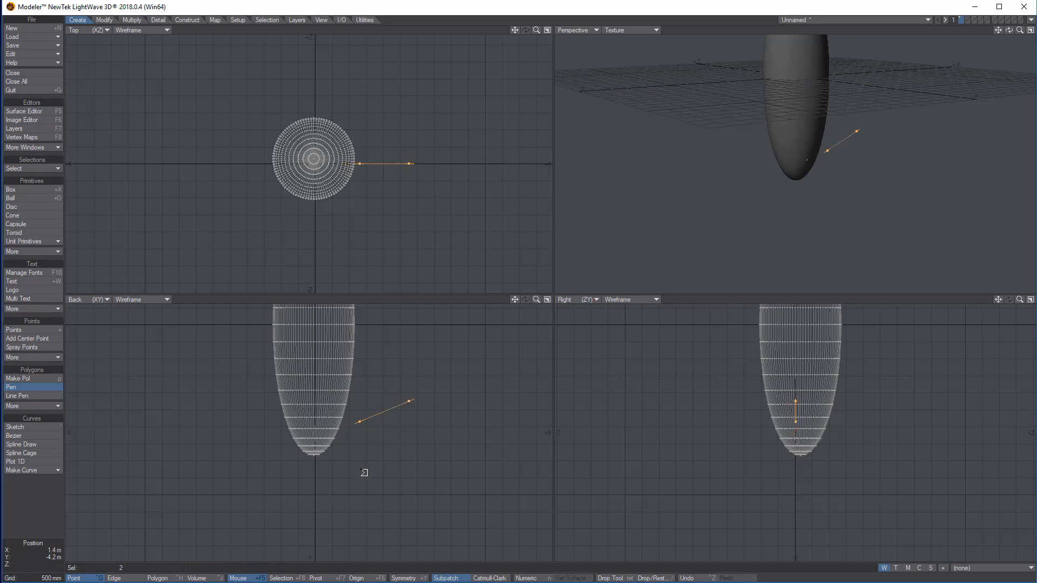
pyautogui.click(363, 490)
pyautogui.click(388, 519)
pyautogui.click(439, 510)
pyautogui.click(447, 428)
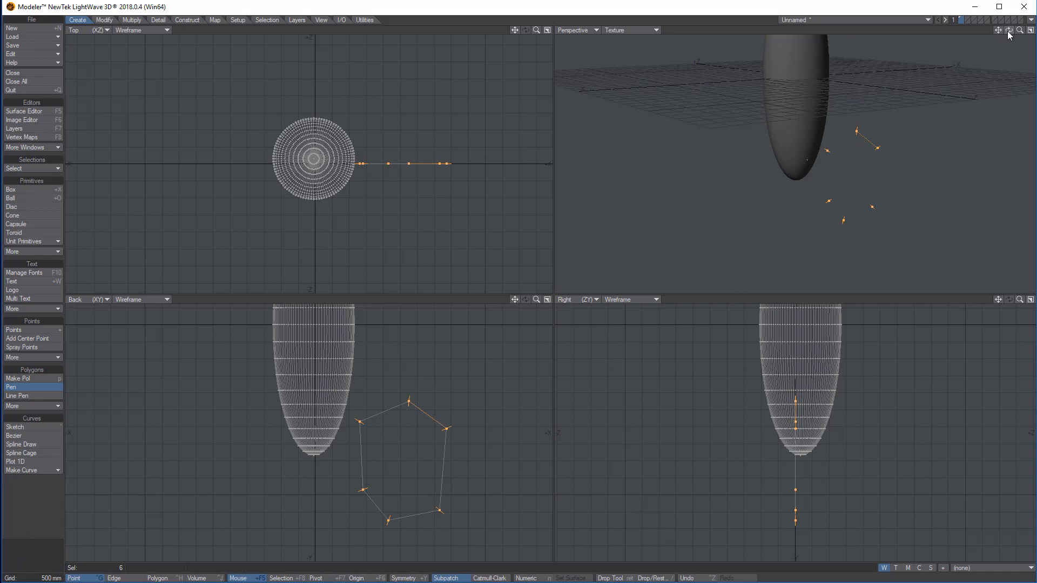
pyautogui.moveTo(1008, 30); pyautogui.dragTo(954, 111)
pyautogui.hotkey('ctrl', 'z')
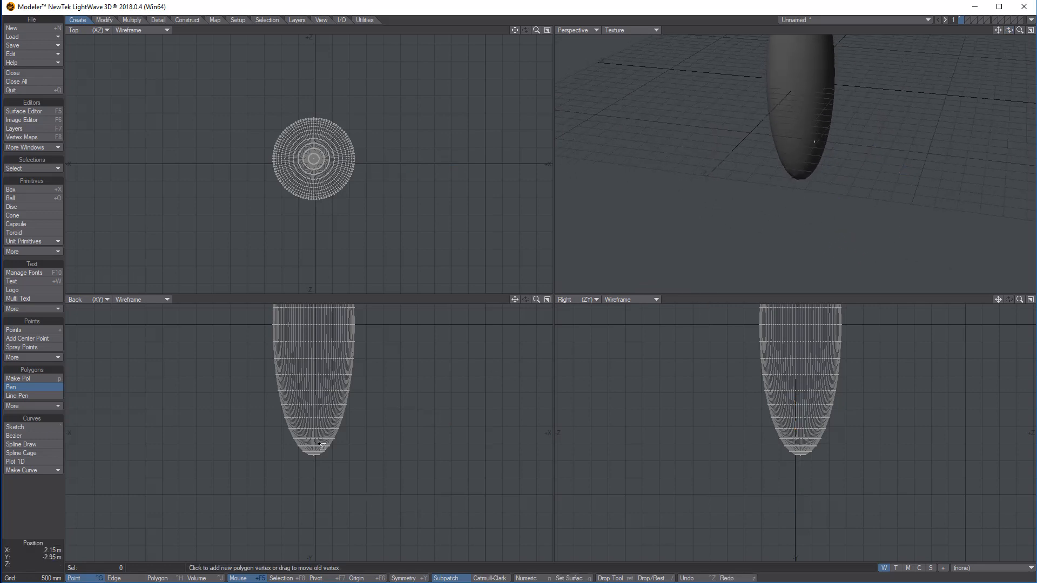
# - Draw a curved, downward-sweeping fin outline with the Pen, starting at the lower side of the body in the Back view
pyautogui.click(355, 394)
pyautogui.click(391, 410)
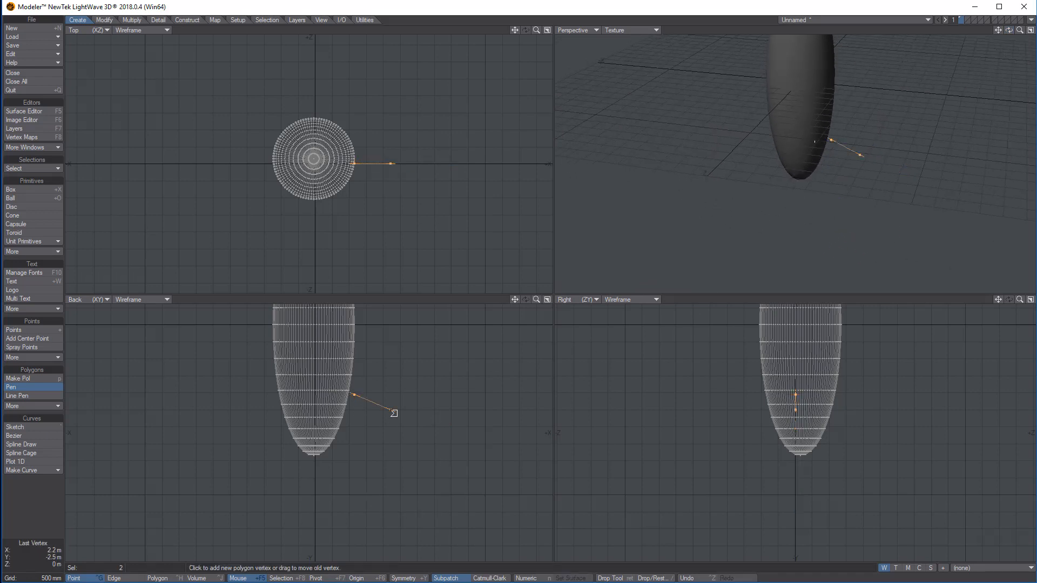
pyautogui.click(411, 444)
pyautogui.click(431, 514)
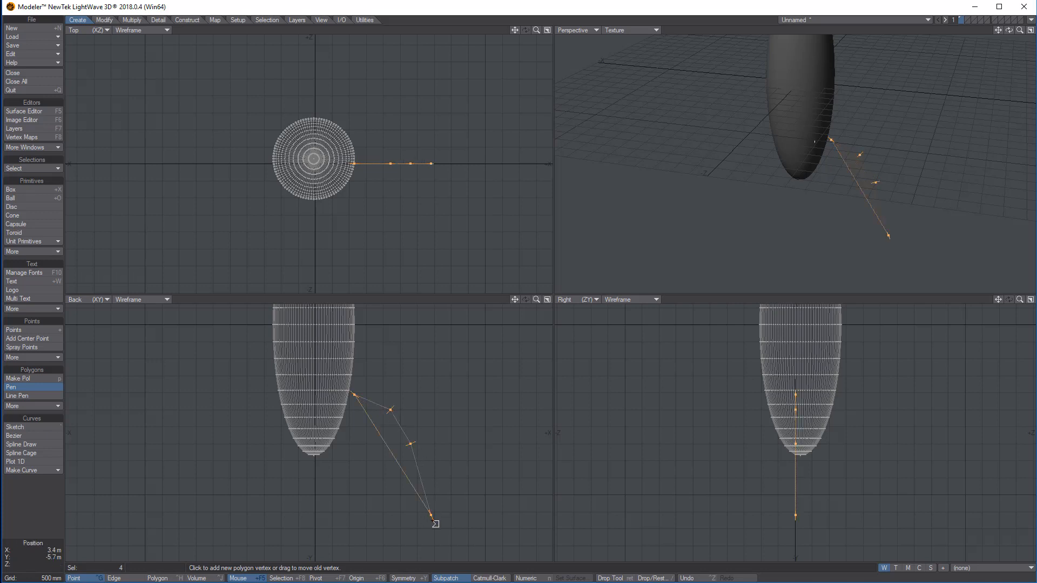
pyautogui.click(414, 544)
pyautogui.click(385, 542)
pyautogui.click(377, 457)
pyautogui.click(335, 432)
pyautogui.moveTo(1009, 30); pyautogui.dragTo(1002, 51)
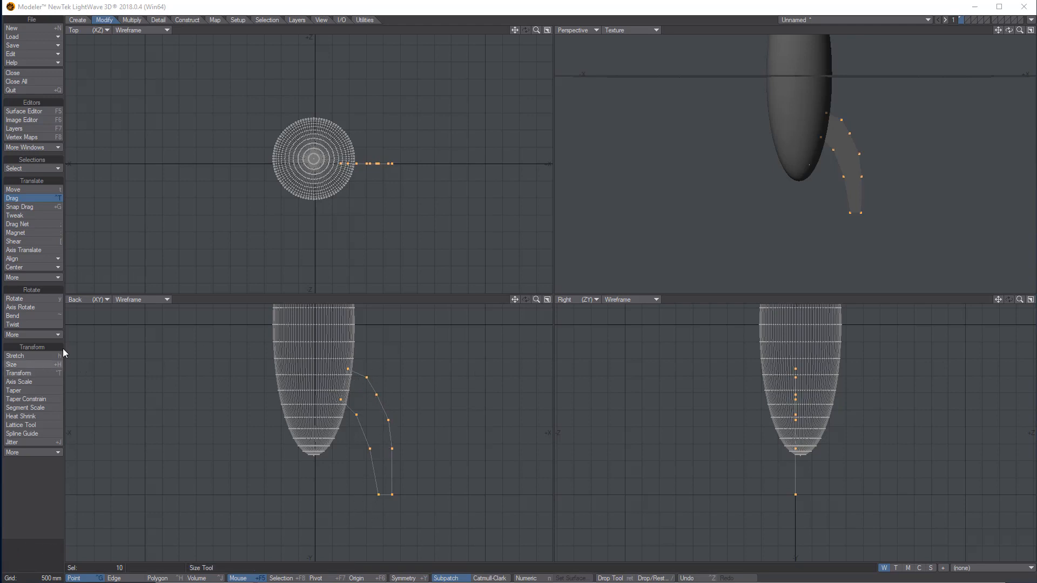
pyautogui.click(77, 20)
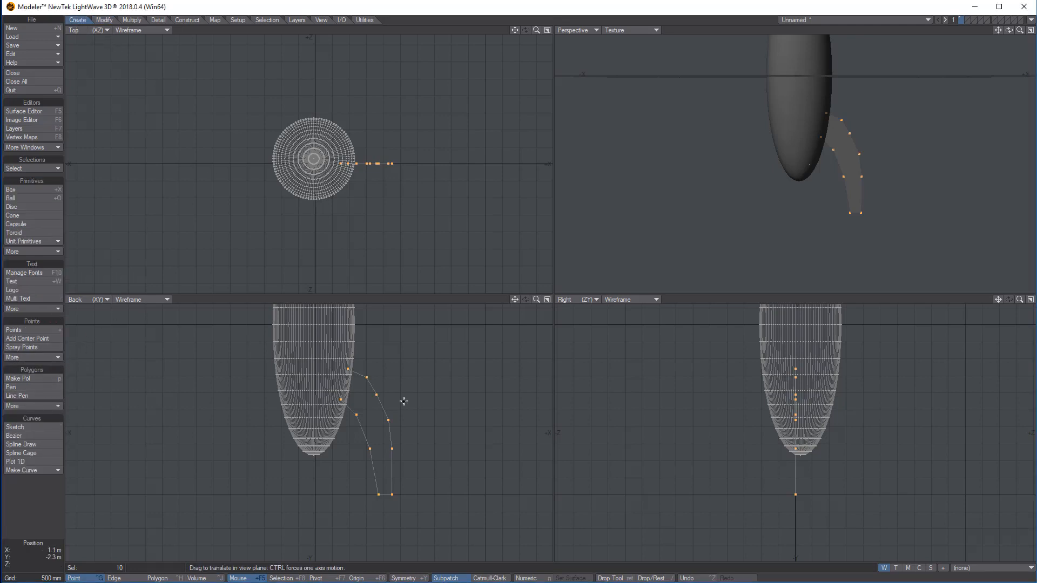
pyautogui.moveTo(1008, 30); pyautogui.dragTo(989, 31)
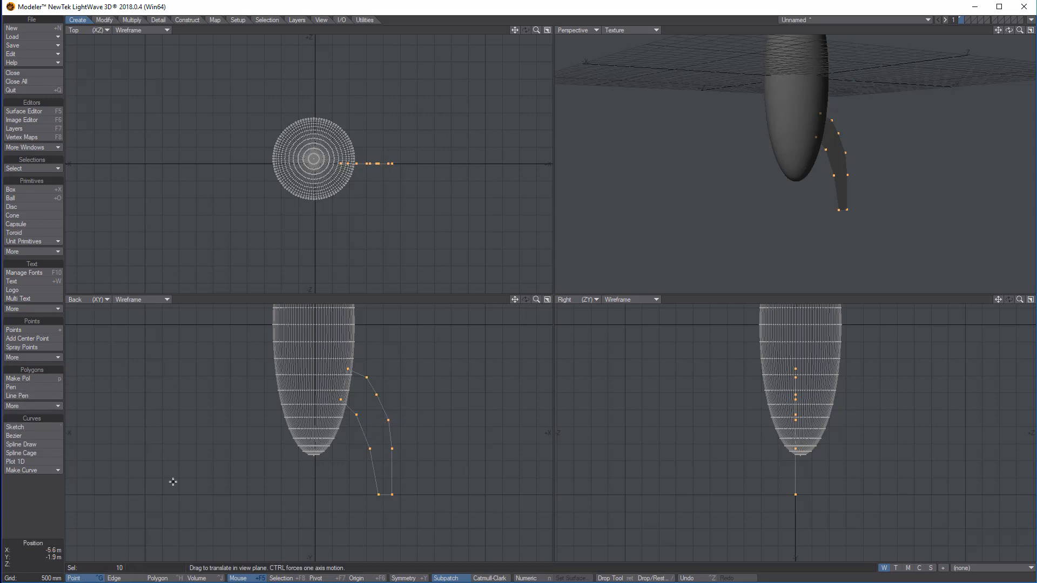
# - Extrude the fin polygon a short distance along the Z axis to give it thickness, and finish the extrusion
pyautogui.click(168, 580)
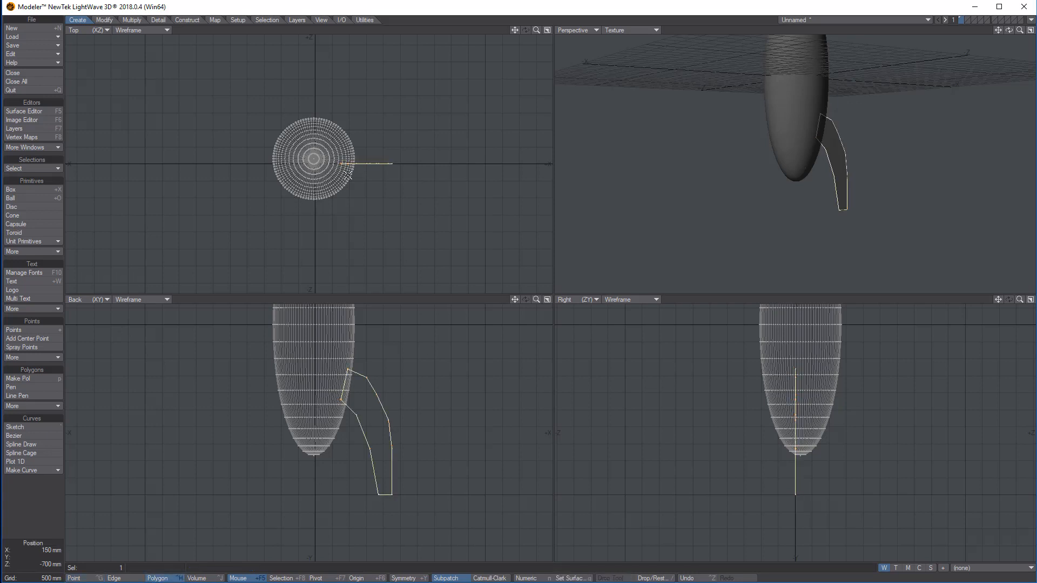
pyautogui.click(128, 21)
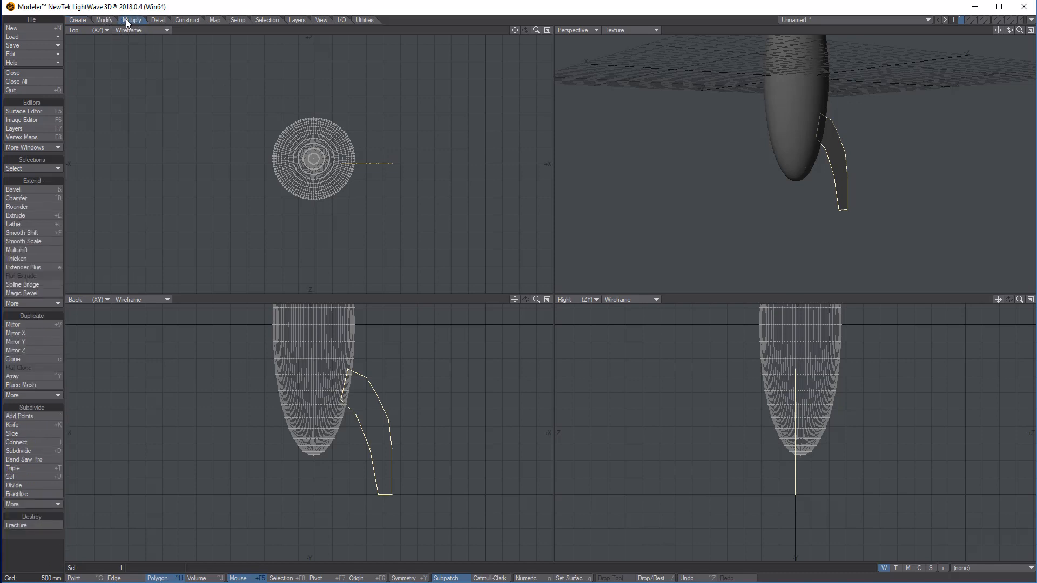
pyautogui.click(40, 214)
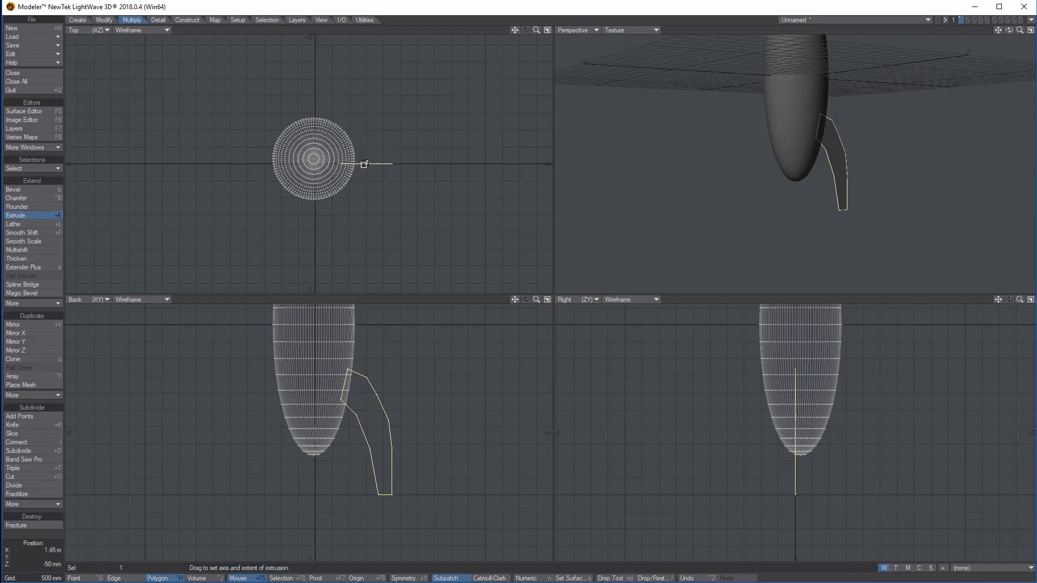
pyautogui.moveTo(366, 166); pyautogui.dragTo(366, 154)
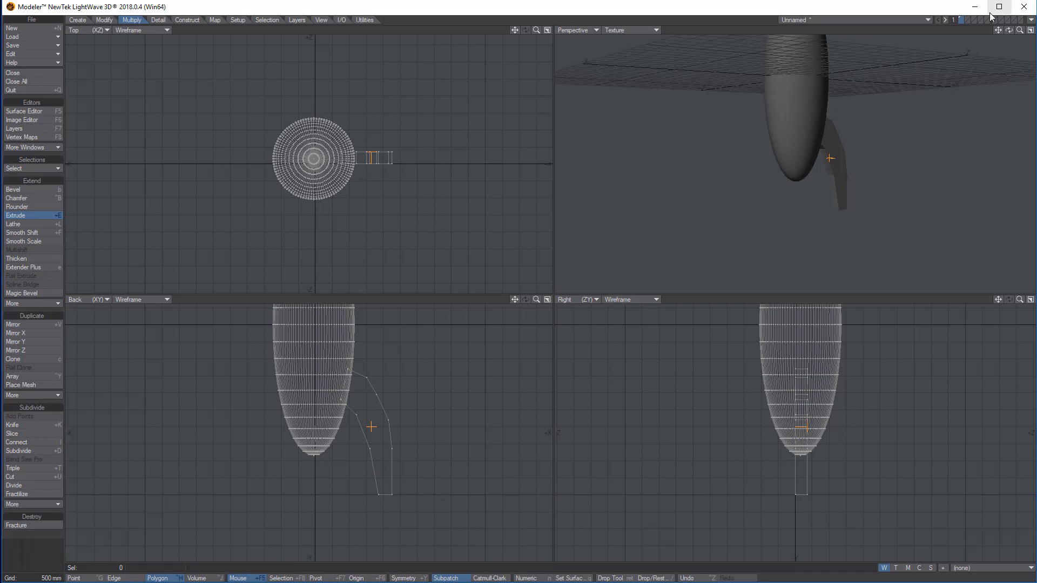
pyautogui.moveTo(1008, 30)
pyautogui.mouseDown()
pyautogui.moveTo(1027, 34)
pyautogui.moveTo(1009, 30)
pyautogui.mouseUp()
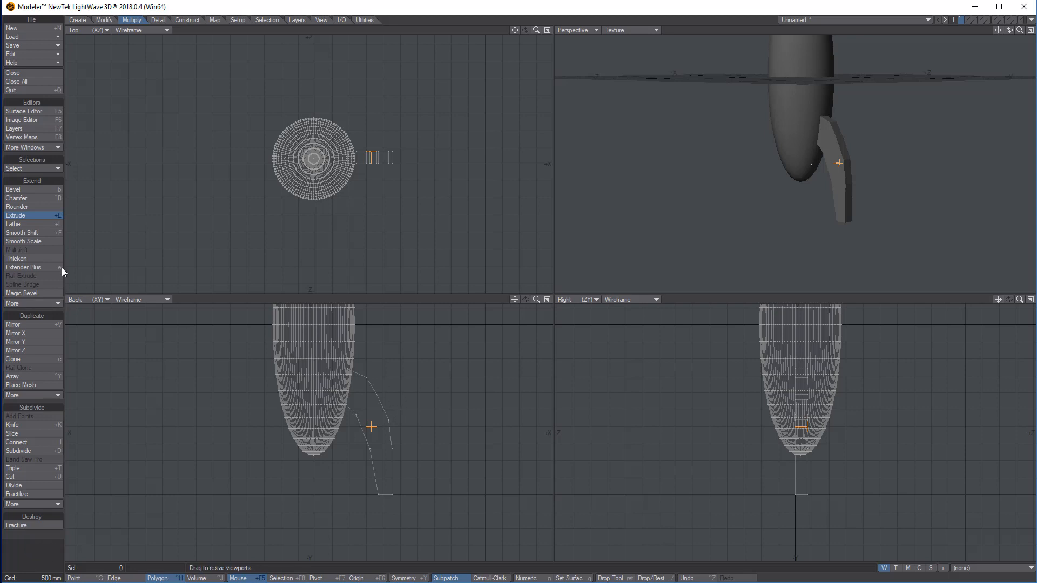
pyautogui.click(23, 215)
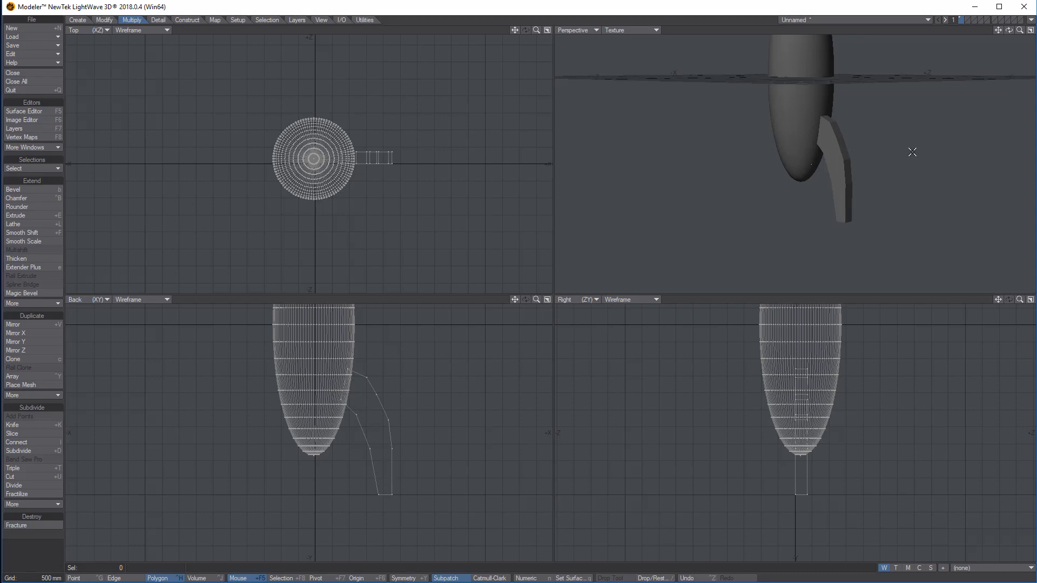
# - Select all connected polygons of the fin and try to subdivide them
pyautogui.click(834, 161)
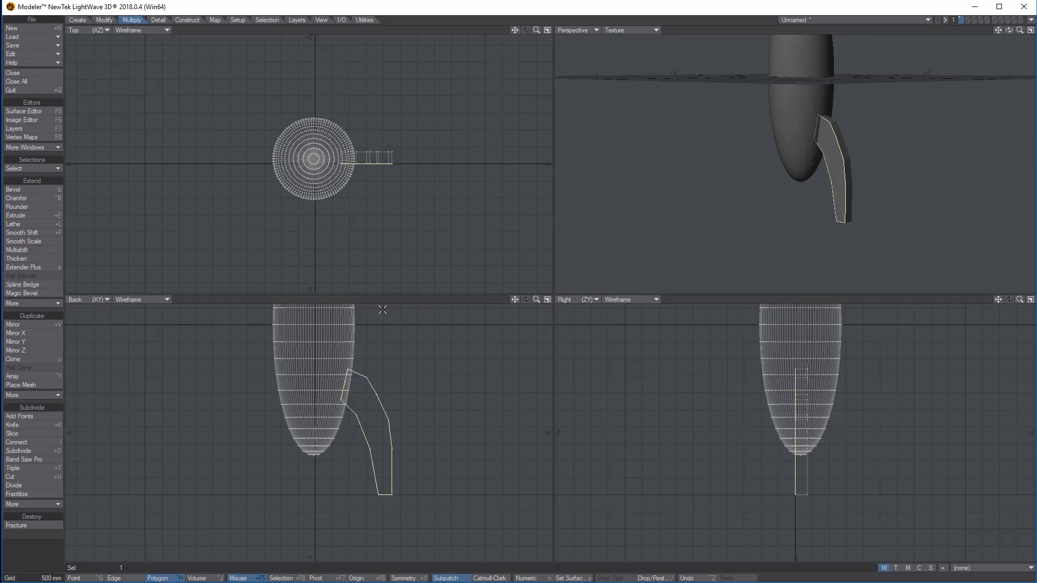
pyautogui.click(368, 406)
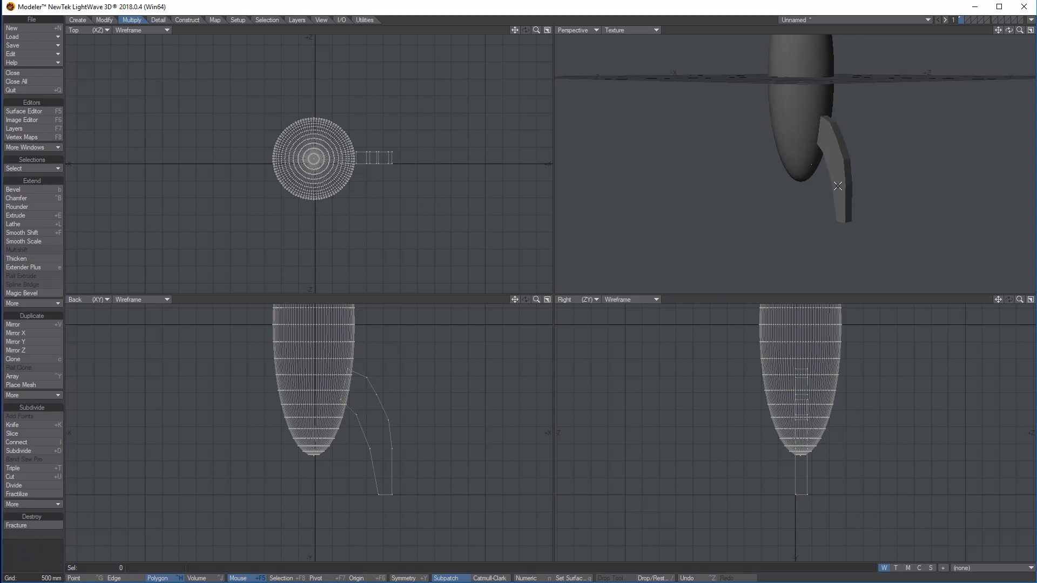
pyautogui.click(837, 186)
pyautogui.press(']')
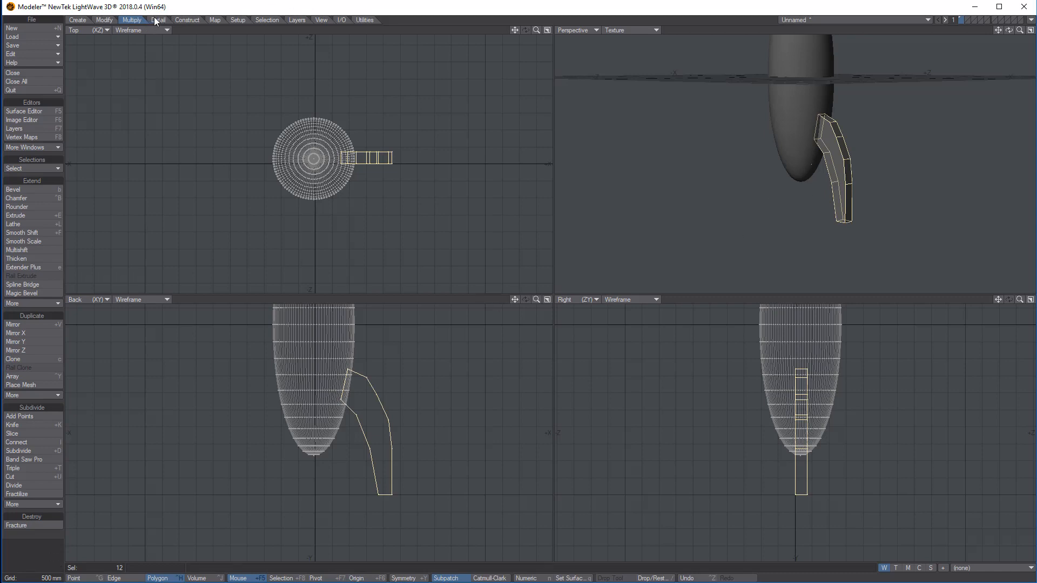
pyautogui.click(18, 451)
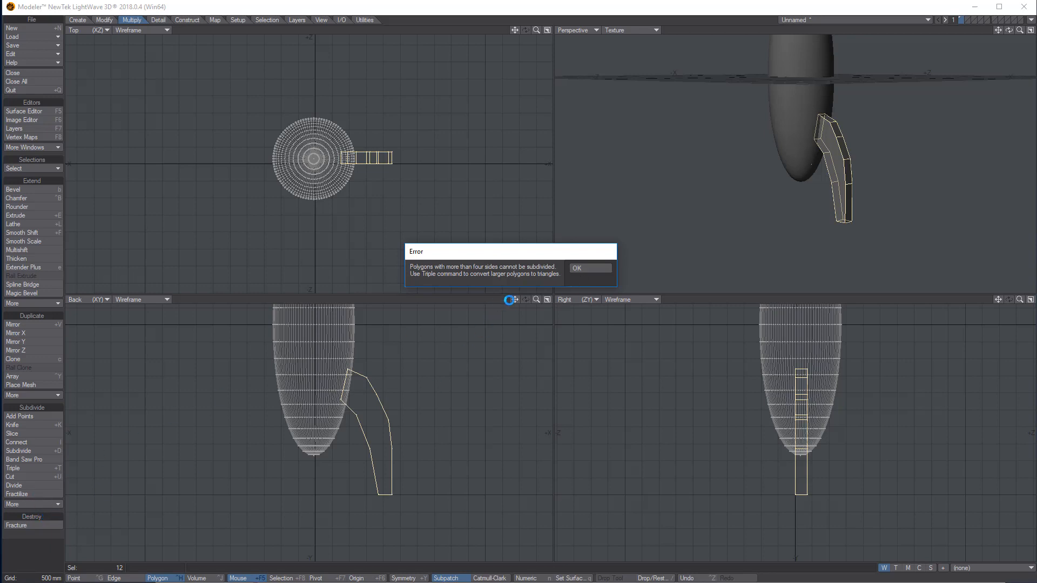
pyautogui.click(591, 270)
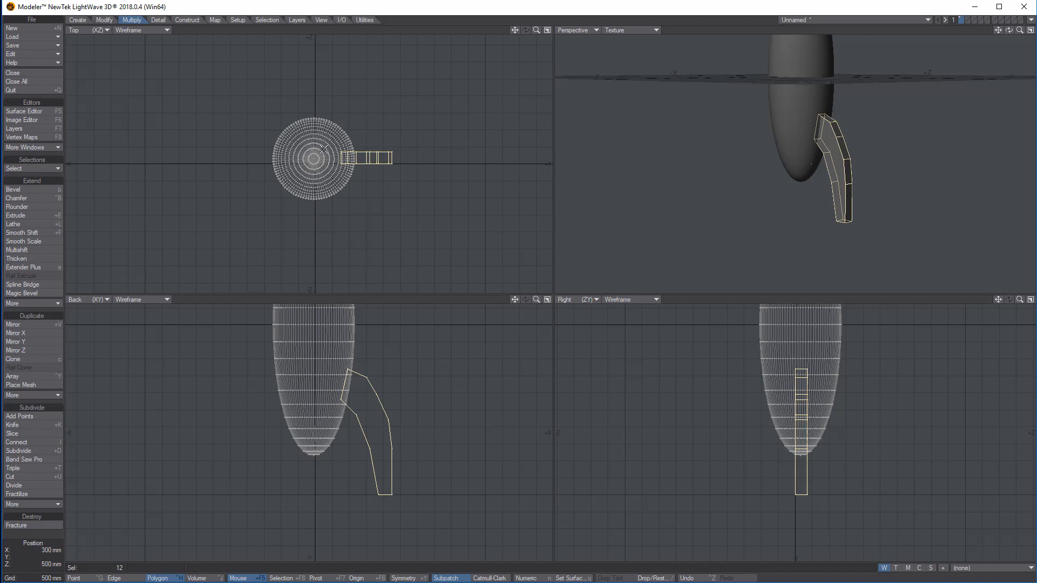
# - Add the whole body to the fin selection, move both so the body is centred on the origin in the Top view, and deselect them
pyautogui.moveTo(324, 149); pyautogui.dragTo(371, 139)
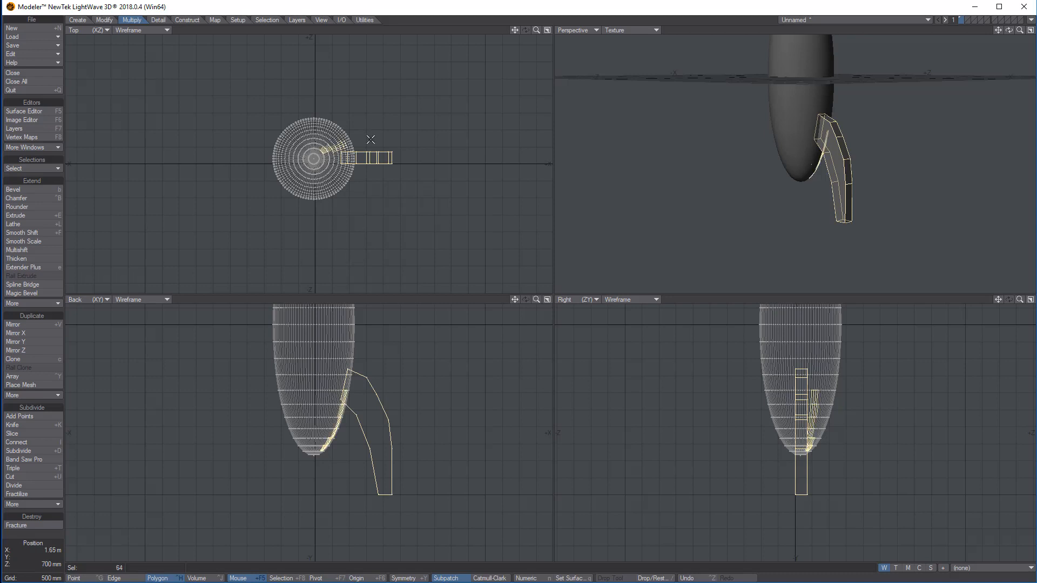
pyautogui.press(']')
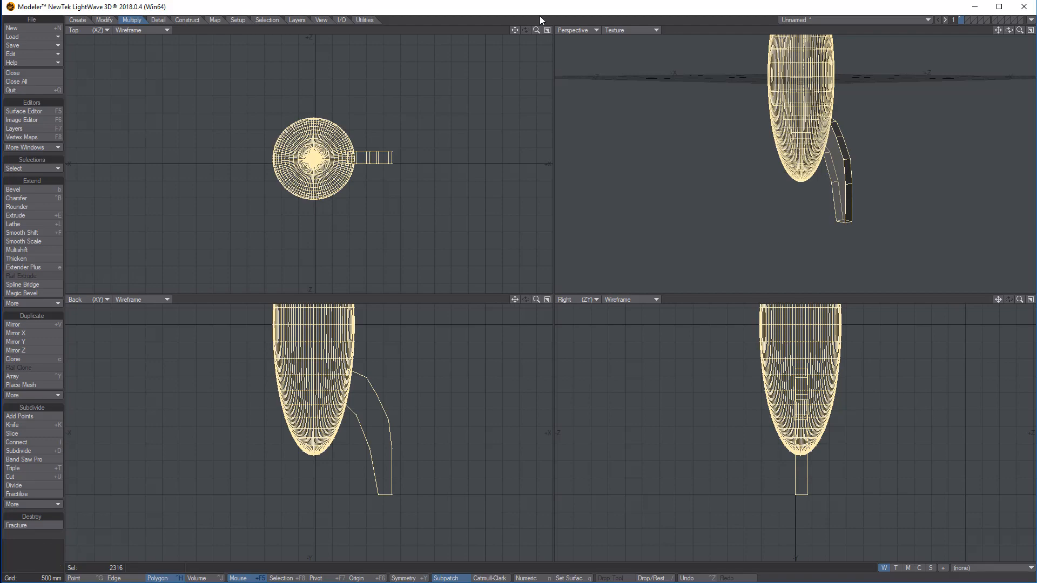
pyautogui.moveTo(534, 31); pyautogui.dragTo(562, 37)
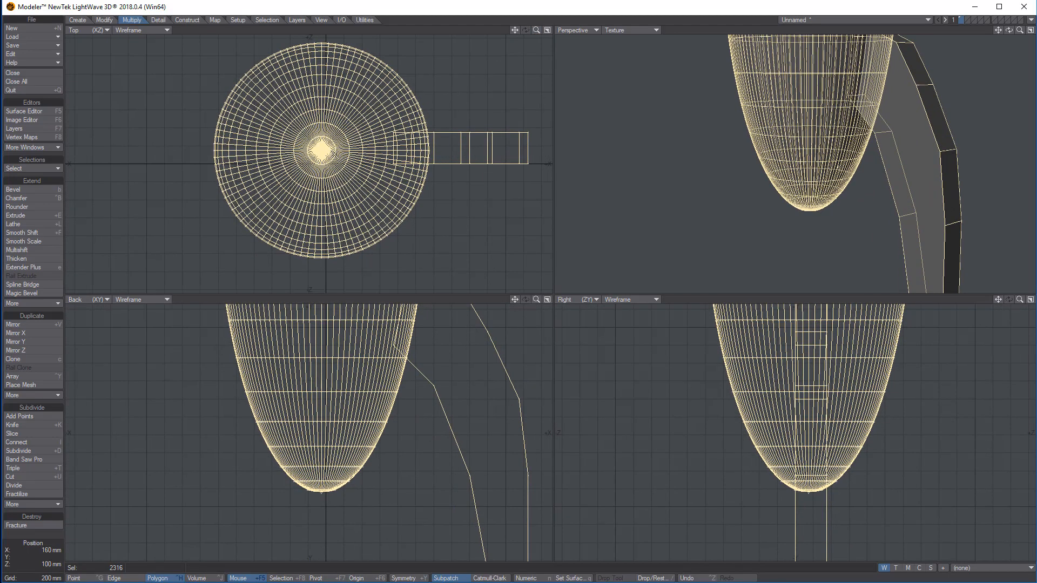
pyautogui.moveTo(324, 156); pyautogui.dragTo(326, 159)
pyautogui.moveTo(327, 149); pyautogui.dragTo(321, 170)
pyautogui.press('t')
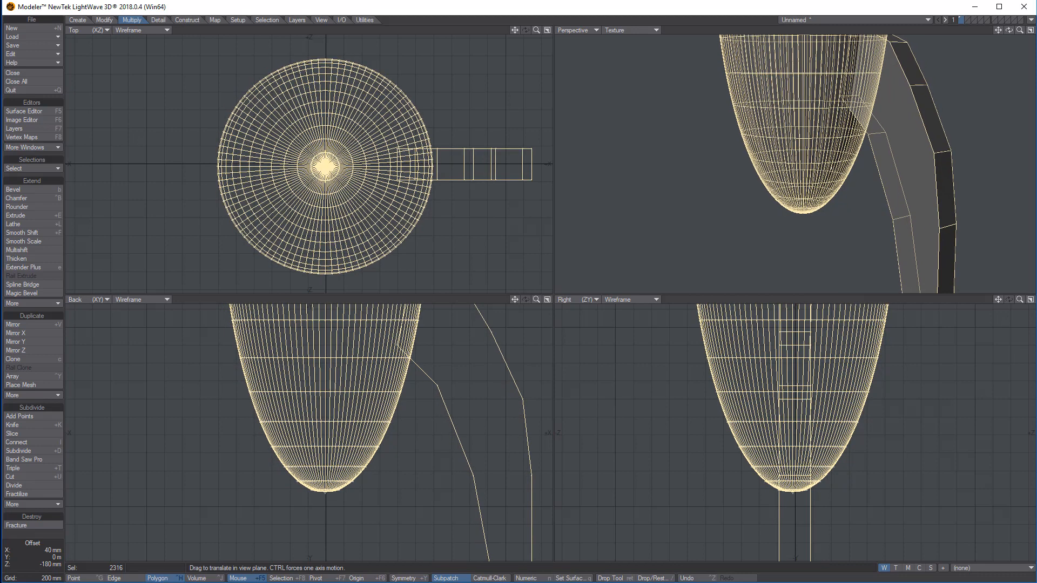
pyautogui.moveTo(321, 170); pyautogui.dragTo(321, 168)
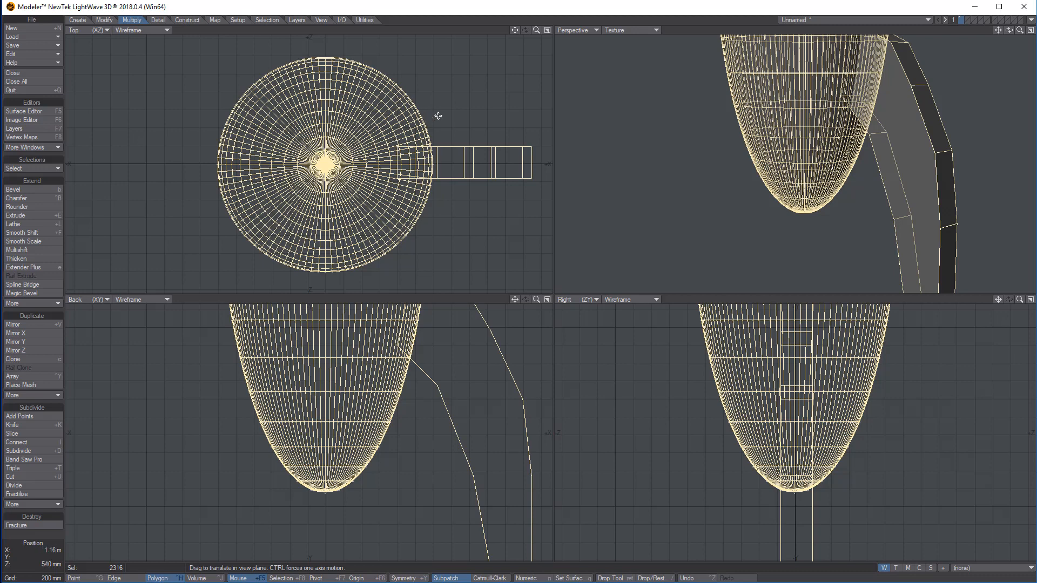
pyautogui.press('Return')
pyautogui.press('/')
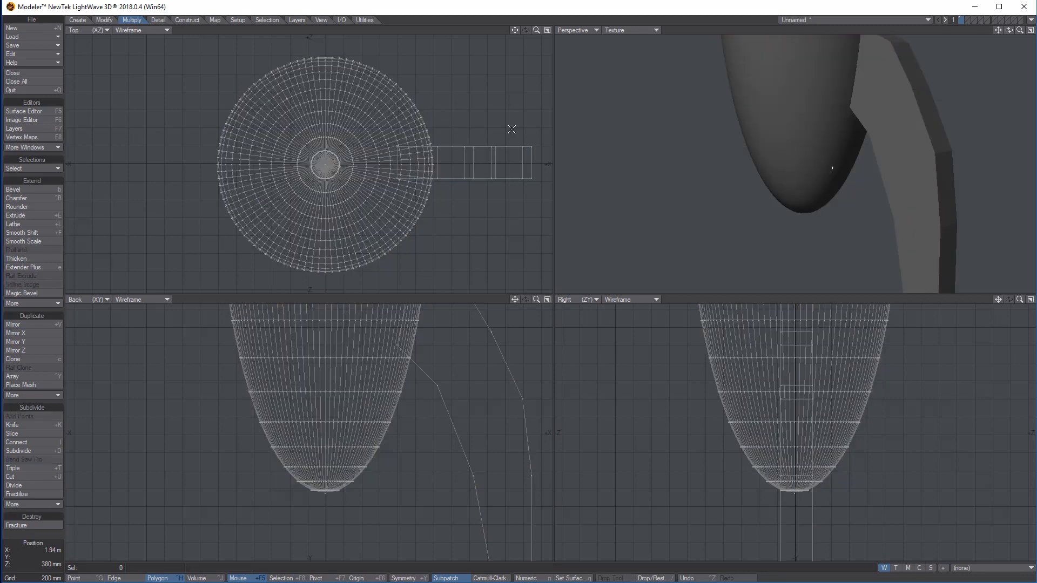
# - Select the entire fin and make 2 clones of it around the body with a heading rotation of 120°
pyautogui.click(496, 160)
pyautogui.press(']')
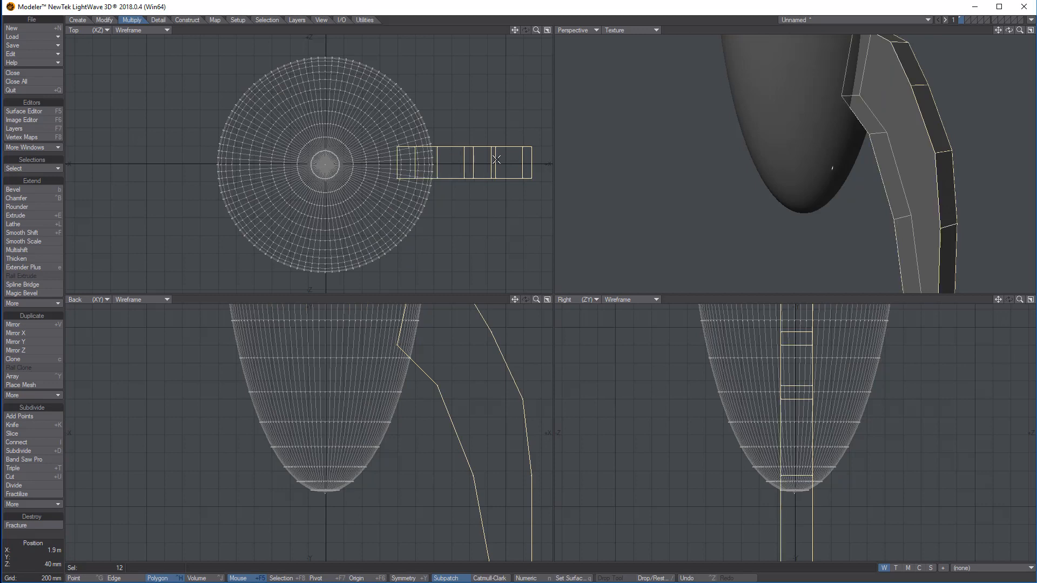
pyautogui.press('c')
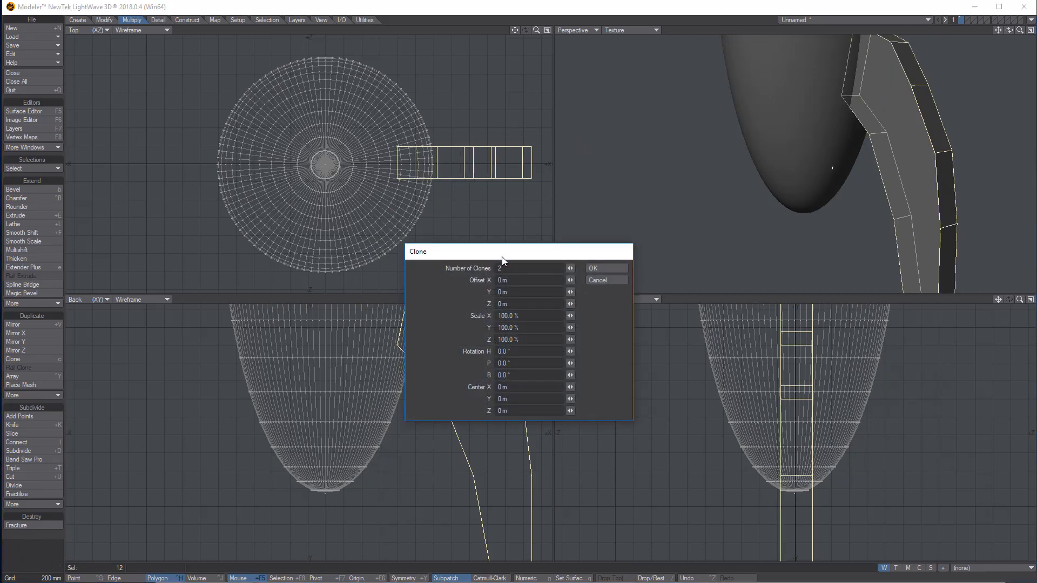
pyautogui.write('2')
pyautogui.write('12')
pyautogui.press('Tab')
pyautogui.click(599, 268)
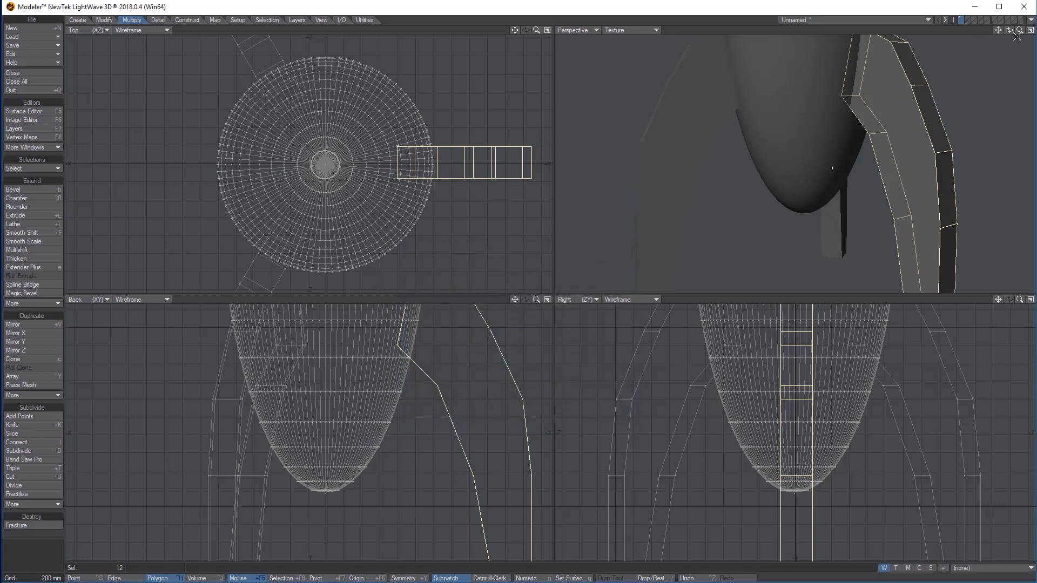
# - Create an elongated ball, 600 mm wide, 1 m high and 300 mm deep, beside the upper part of the rocket body
pyautogui.moveTo(1009, 30); pyautogui.dragTo(959, 30)
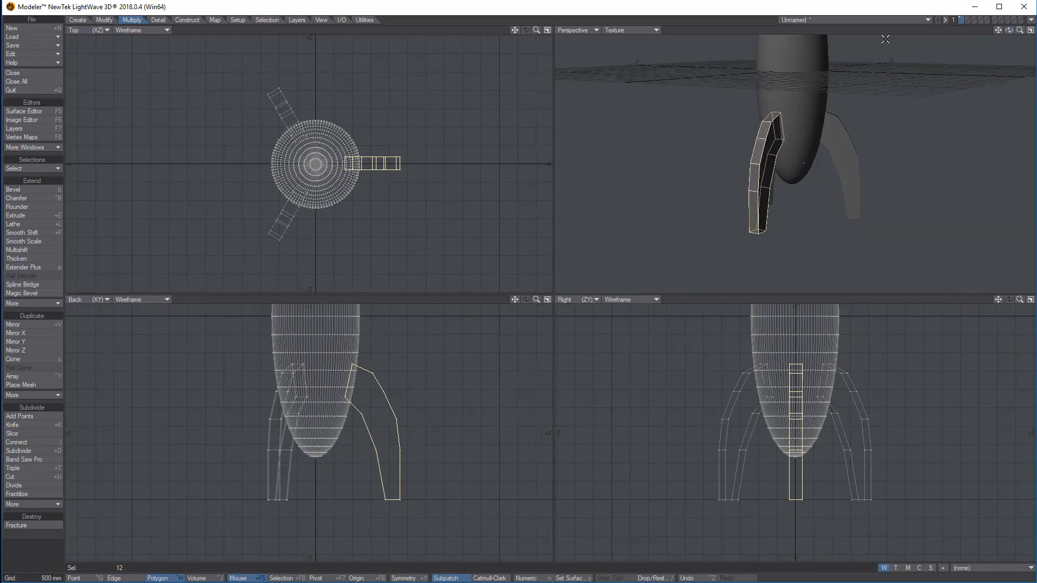
pyautogui.hotkey('ctrl', 'g')
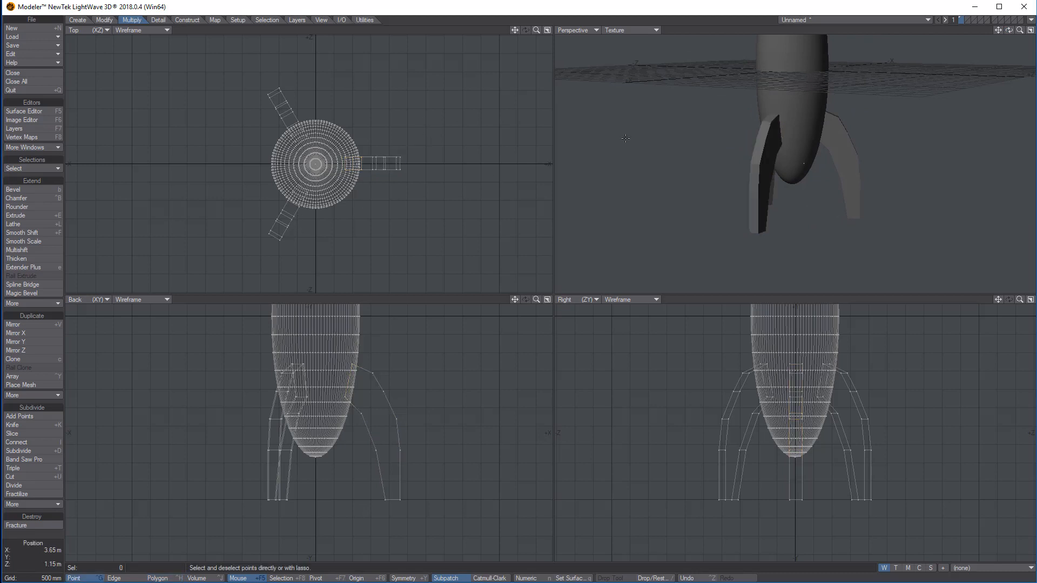
pyautogui.moveTo(1009, 35); pyautogui.dragTo(999, 30)
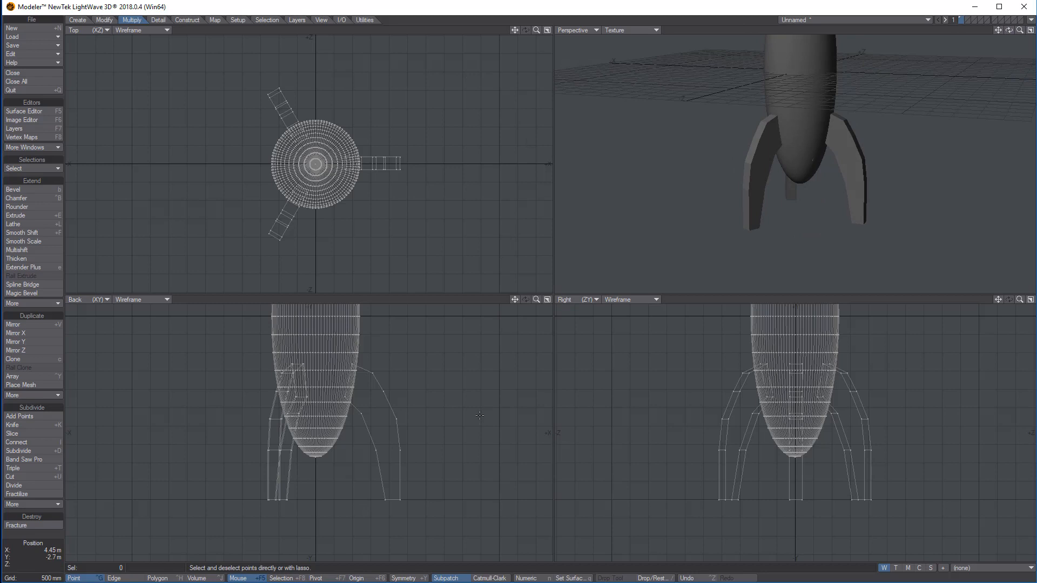
pyautogui.moveTo(514, 300); pyautogui.dragTo(506, 432)
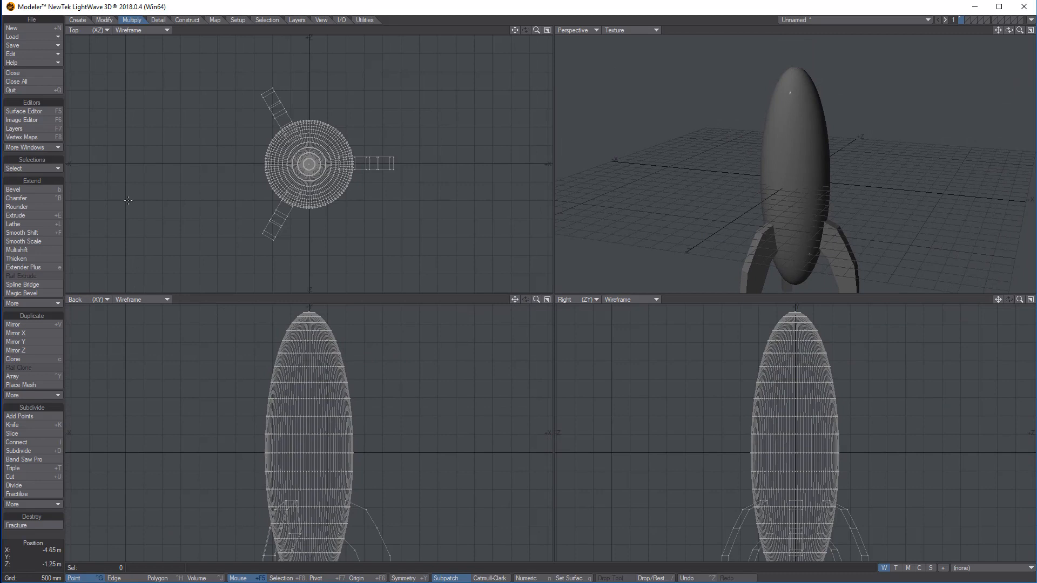
pyautogui.click(77, 20)
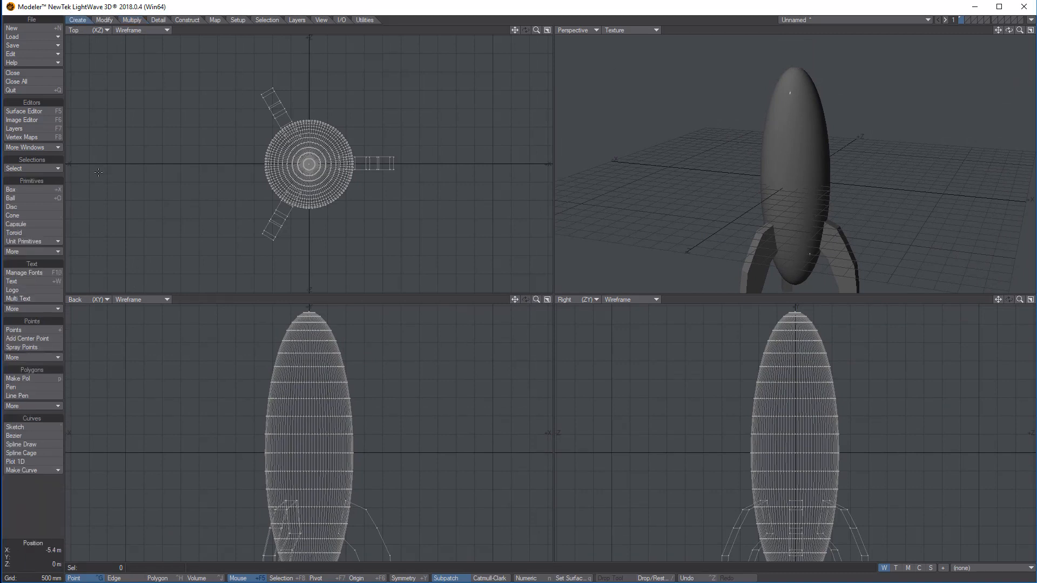
pyautogui.click(32, 198)
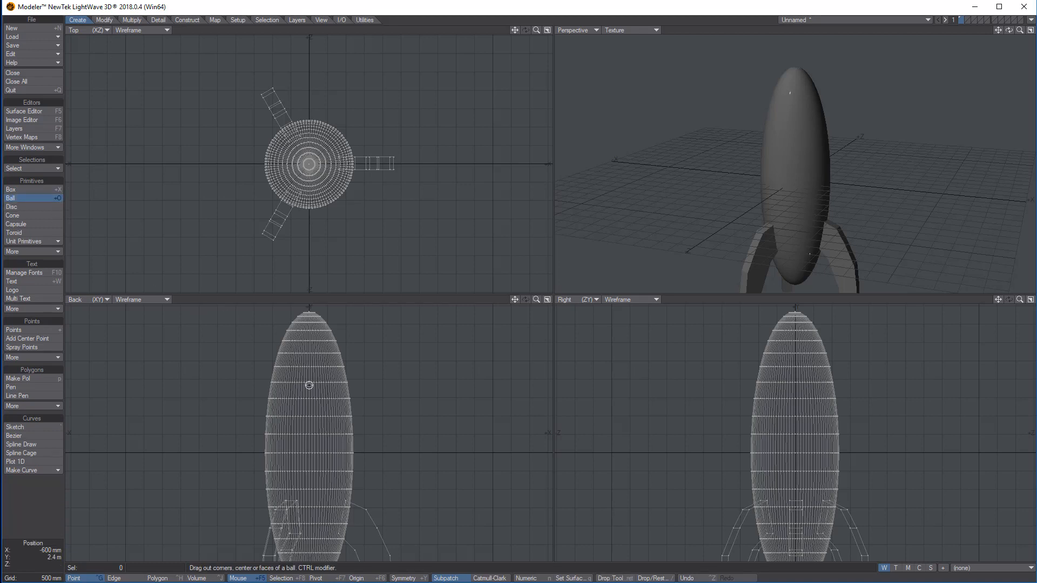
pyautogui.moveTo(383, 330); pyautogui.dragTo(394, 349)
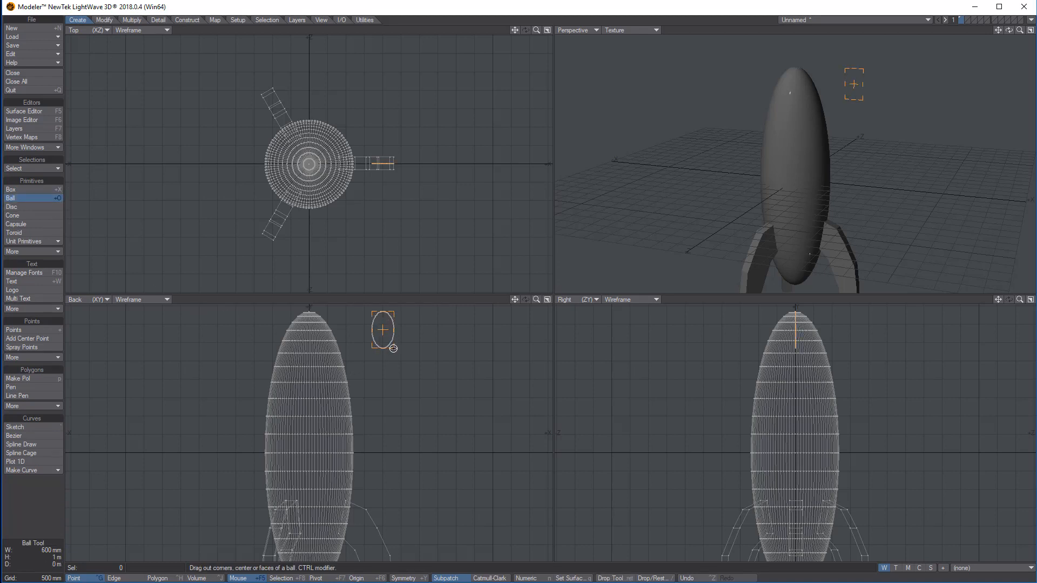
pyautogui.moveTo(383, 166); pyautogui.dragTo(385, 158)
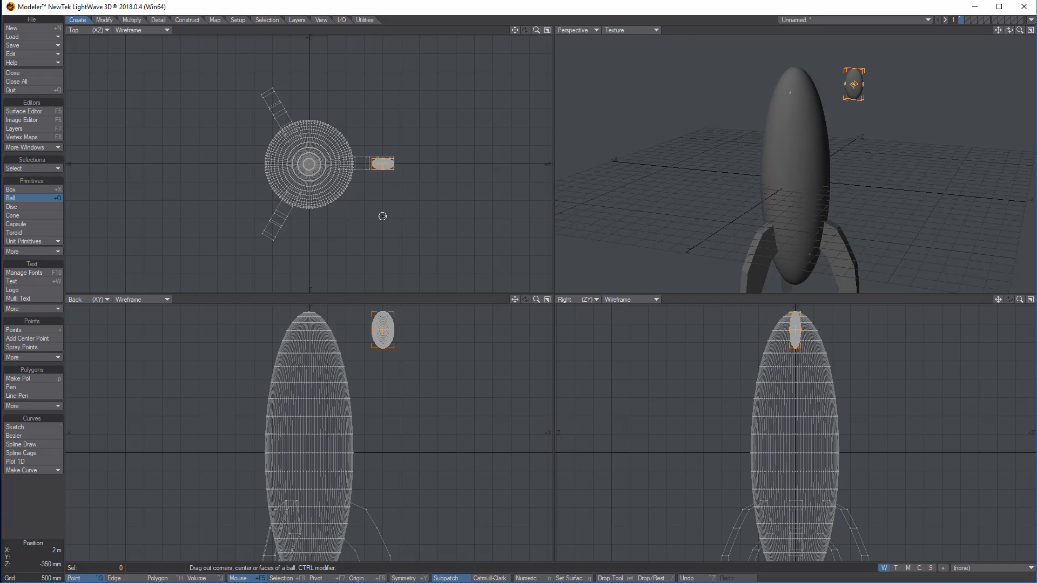
# - Move the ball's centre to X 2.05 m, Y 2.7 m, check its numeric settings and finish the primitive
pyautogui.moveTo(382, 331); pyautogui.dragTo(385, 354)
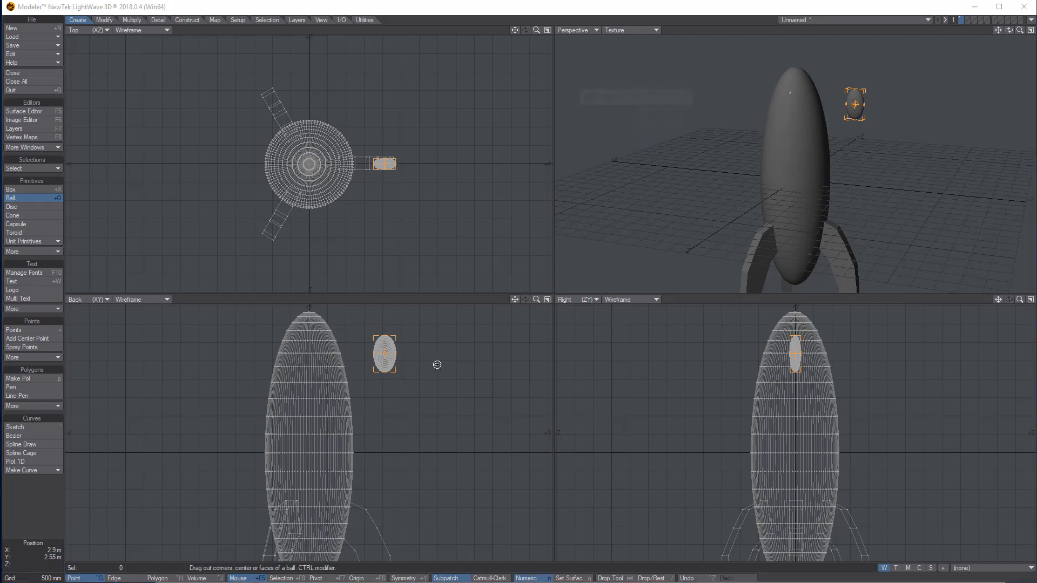
pyautogui.press('n')
pyautogui.click(662, 143)
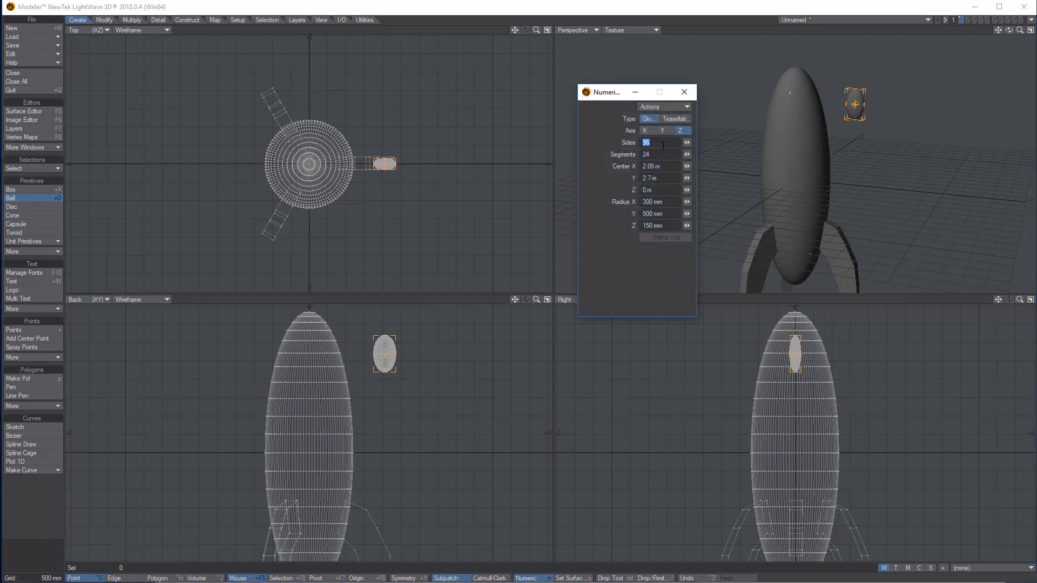
pyautogui.click(684, 93)
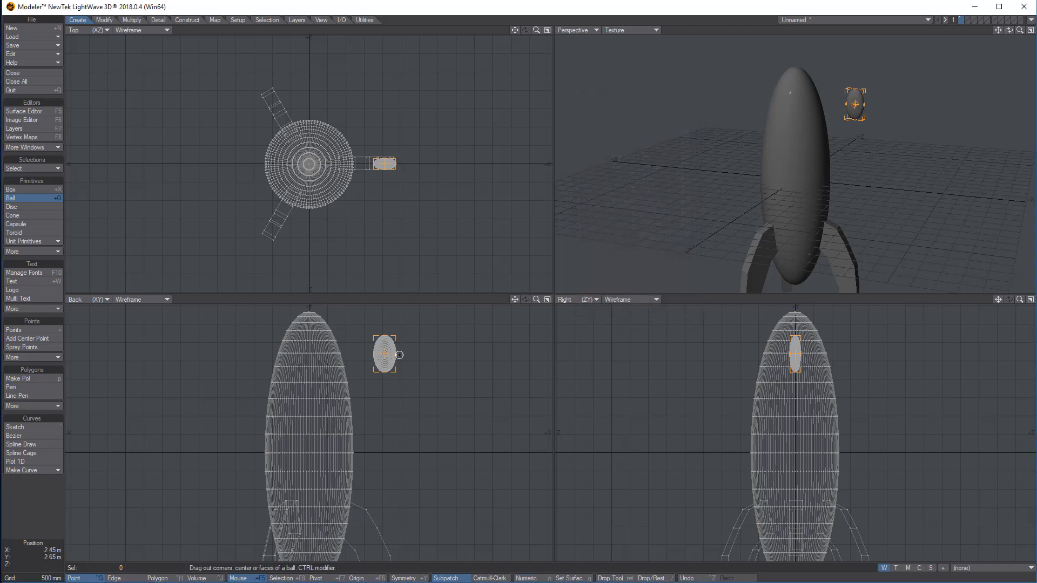
pyautogui.click(19, 198)
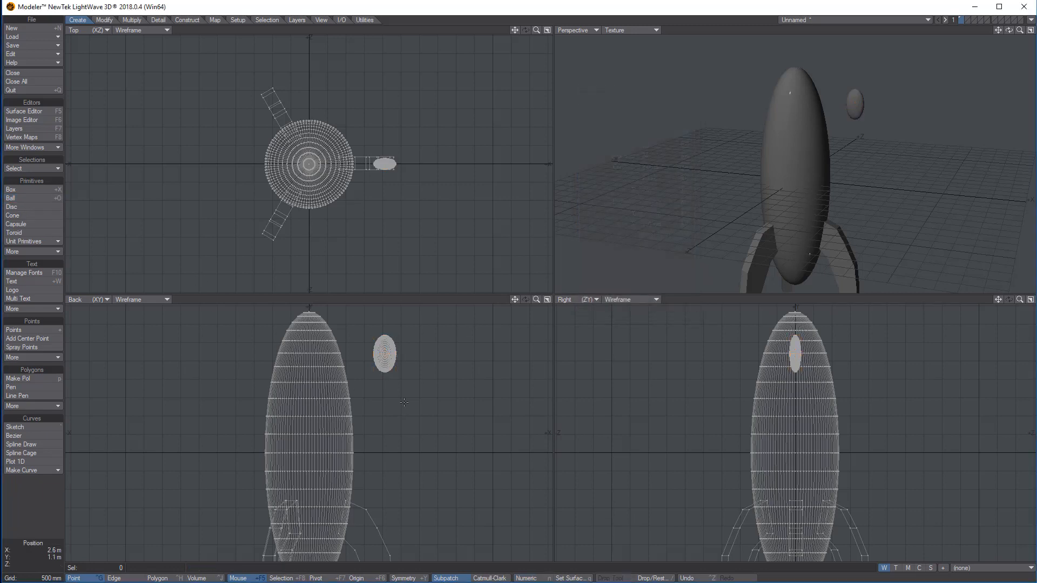
# - Select the ball's points with a lasso and try to change their surface
pyautogui.moveTo(395, 319)
pyautogui.mouseDown(button='right')
pyautogui.moveTo(381, 322)
pyautogui.moveTo(374, 305)
pyautogui.mouseUp(button='right')
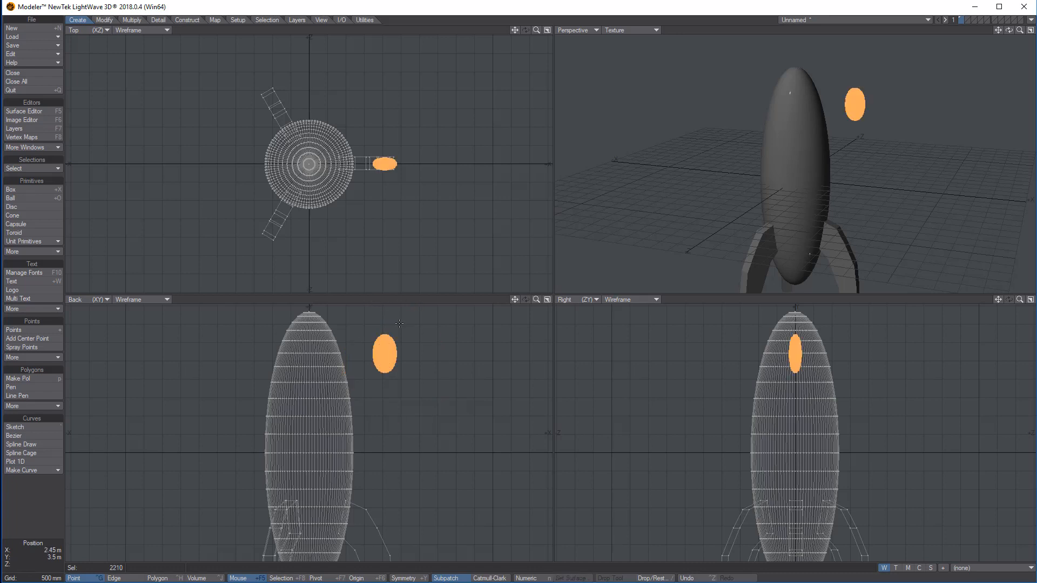
pyautogui.press('q')
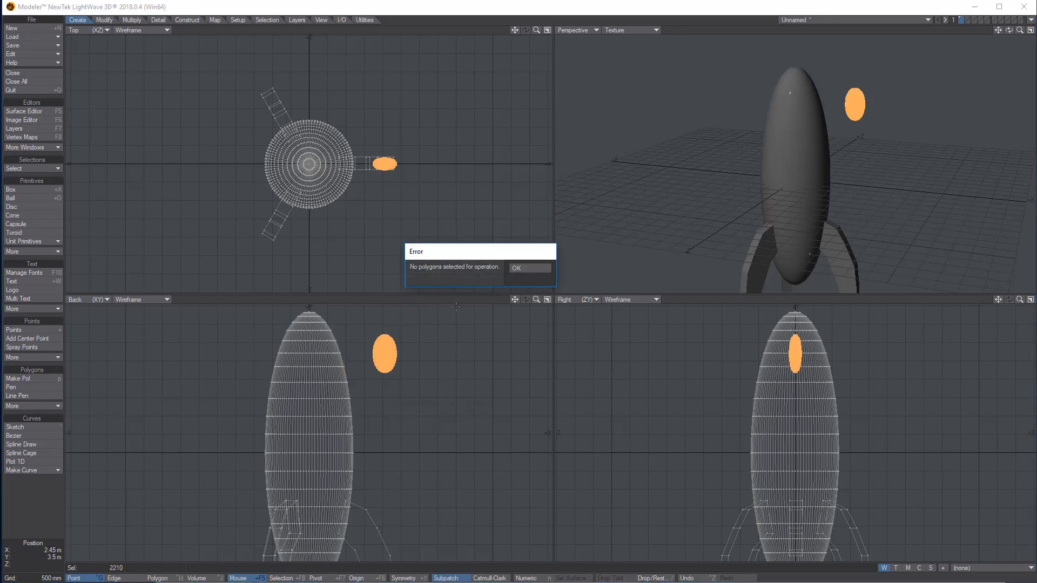
pyautogui.click(529, 269)
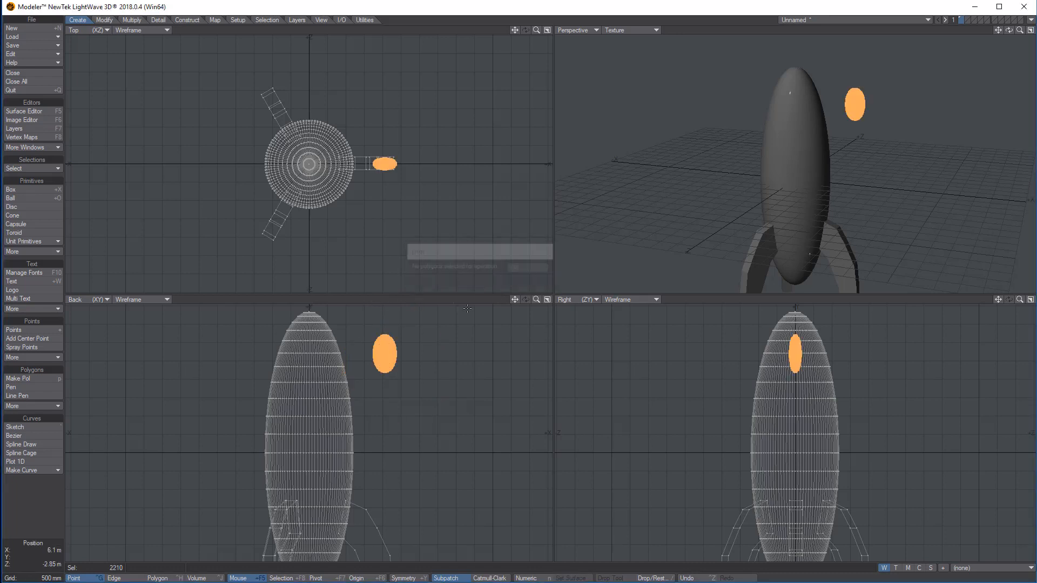
# - Deselect the fin, select all the ball's polygons and assign them a new black surface named window
pyautogui.click(177, 577)
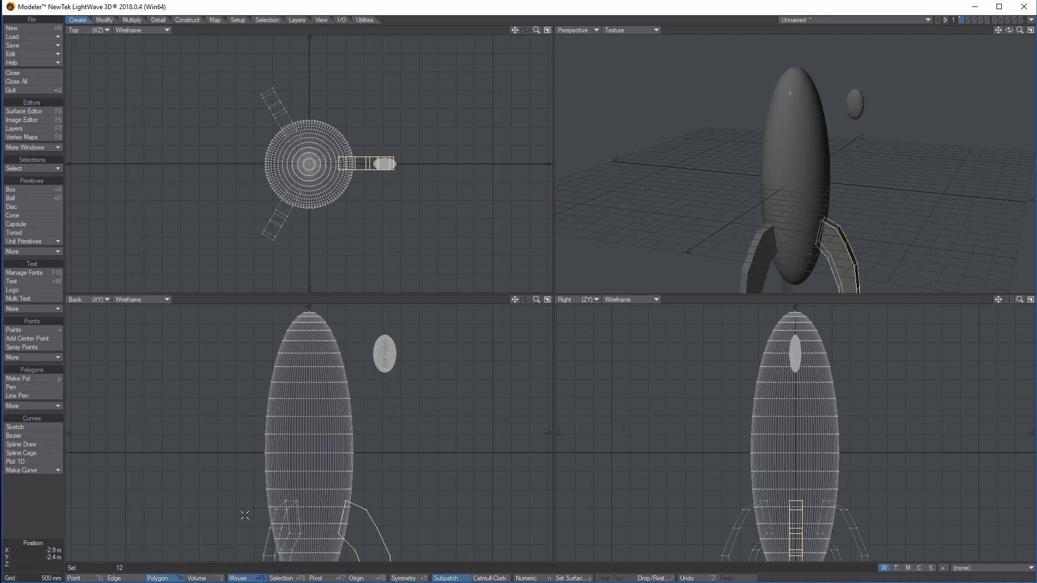
pyautogui.click(422, 408)
pyautogui.moveTo(415, 386)
pyautogui.mouseDown(button='right')
pyautogui.moveTo(395, 317)
pyautogui.moveTo(369, 386)
pyautogui.moveTo(402, 346)
pyautogui.mouseUp(button='right')
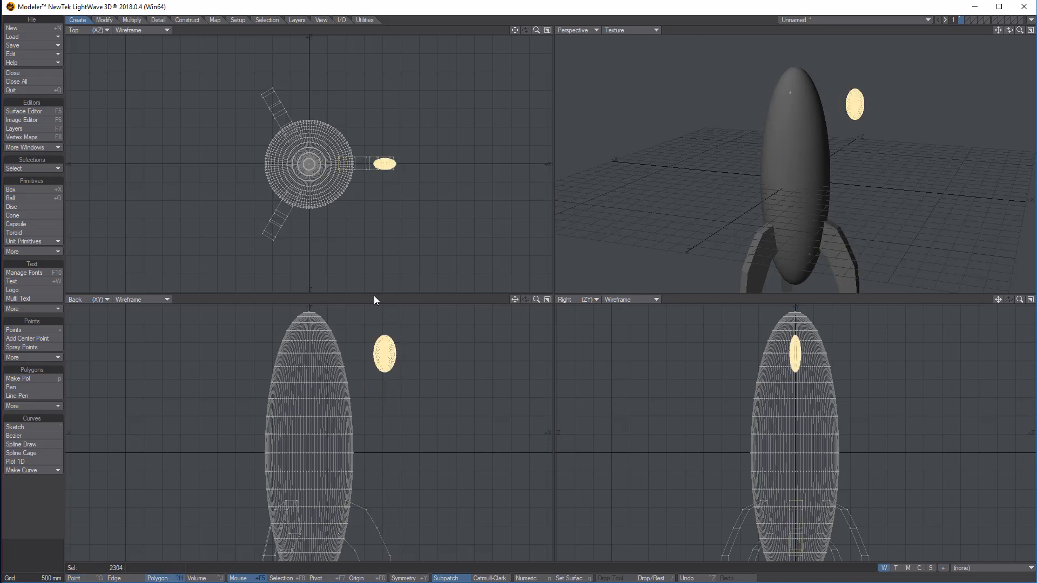
pyautogui.press('q')
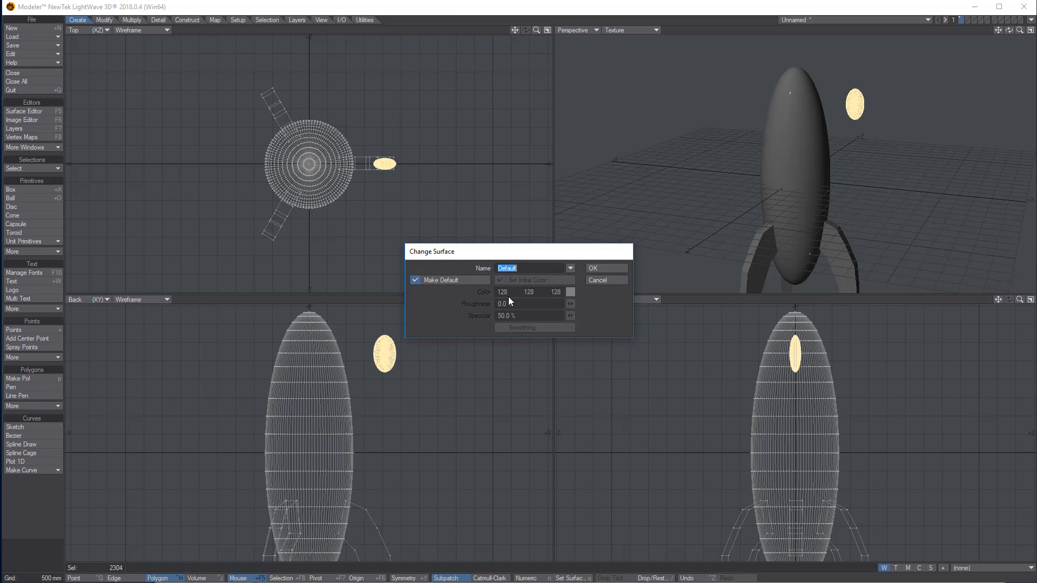
pyautogui.write('window')
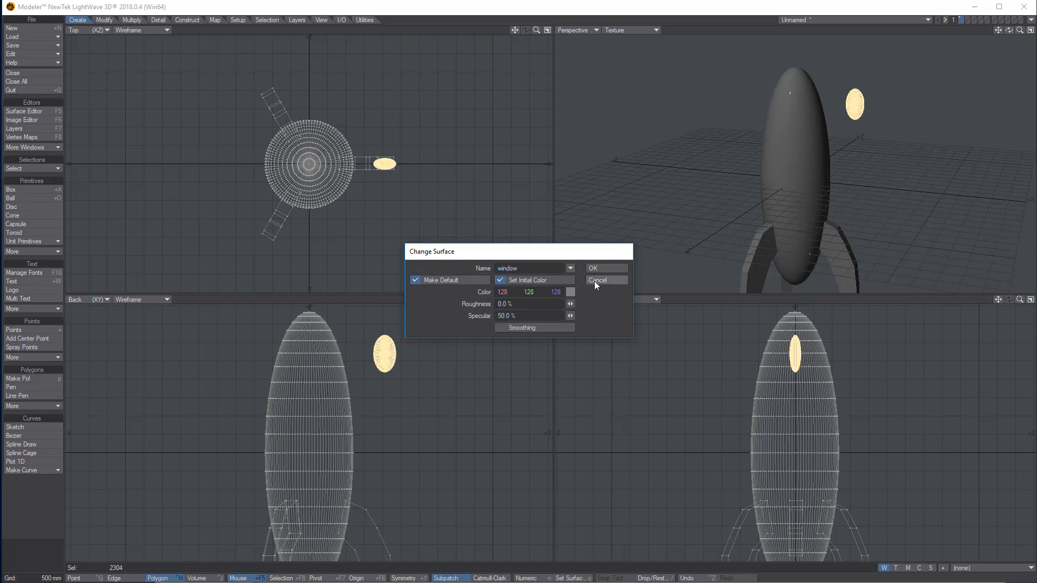
pyautogui.click(570, 292)
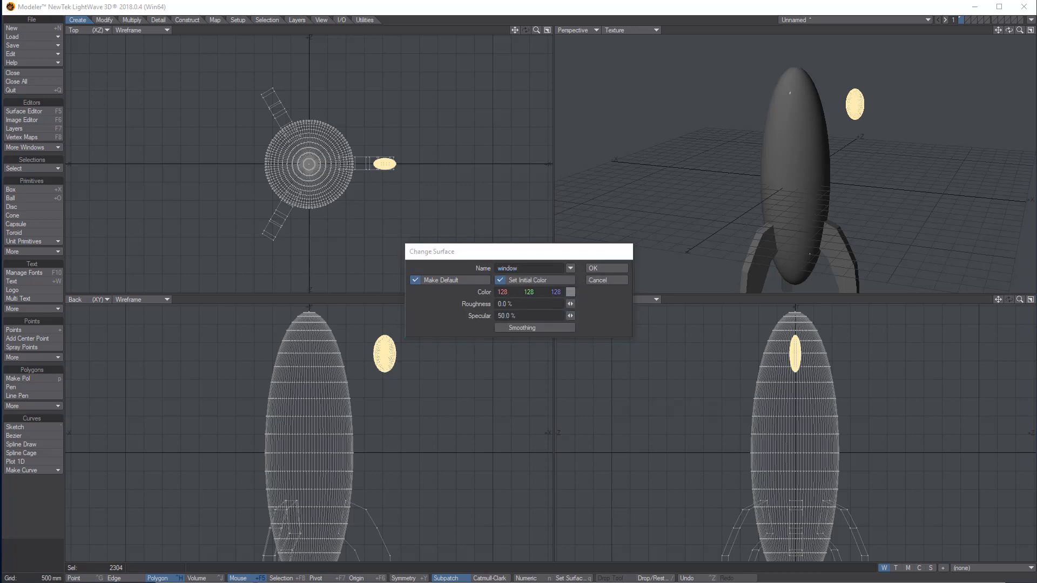
pyautogui.moveTo(1036, 116); pyautogui.dragTo(793, 98)
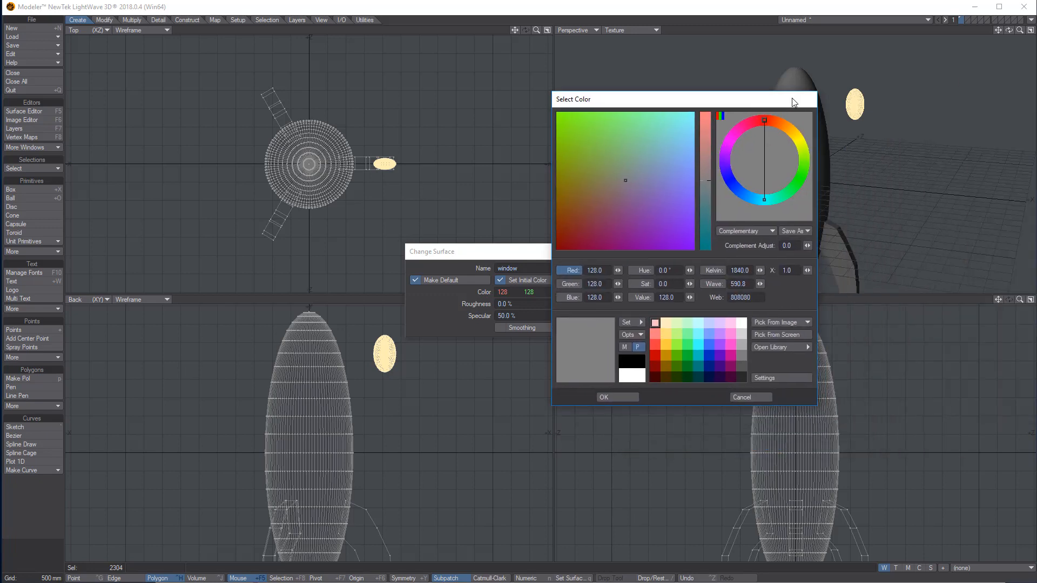
pyautogui.click(662, 376)
pyautogui.click(630, 397)
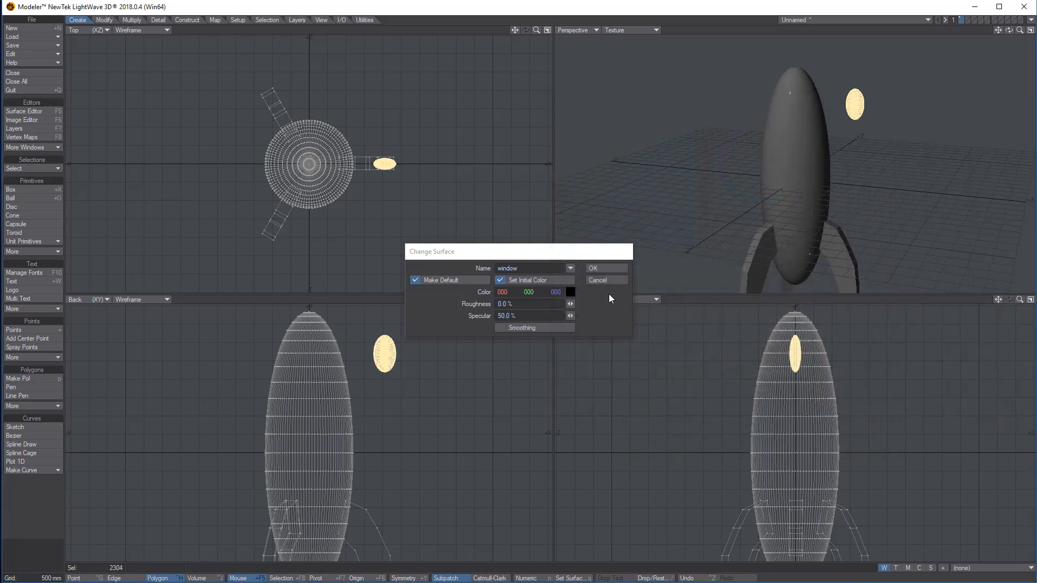
pyautogui.click(596, 270)
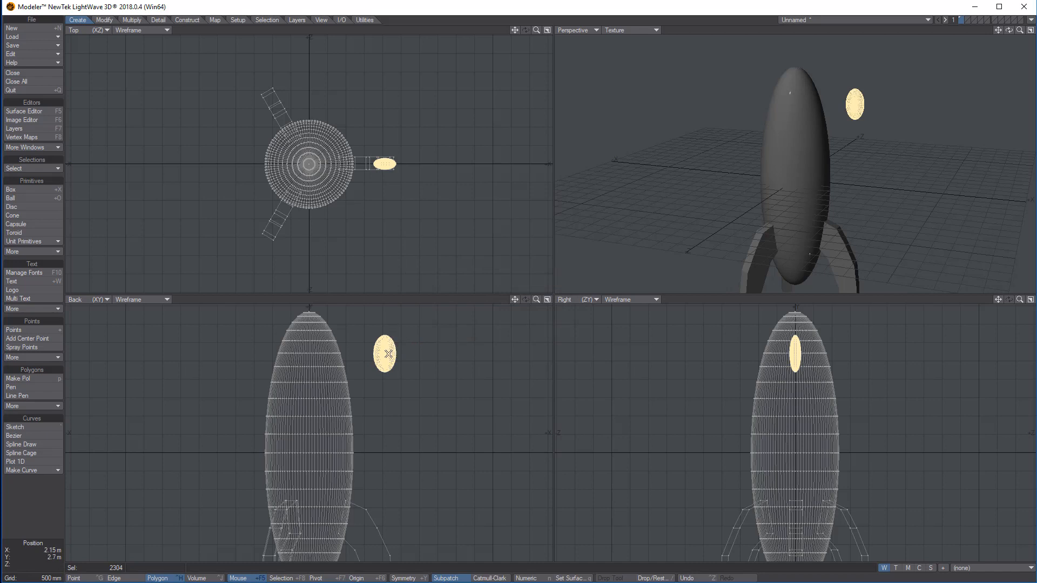
# - Move the window ball onto the upper body between two fins and rotate it in the Top view to follow the body's curve
pyautogui.press('t')
pyautogui.moveTo(388, 354); pyautogui.dragTo(311, 372)
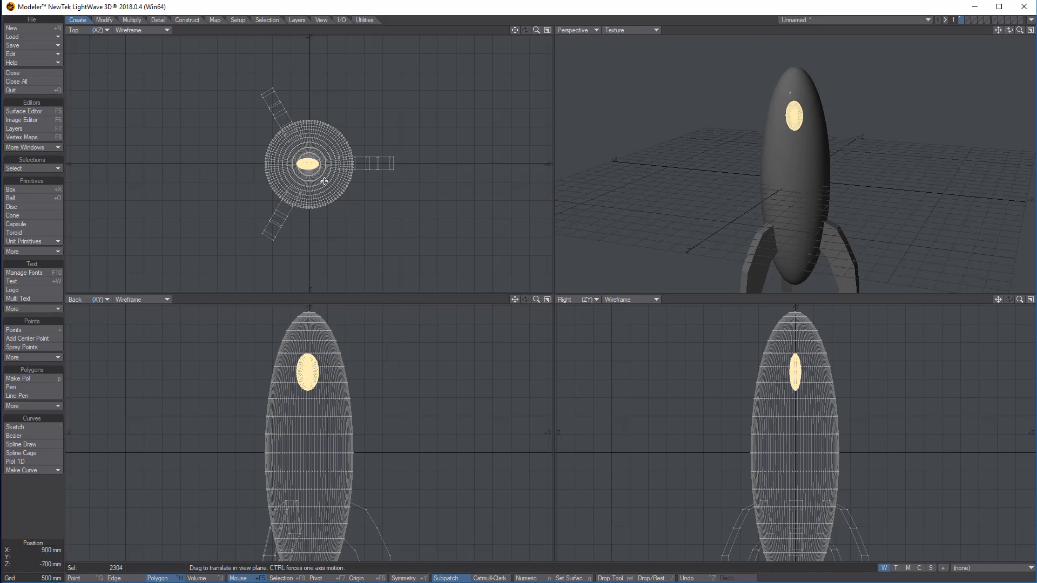
pyautogui.moveTo(310, 165); pyautogui.dragTo(321, 202)
pyautogui.press('y')
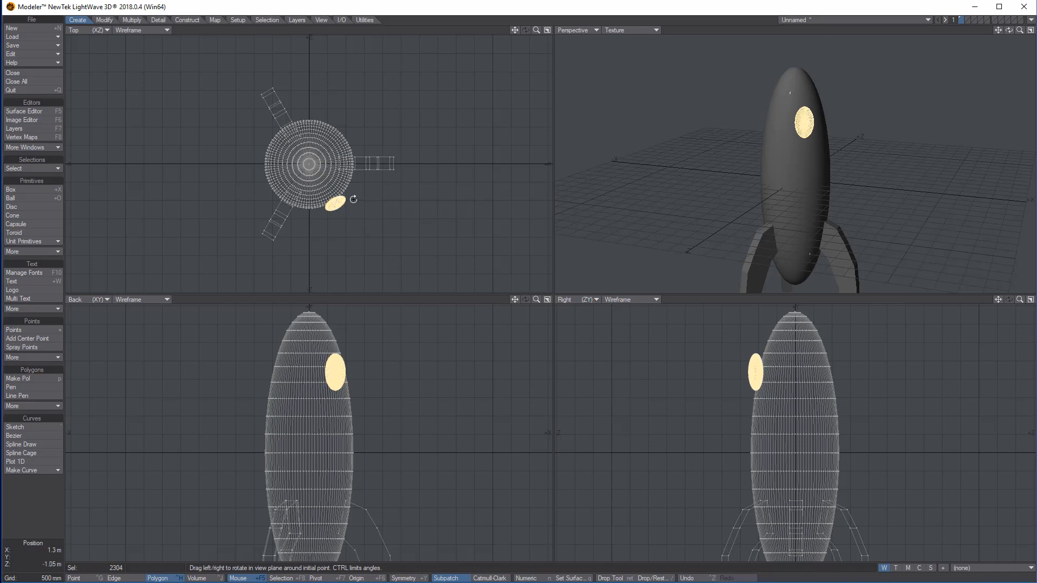
pyautogui.press('t')
pyautogui.moveTo(338, 205); pyautogui.dragTo(339, 200)
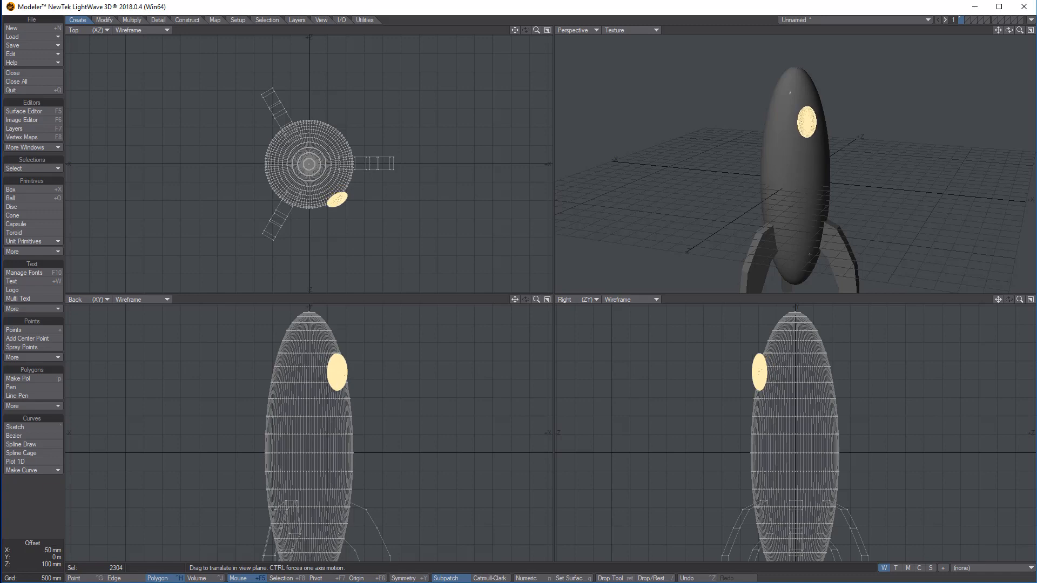
# - Fine-tune the window's position and rotation against the body's outline in the enlarged Top view
pyautogui.click(547, 29)
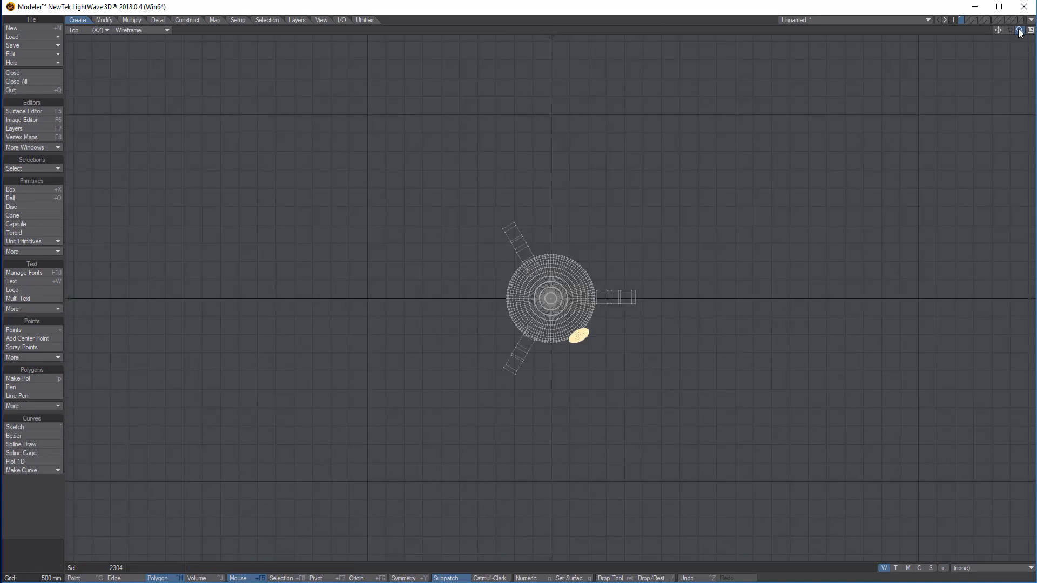
pyautogui.moveTo(1018, 31); pyautogui.dragTo(902, 0)
pyautogui.moveTo(628, 295); pyautogui.dragTo(621, 274)
pyautogui.press('y')
pyautogui.press('t')
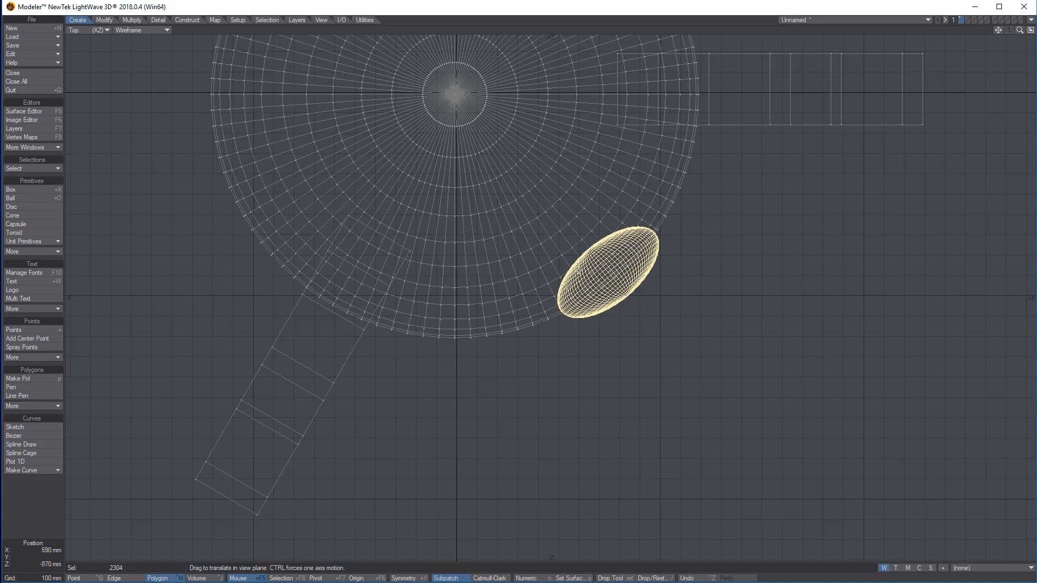
pyautogui.click(1027, 32)
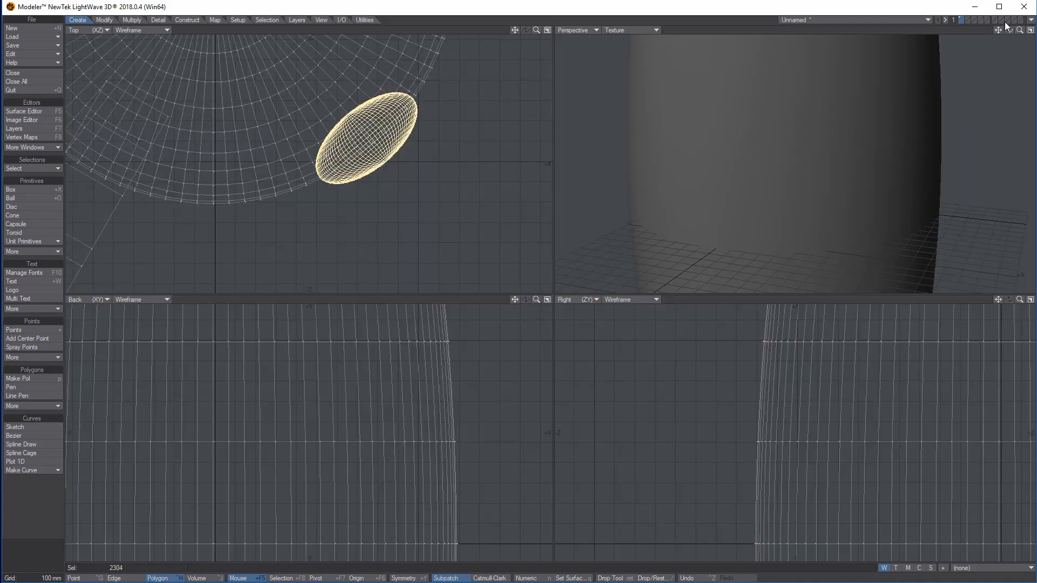
# - Tilt the window about 16° in the Perspective view to match the slope of the rocket's body
pyautogui.hotkey('shift', 'a')
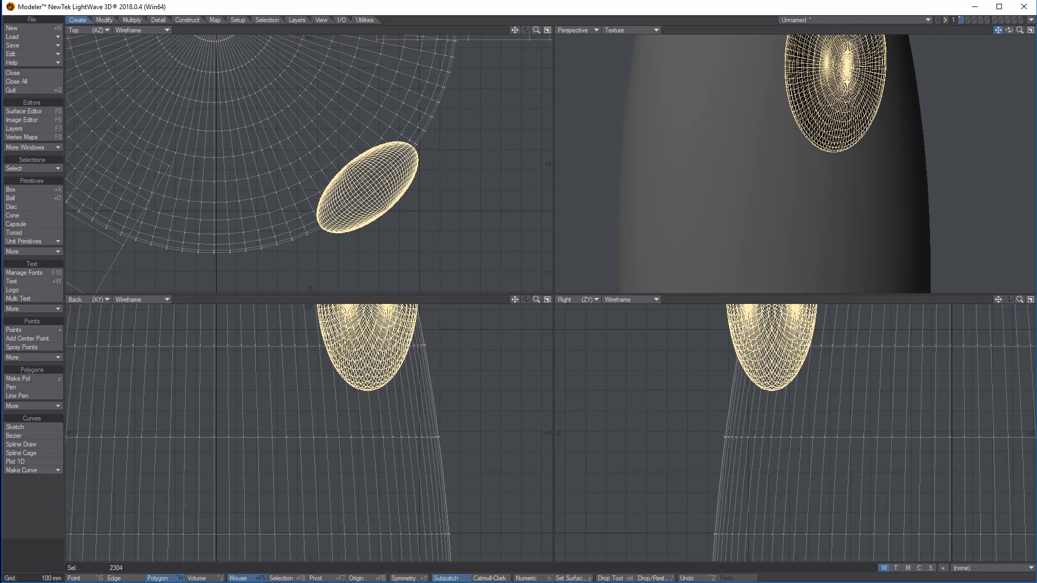
pyautogui.moveTo(1009, 30); pyautogui.dragTo(1012, 34)
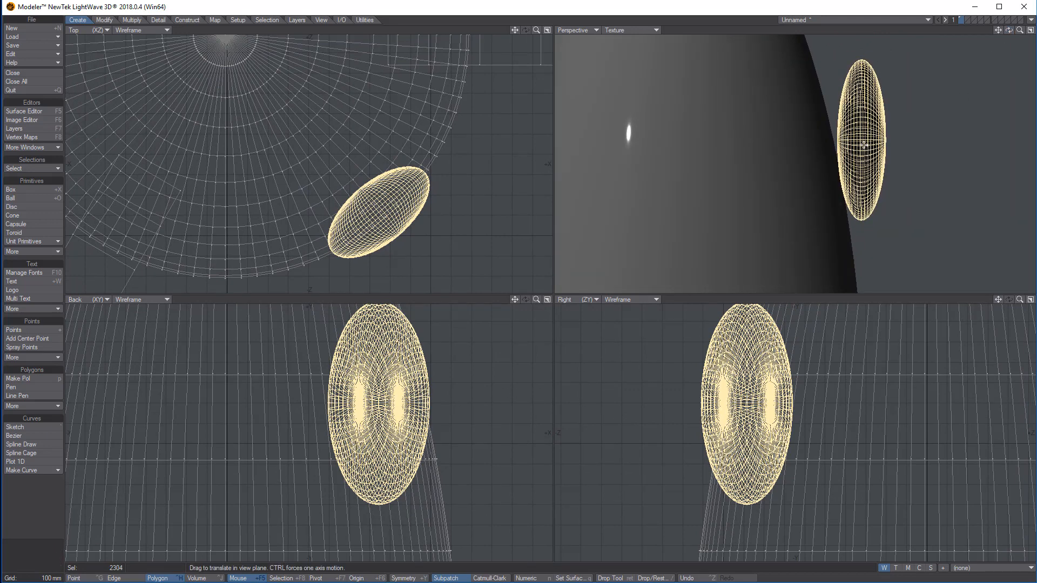
pyautogui.press('y')
pyautogui.moveTo(847, 134); pyautogui.dragTo(878, 135)
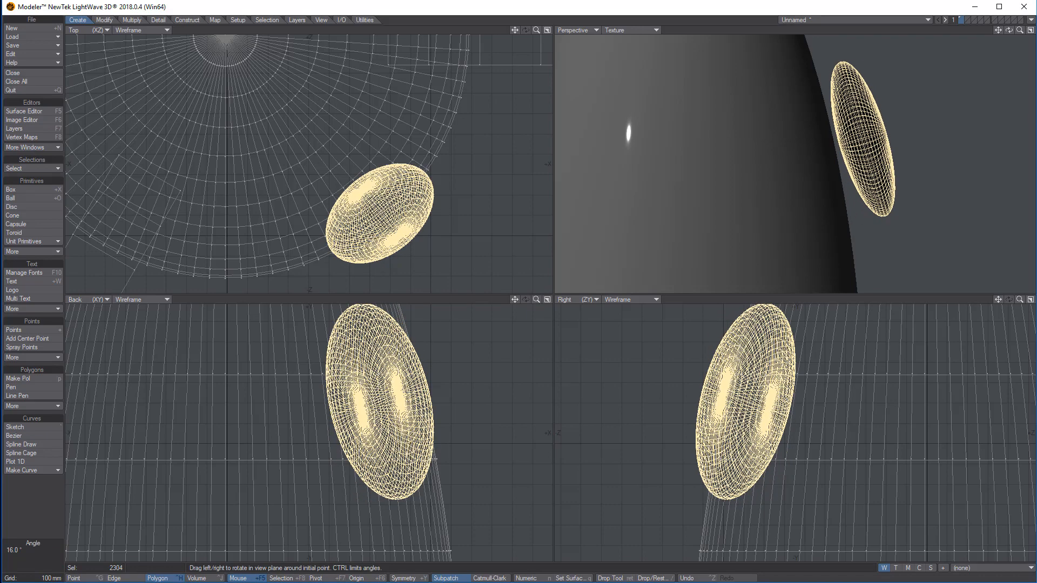
# - Move the tilted window inward so that it is partly embedded in the rocket's body
pyautogui.press('t')
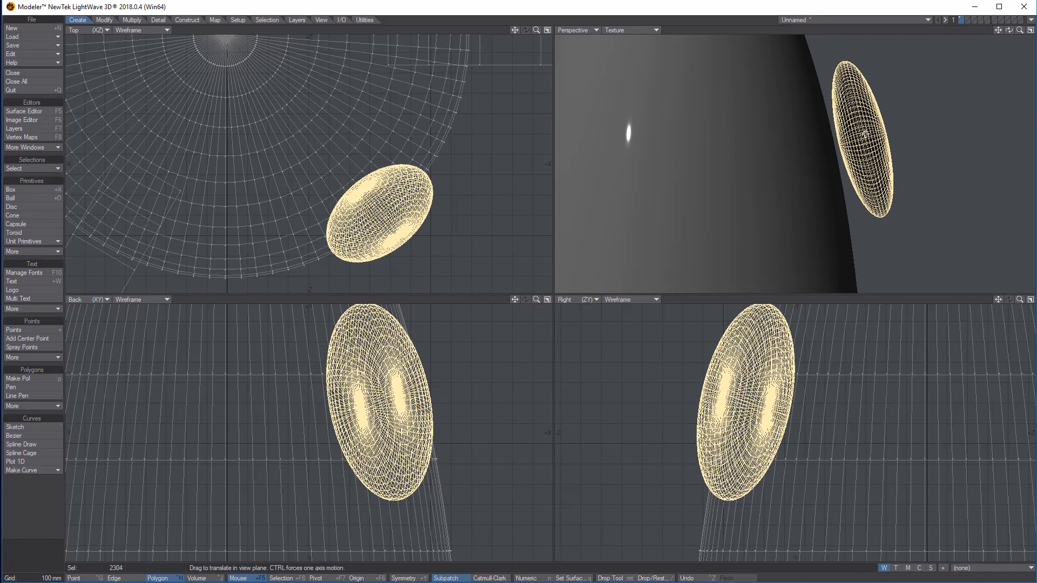
pyautogui.moveTo(866, 133); pyautogui.dragTo(831, 133)
pyautogui.press('Return')
pyautogui.moveTo(1008, 30)
pyautogui.mouseDown()
pyautogui.moveTo(970, 29)
pyautogui.moveTo(1000, 40)
pyautogui.mouseUp()
pyautogui.press('t')
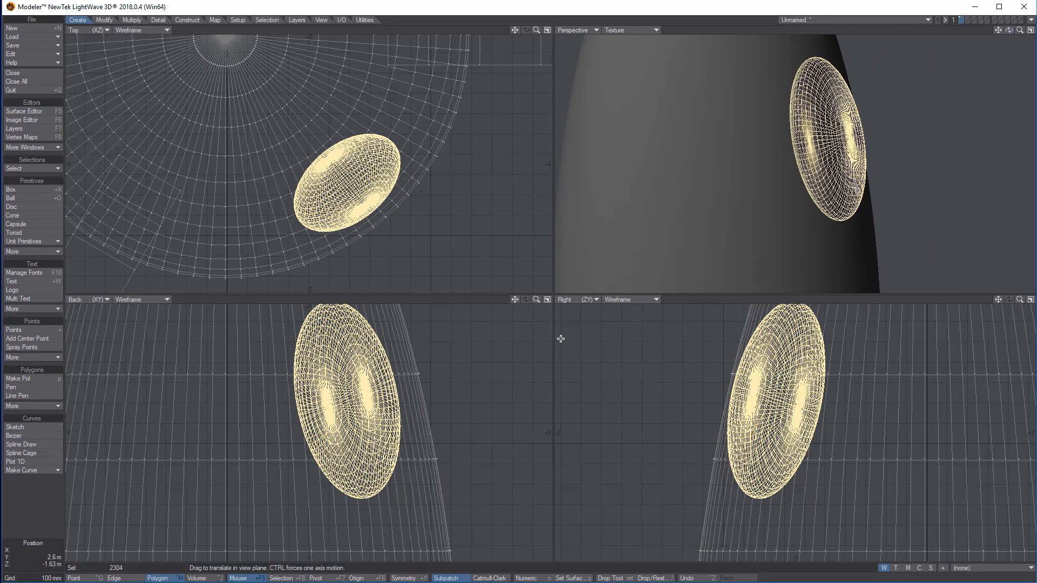
pyautogui.press('a')
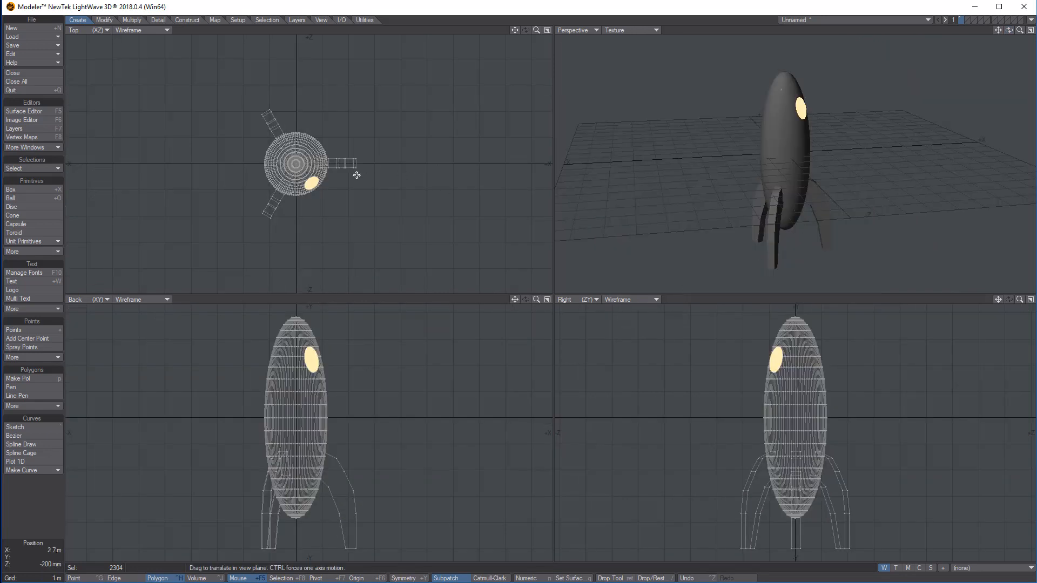
# - Finish the window edit, clear the selection, and send the Ship2 rocket object from Modeler to LightWave Layout
pyautogui.press('Return')
pyautogui.moveTo(310, 96)
pyautogui.mouseDown(button='right')
pyautogui.moveTo(452, 218)
pyautogui.moveTo(305, 96)
pyautogui.mouseUp(button='right')
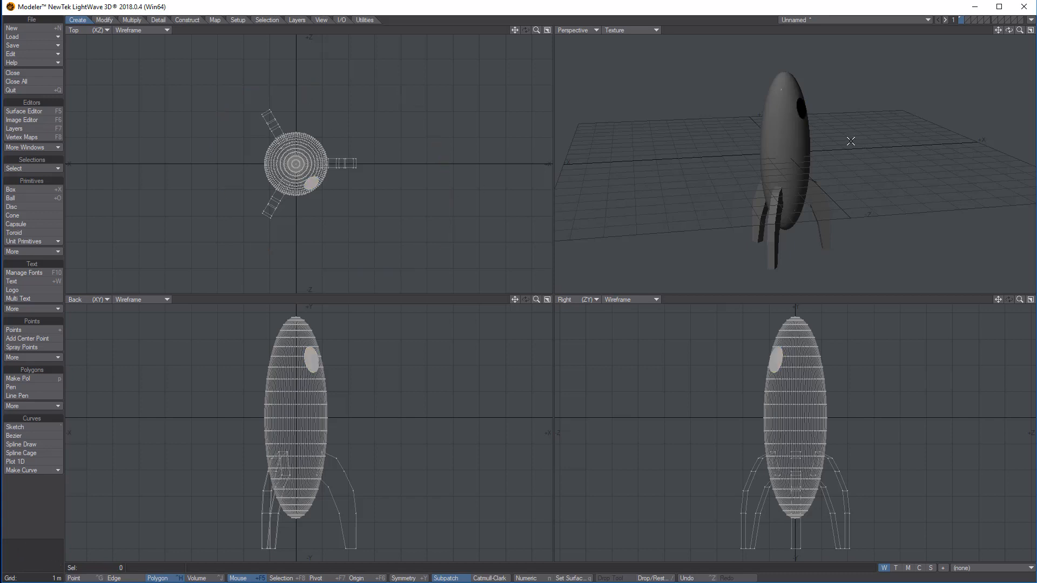
pyautogui.moveTo(1009, 29); pyautogui.dragTo(838, 26)
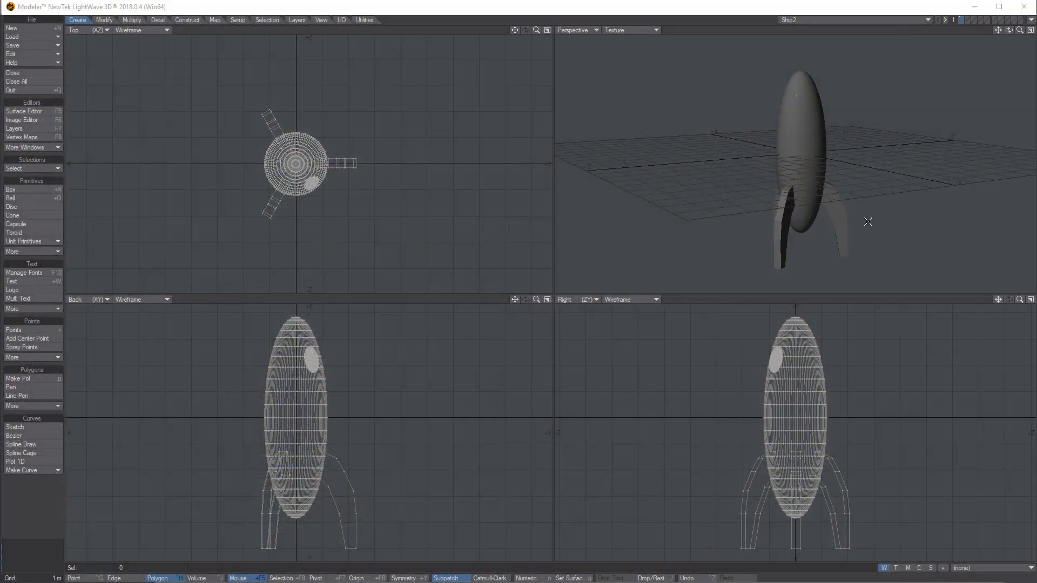
pyautogui.click(1031, 20)
pyautogui.click(991, 41)
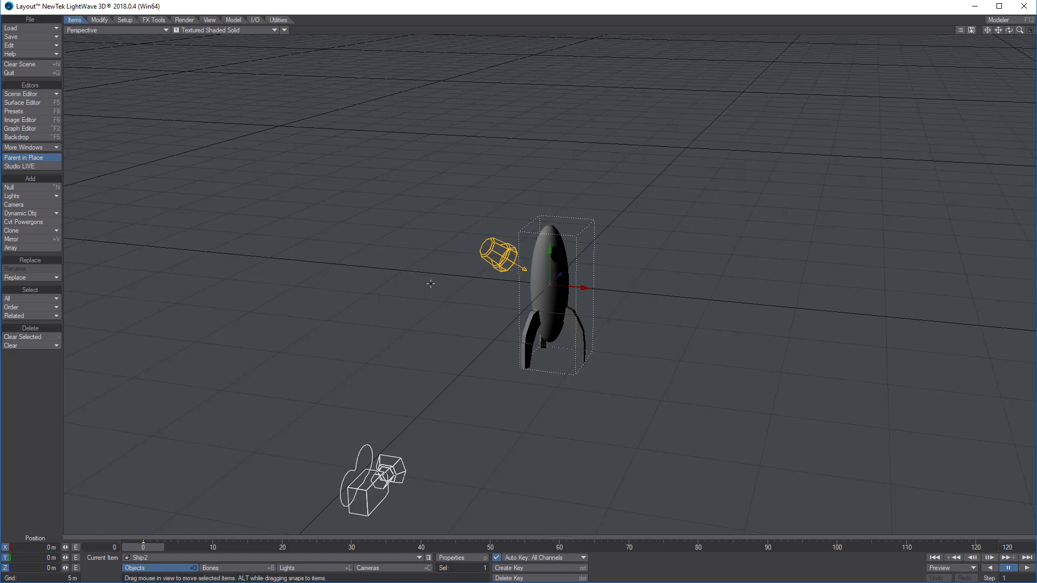
# - Set the camera's resolution to HDTV (1920 x 1080)
pyautogui.click(402, 569)
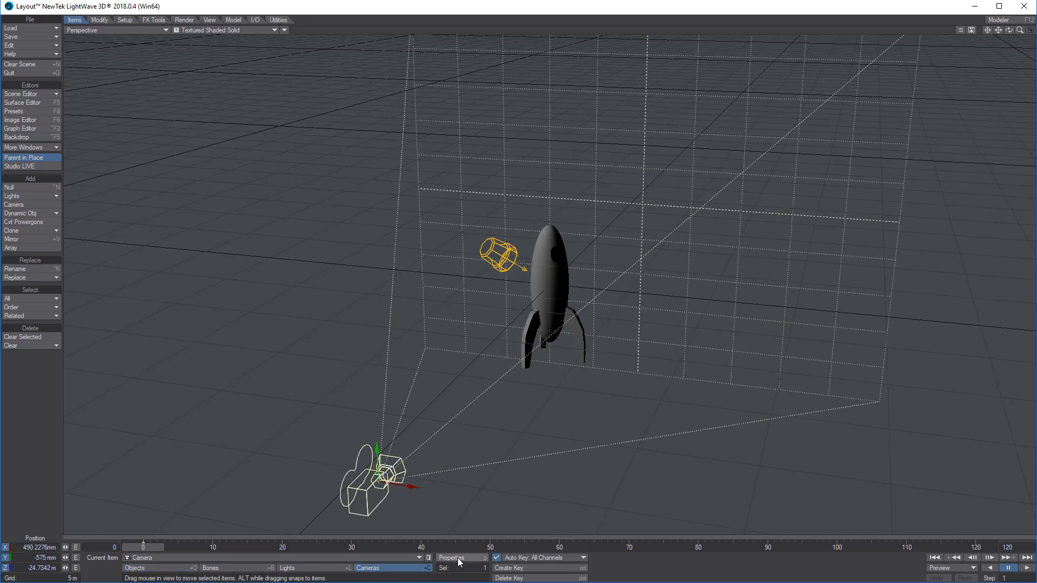
pyautogui.click(461, 560)
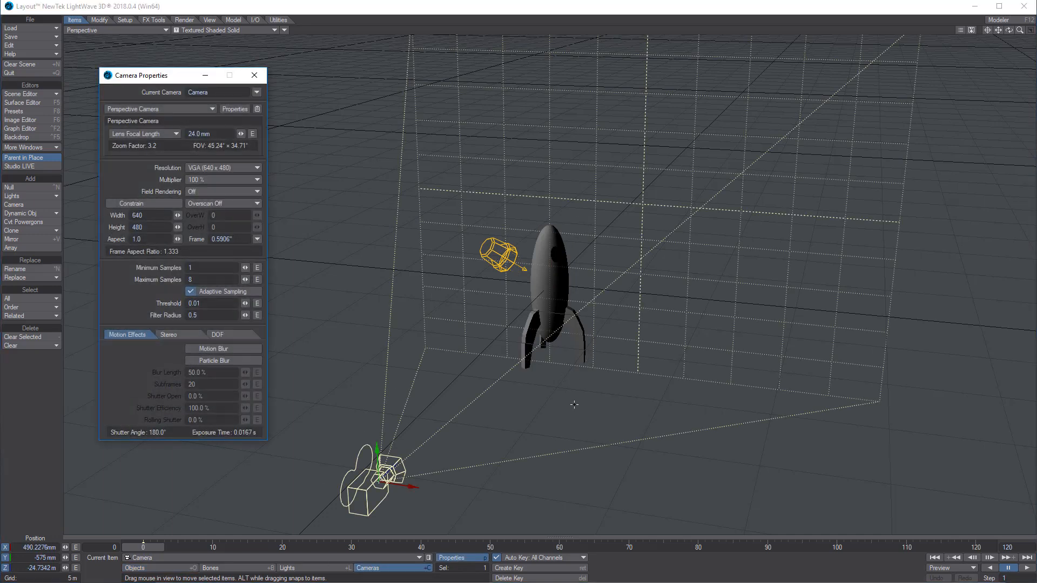
pyautogui.click(227, 168)
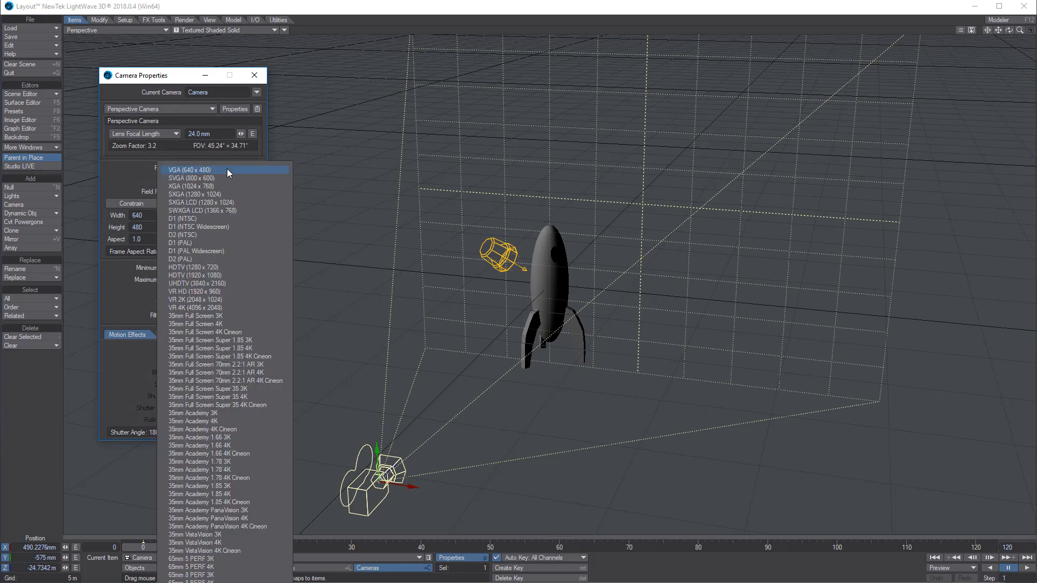
pyautogui.click(212, 276)
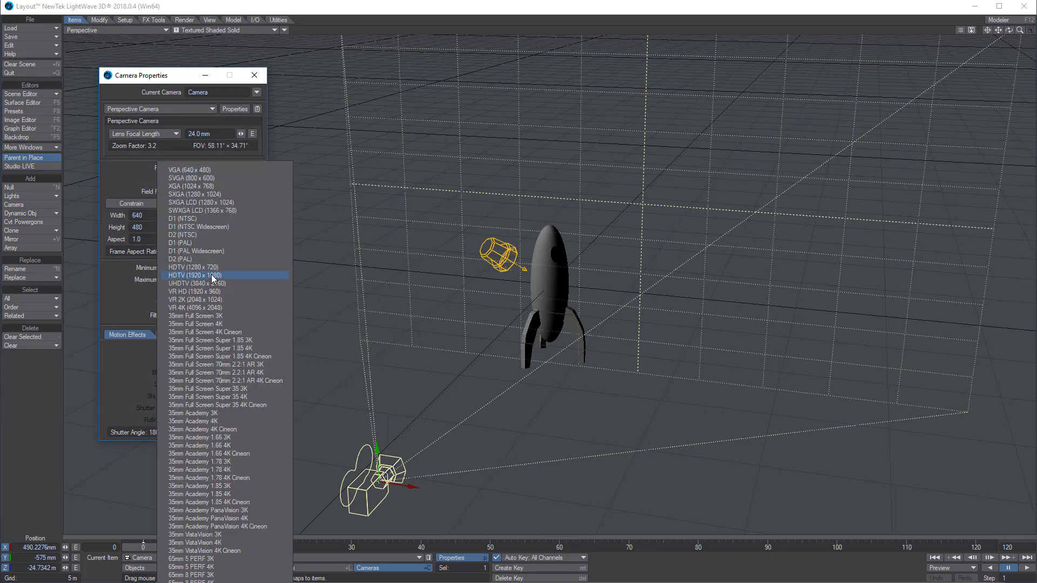
pyautogui.click(255, 76)
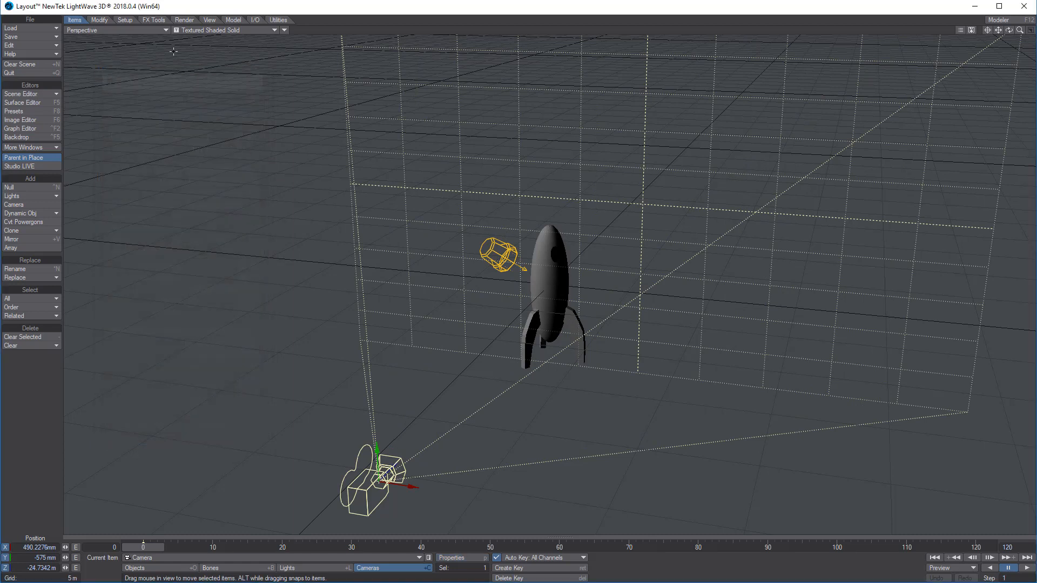
# - Show the scene through the current camera and load trains.psd as the compositing background image
pyautogui.click(146, 33)
pyautogui.click(149, 84)
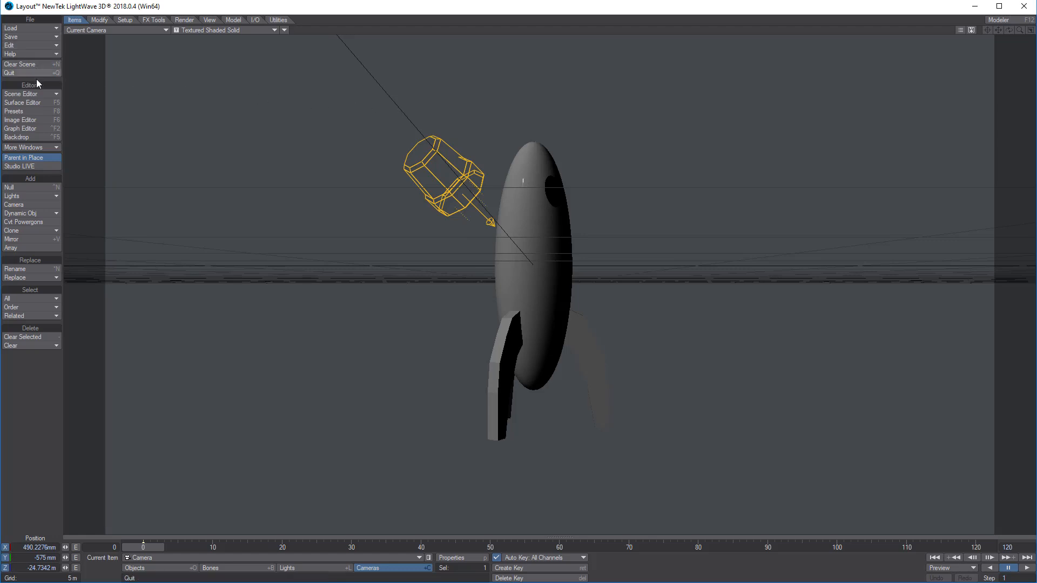
pyautogui.click(28, 138)
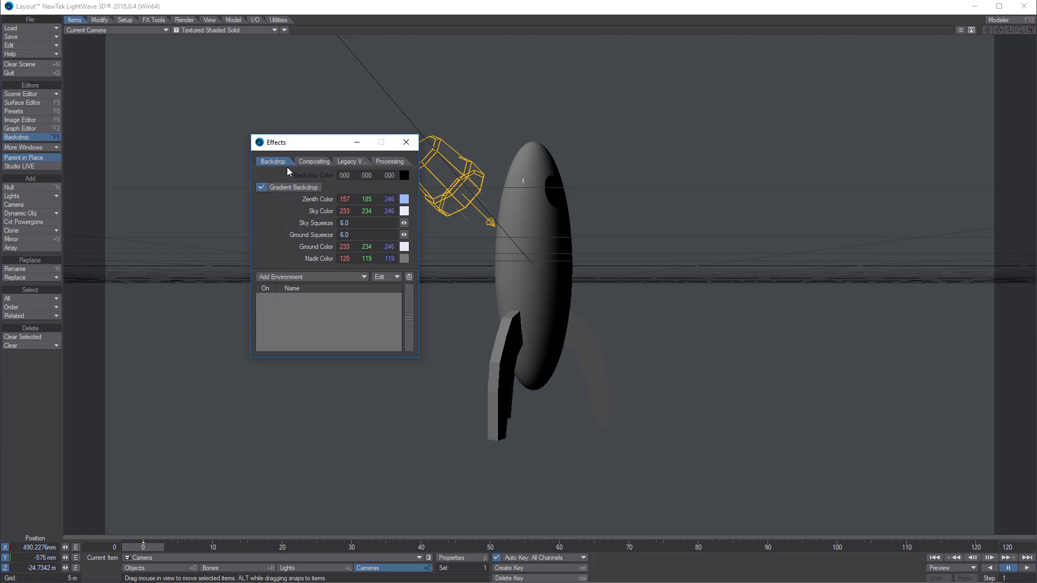
pyautogui.click(315, 162)
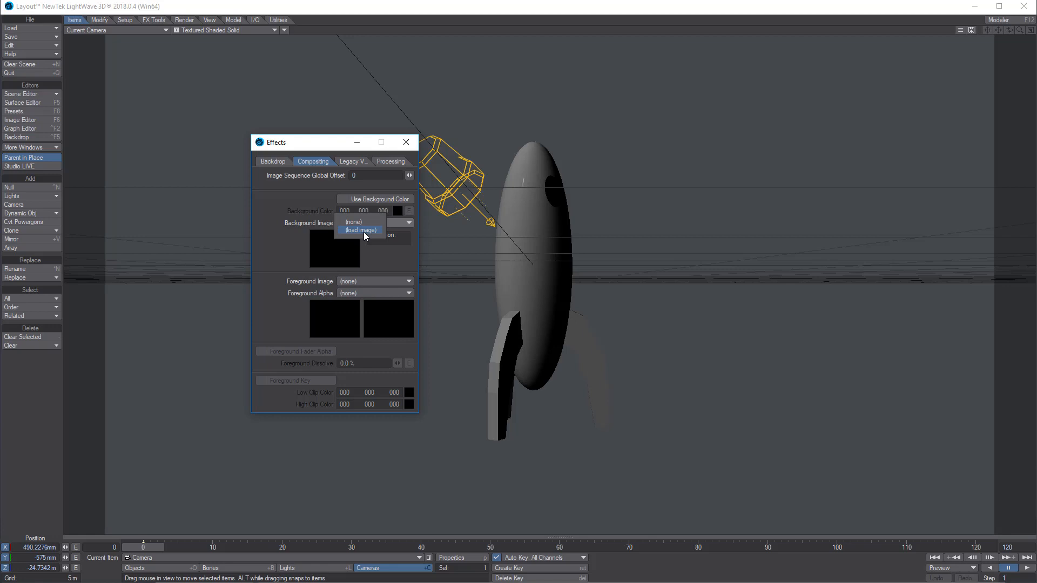
pyautogui.click(360, 230)
pyautogui.click(375, 385)
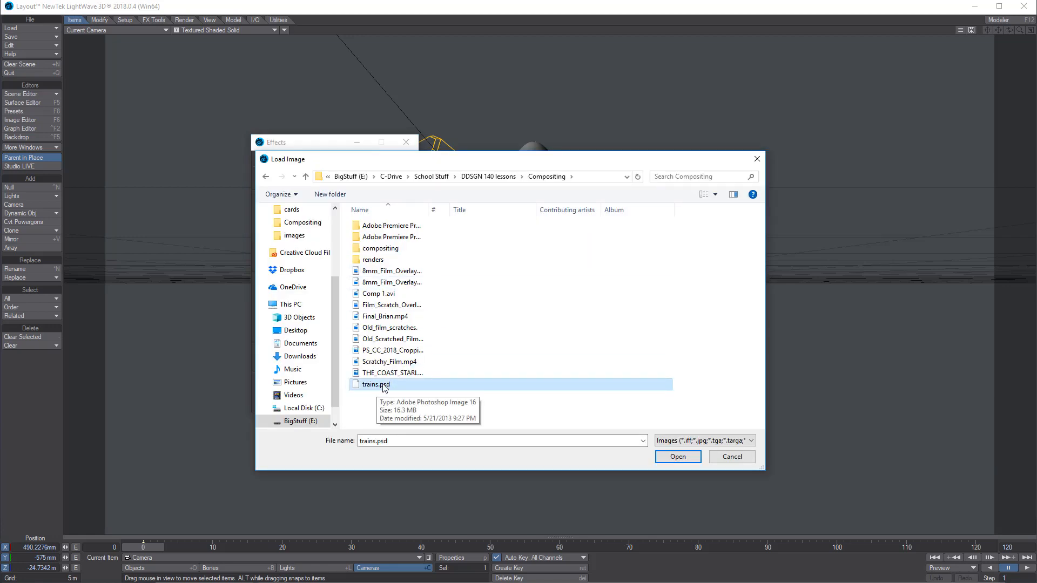
pyautogui.click(678, 456)
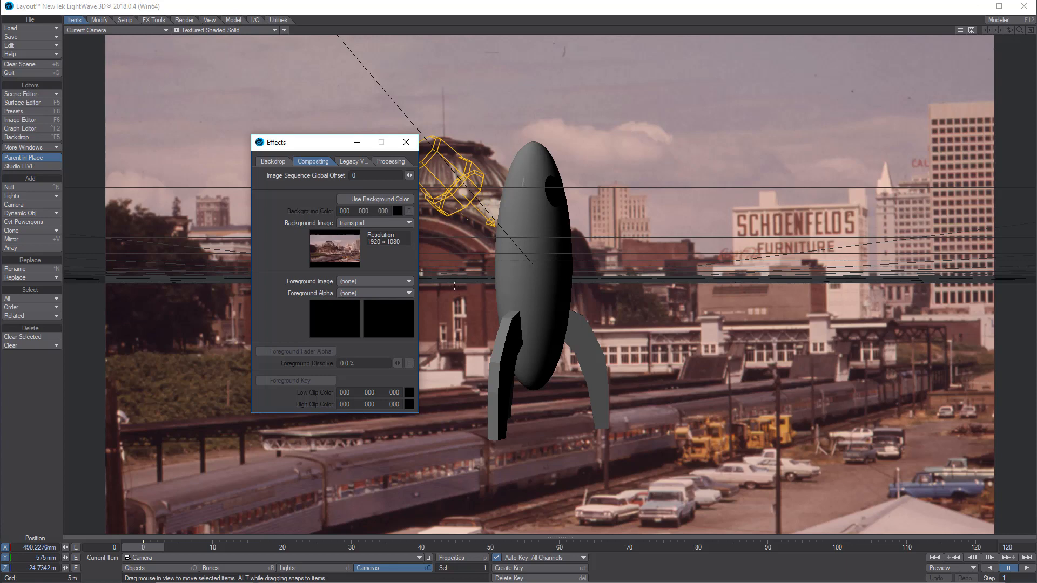
# - Try Blank and Backdrop Color as the camera view background, restore Background Image, and close the open settings windows
pyautogui.press('o')
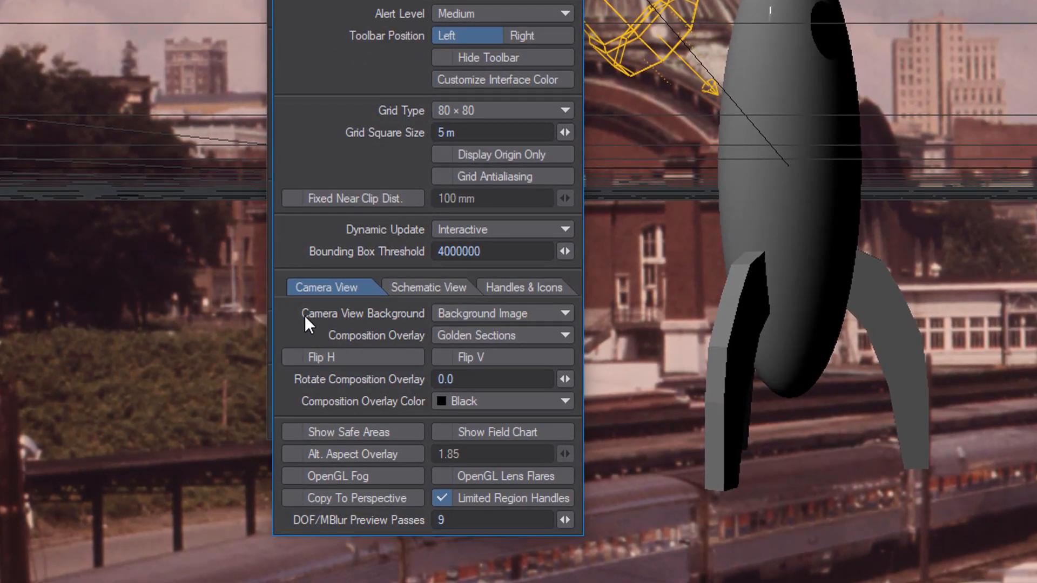
pyautogui.click(471, 316)
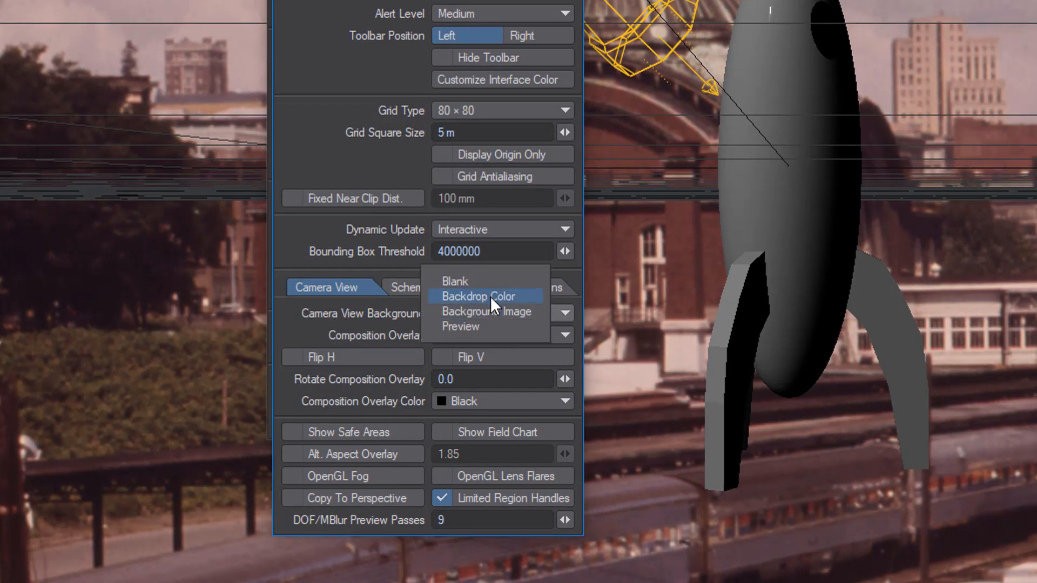
pyautogui.click(491, 281)
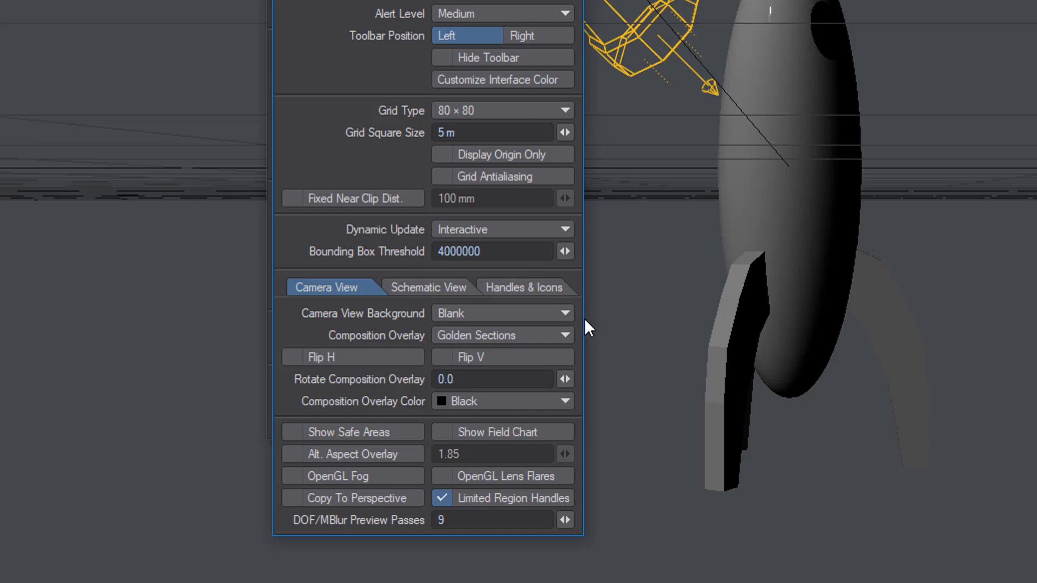
pyautogui.click(487, 315)
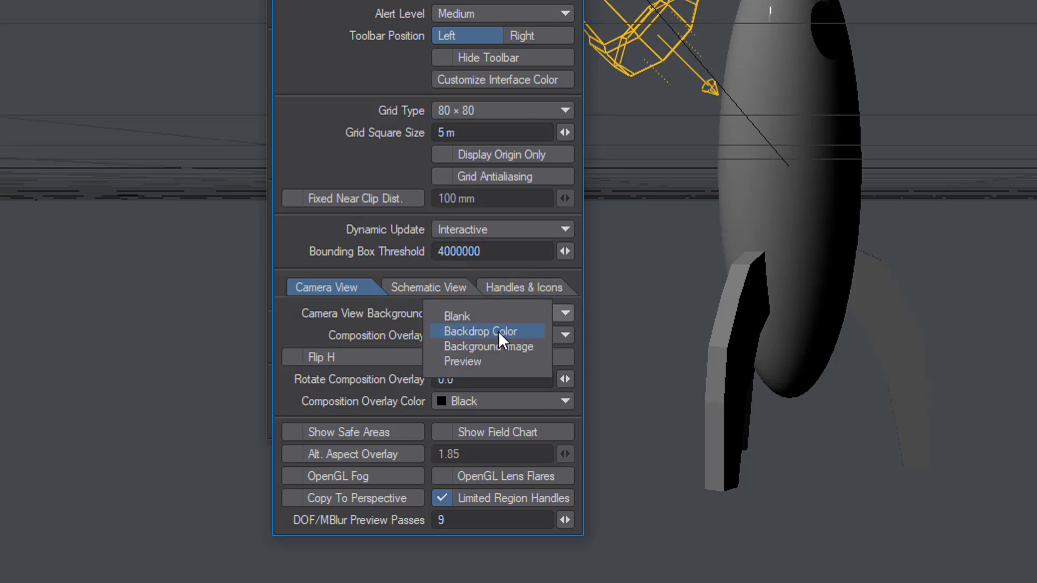
pyautogui.click(498, 331)
pyautogui.click(491, 315)
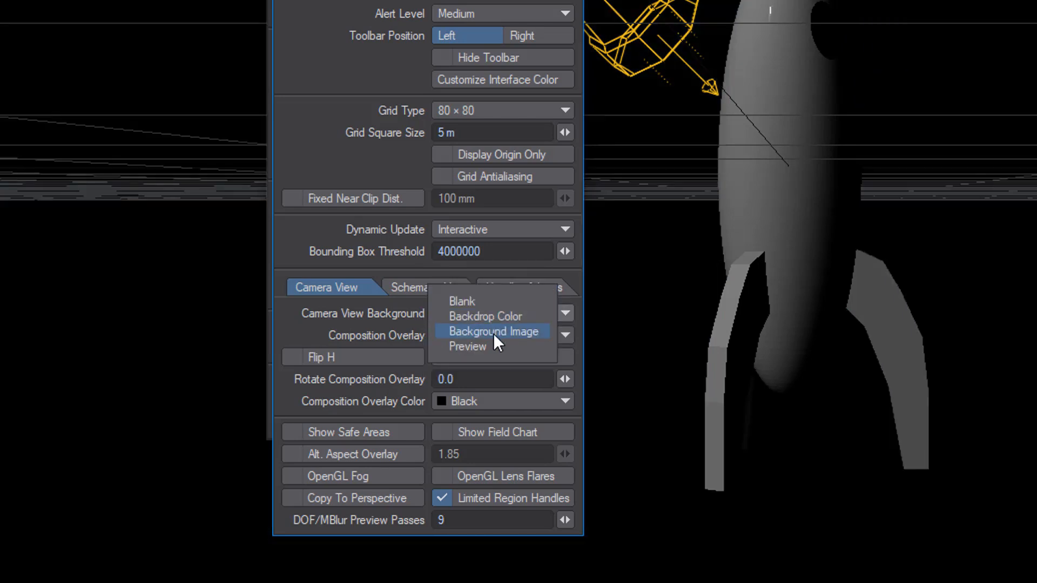
pyautogui.click(494, 331)
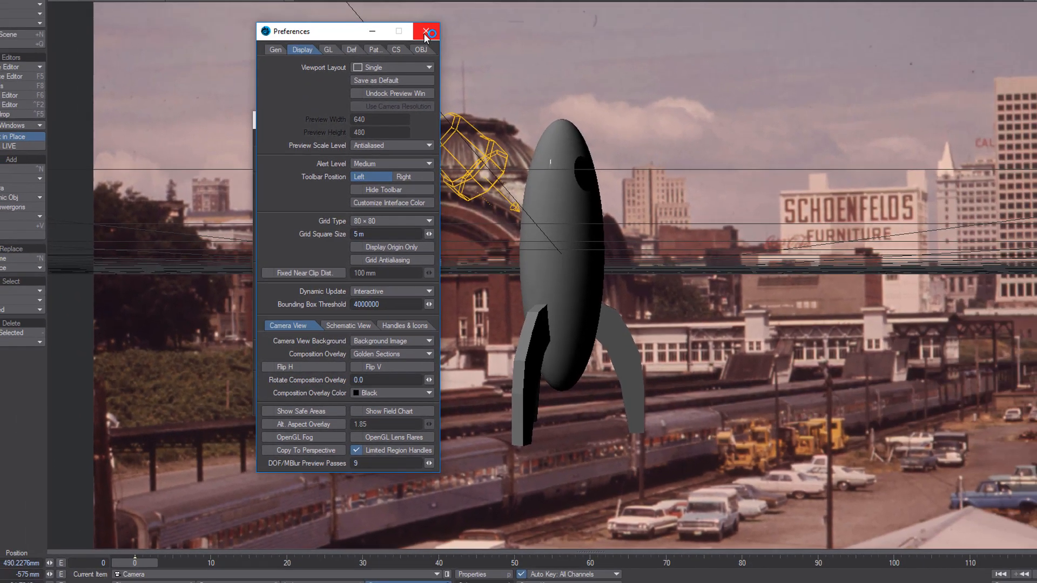
pyautogui.click(426, 32)
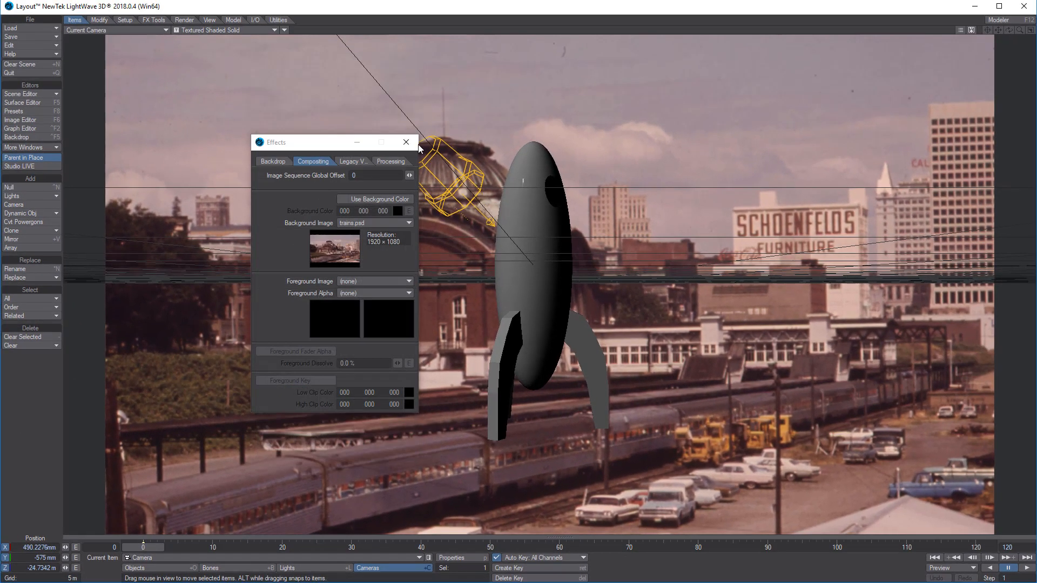
pyautogui.click(407, 144)
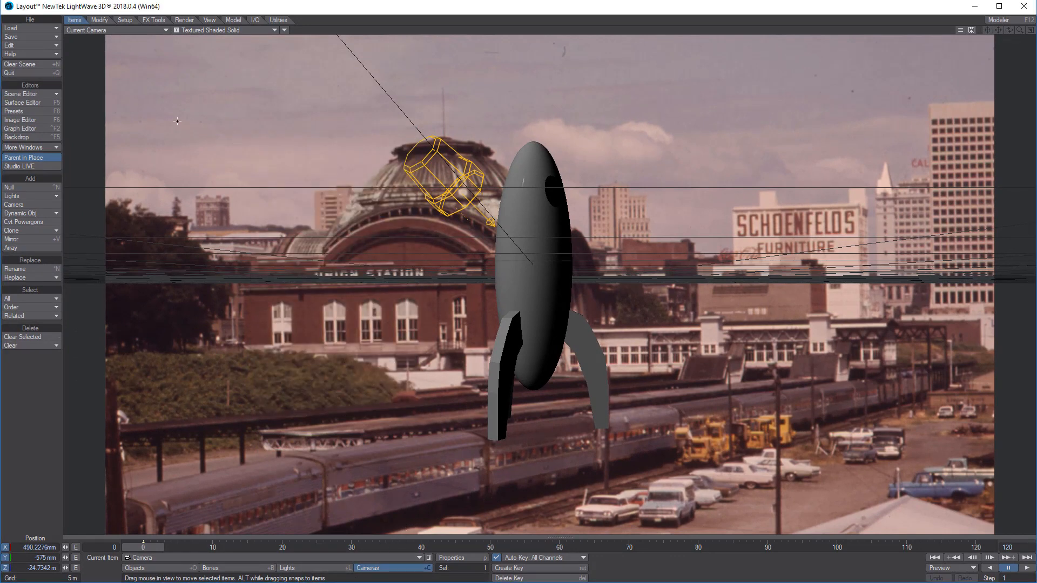
# - Move and rotate the camera to 7.60° heading and -5.40° pitch, and check its placement in the Perspective view
pyautogui.moveTo(565, 286); pyautogui.dragTo(562, 260)
pyautogui.moveTo(562, 260); pyautogui.dragTo(562, 228, button='right')
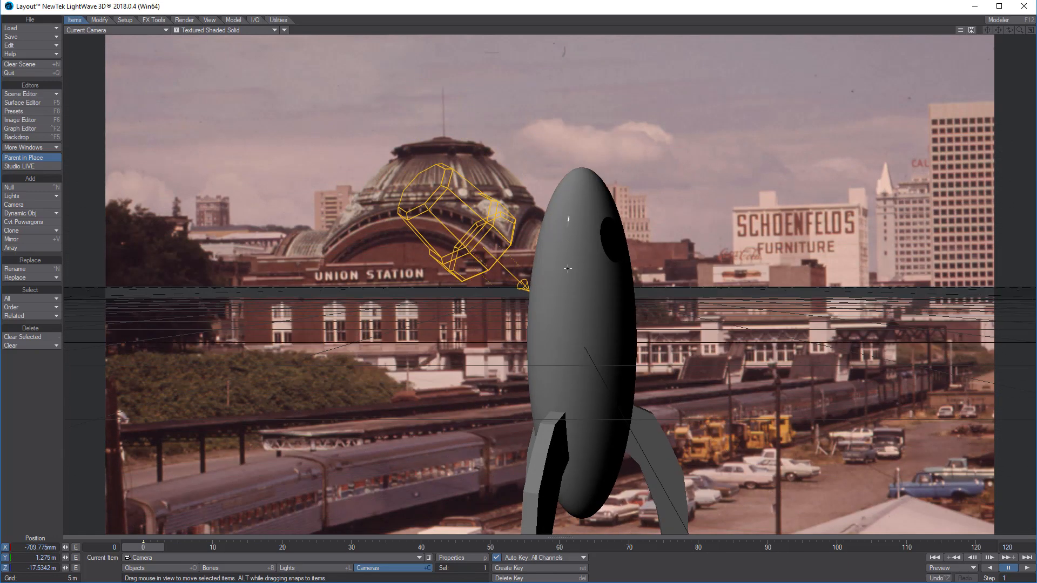
pyautogui.moveTo(561, 228); pyautogui.dragTo(634, 254)
pyautogui.moveTo(634, 254); pyautogui.dragTo(634, 220, button='right')
pyautogui.moveTo(634, 220); pyautogui.dragTo(641, 265)
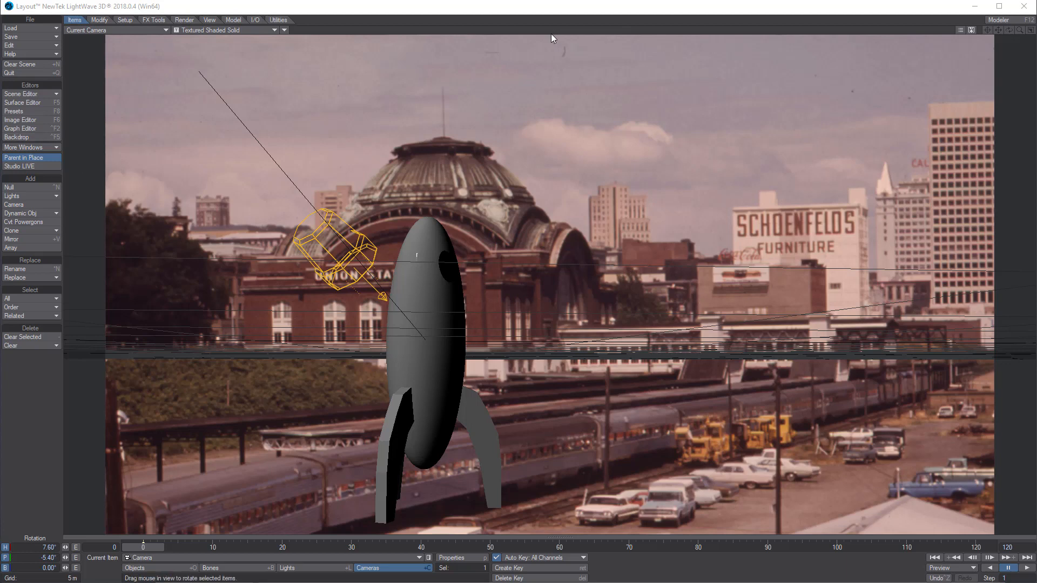
pyautogui.press('4')
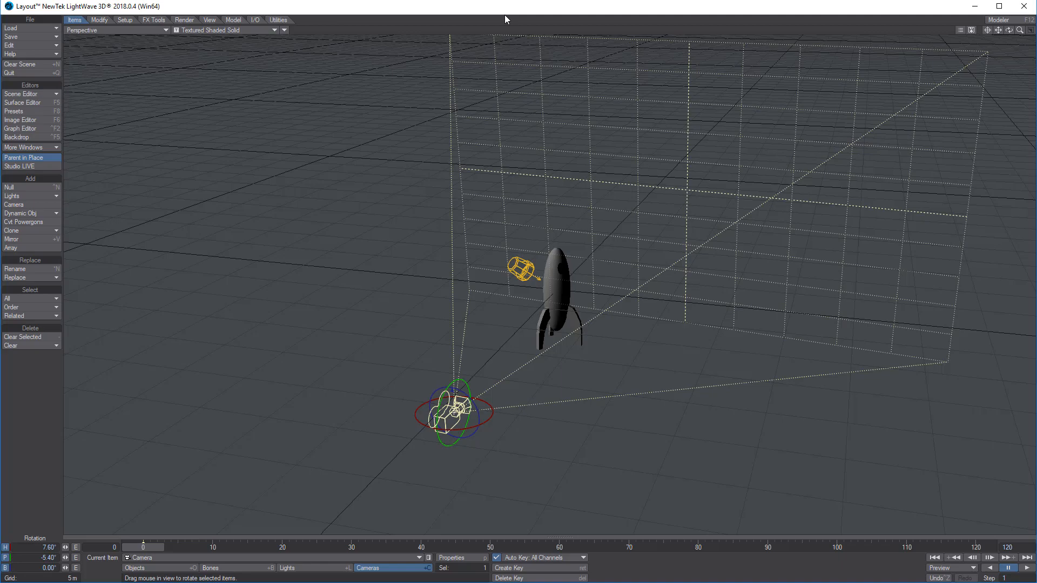
pyautogui.moveTo(1009, 30)
pyautogui.mouseDown()
pyautogui.moveTo(897, 40)
pyautogui.moveTo(1010, 31)
pyautogui.mouseUp()
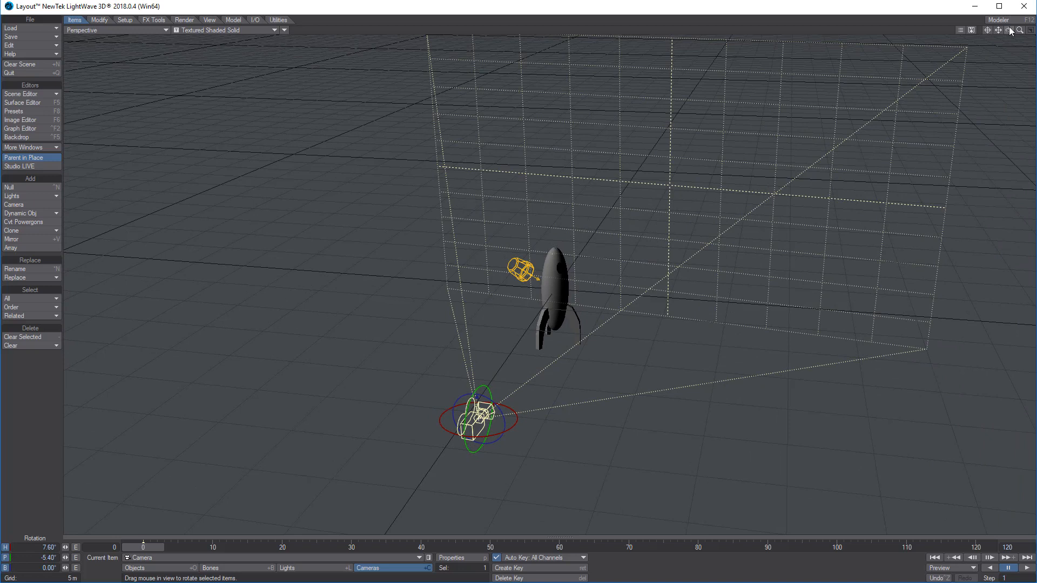
pyautogui.press('6')
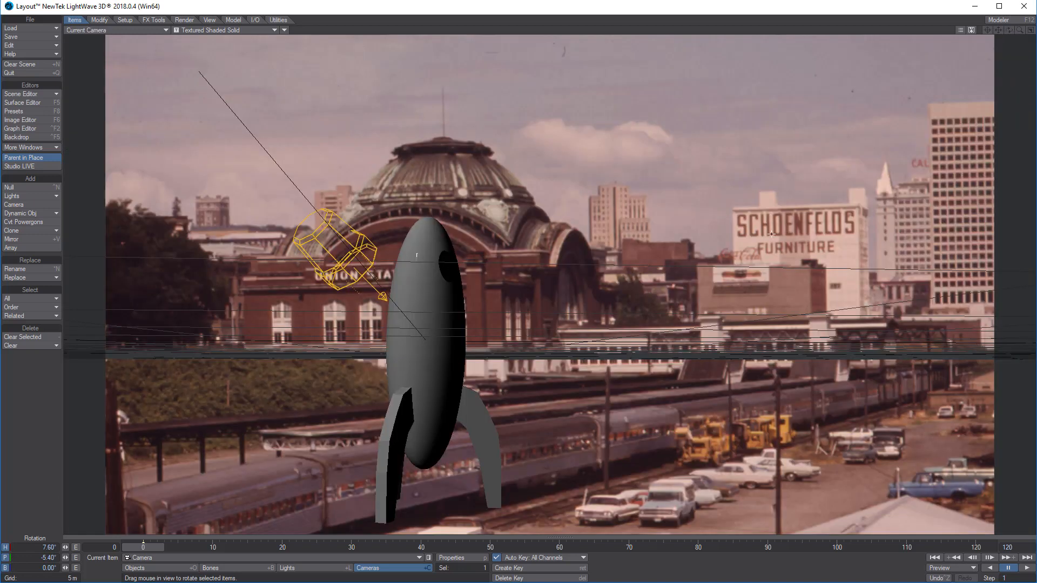
# - Rotate the rocket so it lies horizontally with its nose pointing left and its window facing the camera
pyautogui.click(452, 382)
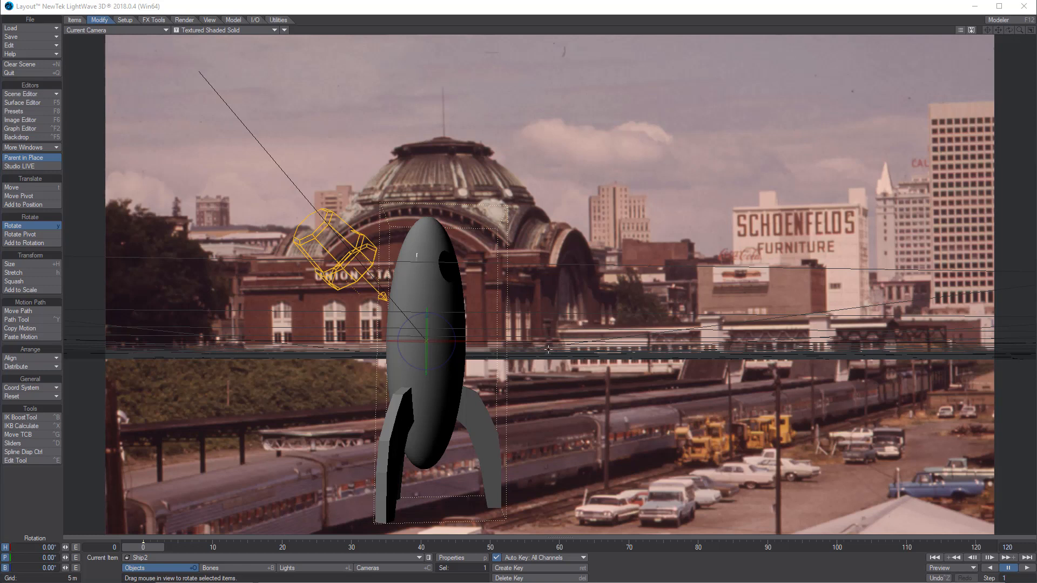
pyautogui.moveTo(611, 320); pyautogui.dragTo(557, 361)
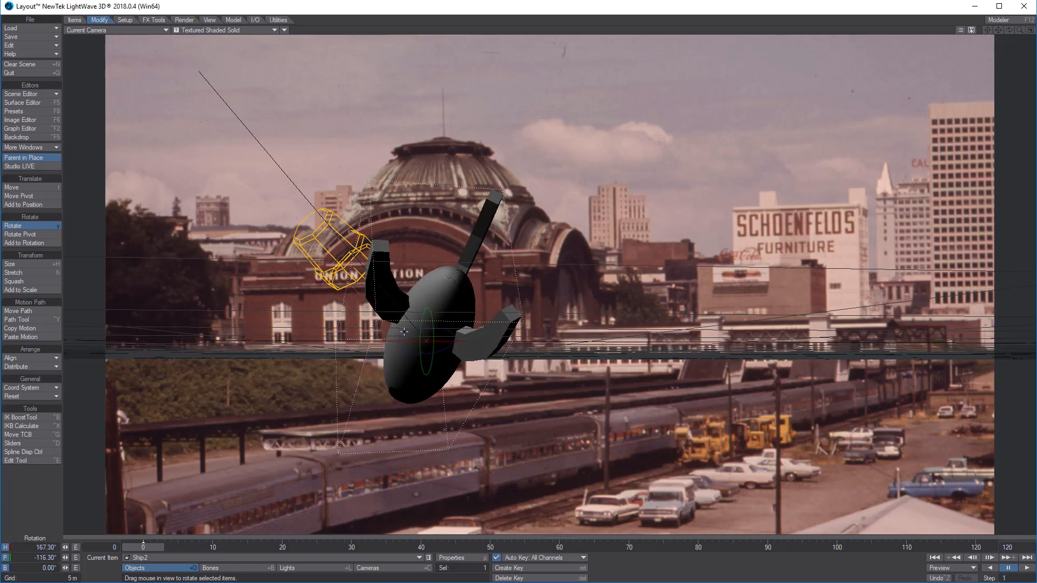
pyautogui.moveTo(421, 354); pyautogui.dragTo(346, 338)
pyautogui.moveTo(421, 319); pyautogui.dragTo(467, 322)
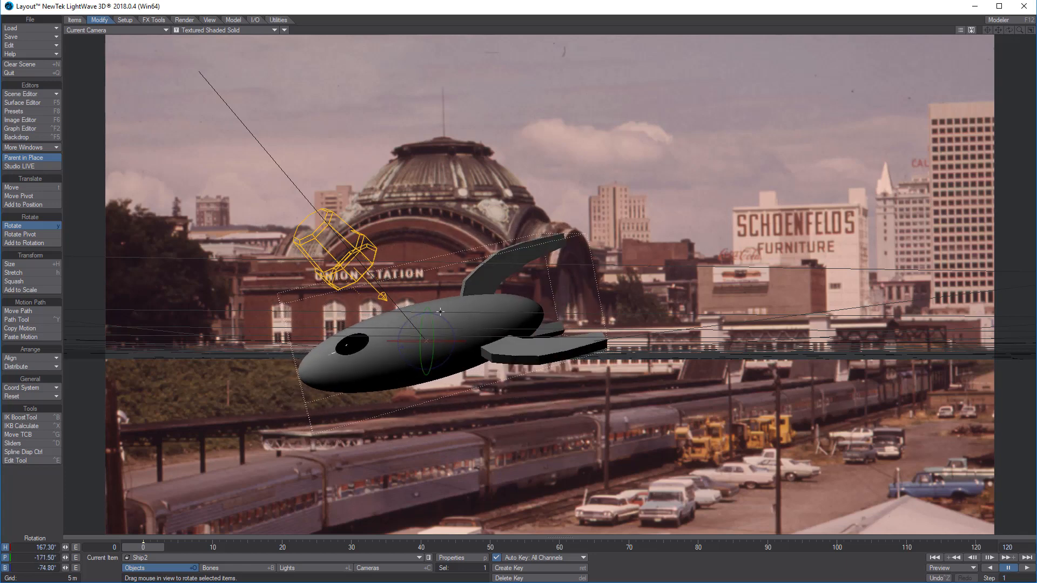
pyautogui.moveTo(402, 348); pyautogui.dragTo(444, 320)
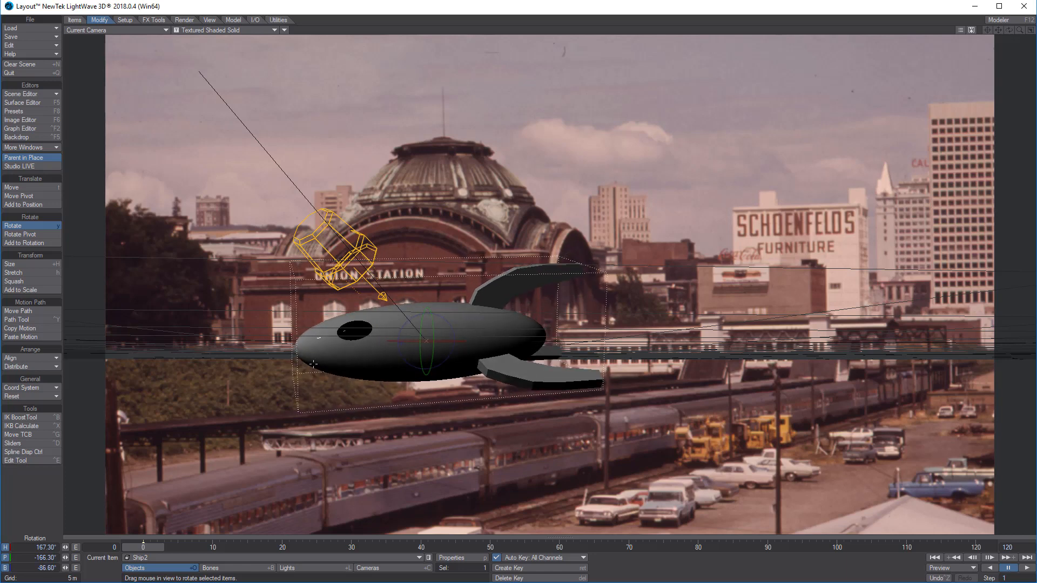
pyautogui.moveTo(313, 364); pyautogui.dragTo(351, 308)
pyautogui.moveTo(452, 290); pyautogui.dragTo(533, 299)
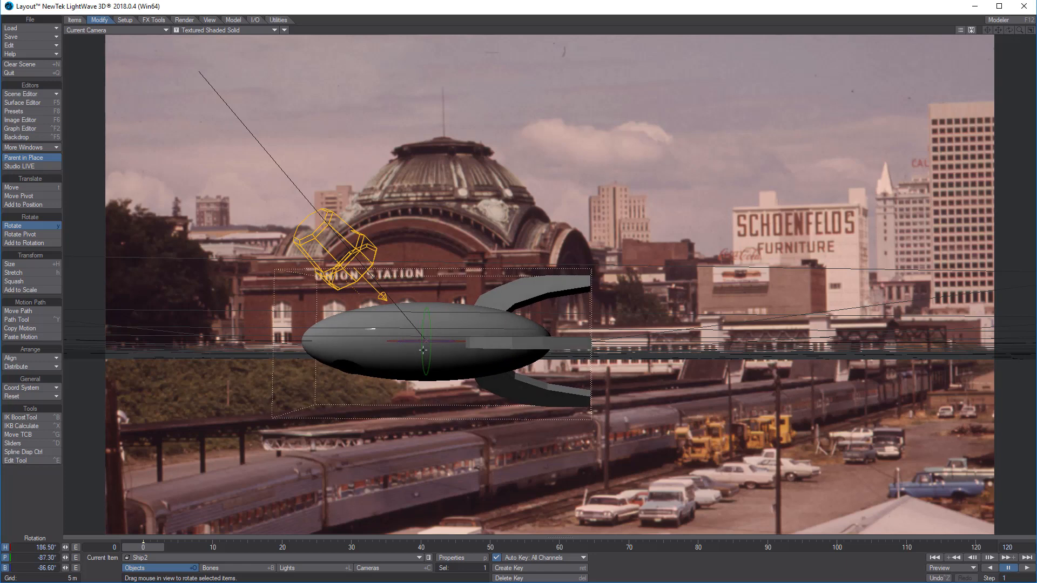
pyautogui.moveTo(433, 280); pyautogui.dragTo(479, 491)
# - Move the rocket far back into the upper-right sky, to about X 54.48 m, Y 31.45 m, Z 54.83 m
pyautogui.press('t')
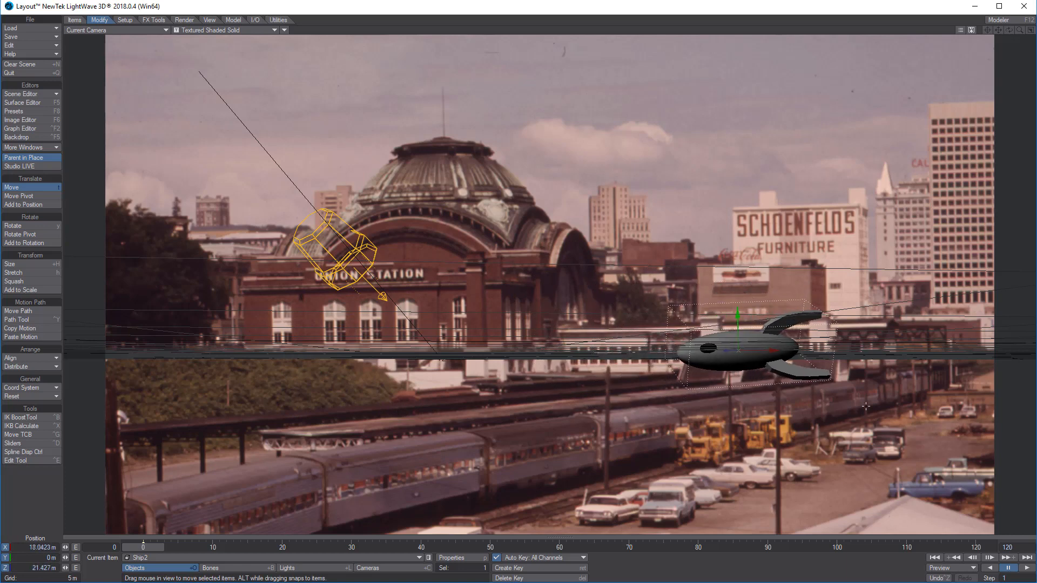
pyautogui.moveTo(866, 406); pyautogui.dragTo(865, 163, button='right')
pyautogui.moveTo(866, 163); pyautogui.dragTo(901, 164)
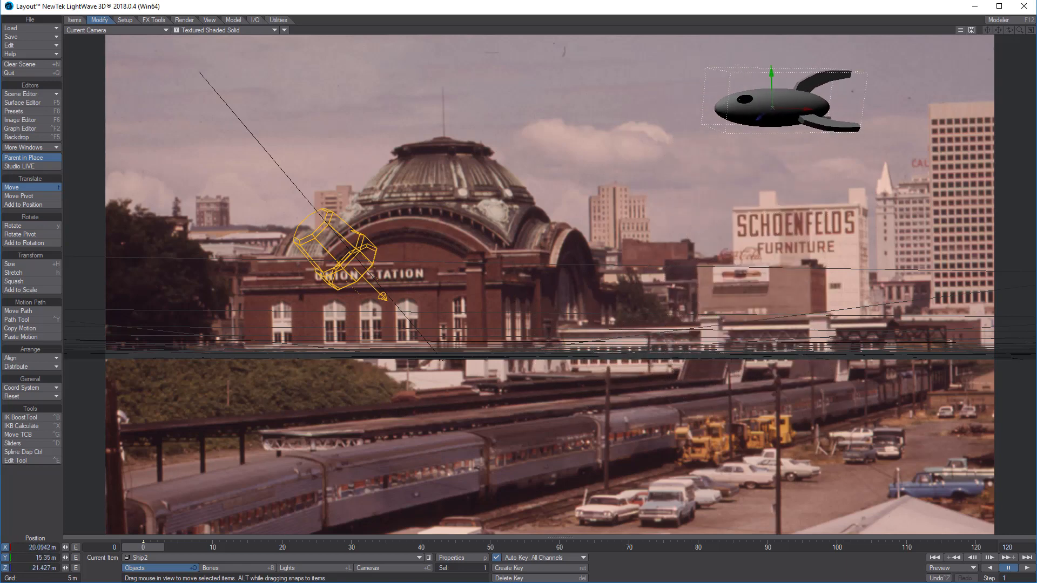
pyautogui.moveTo(772, 107); pyautogui.dragTo(792, 192)
pyautogui.moveTo(801, 532); pyautogui.dragTo(801, 452, button='right')
pyautogui.moveTo(800, 451); pyautogui.dragTo(728, 484)
pyautogui.moveTo(857, 306); pyautogui.dragTo(858, 233, button='right')
pyautogui.moveTo(857, 232); pyautogui.dragTo(923, 234)
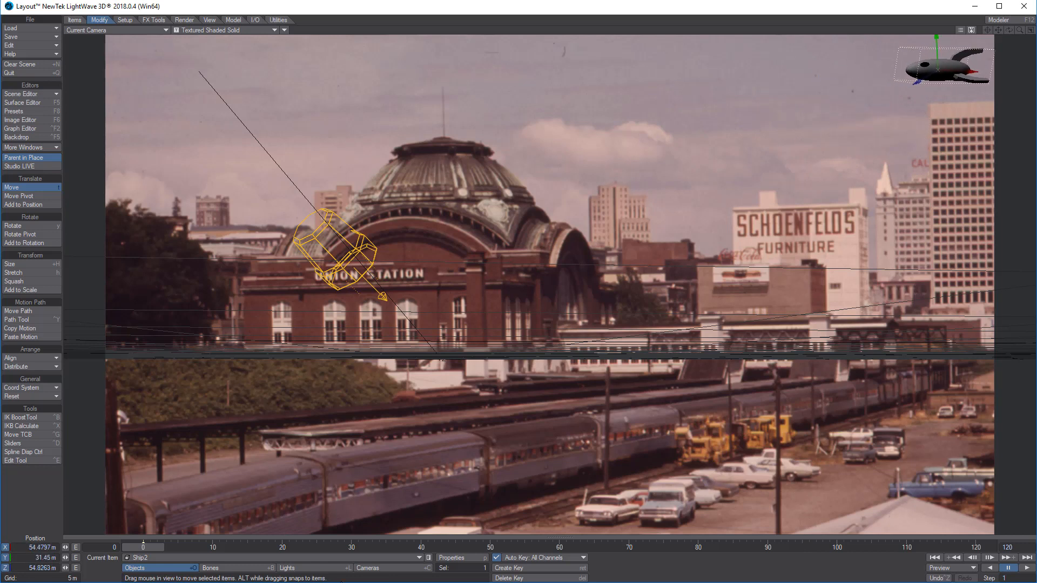
# - Set the animation's last frame to 300
pyautogui.click(1009, 547)
pyautogui.write('300')
pyautogui.press('Return')
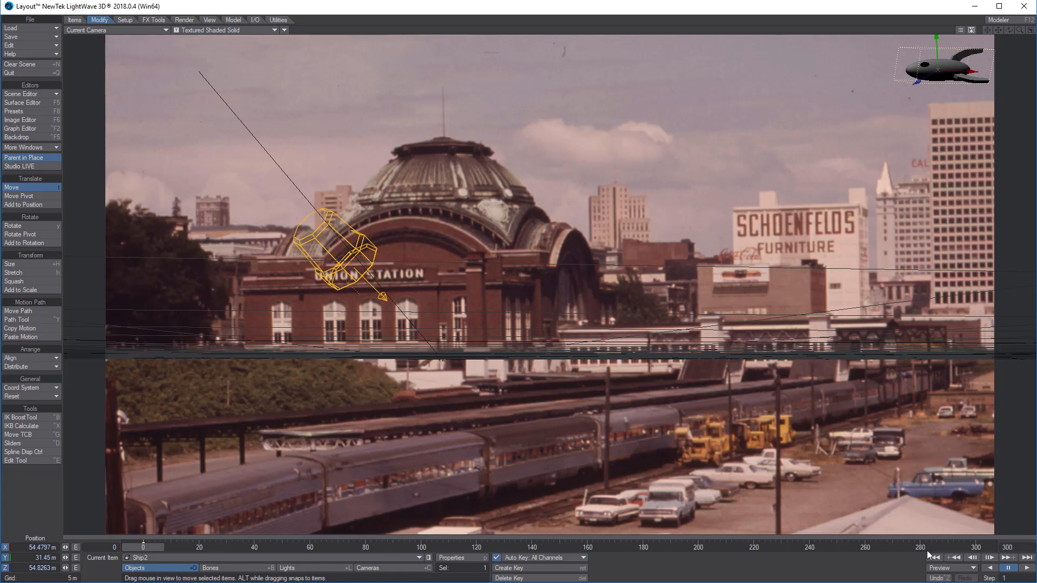
# - At frame 0, move the rocket farther back and out of frame on the right, to about X 81.57 m, Y 40.95 m, Z 74.84 m
pyautogui.moveTo(920, 227)
pyautogui.mouseDown(button='right')
pyautogui.moveTo(919, 162)
pyautogui.moveTo(919, 234)
pyautogui.mouseUp(button='right')
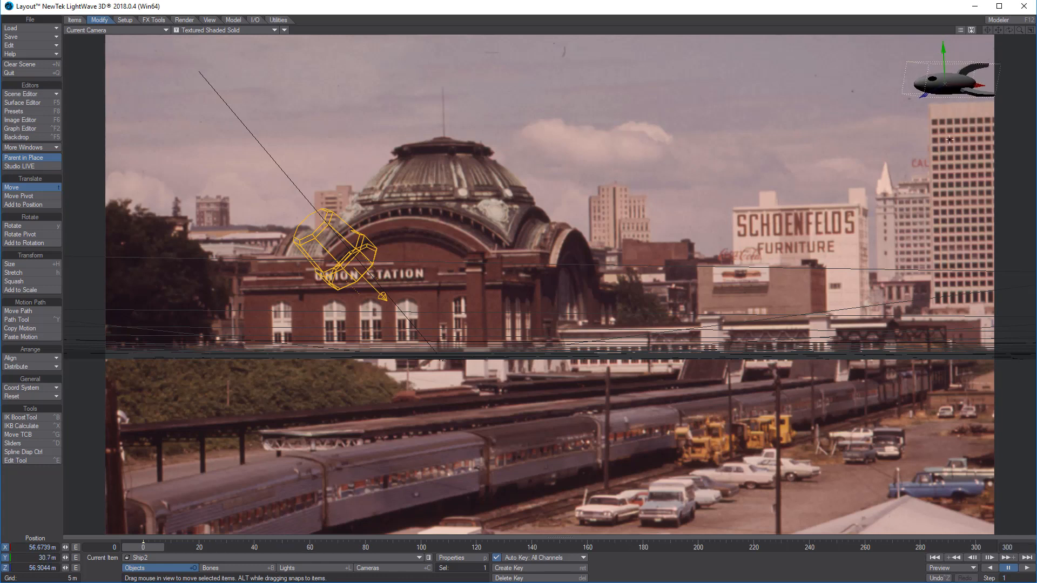
pyautogui.moveTo(920, 234); pyautogui.dragTo(937, 211)
pyautogui.press('y')
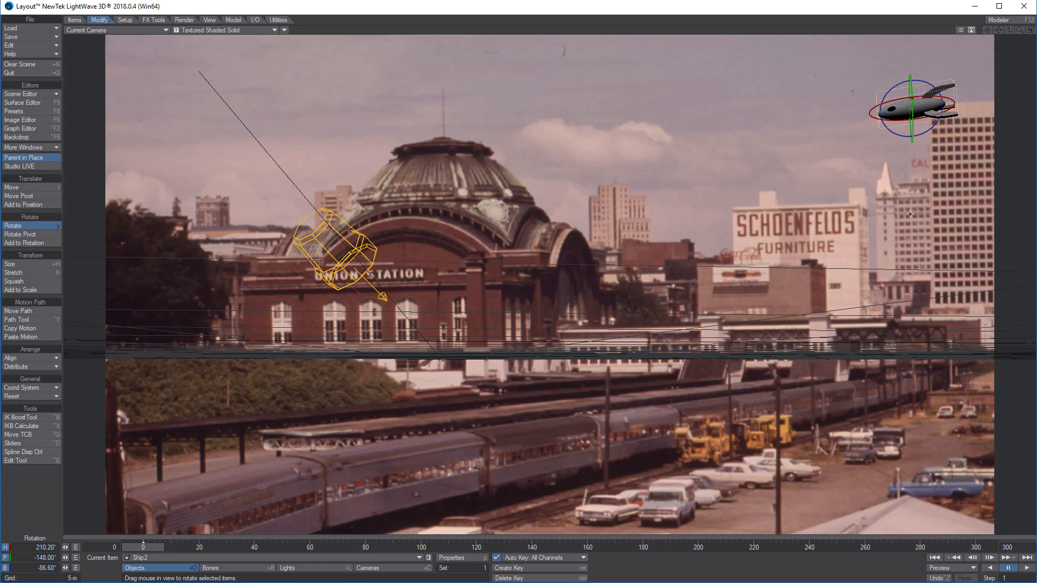
pyautogui.press('t')
pyautogui.moveTo(939, 222); pyautogui.dragTo(938, 196, button='right')
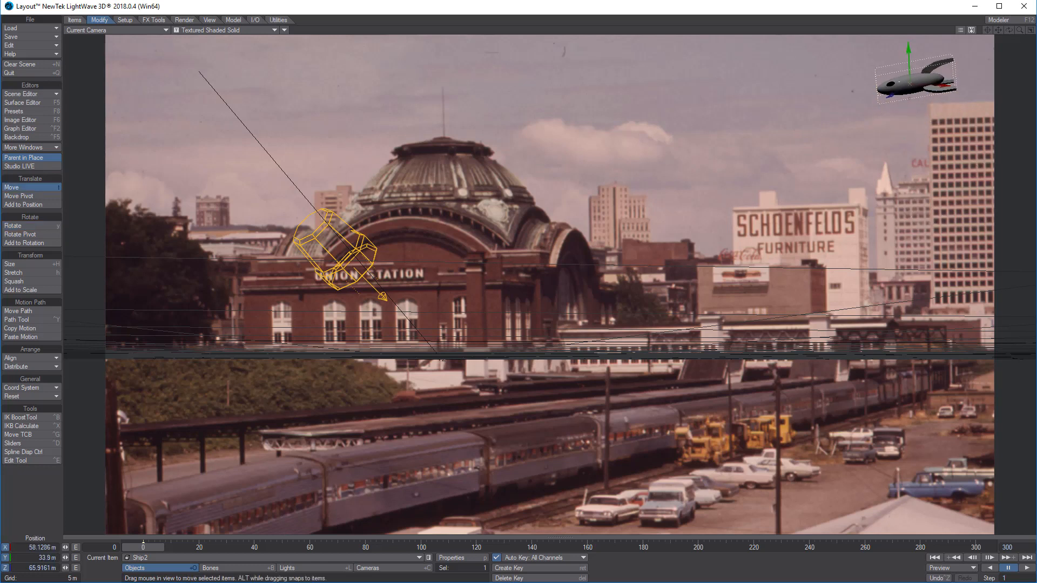
pyautogui.moveTo(885, 318); pyautogui.dragTo(908, 300)
pyautogui.moveTo(906, 301); pyautogui.dragTo(906, 284, button='right')
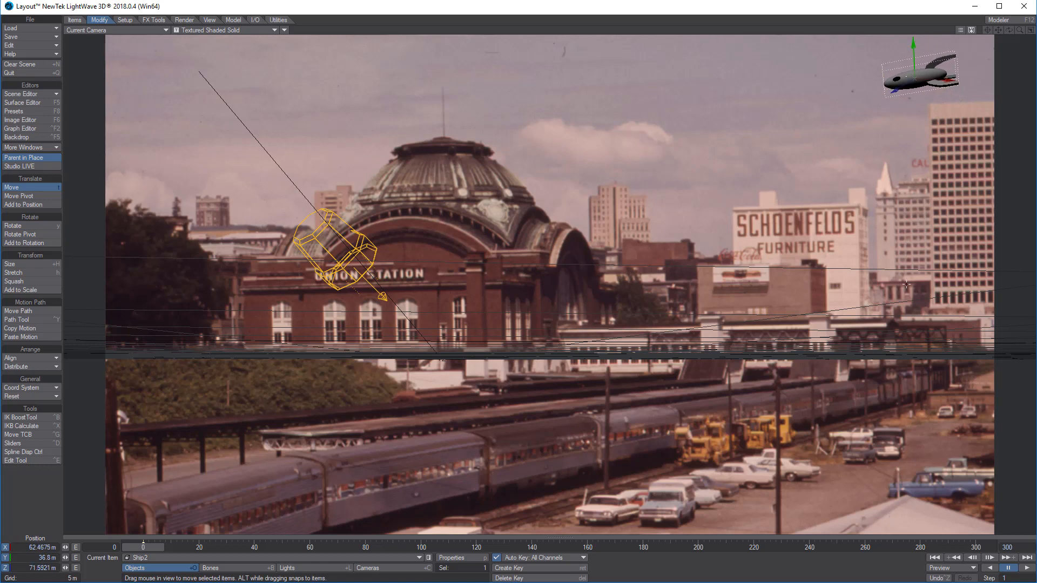
pyautogui.moveTo(907, 284); pyautogui.dragTo(999, 251)
pyautogui.moveTo(1000, 252); pyautogui.dragTo(1000, 219, button='right')
pyautogui.moveTo(999, 219); pyautogui.dragTo(1035, 213)
pyautogui.moveTo(1036, 213); pyautogui.dragTo(1035, 207, button='right')
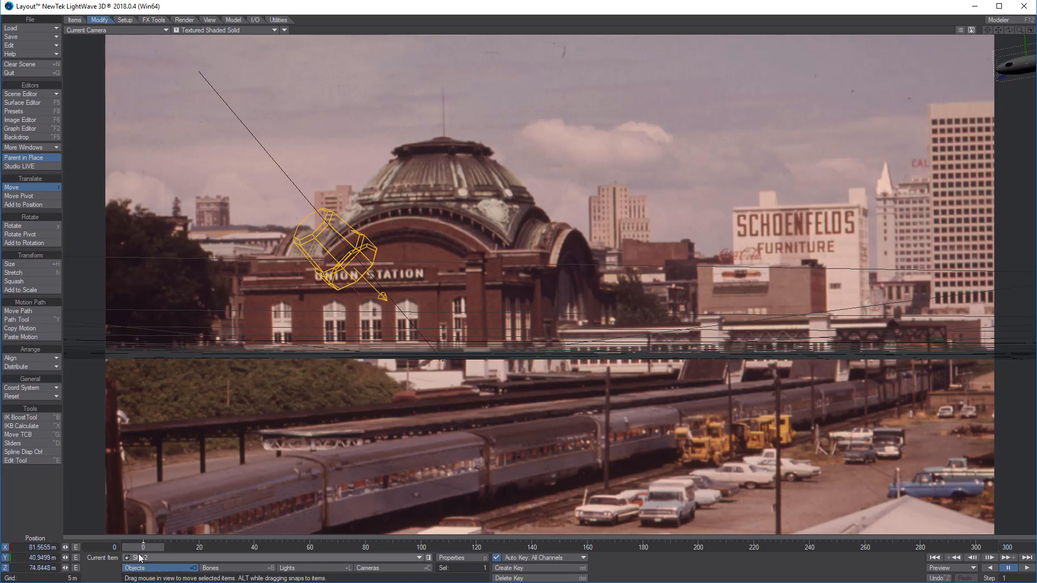
# - At frame 120, move the rocket across the station to its left end, about X -17.67 m, Y 8.9 m, Z 58.07 m
pyautogui.moveTo(148, 547); pyautogui.dragTo(476, 547)
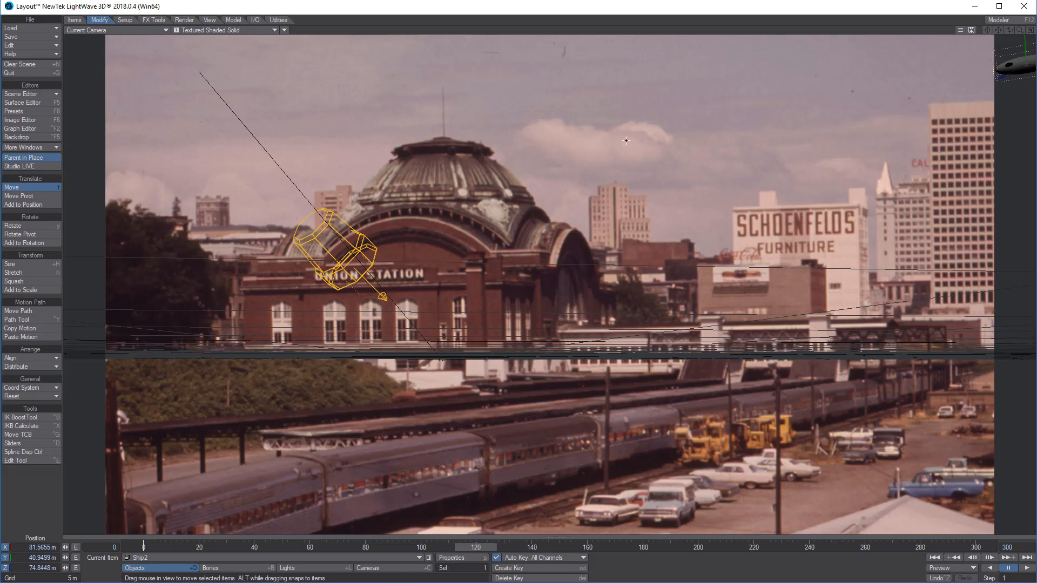
pyautogui.moveTo(681, 105); pyautogui.dragTo(680, 126, button='right')
pyautogui.moveTo(1008, 84); pyautogui.dragTo(773, 69)
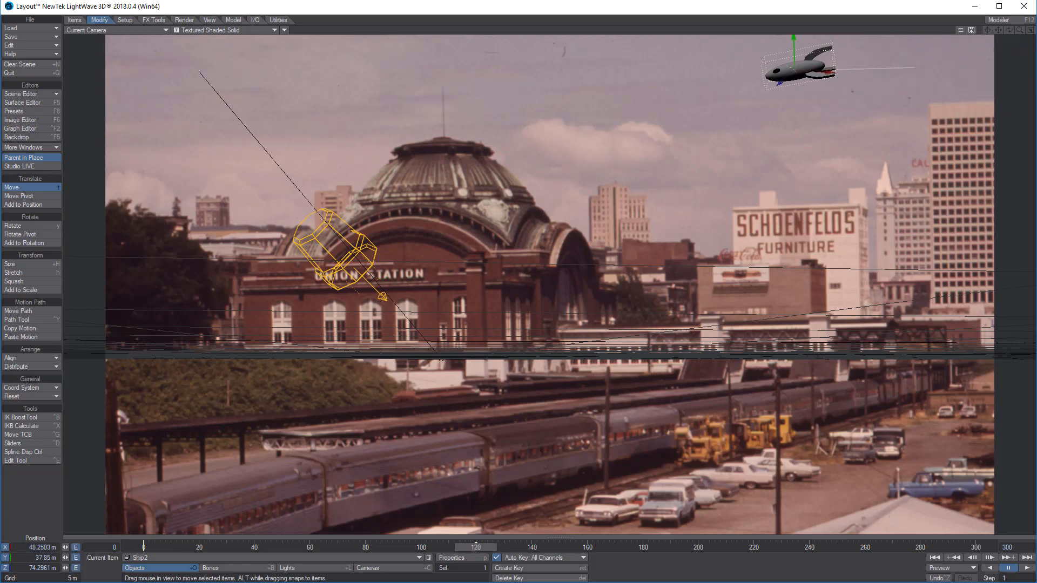
pyautogui.moveTo(773, 70); pyautogui.dragTo(774, 161, button='right')
pyautogui.moveTo(1008, 84); pyautogui.dragTo(887, 70)
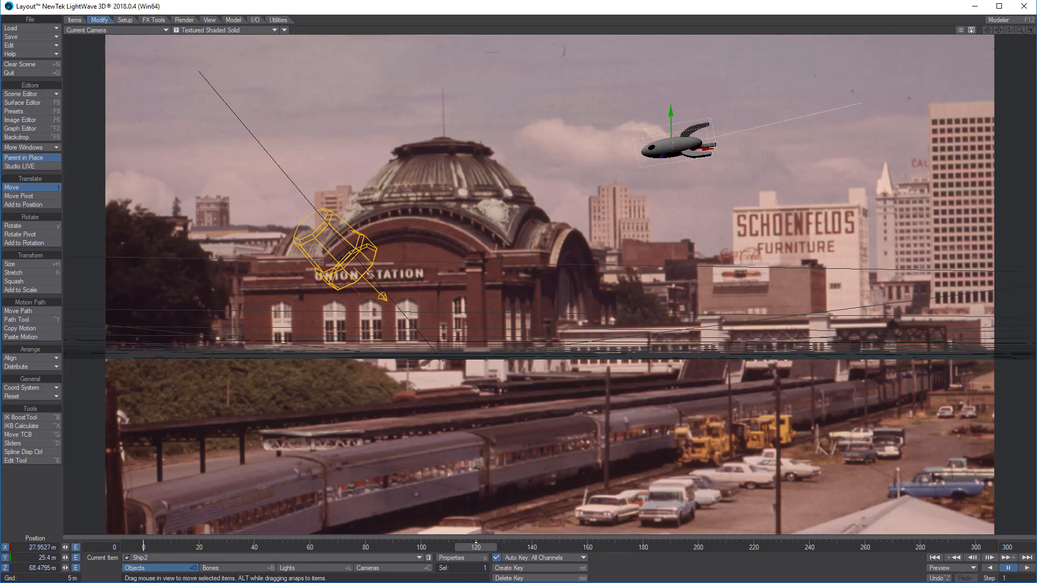
pyautogui.moveTo(1008, 83); pyautogui.dragTo(1008, 131, button='right')
pyautogui.moveTo(1008, 84); pyautogui.dragTo(1003, 83)
pyautogui.moveTo(669, 195); pyautogui.dragTo(497, 178)
pyautogui.moveTo(498, 178); pyautogui.dragTo(497, 188, button='right')
pyautogui.moveTo(848, 247); pyautogui.dragTo(848, 280, button='right')
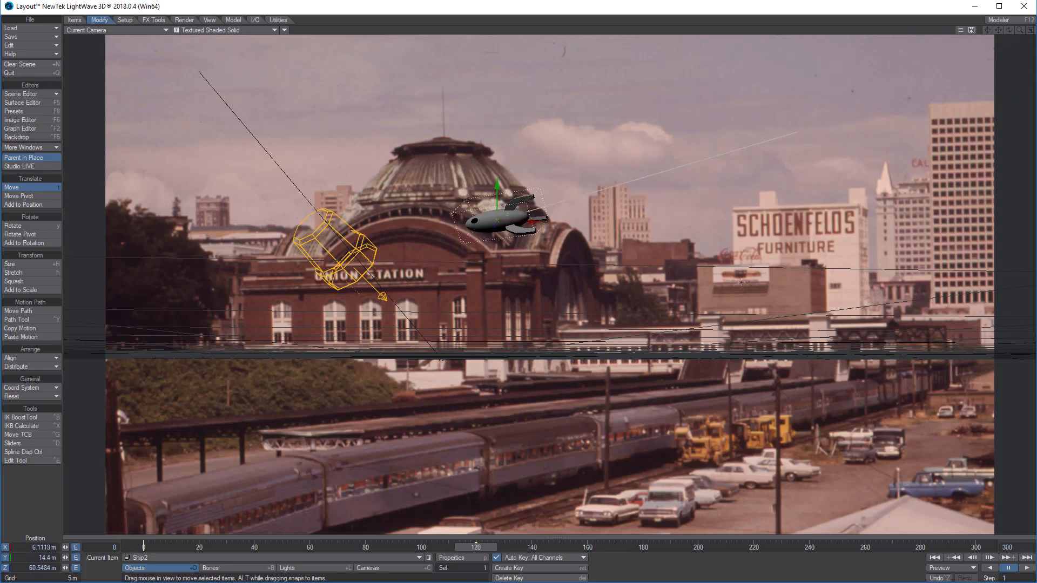
pyautogui.moveTo(706, 276); pyautogui.dragTo(616, 271)
pyautogui.moveTo(706, 276); pyautogui.dragTo(706, 297, button='right')
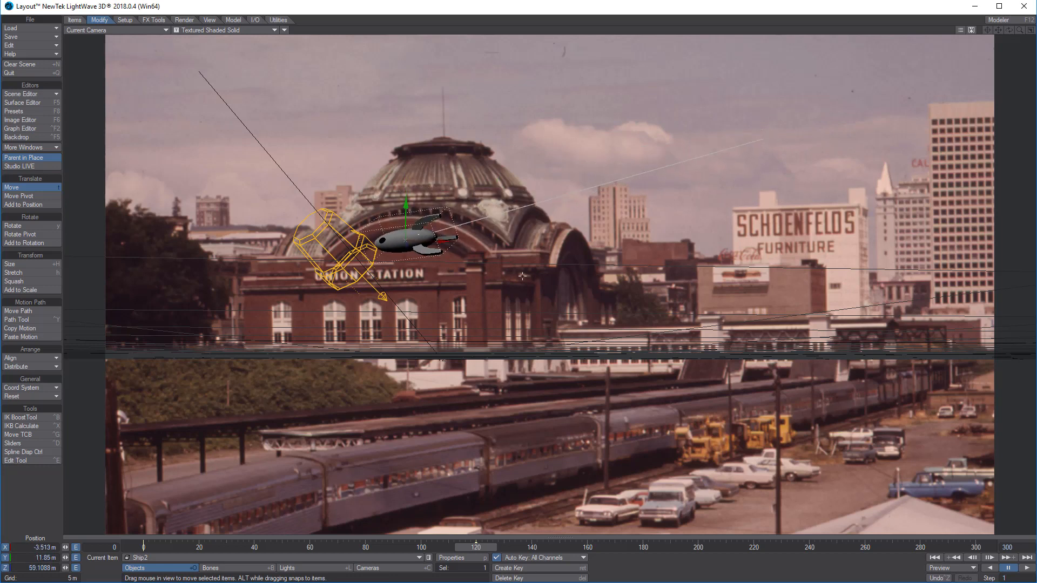
pyautogui.moveTo(707, 276); pyautogui.dragTo(596, 277)
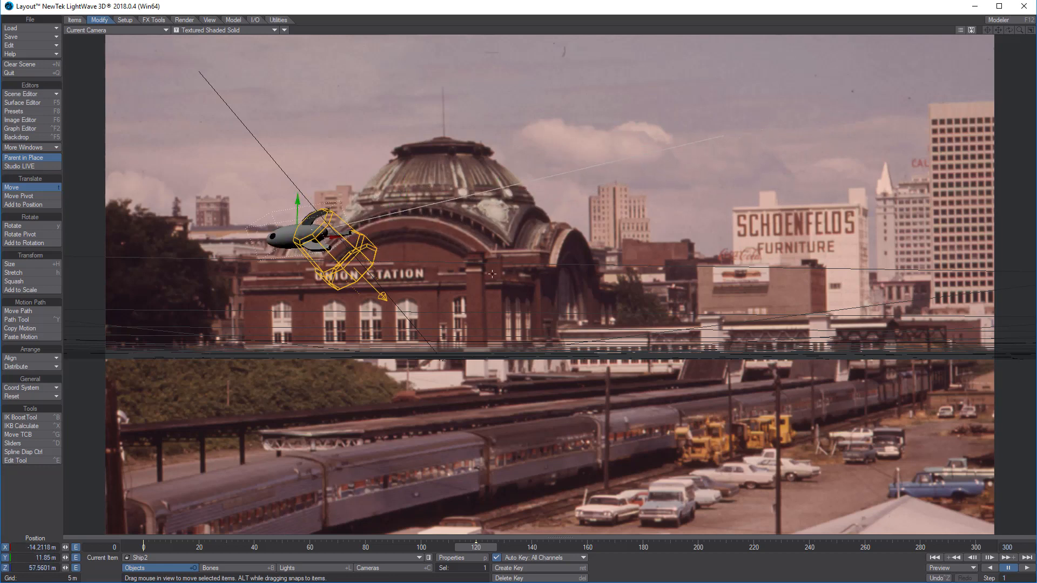
pyautogui.moveTo(706, 276); pyautogui.dragTo(706, 299, button='right')
pyautogui.moveTo(706, 276); pyautogui.dragTo(671, 276)
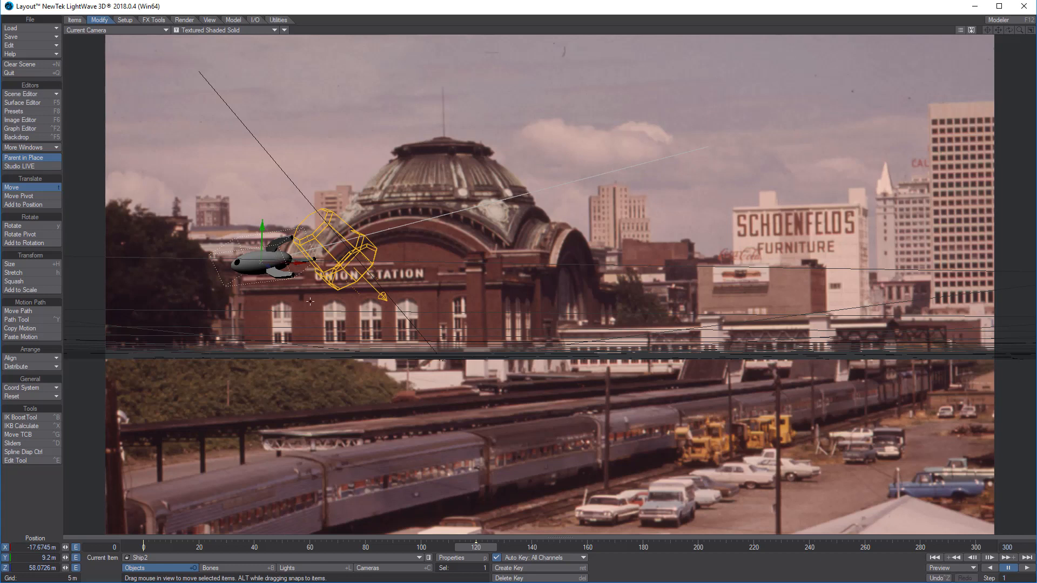
pyautogui.moveTo(290, 271); pyautogui.dragTo(290, 274, button='right')
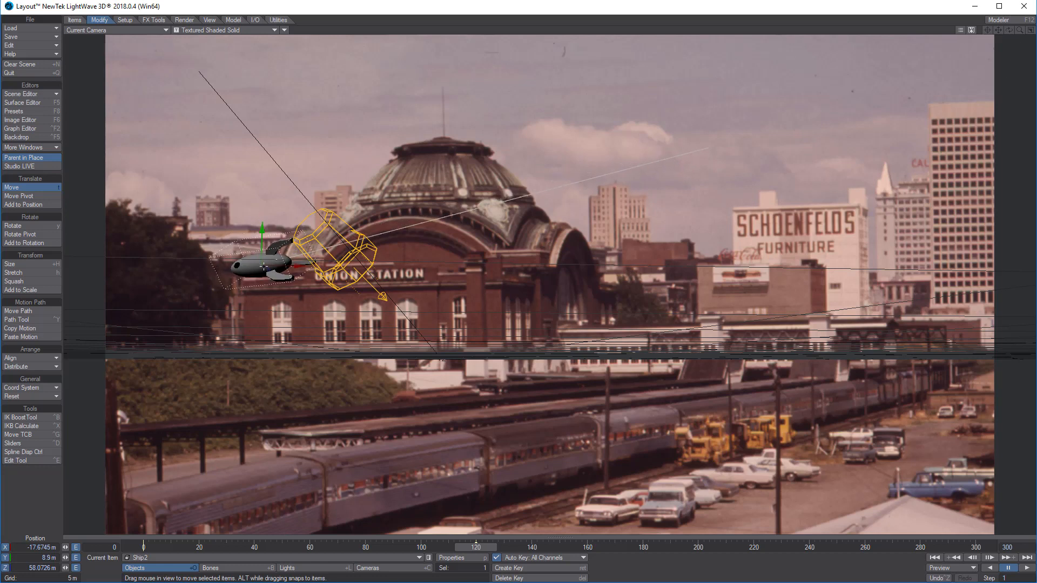
# - At frame 300, raise the rocket to Y 15 m and rotate it toward the camera to 57.00° heading, -320.30° pitch and -100.00° bank
pyautogui.moveTo(477, 547); pyautogui.dragTo(144, 548)
pyautogui.moveTo(318, 286); pyautogui.dragTo(318, 225, button='right')
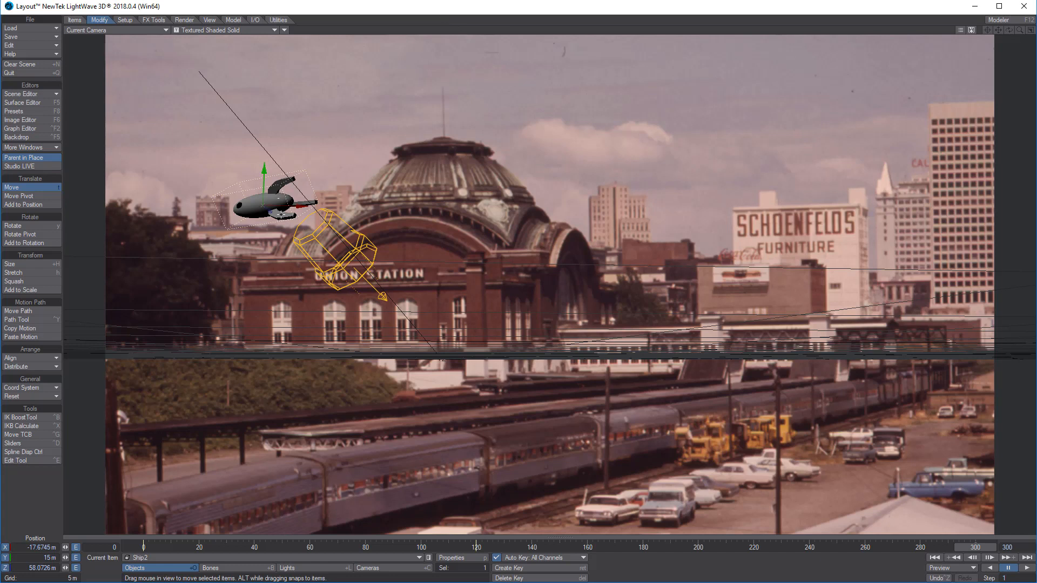
pyautogui.press('y')
pyautogui.moveTo(282, 213); pyautogui.dragTo(258, 186)
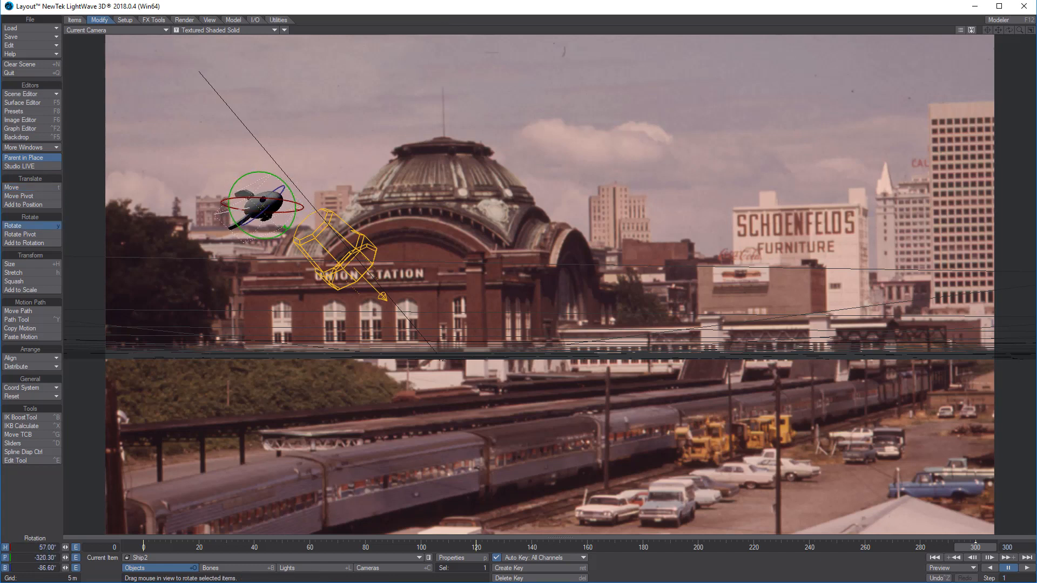
pyautogui.moveTo(405, 336); pyautogui.dragTo(389, 336, button='right')
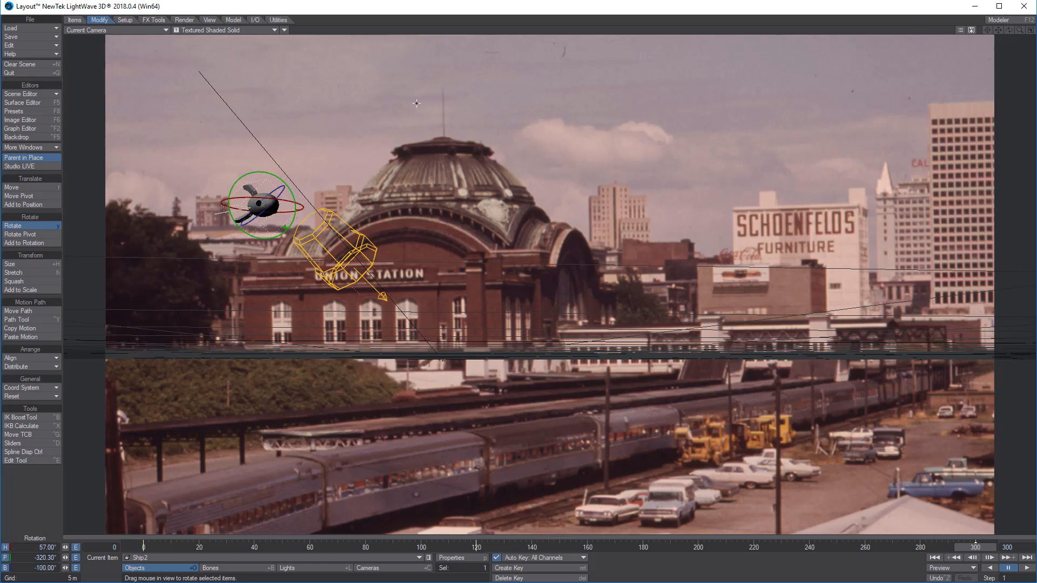
# - Bring the frame 300 rocket close to the camera, at about X 2.63 m, Y 100 mm, Z -15.46 m
pyautogui.press('t')
pyautogui.moveTo(417, 103); pyautogui.dragTo(453, 162)
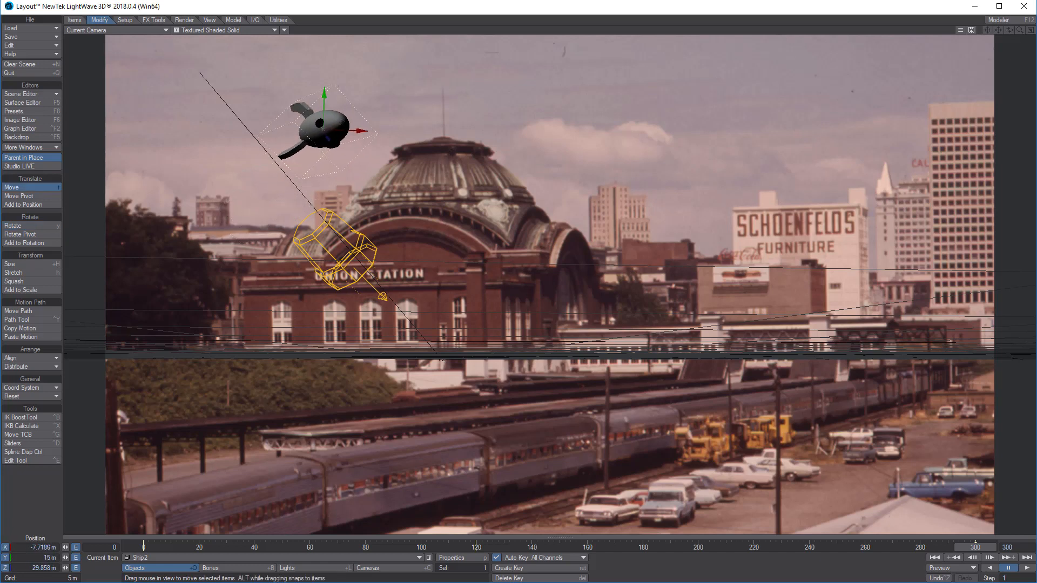
pyautogui.moveTo(453, 162); pyautogui.dragTo(454, 182, button='right')
pyautogui.moveTo(407, 38); pyautogui.dragTo(424, 96)
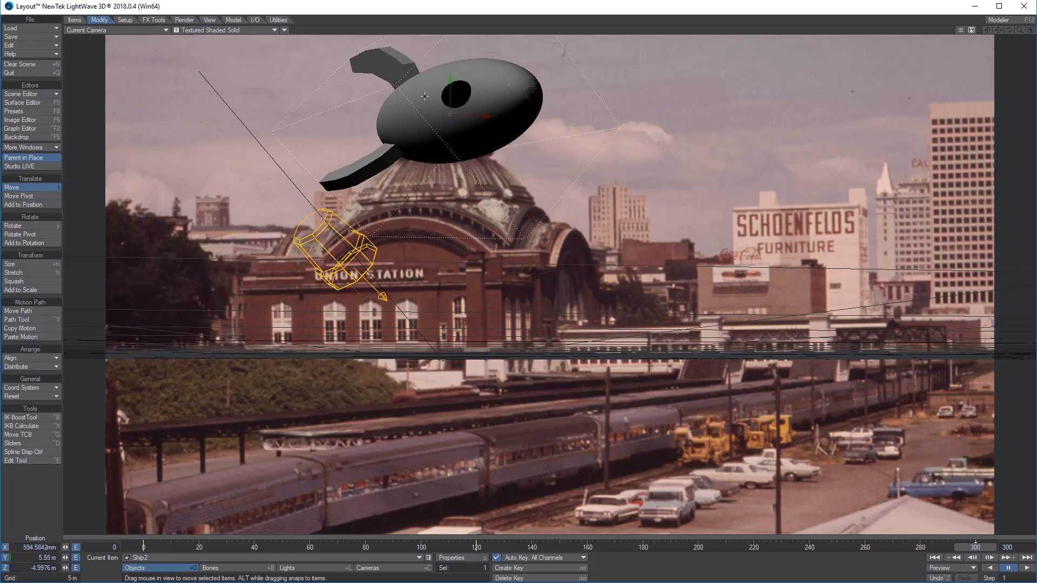
pyautogui.moveTo(424, 96); pyautogui.dragTo(425, 107, button='right')
pyautogui.moveTo(425, 107); pyautogui.dragTo(429, 125)
pyautogui.moveTo(428, 125)
pyautogui.mouseDown(button='right')
pyautogui.moveTo(428, 157)
pyautogui.moveTo(429, 141)
pyautogui.mouseUp(button='right')
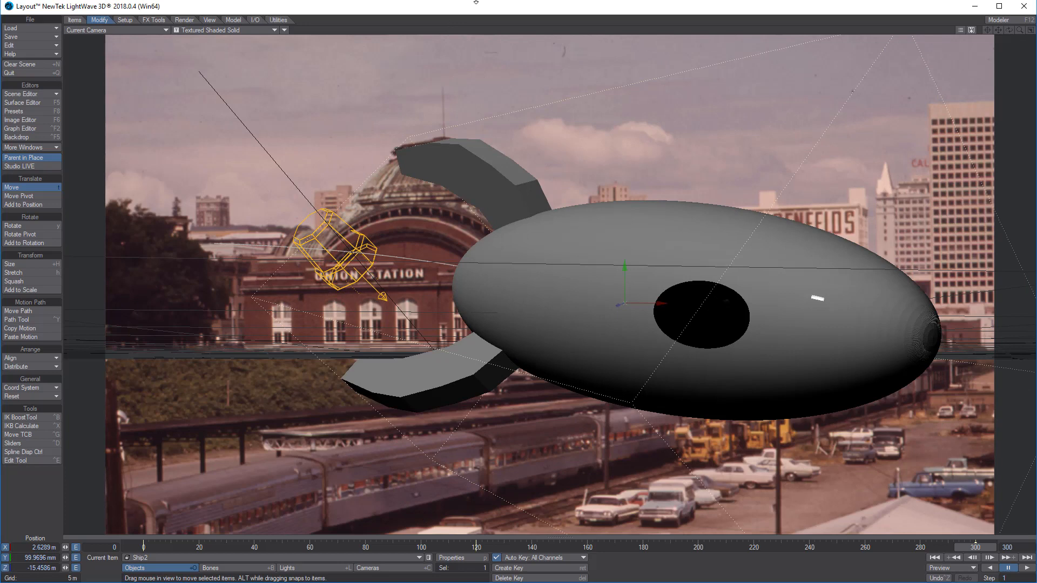
# - Turn the rocket further at frame 300 and move it even closer, so its hull fills the right side of the camera view
pyautogui.press('y')
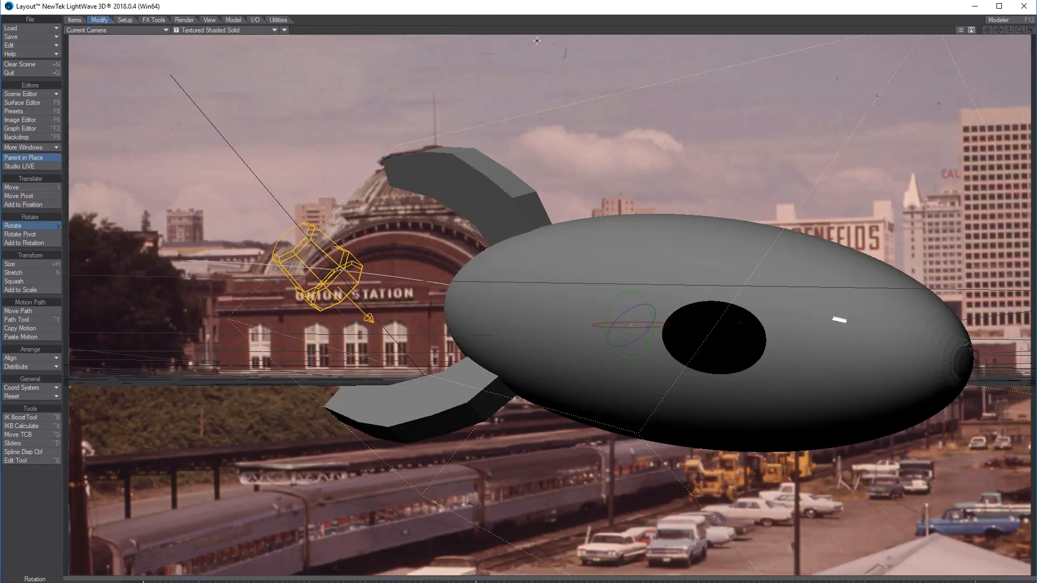
pyautogui.moveTo(611, 270); pyautogui.dragTo(632, 365)
pyautogui.press('t')
pyautogui.moveTo(516, 210); pyautogui.dragTo(516, 243, button='right')
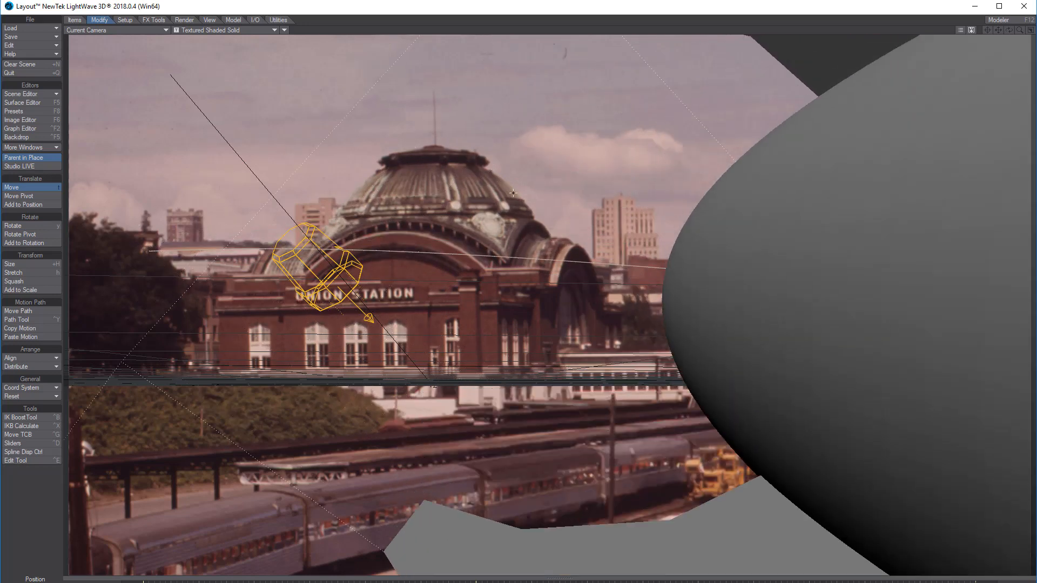
pyautogui.moveTo(513, 193); pyautogui.dragTo(503, 165)
# - Enable a fixed near clip distance of 100 mm in the display preferences
pyautogui.press('d')
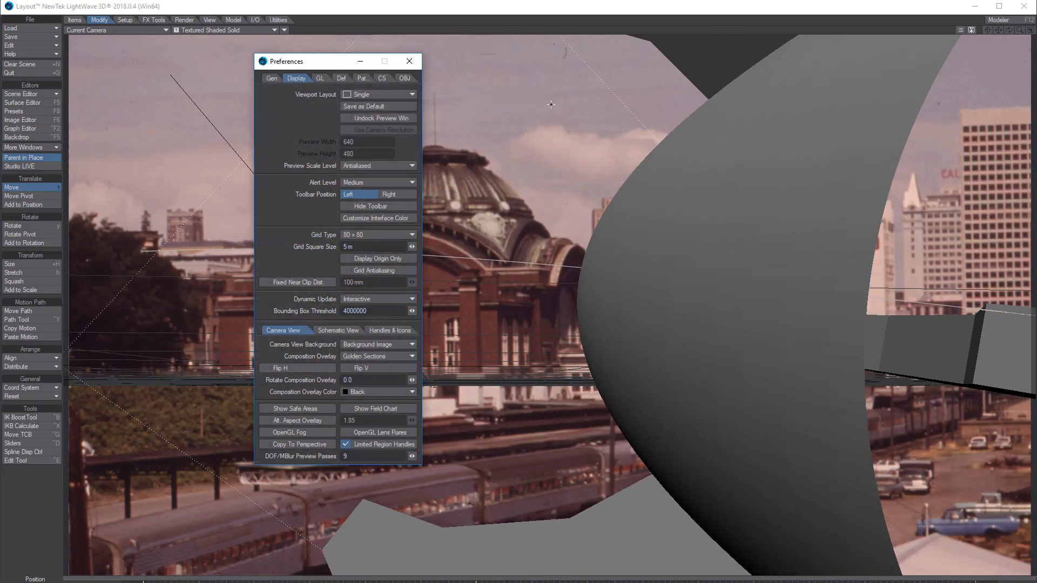
pyautogui.click(267, 283)
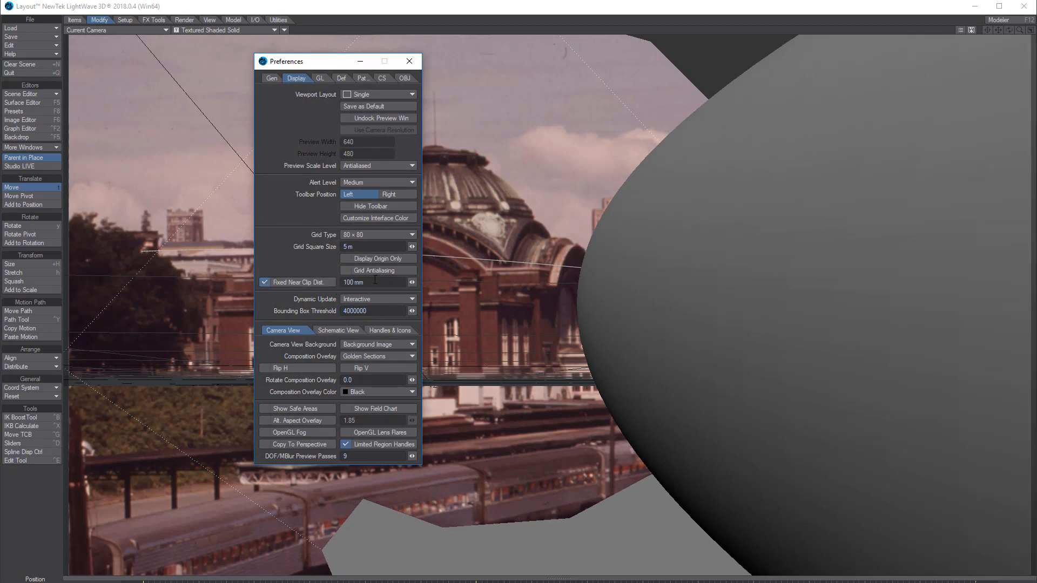
pyautogui.click(410, 61)
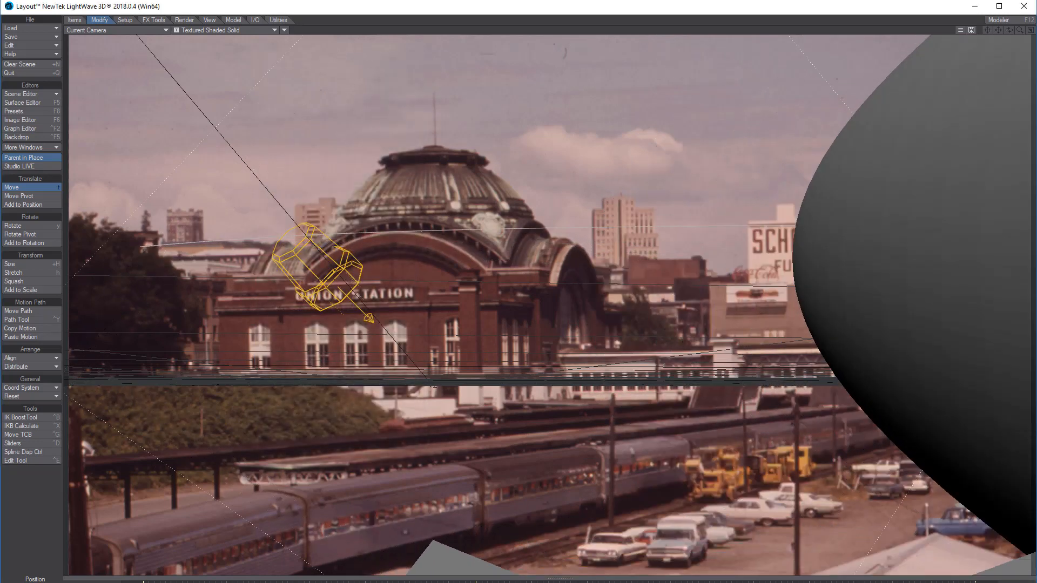
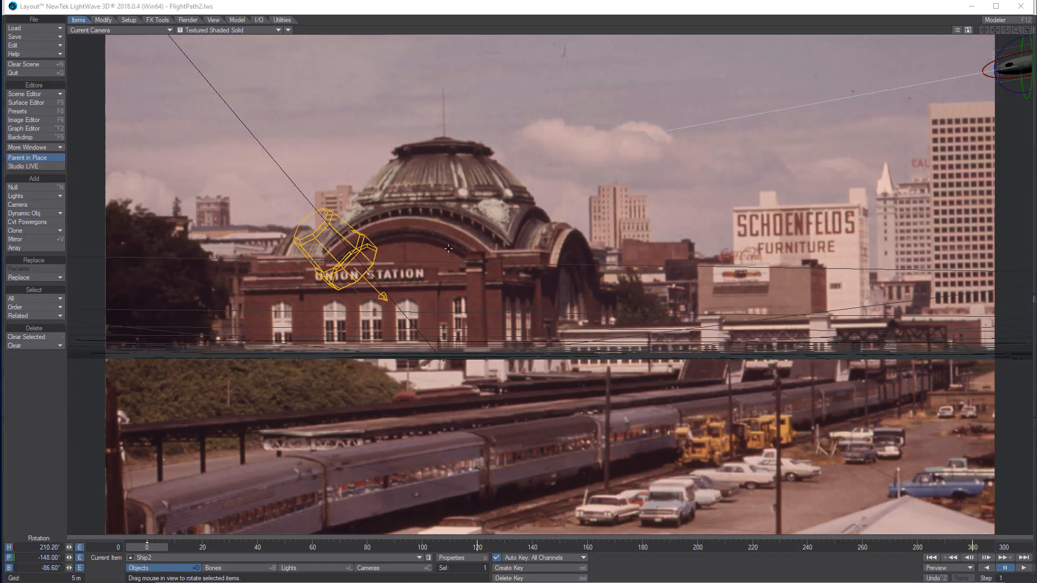
# - Scrub through the first part of the rocket's flight in the camera view, and examine its motion path in the Top view
pyautogui.click(153, 547)
pyautogui.moveTo(150, 548); pyautogui.dragTo(381, 549)
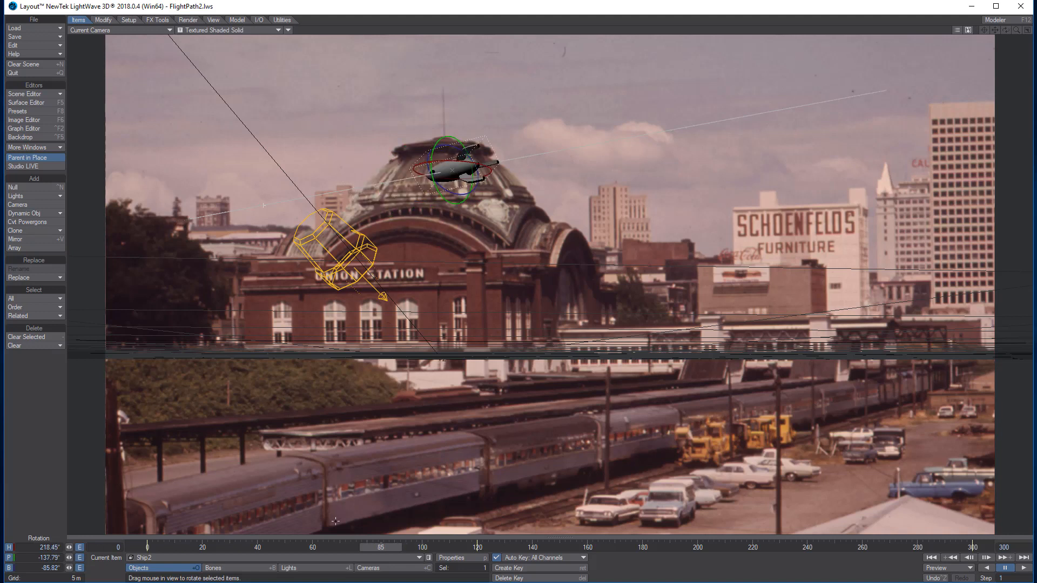
pyautogui.moveTo(381, 548)
pyautogui.mouseDown()
pyautogui.moveTo(335, 549)
pyautogui.moveTo(477, 549)
pyautogui.moveTo(326, 549)
pyautogui.moveTo(398, 549)
pyautogui.mouseUp()
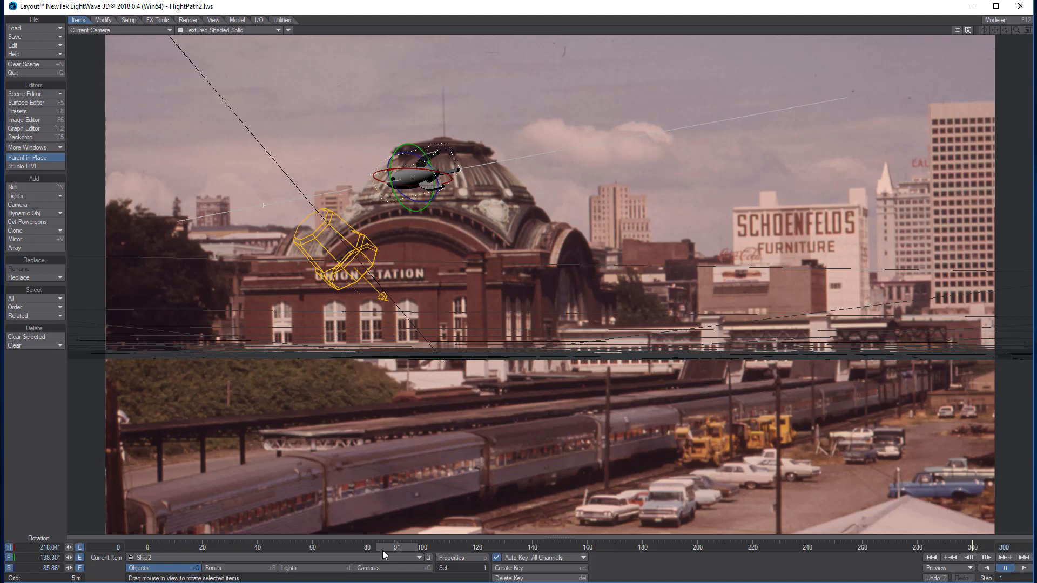
pyautogui.moveTo(402, 547); pyautogui.dragTo(372, 547)
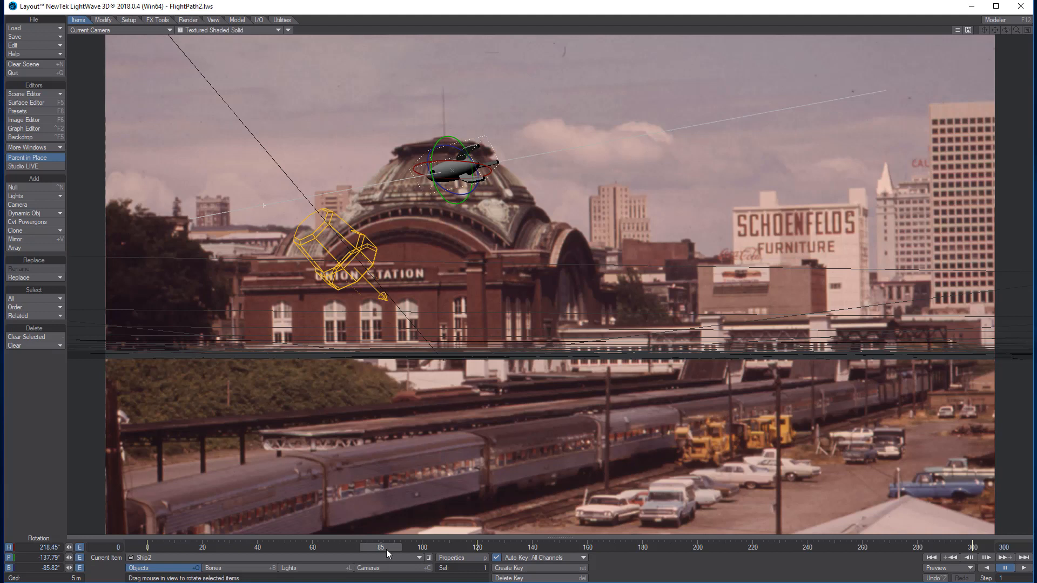
pyautogui.moveTo(386, 550); pyautogui.dragTo(356, 549)
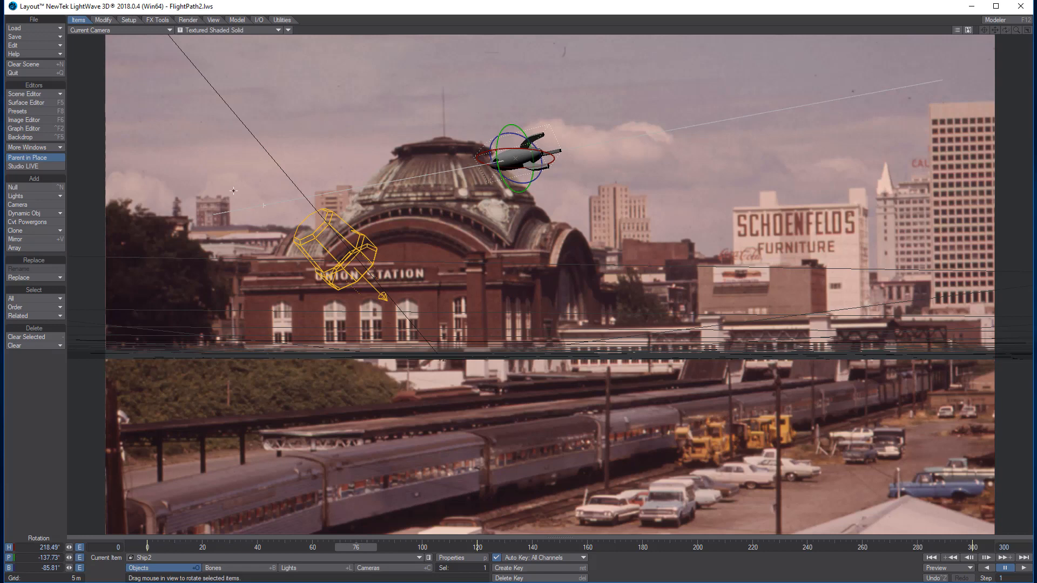
pyautogui.press('2')
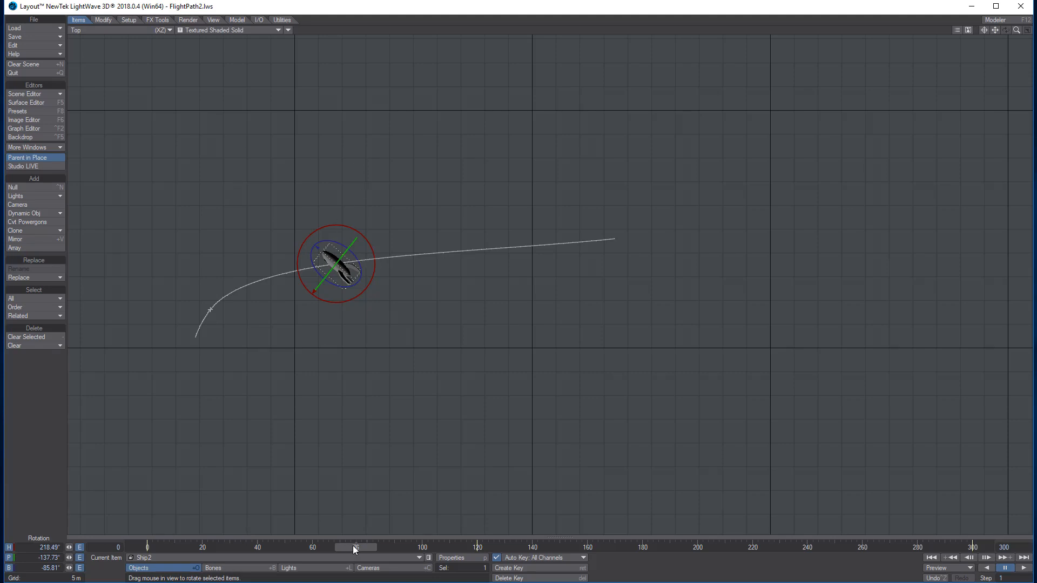
pyautogui.moveTo(352, 546); pyautogui.dragTo(315, 547)
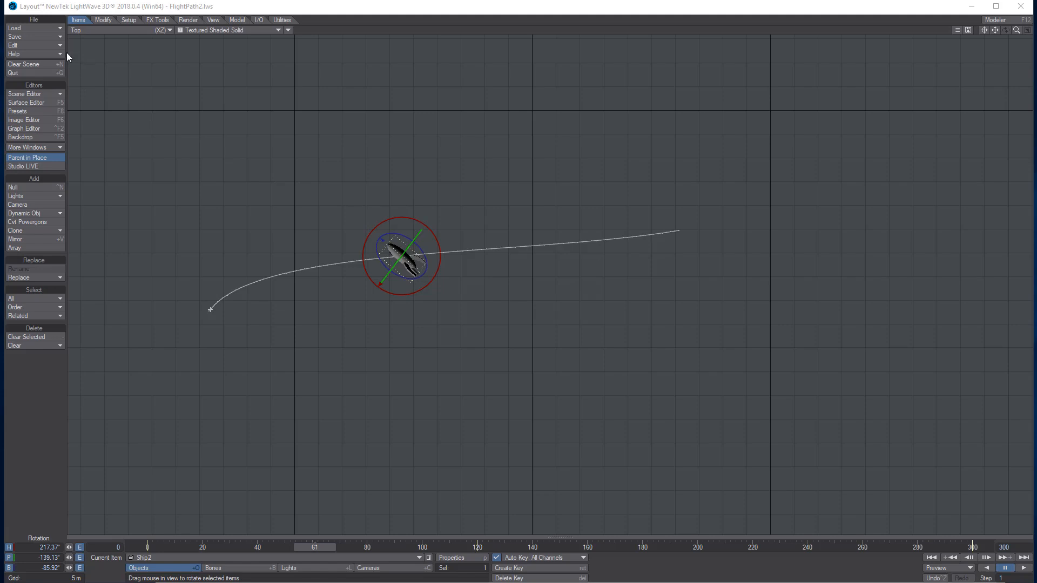
# - In the OpenGL preferences, set both the motion path pre-frames and post-frames to 300 to display the rocket's entire flight path
pyautogui.click(53, 47)
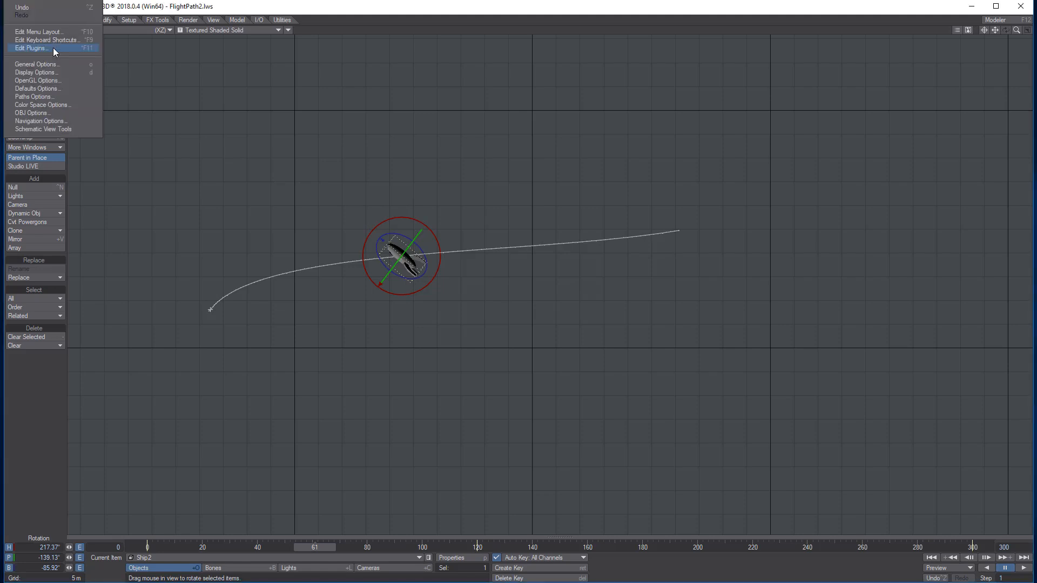
pyautogui.click(52, 80)
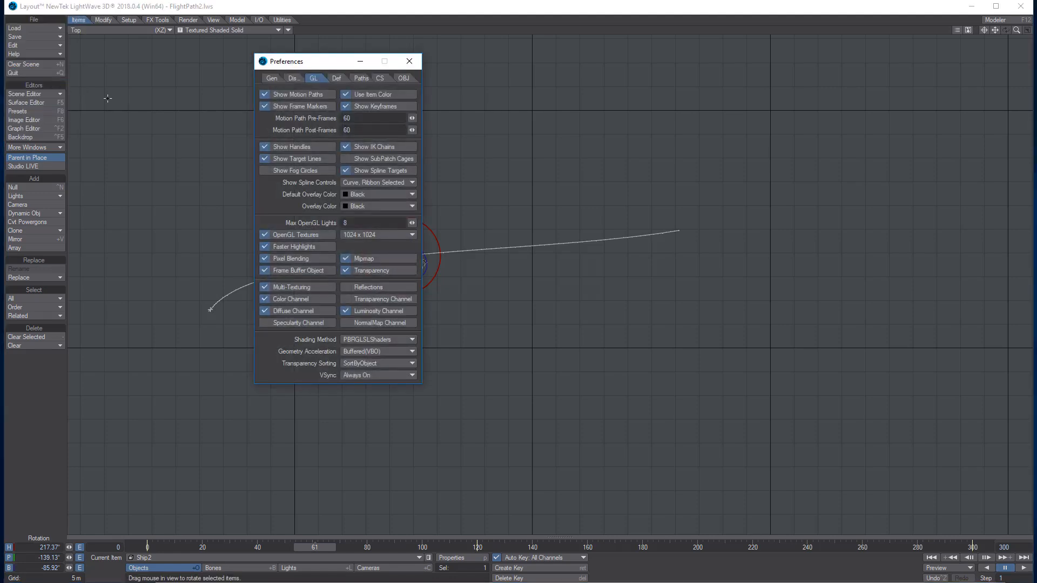
pyautogui.moveTo(325, 64); pyautogui.dragTo(566, 77)
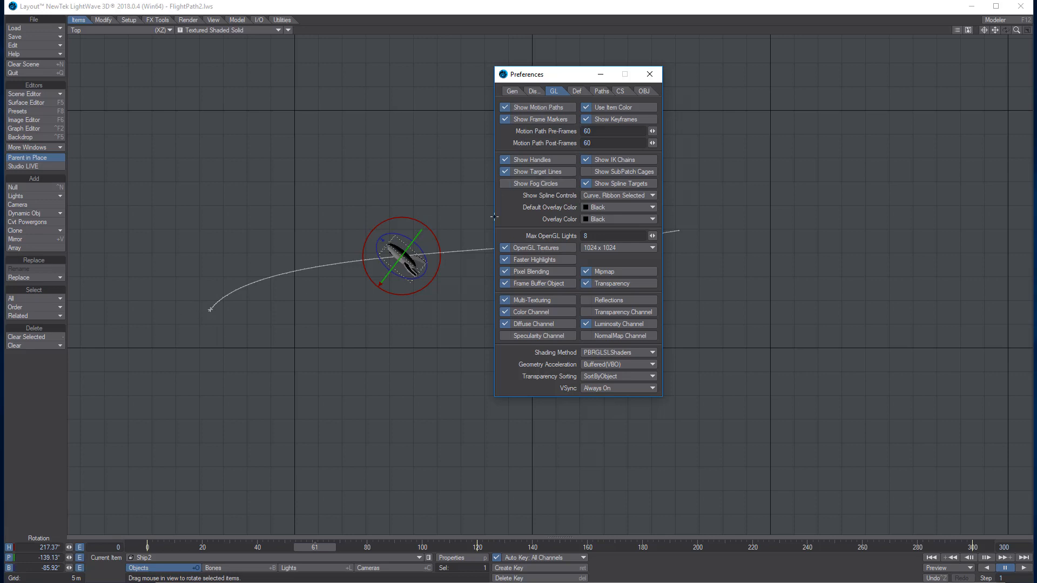
pyautogui.click(545, 135)
pyautogui.moveTo(574, 74); pyautogui.dragTo(804, 39)
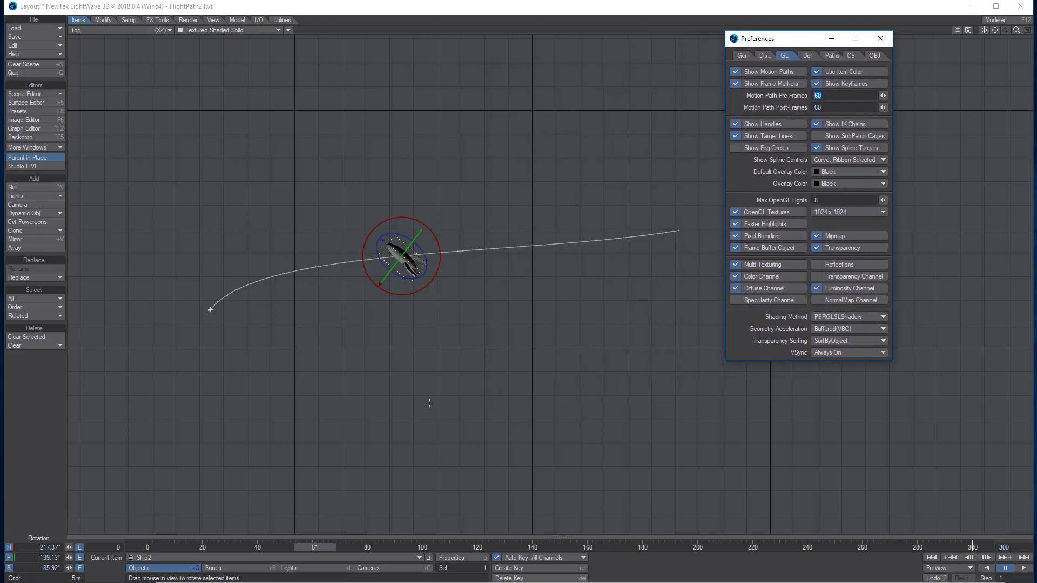
pyautogui.moveTo(329, 547)
pyautogui.mouseDown()
pyautogui.moveTo(150, 547)
pyautogui.moveTo(510, 547)
pyautogui.moveTo(348, 547)
pyautogui.mouseUp()
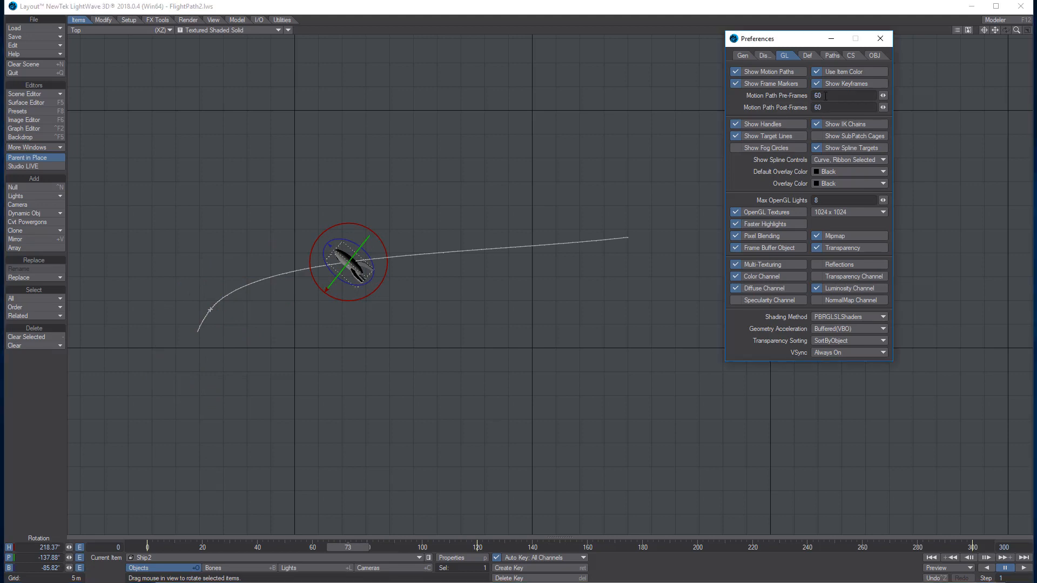
pyautogui.click(820, 96)
pyautogui.write('300')
pyautogui.press('Tab')
pyautogui.write('300')
pyautogui.press('Tab')
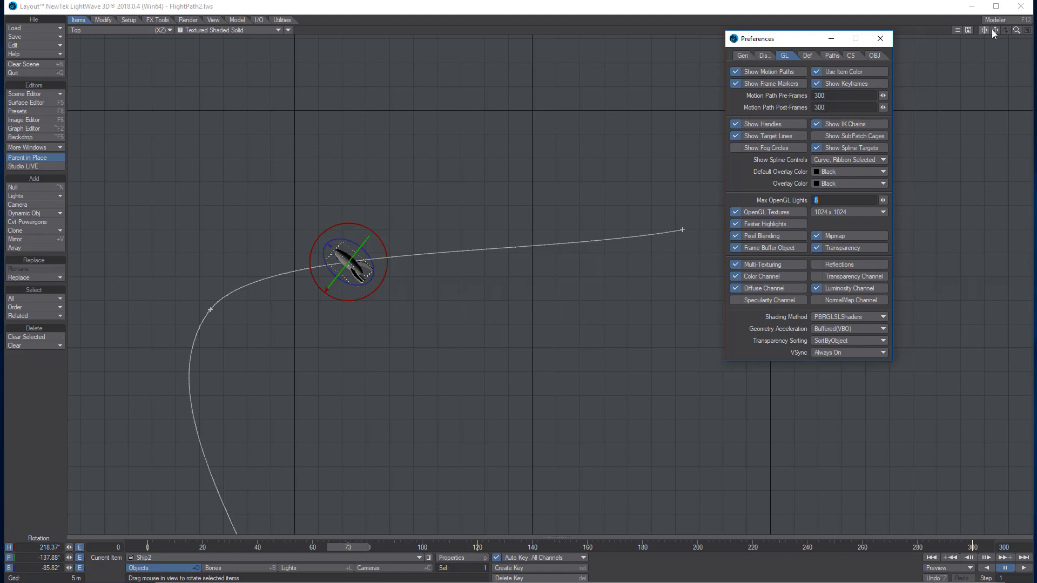
pyautogui.moveTo(995, 34); pyautogui.dragTo(995, 58)
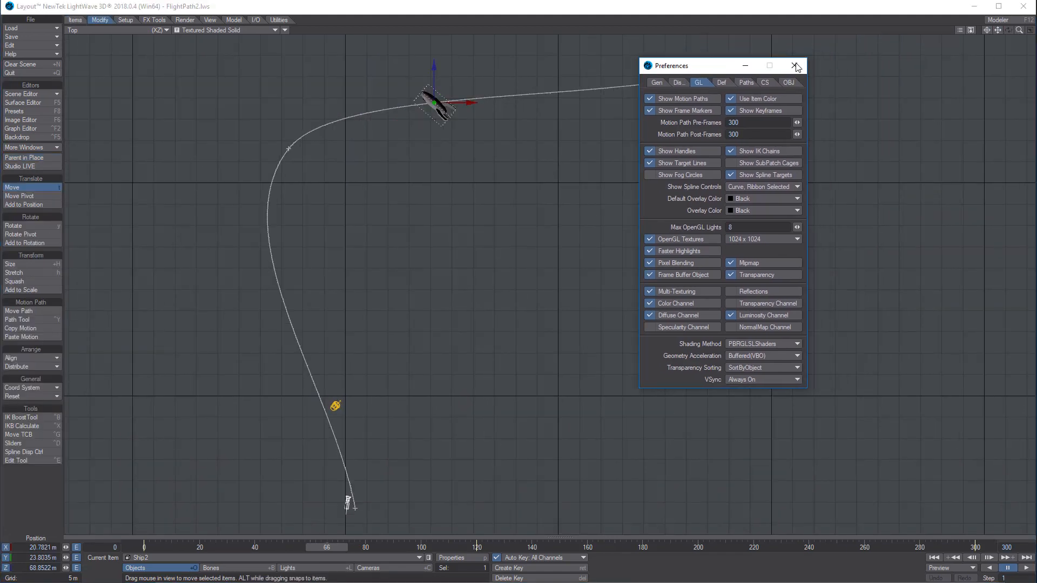
pyautogui.click(795, 66)
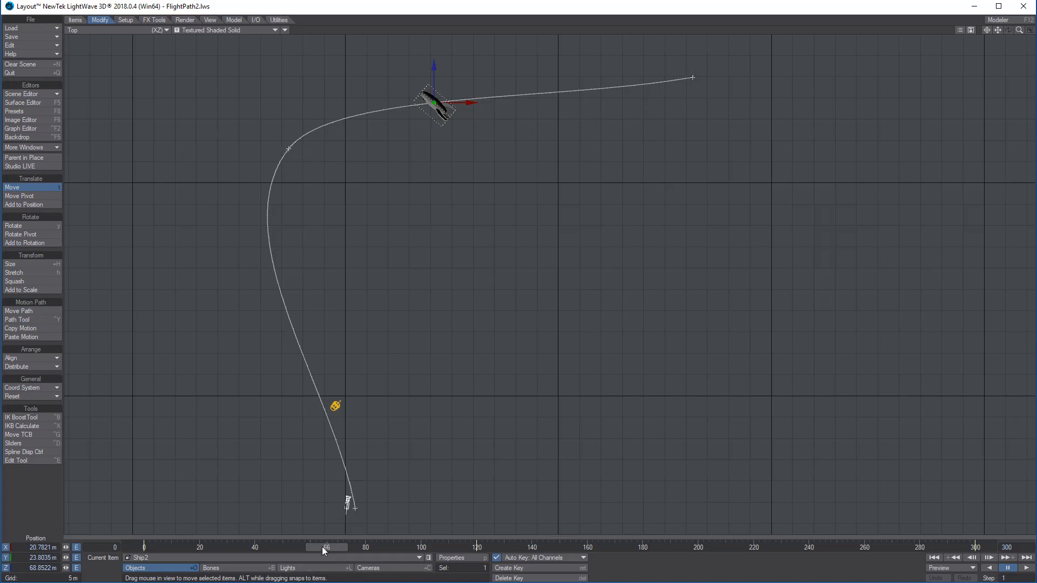
# - At frame 46, shift the rocket's whole motion path slightly with Move Path in the Top and Back views
pyautogui.moveTo(322, 547); pyautogui.dragTo(271, 547)
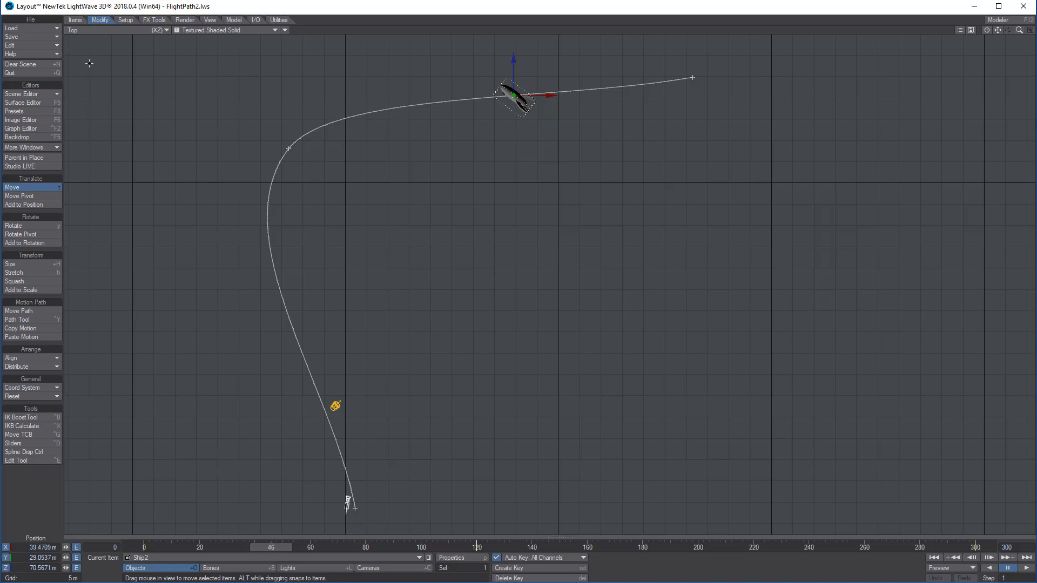
pyautogui.click(38, 311)
pyautogui.moveTo(274, 183)
pyautogui.mouseDown()
pyautogui.moveTo(298, 182)
pyautogui.moveTo(275, 182)
pyautogui.mouseUp()
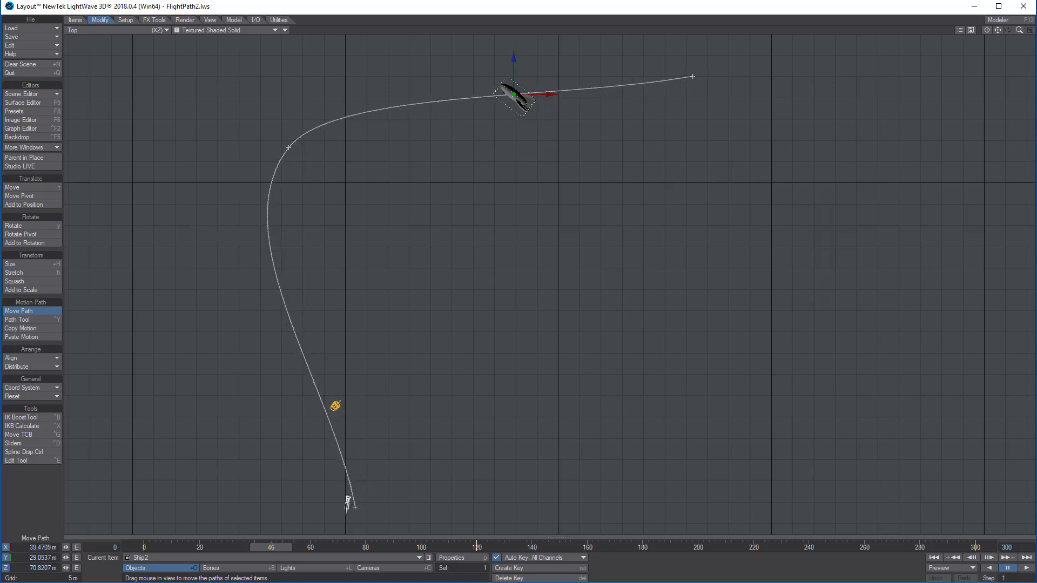
pyautogui.press('1')
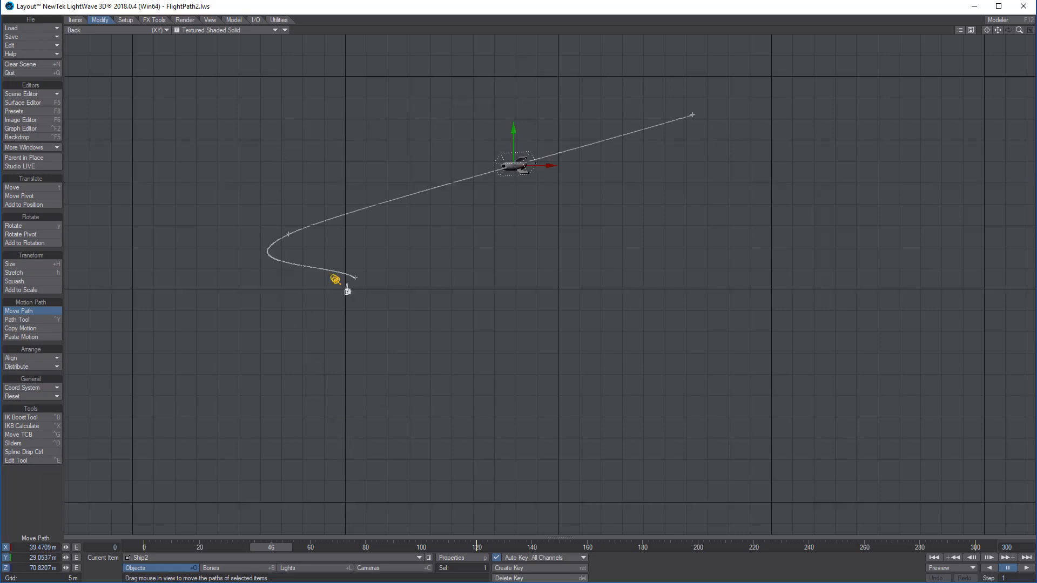
pyautogui.moveTo(355, 184); pyautogui.dragTo(360, 177)
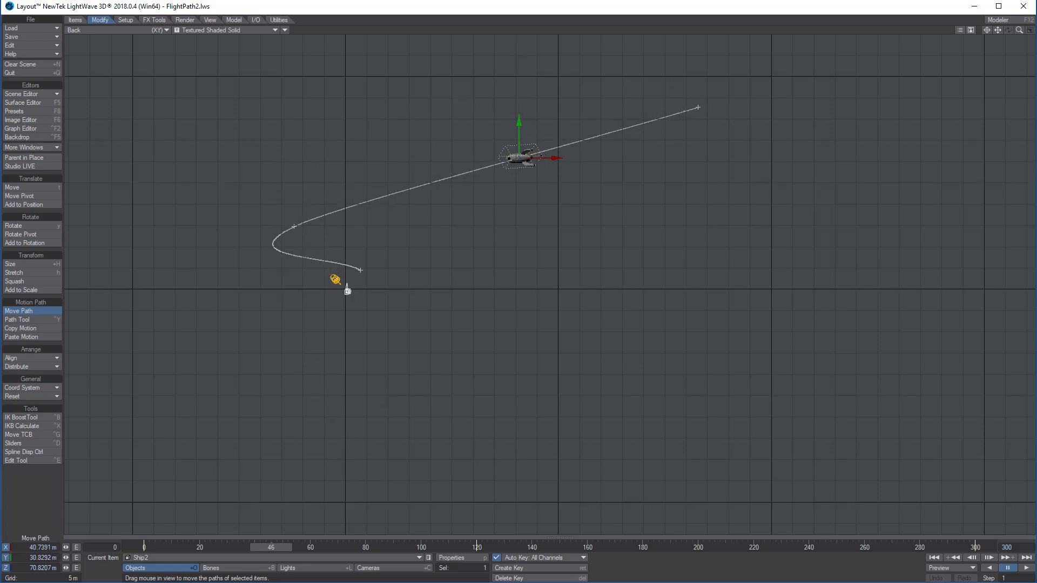
# - With the Path Tool in the Back view, raise the path's middle key and lower its start and end keys slightly
pyautogui.click(22, 320)
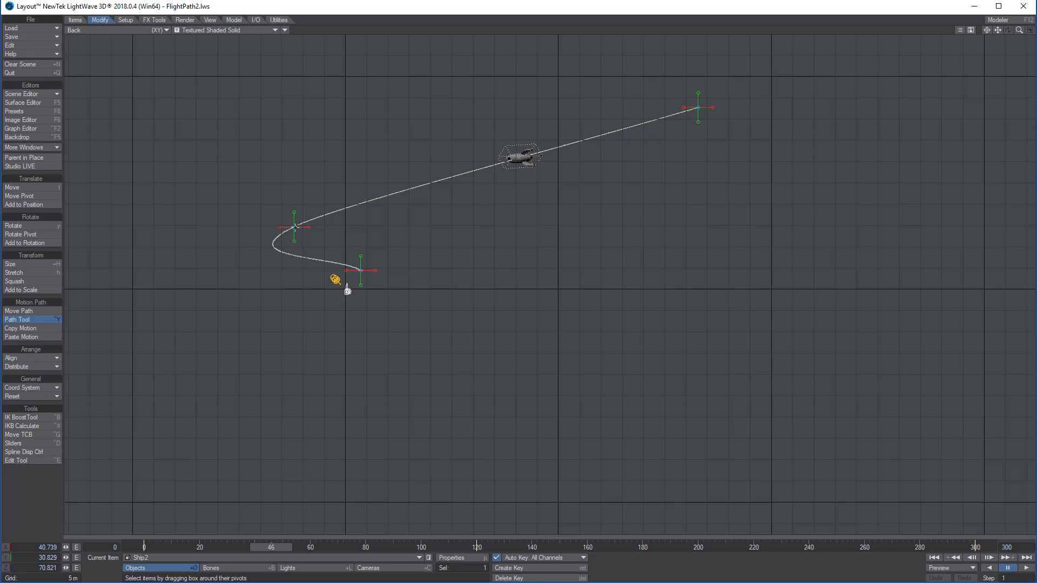
pyautogui.moveTo(294, 226)
pyautogui.mouseDown()
pyautogui.moveTo(295, 170)
pyautogui.moveTo(296, 215)
pyautogui.mouseUp()
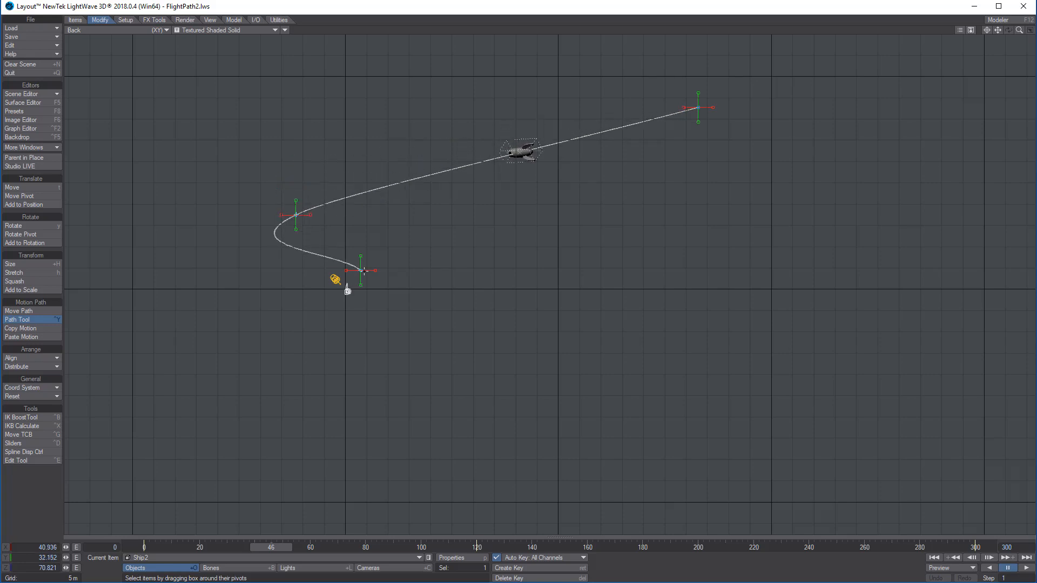
pyautogui.moveTo(362, 271); pyautogui.dragTo(366, 277)
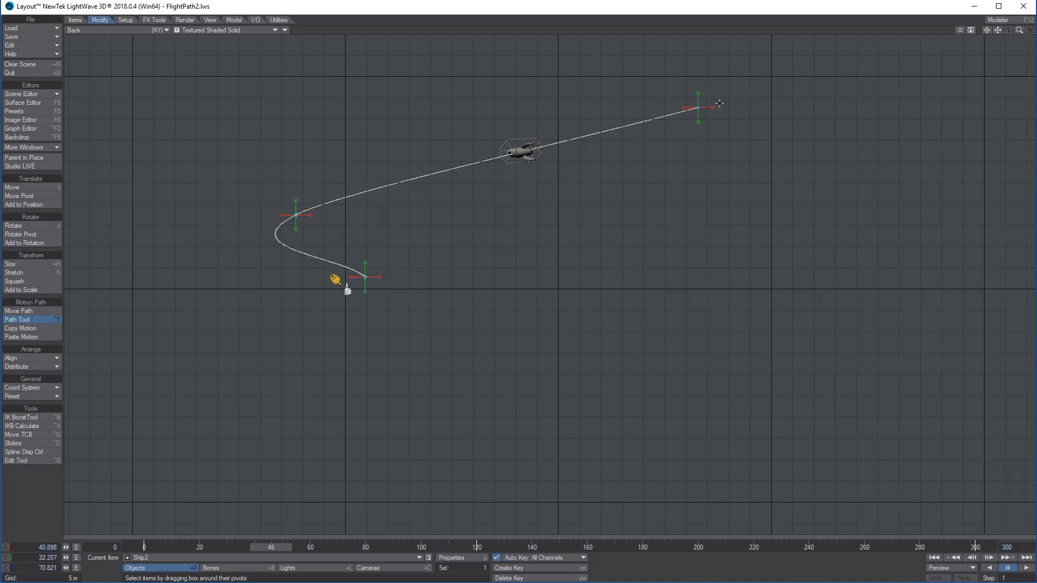
pyautogui.moveTo(699, 108)
pyautogui.mouseDown()
pyautogui.moveTo(694, 80)
pyautogui.moveTo(692, 111)
pyautogui.mouseUp()
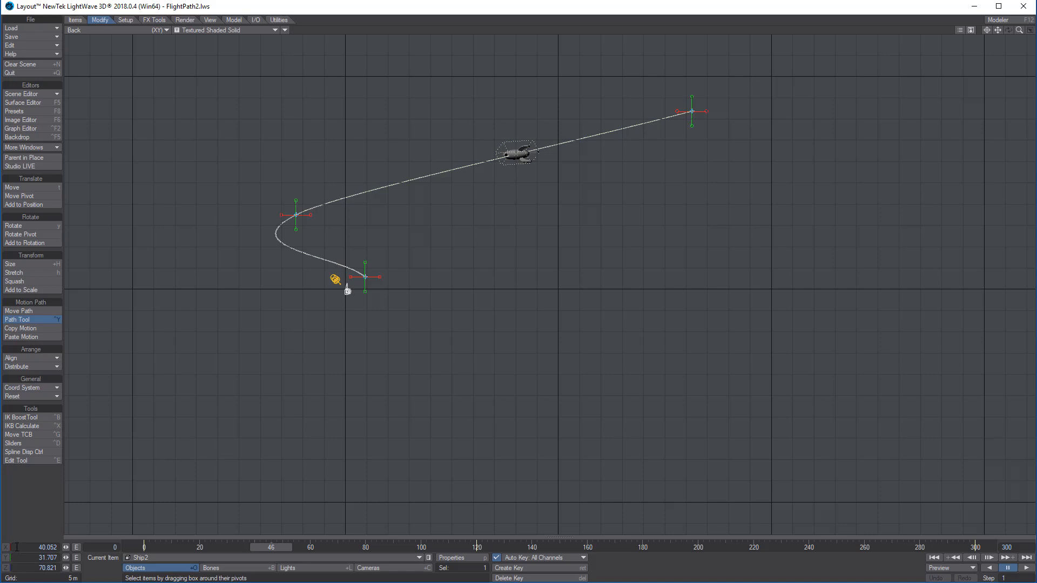
# - Nudge the path's middle key in the Top view, raise it in the Right view, and adjust the start key slightly
pyautogui.press('1')
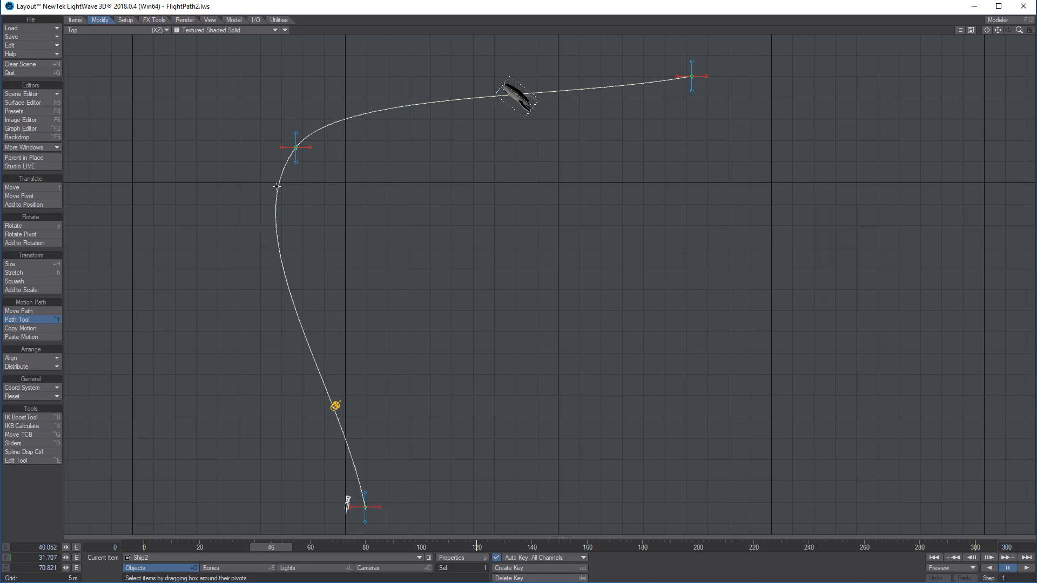
pyautogui.moveTo(296, 154)
pyautogui.mouseDown()
pyautogui.moveTo(291, 176)
pyautogui.moveTo(297, 145)
pyautogui.mouseUp()
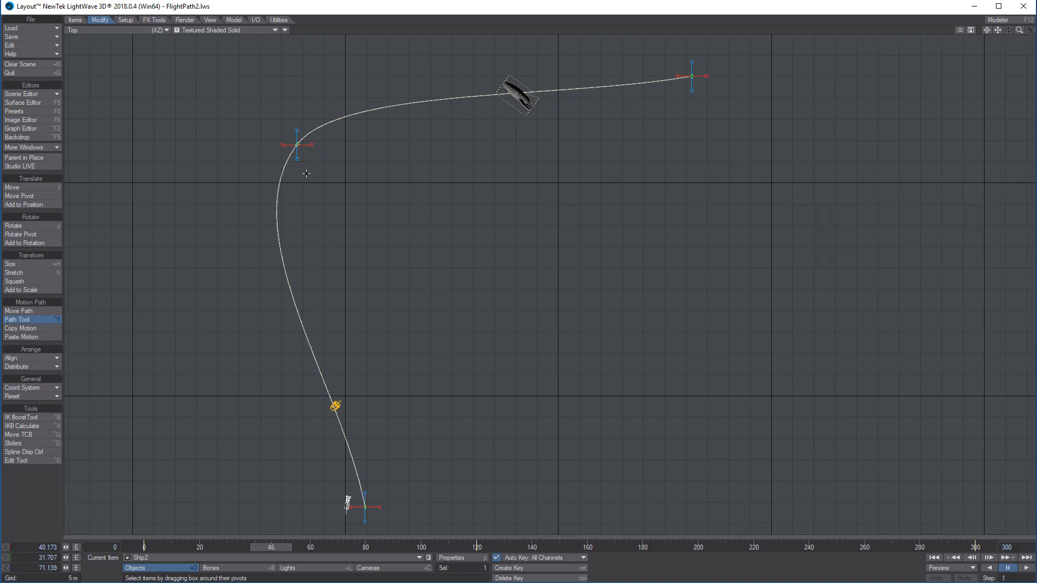
pyautogui.press('3')
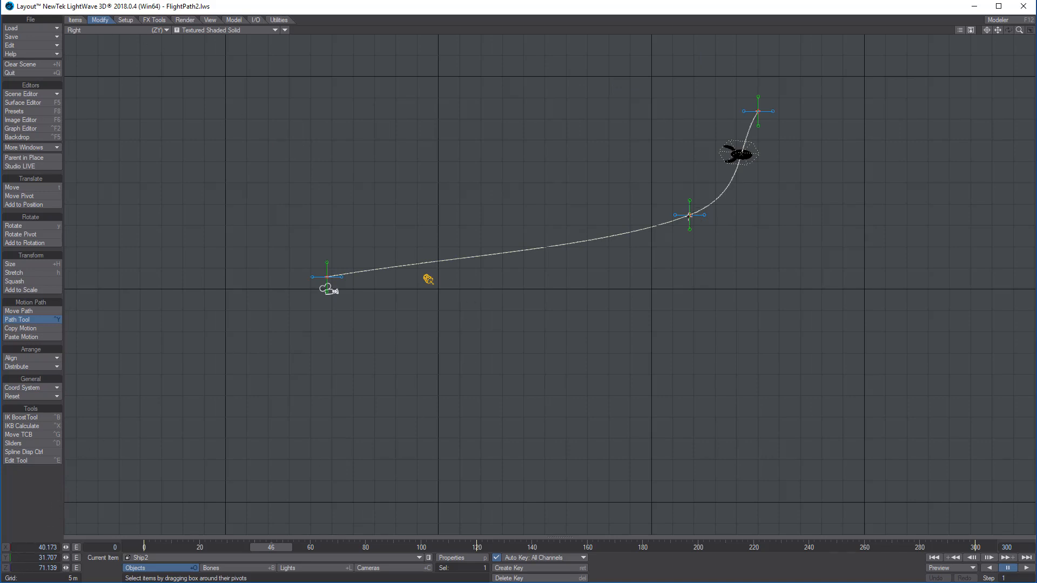
pyautogui.moveTo(689, 215); pyautogui.dragTo(681, 202)
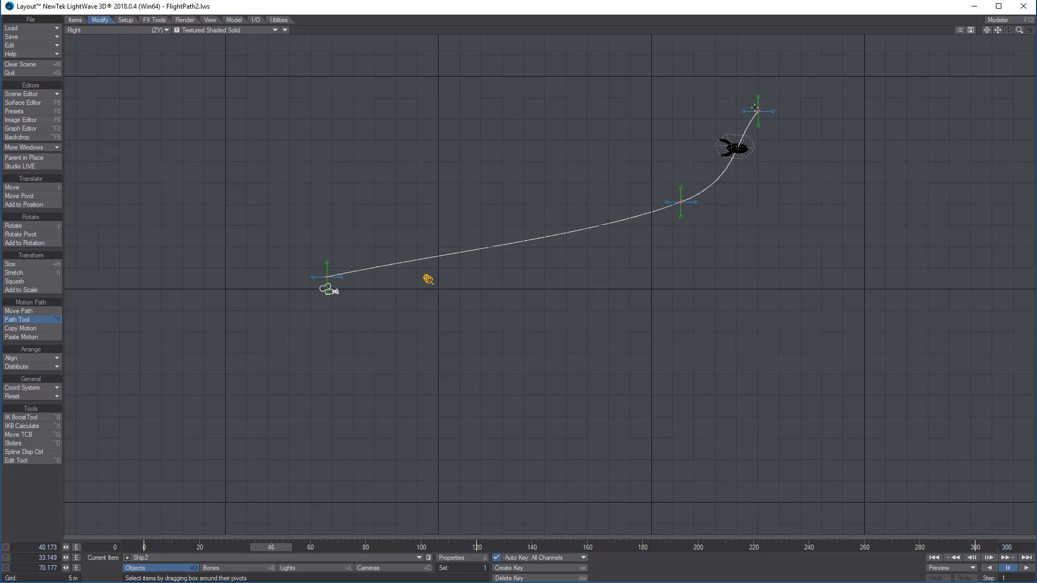
pyautogui.moveTo(759, 110)
pyautogui.mouseDown()
pyautogui.moveTo(778, 111)
pyautogui.moveTo(757, 111)
pyautogui.mouseUp()
pyautogui.press('1')
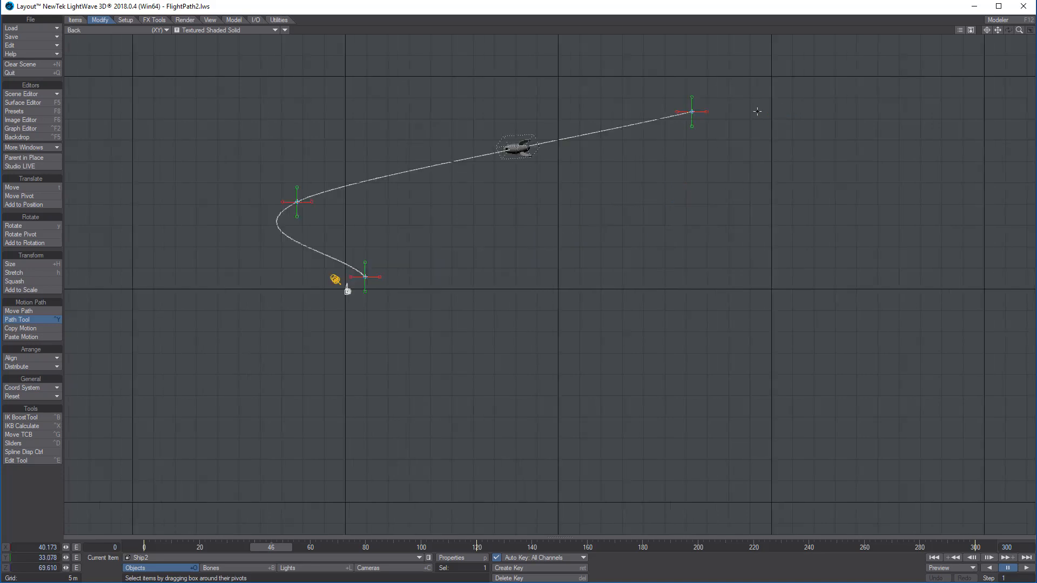
# - Fine-tune the path's middle key in the Perspective view and compare the curve with the Top view
pyautogui.press('4')
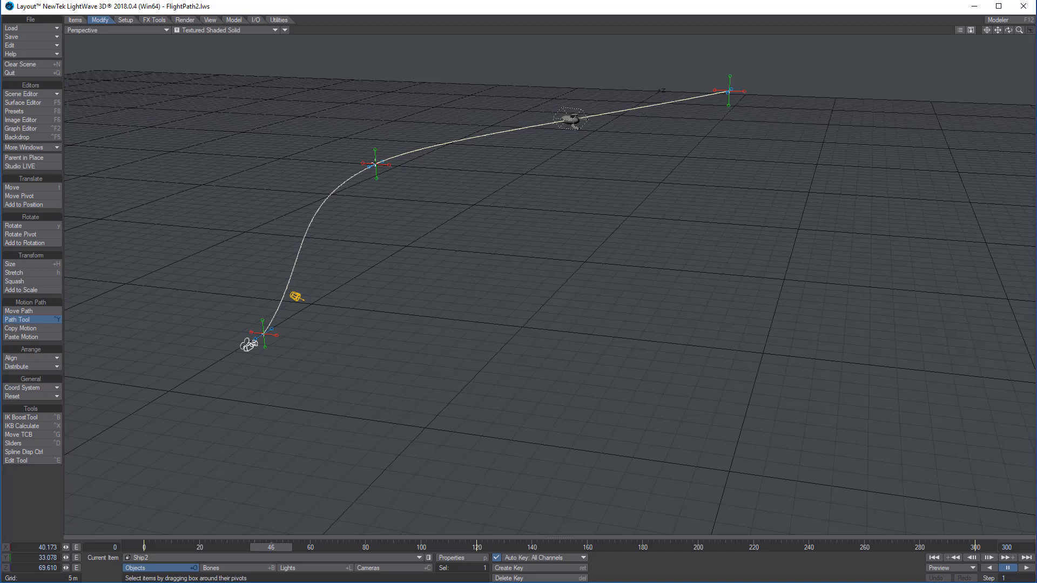
pyautogui.moveTo(375, 163)
pyautogui.mouseDown()
pyautogui.moveTo(352, 155)
pyautogui.moveTo(382, 155)
pyautogui.moveTo(364, 161)
pyautogui.mouseUp()
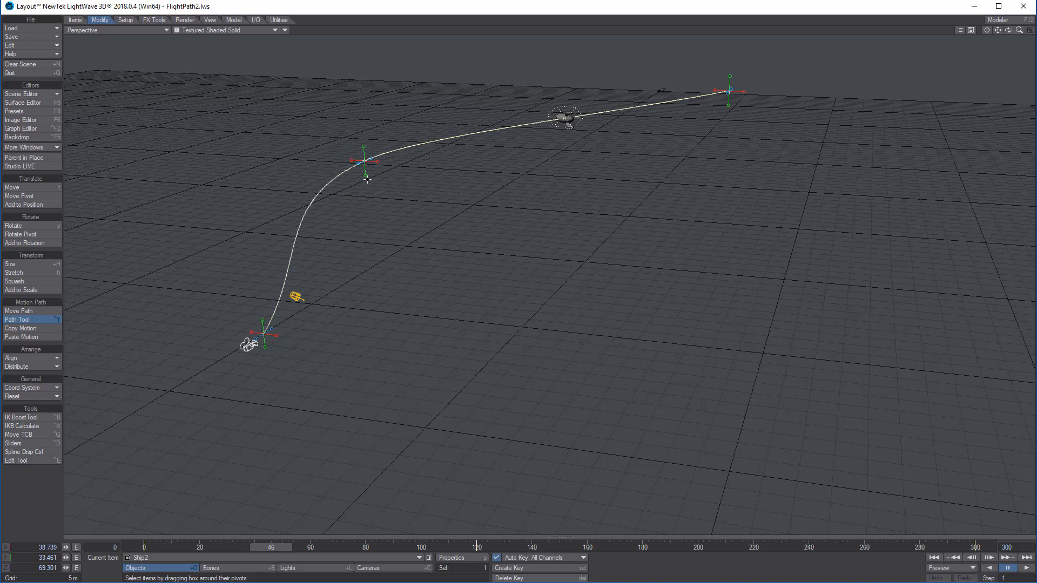
pyautogui.press('2')
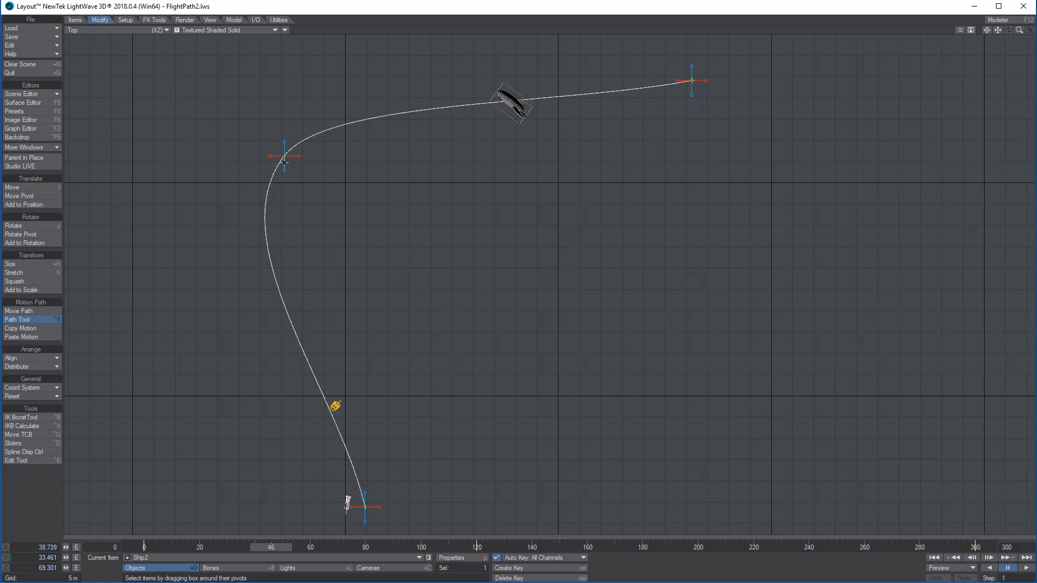
pyautogui.press('4')
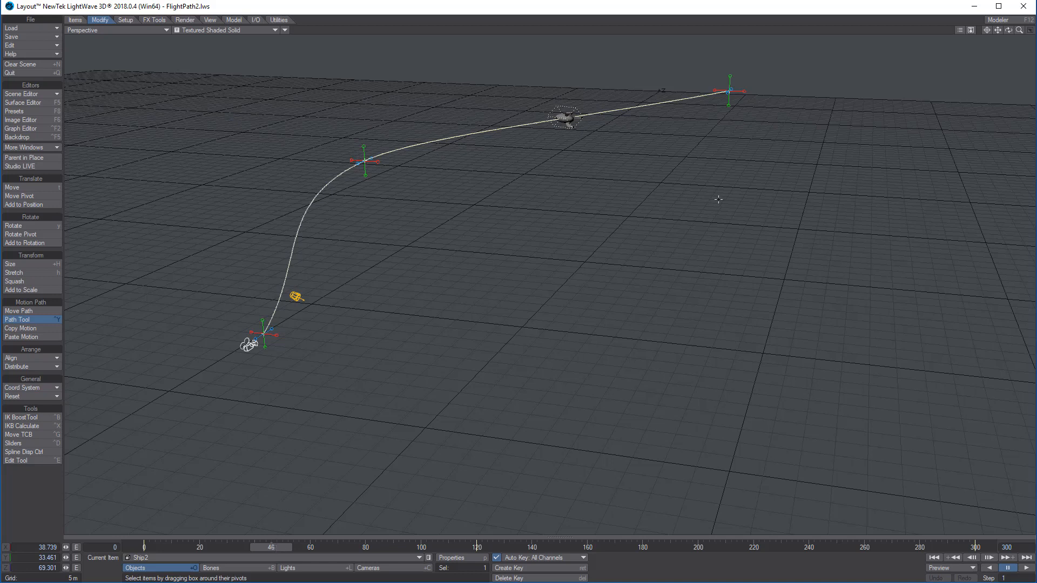
pyautogui.press('2')
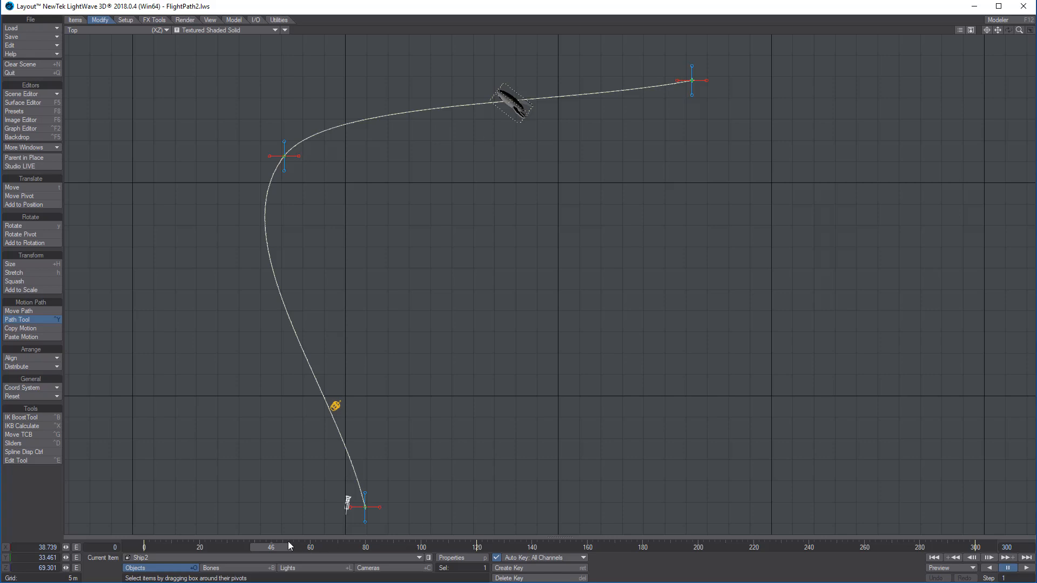
# - Create a motion key for the rocket's position, rotation and scale at frame 55
pyautogui.moveTo(289, 546)
pyautogui.mouseDown()
pyautogui.moveTo(312, 547)
pyautogui.moveTo(296, 546)
pyautogui.mouseUp()
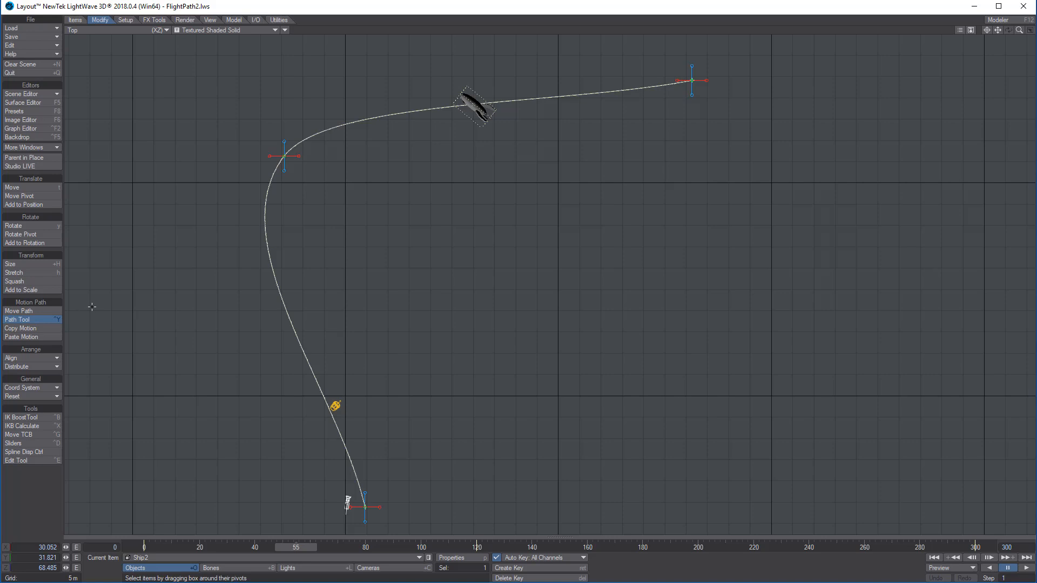
pyautogui.press('t')
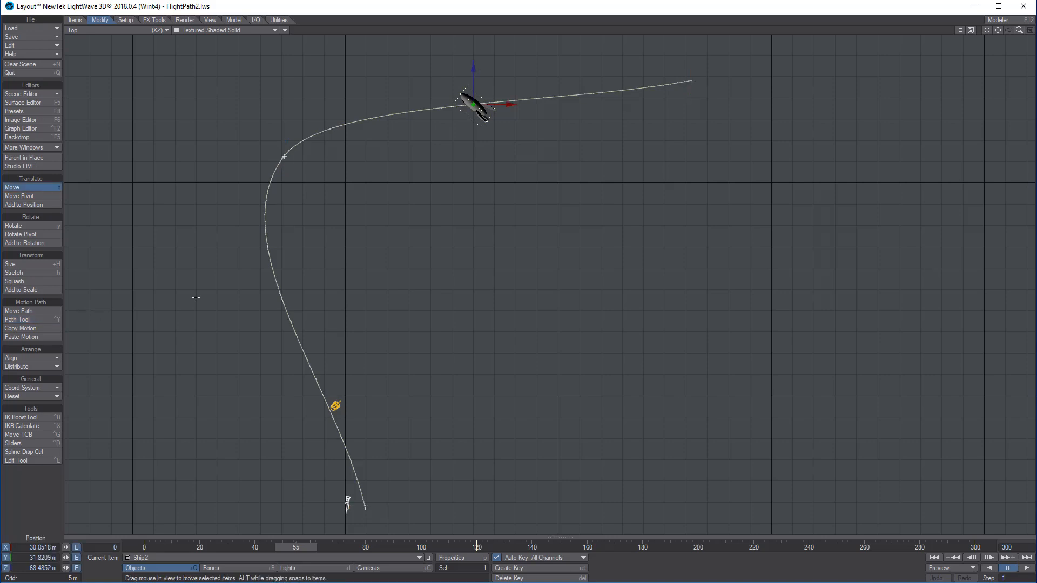
pyautogui.click(530, 568)
pyautogui.moveTo(718, 153); pyautogui.dragTo(668, 181)
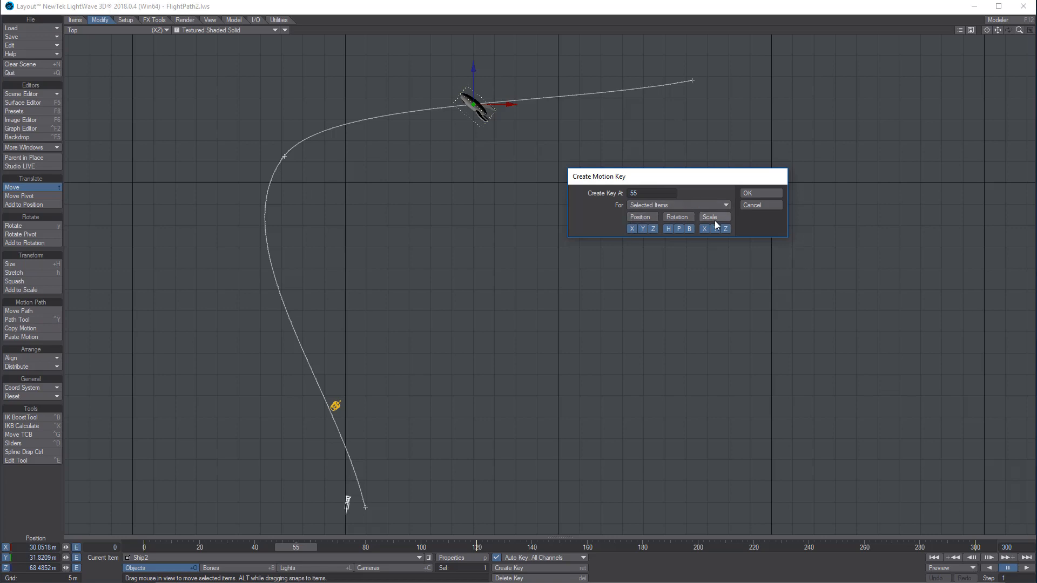
pyautogui.click(758, 194)
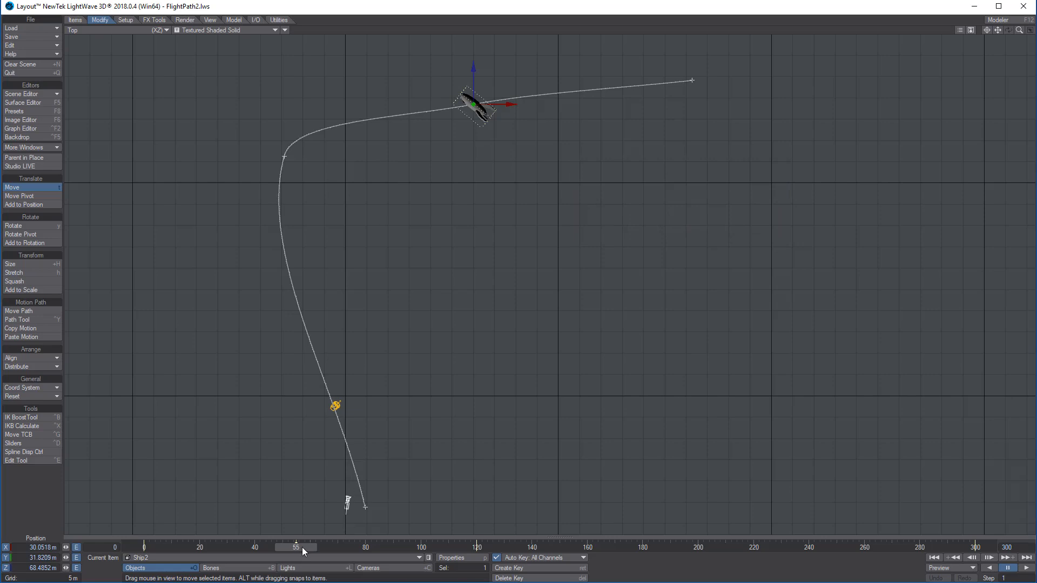
# - Create another motion key for the rocket on all channels at frame 204
pyautogui.moveTo(303, 547); pyautogui.dragTo(709, 548)
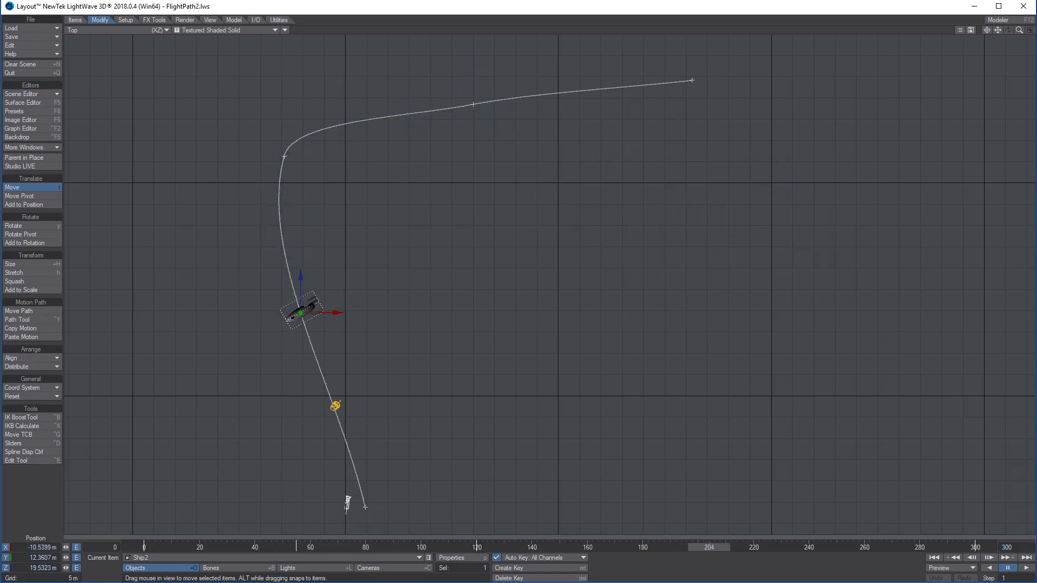
pyautogui.click(511, 568)
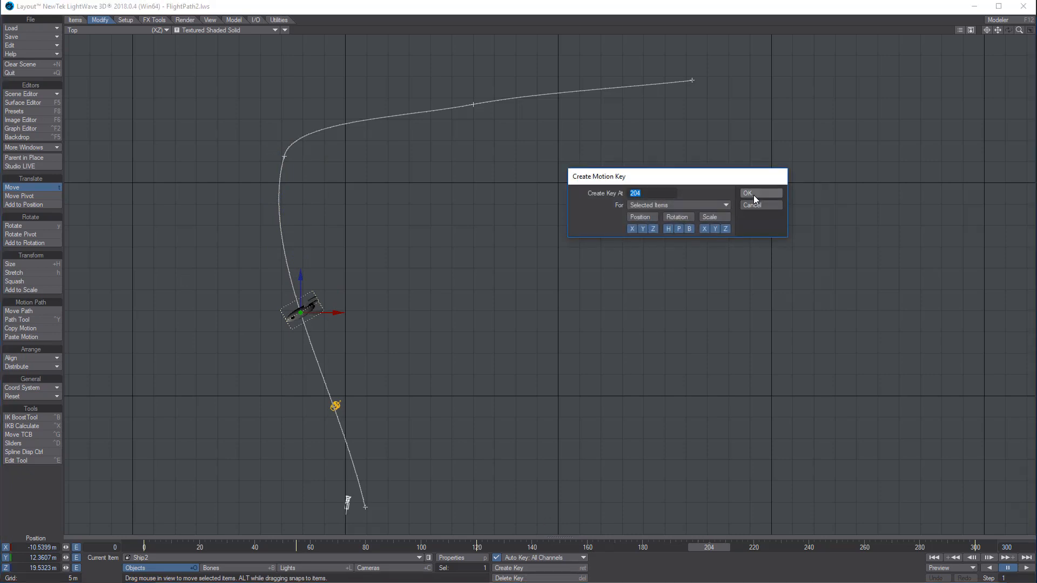
pyautogui.click(754, 197)
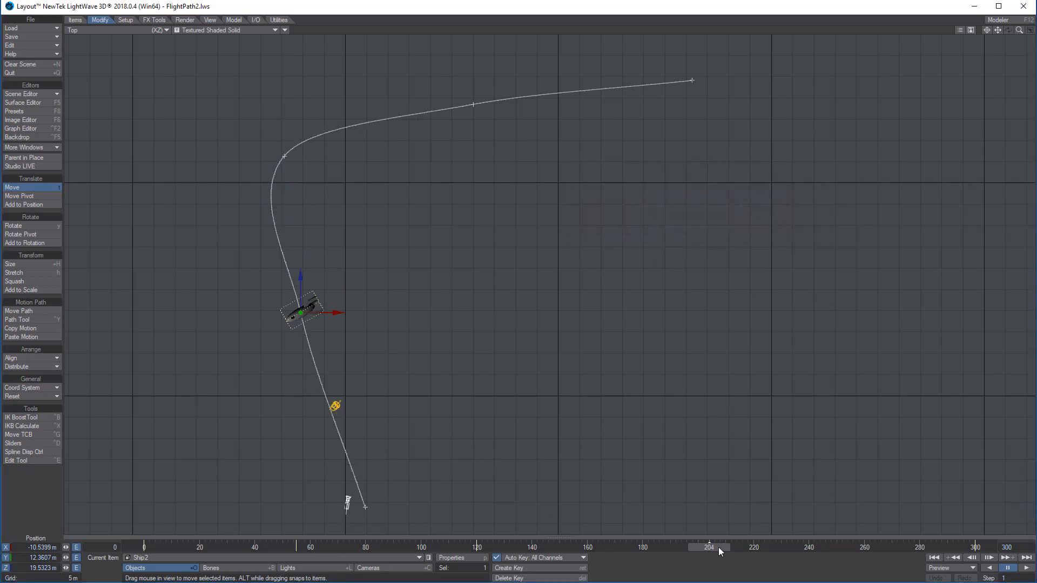
# - Reshape the path with the Path Tool in the Top view, moving the frame 55, 204 and 120 keys outward
pyautogui.moveTo(719, 548); pyautogui.dragTo(616, 548)
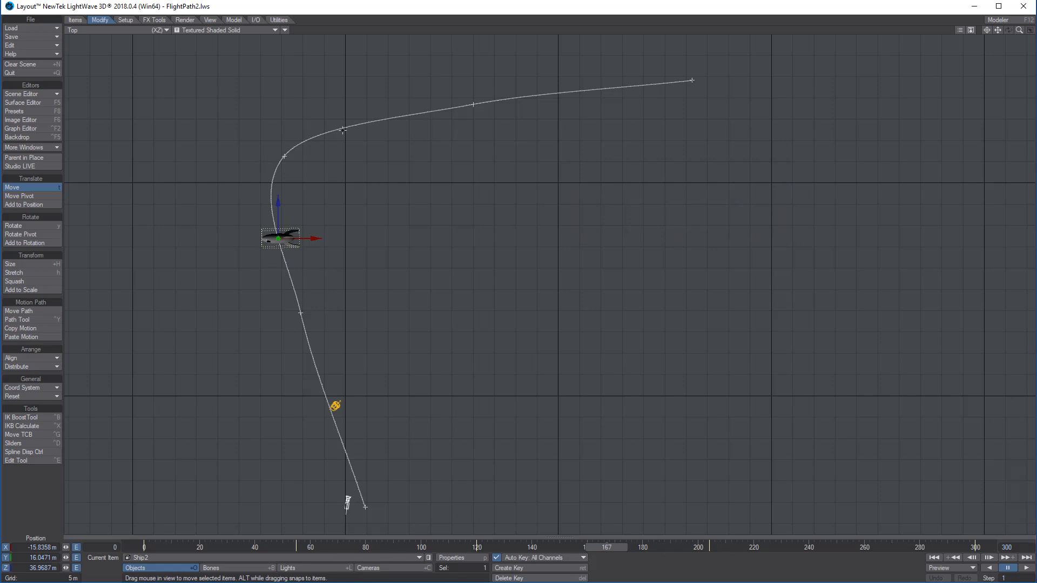
pyautogui.click(28, 319)
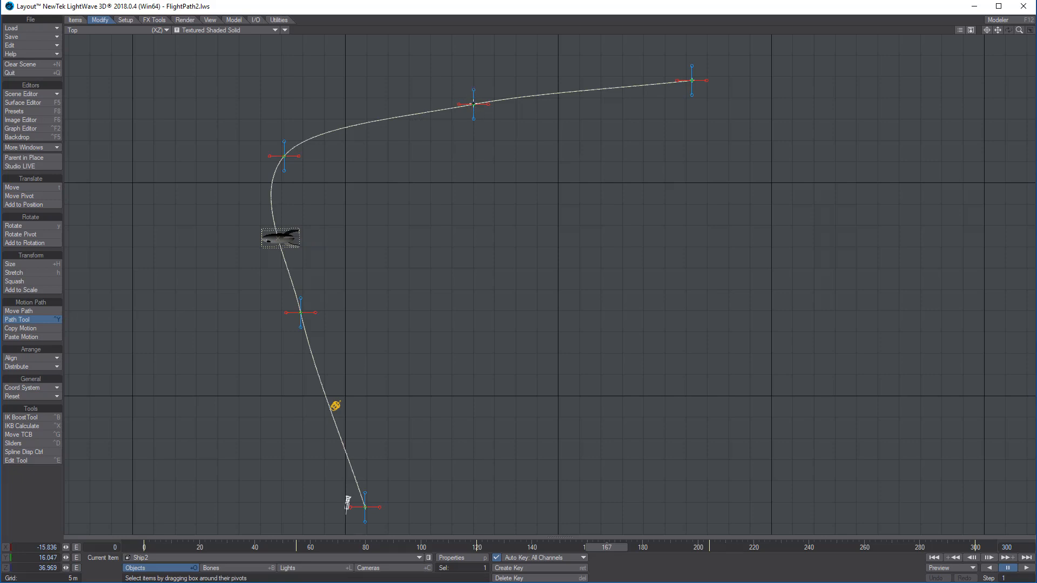
pyautogui.moveTo(473, 104); pyautogui.dragTo(468, 81)
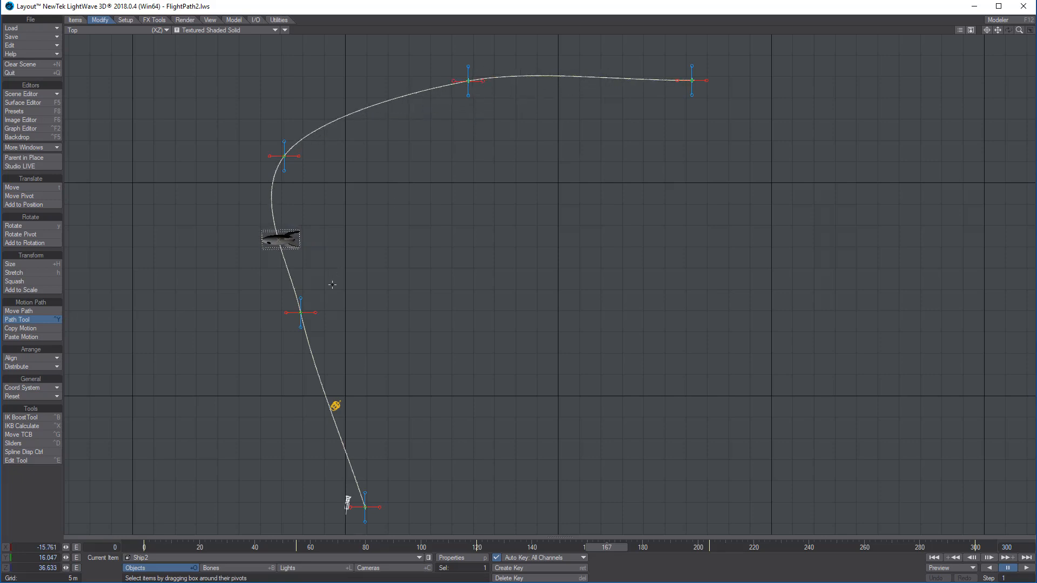
pyautogui.moveTo(301, 313); pyautogui.dragTo(284, 323)
pyautogui.moveTo(371, 531); pyautogui.dragTo(397, 501)
pyautogui.moveTo(286, 157); pyautogui.dragTo(275, 151)
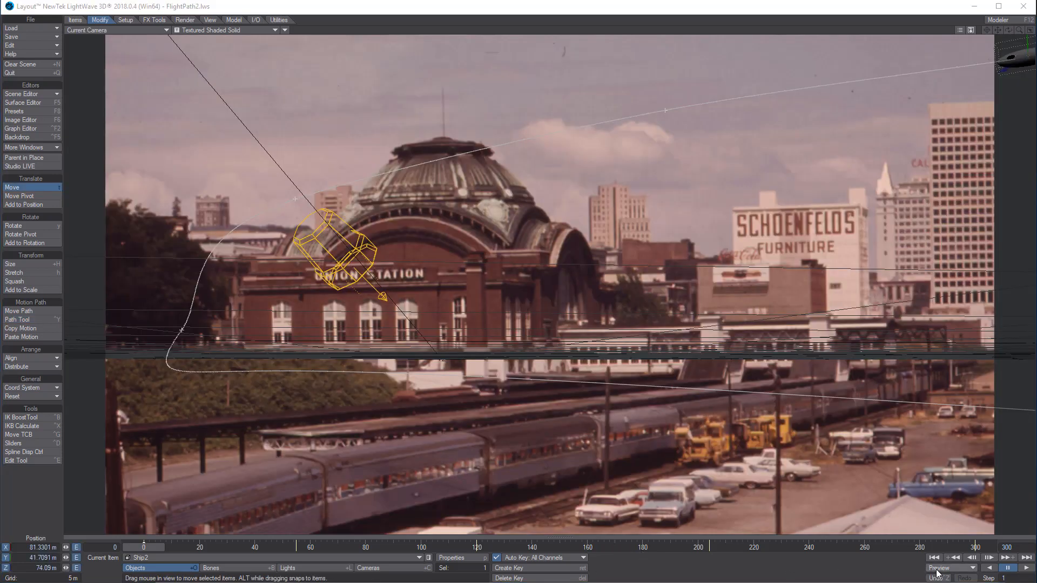
# - Play the rocket's flight through the camera view, stop near the end, and scrub back to frame 168
pyautogui.click(1026, 569)
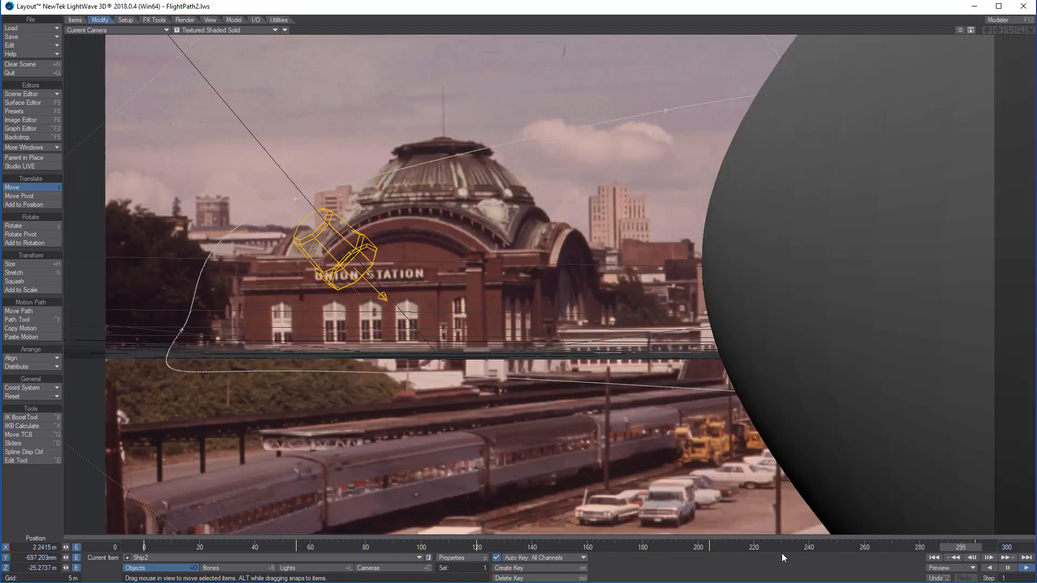
pyautogui.click(1008, 568)
pyautogui.click(936, 547)
pyautogui.moveTo(937, 547); pyautogui.dragTo(609, 548)
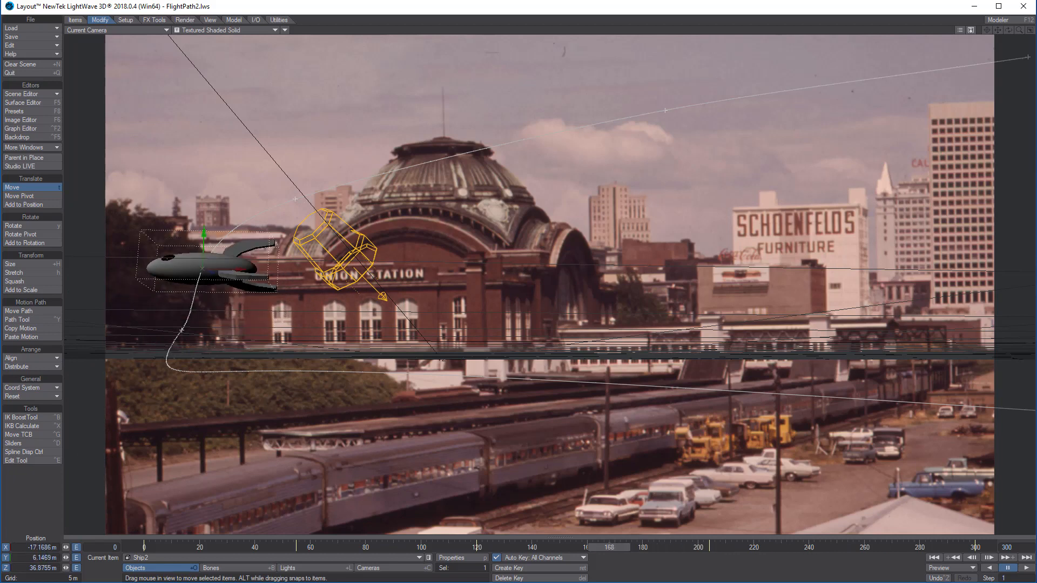
# - Activate the Path Tool on the rocket's motion path in the camera view at frame 168
pyautogui.click(37, 319)
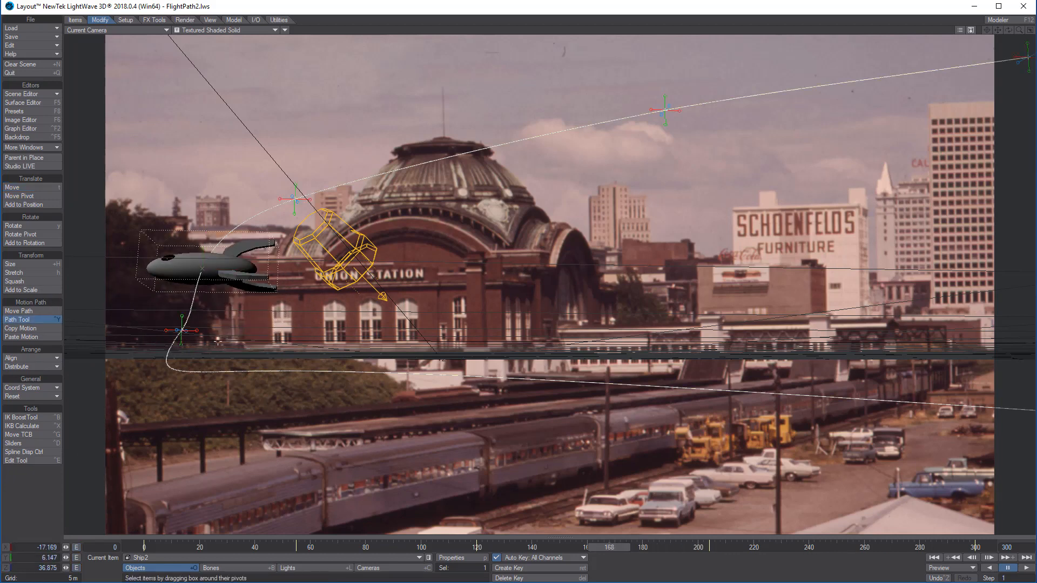
# - Move the lower motion-path key beside Union Station upward and slightly toward the building with the Path Tool
pyautogui.moveTo(183, 332); pyautogui.dragTo(206, 304)
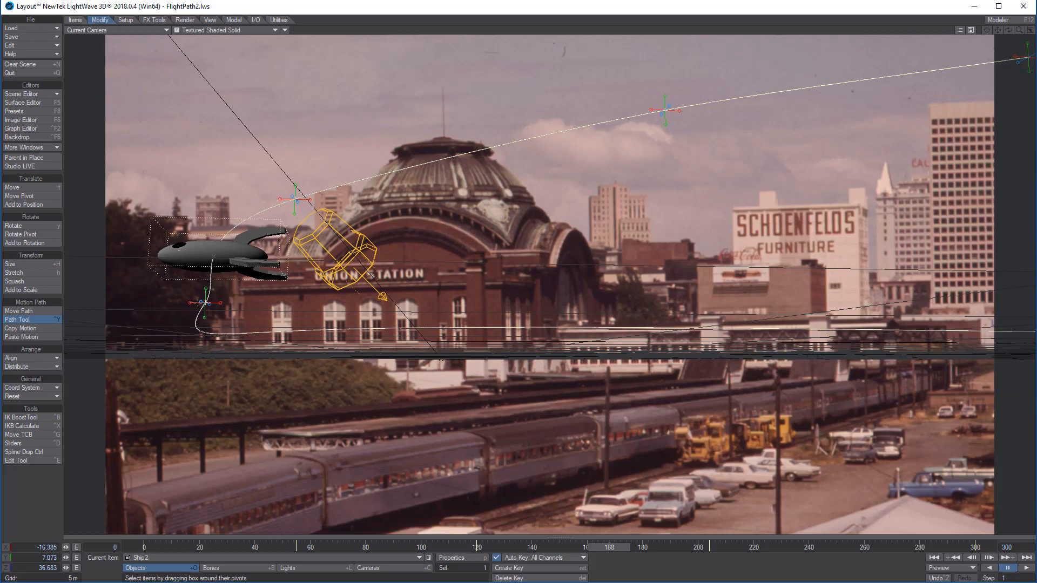
pyautogui.moveTo(206, 303); pyautogui.dragTo(211, 311)
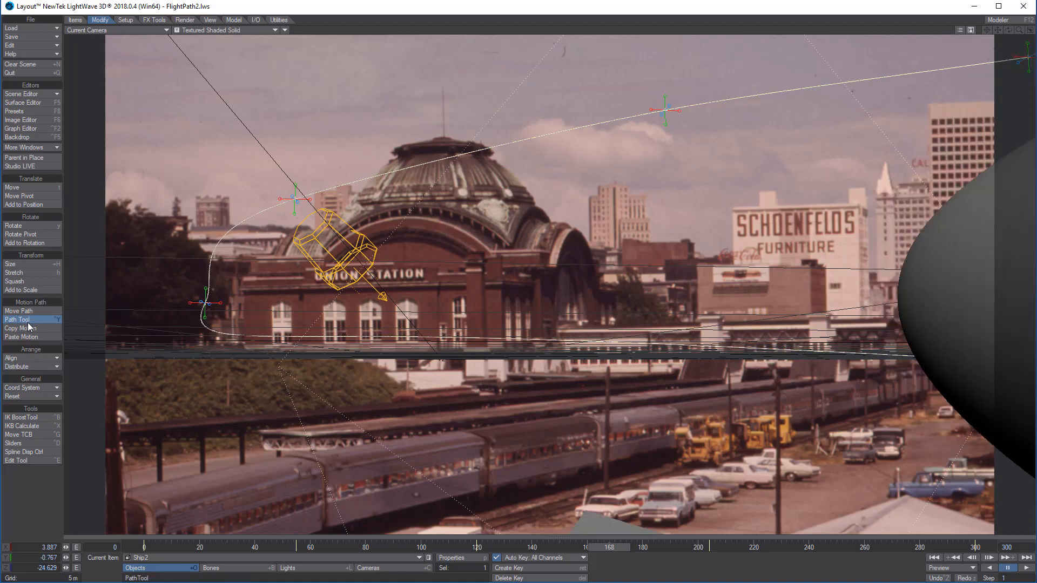
pyautogui.press('t')
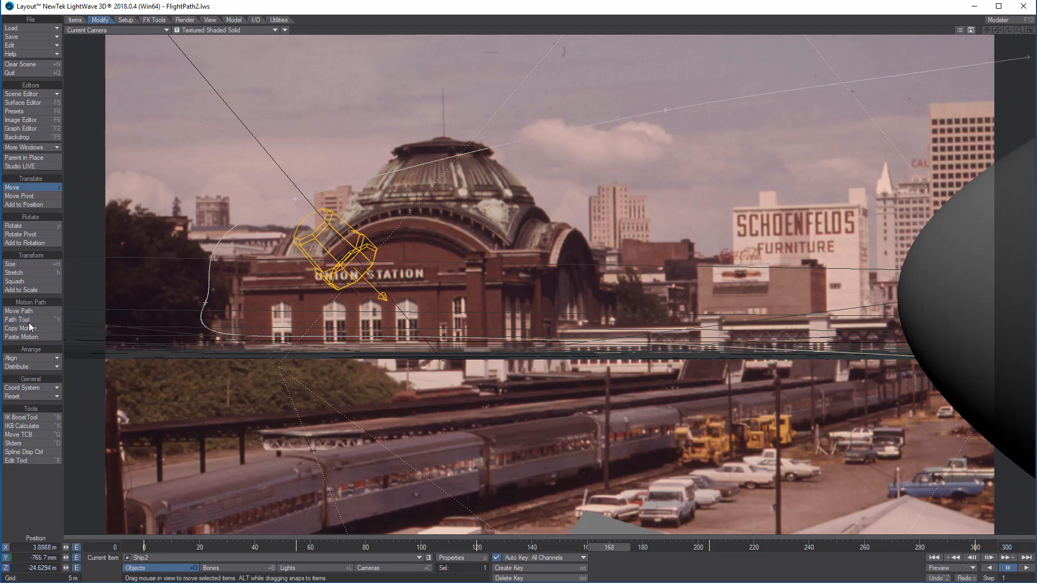
# - Delete Ship2's motion key at frame 204 on all channels and scrub through the remaining frames to check the flight
pyautogui.moveTo(609, 547); pyautogui.dragTo(709, 547)
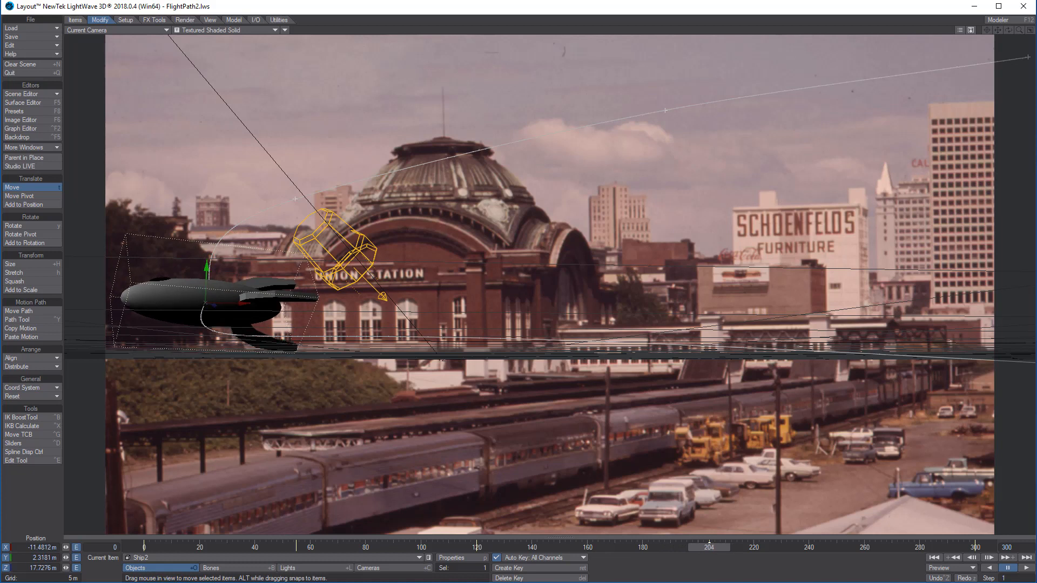
pyautogui.click(521, 579)
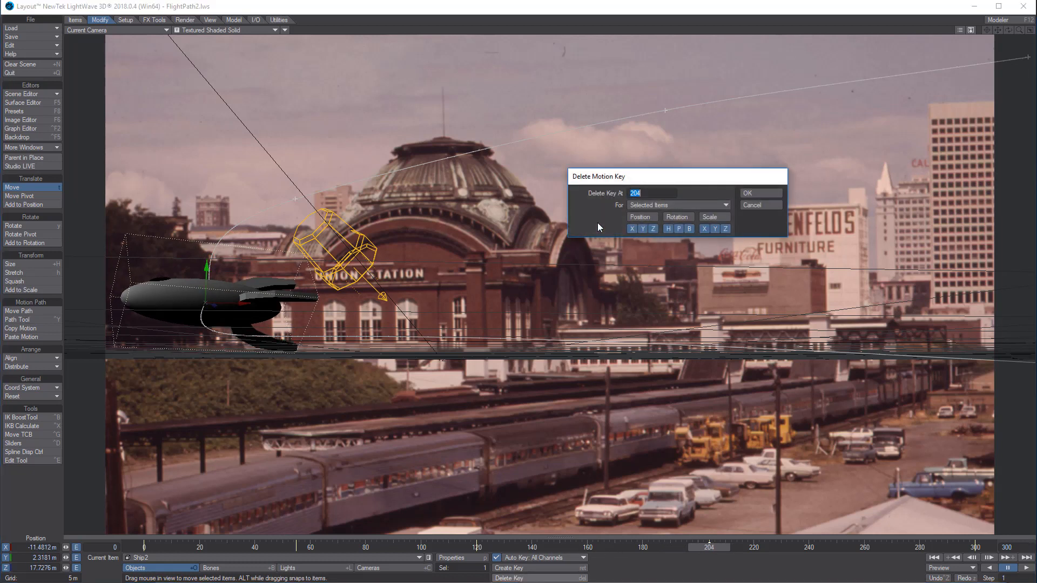
pyautogui.click(750, 193)
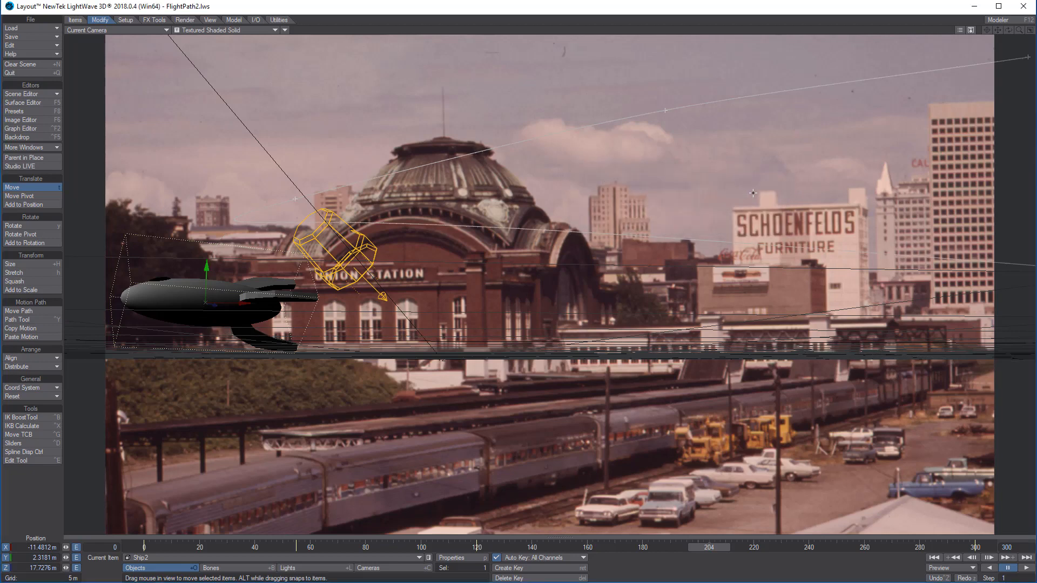
pyautogui.moveTo(708, 547); pyautogui.dragTo(956, 548)
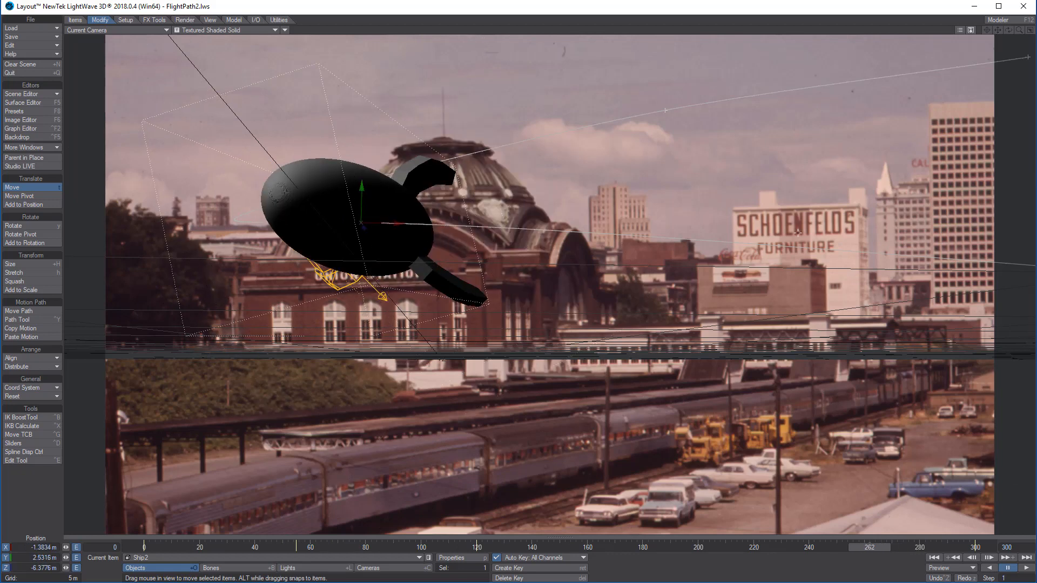
# - In the Top view at frame 0, rotate Ship2's heading to about 181° so its nose follows the path
pyautogui.press('2')
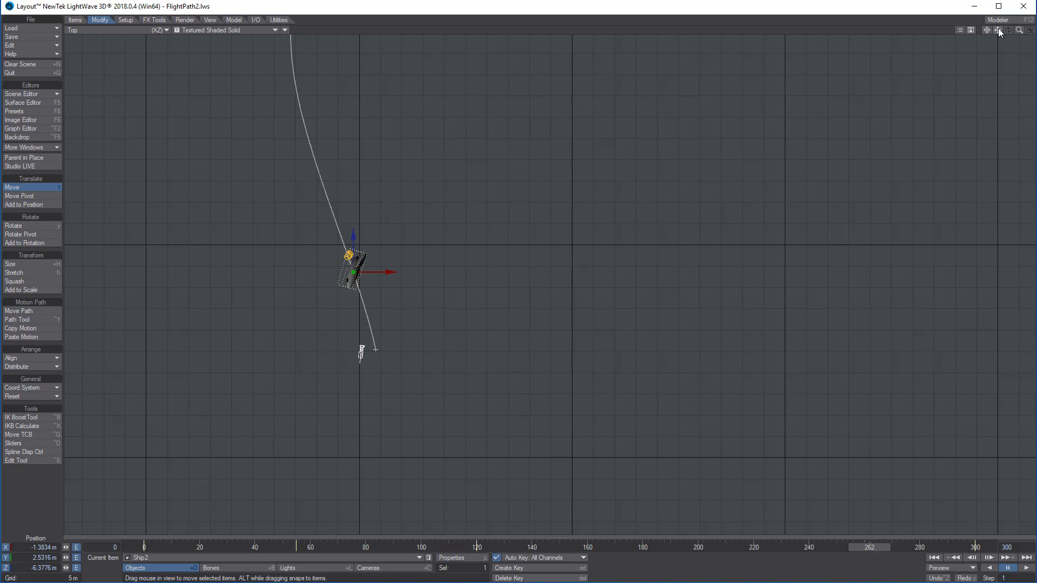
pyautogui.moveTo(997, 31); pyautogui.dragTo(987, 169)
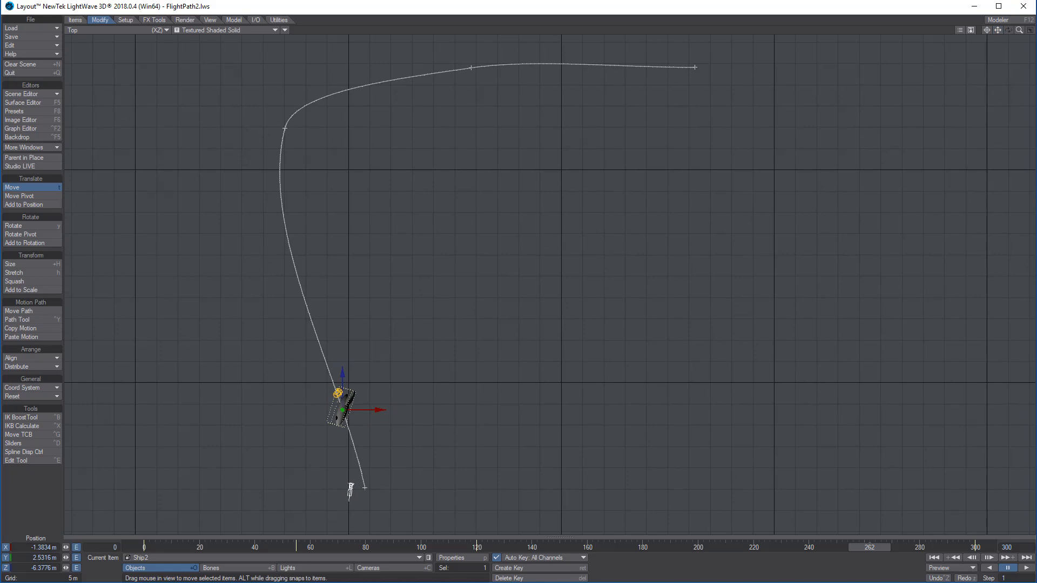
pyautogui.click(868, 549)
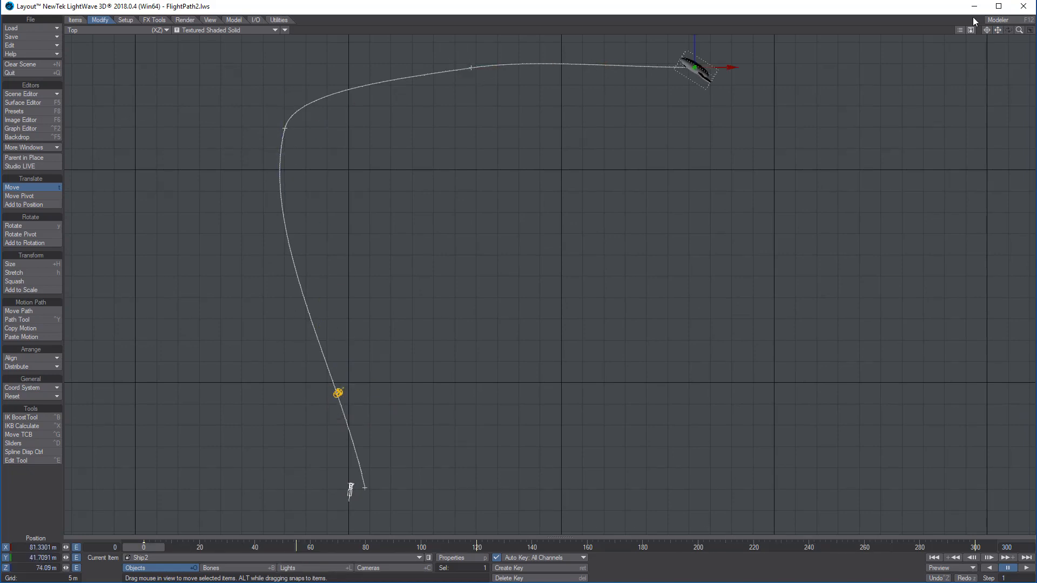
pyautogui.moveTo(997, 30); pyautogui.dragTo(993, 98)
pyautogui.moveTo(1019, 32); pyautogui.dragTo(848, 221)
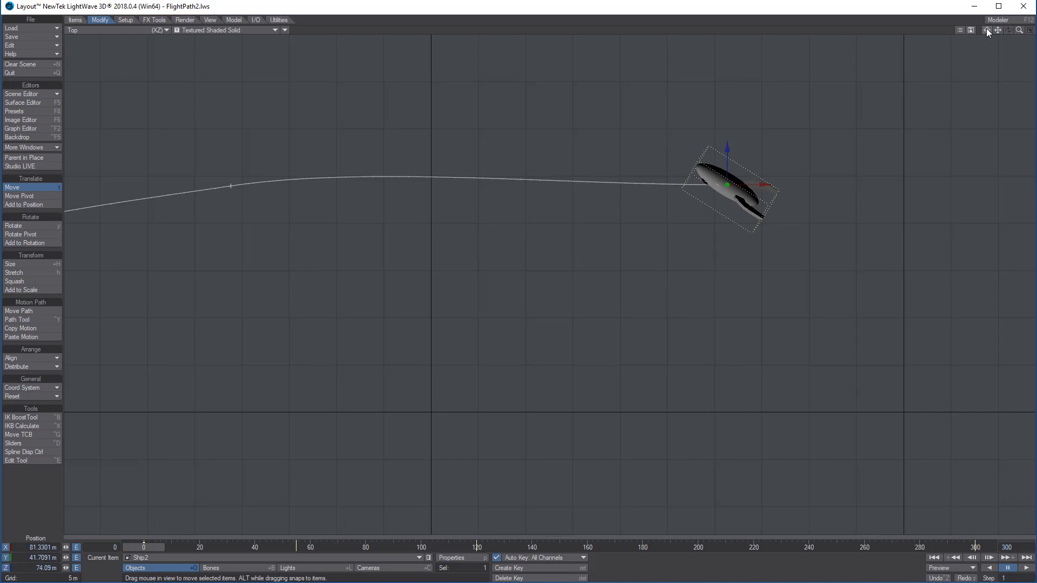
pyautogui.moveTo(987, 31); pyautogui.dragTo(852, 172)
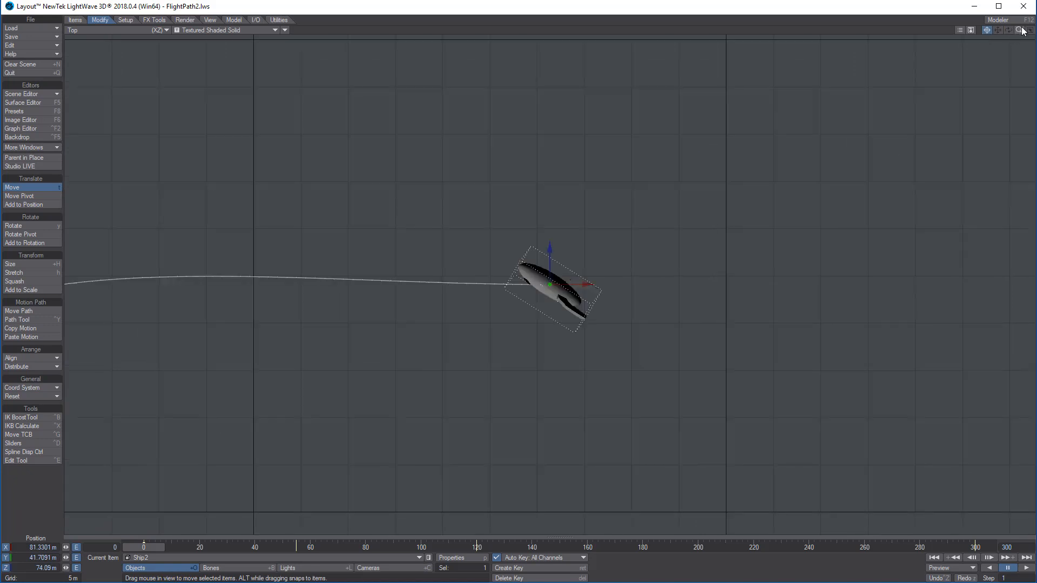
pyautogui.moveTo(1020, 30); pyautogui.dragTo(1036, 30)
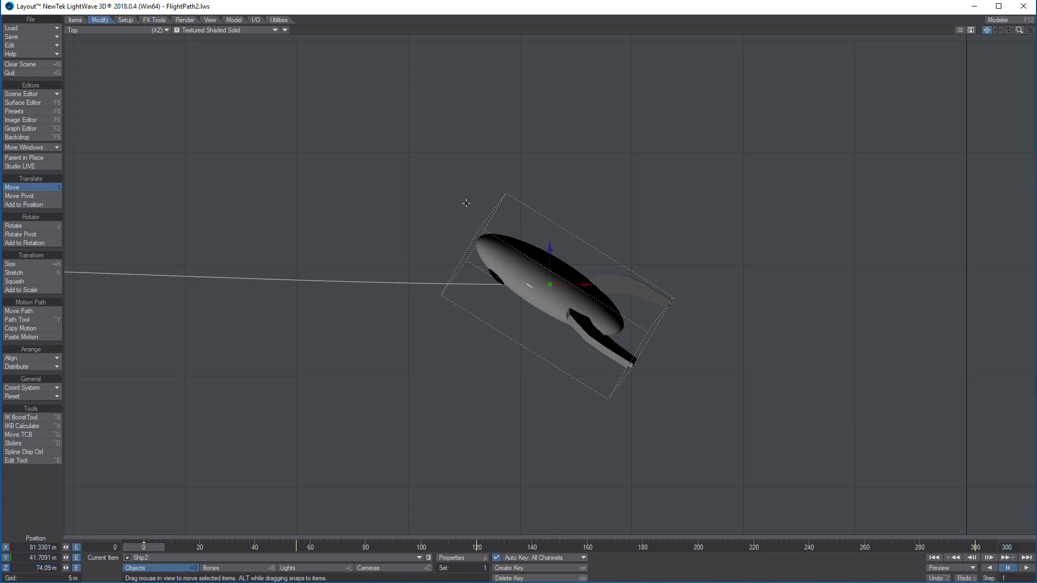
pyautogui.press('y')
pyautogui.moveTo(573, 266); pyautogui.dragTo(549, 266)
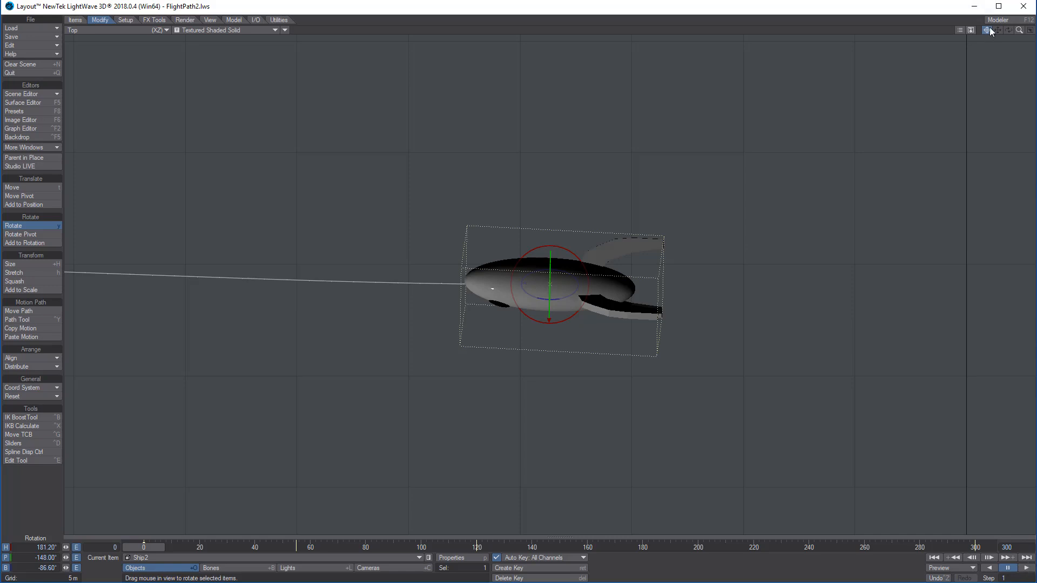
# - Rotate Ship2's heading to about 169° at the frame 55 key and about 98.6° at the frame 120 key
pyautogui.click(1006, 559)
pyautogui.moveTo(559, 247); pyautogui.dragTo(557, 320)
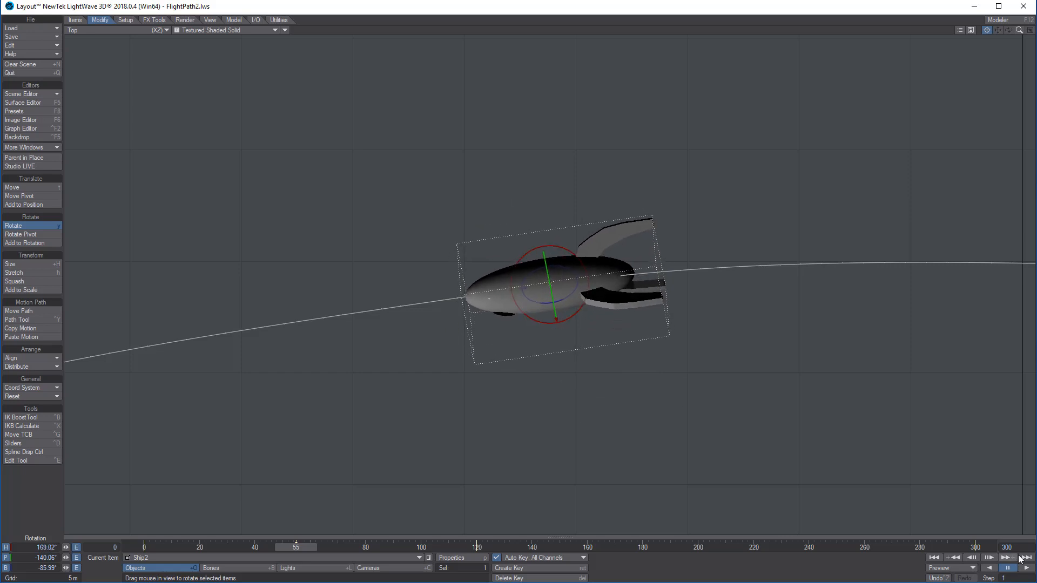
pyautogui.click(1006, 559)
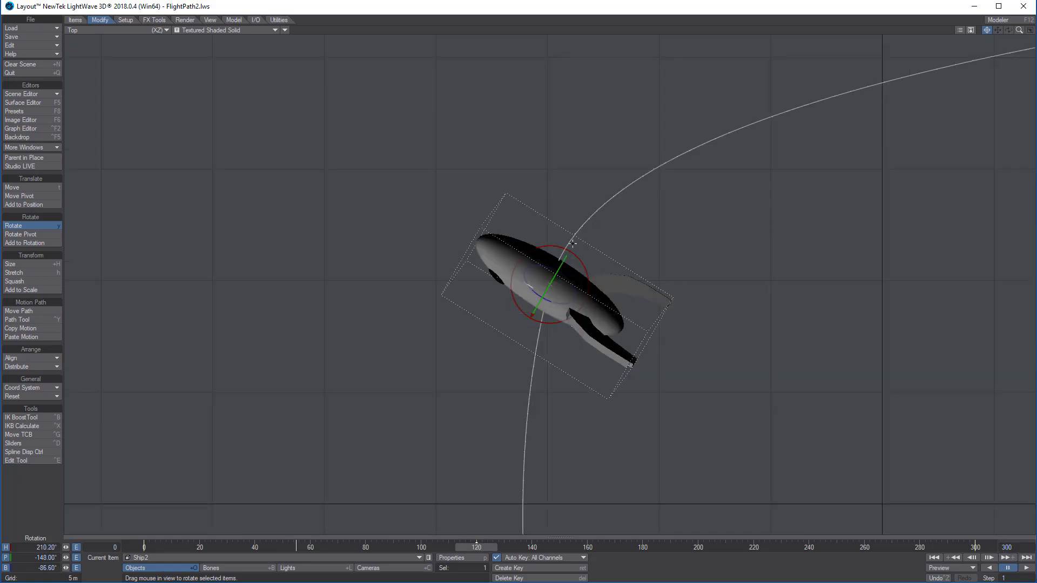
pyautogui.moveTo(551, 247); pyautogui.dragTo(586, 289)
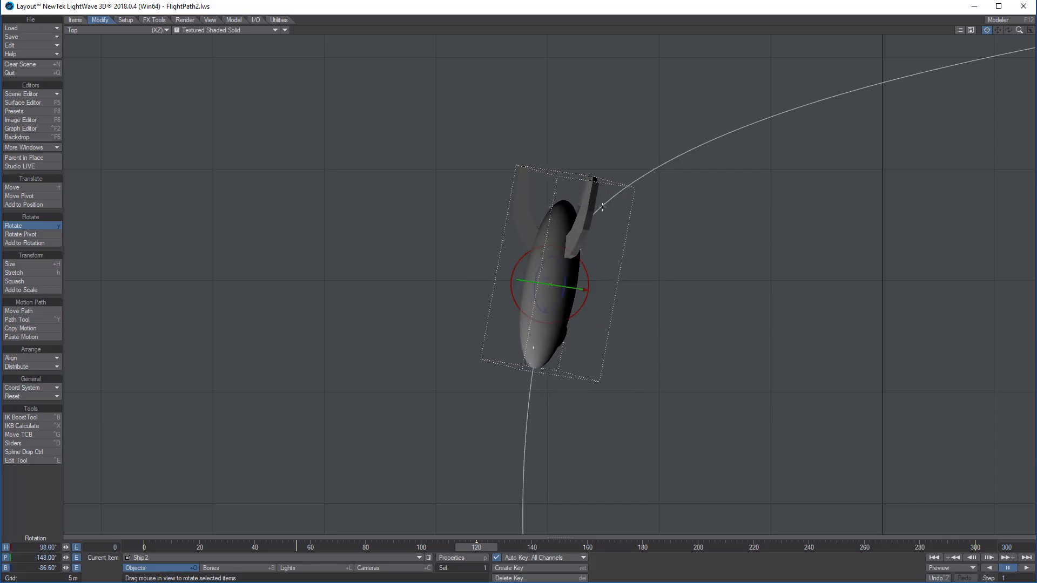
pyautogui.click(1008, 558)
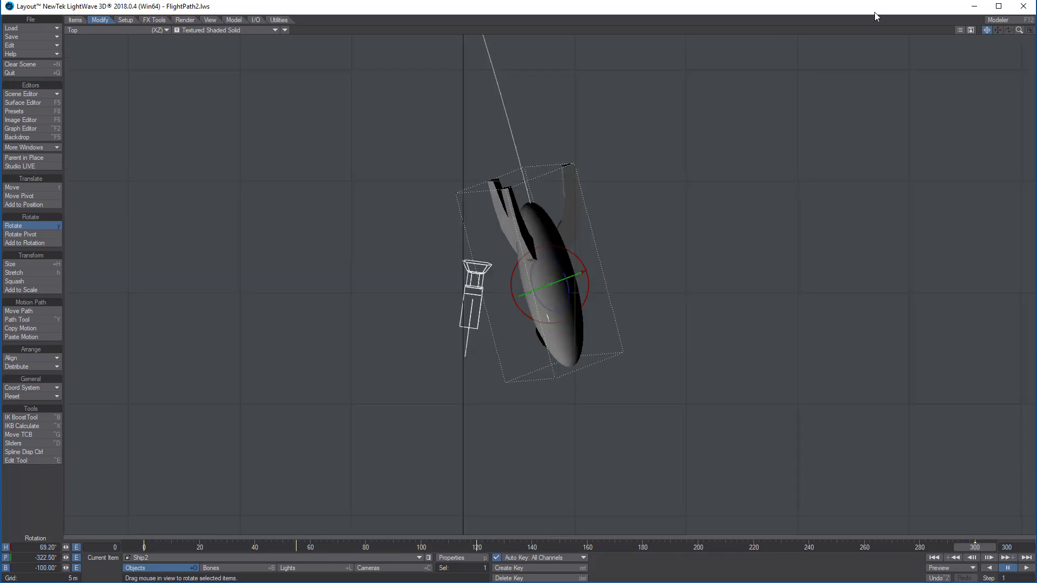
# - Play Ship2's flight from frame 0 in the camera view, and return to frame 0
pyautogui.press('6')
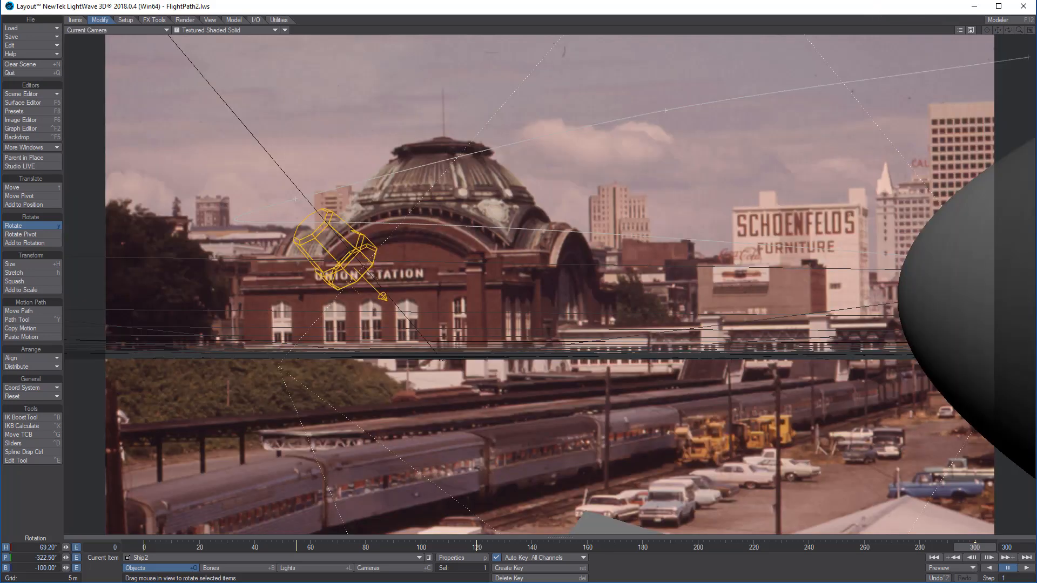
pyautogui.click(933, 558)
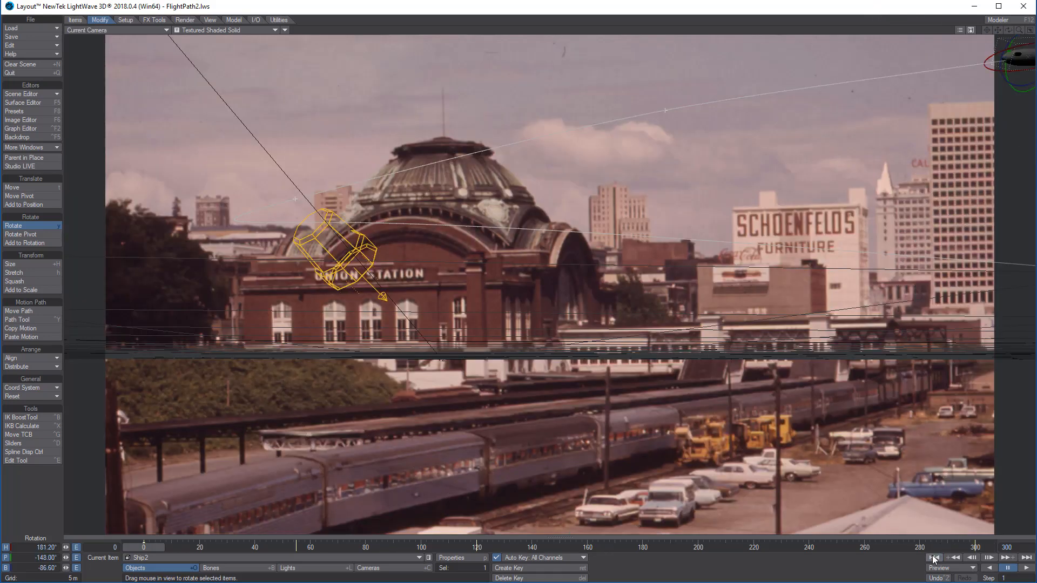
pyautogui.click(1031, 571)
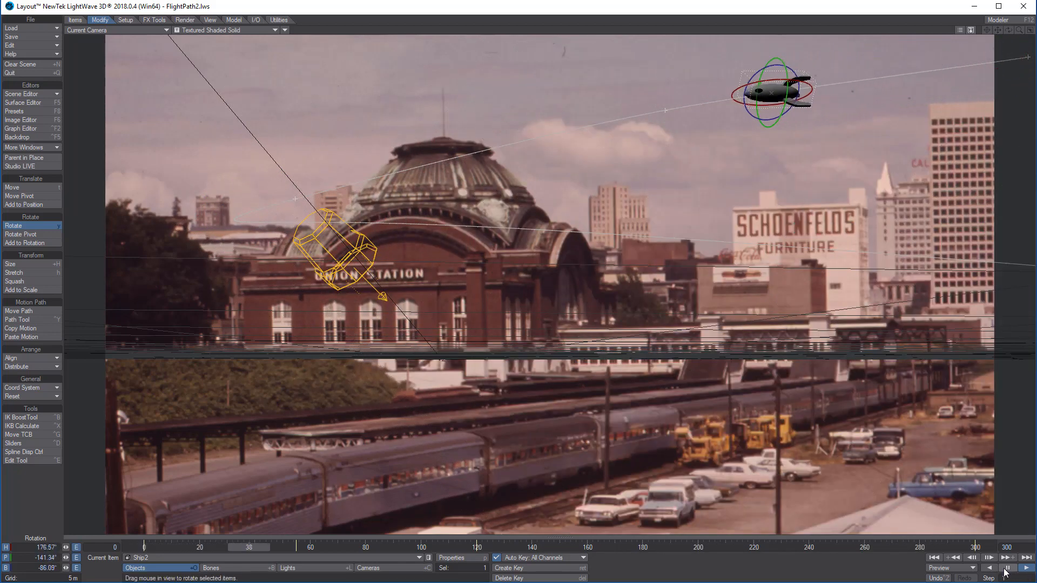
pyautogui.click(1006, 567)
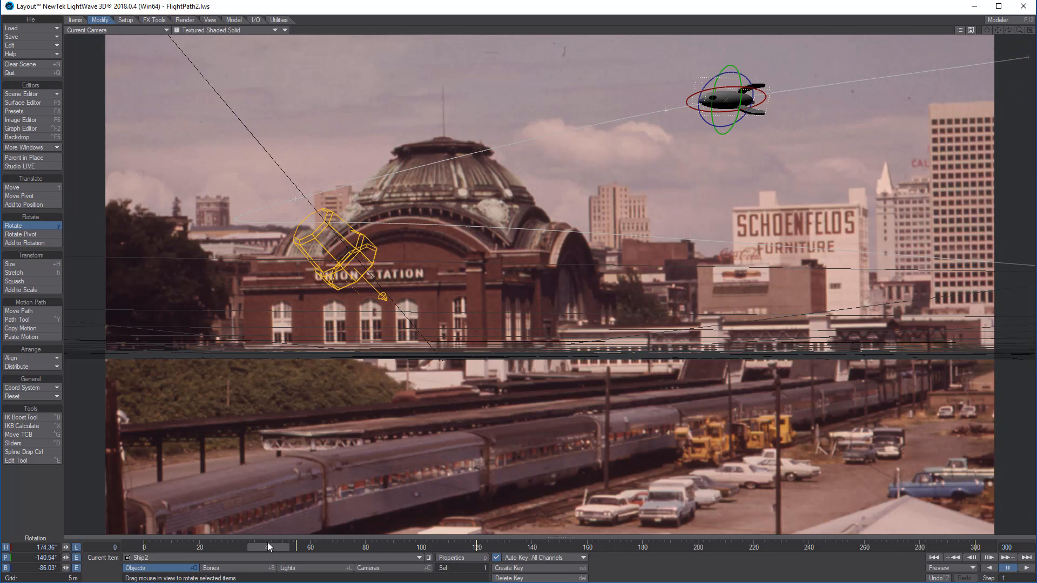
pyautogui.moveTo(268, 547); pyautogui.dragTo(144, 547)
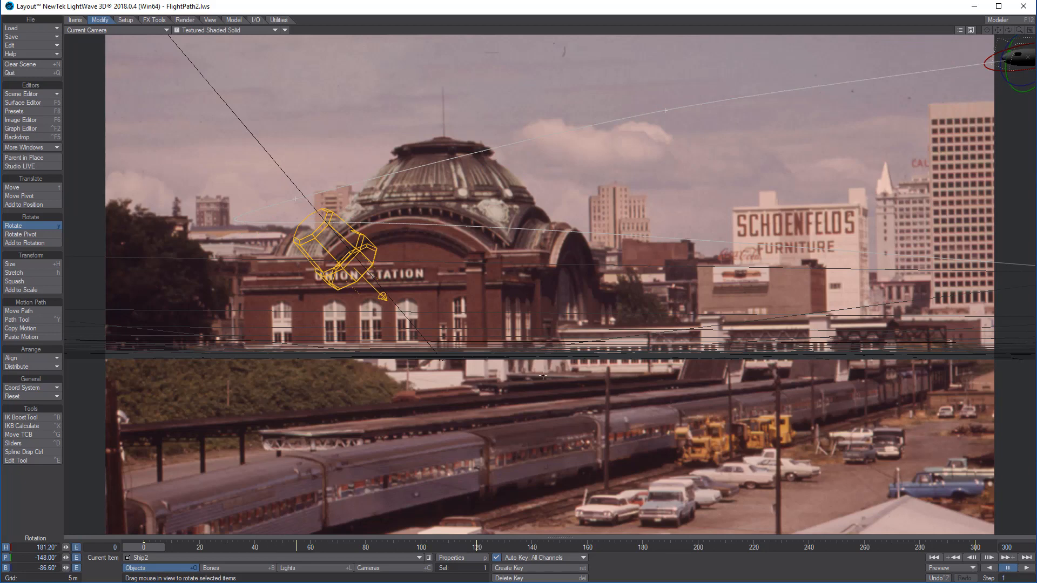
# - Set Ship2's rotation Heading Controller to Align to Path in its motion options
pyautogui.press('2')
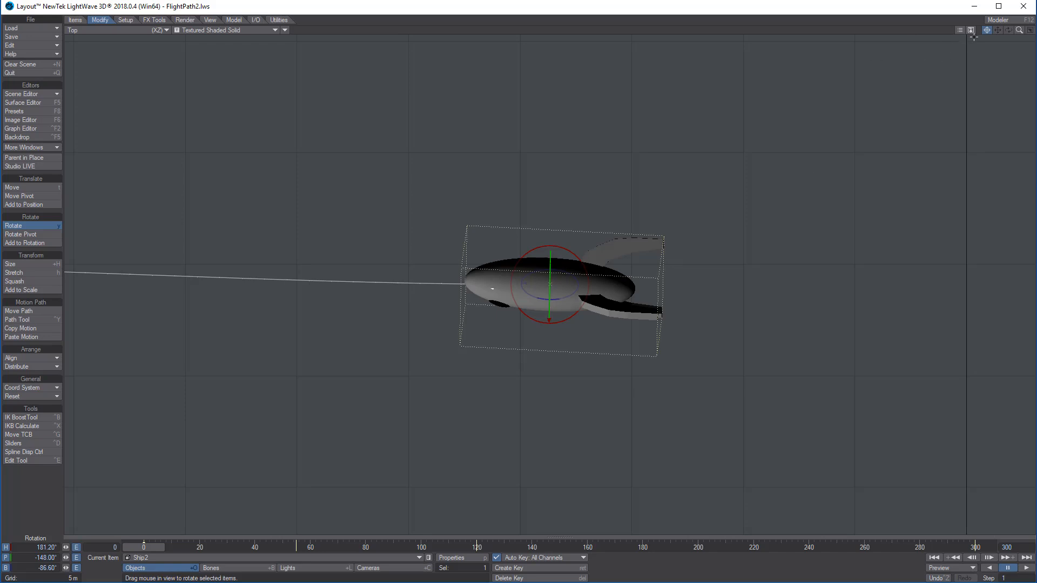
pyautogui.moveTo(1020, 33); pyautogui.dragTo(986, 25)
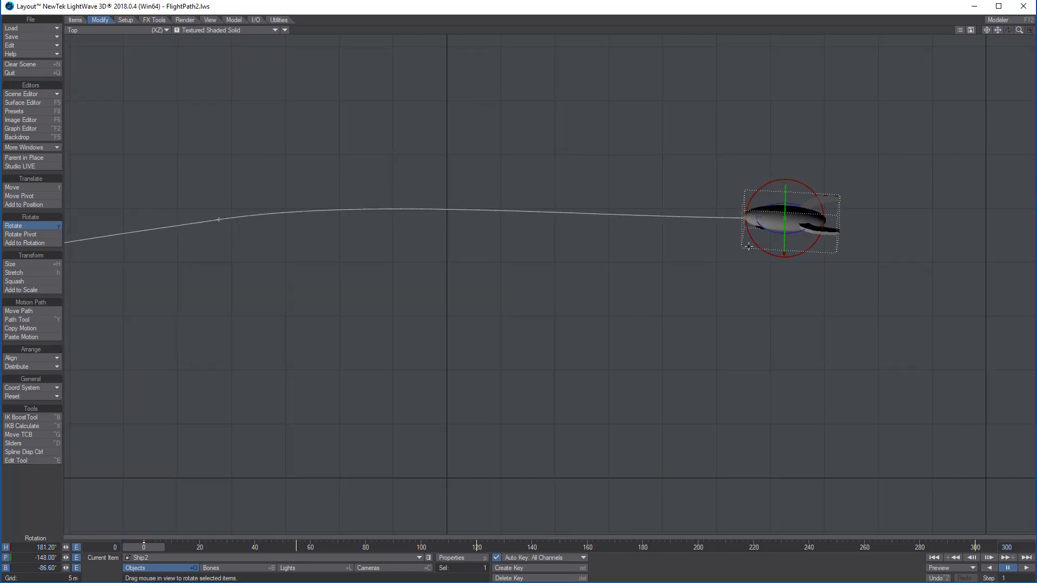
pyautogui.press('m')
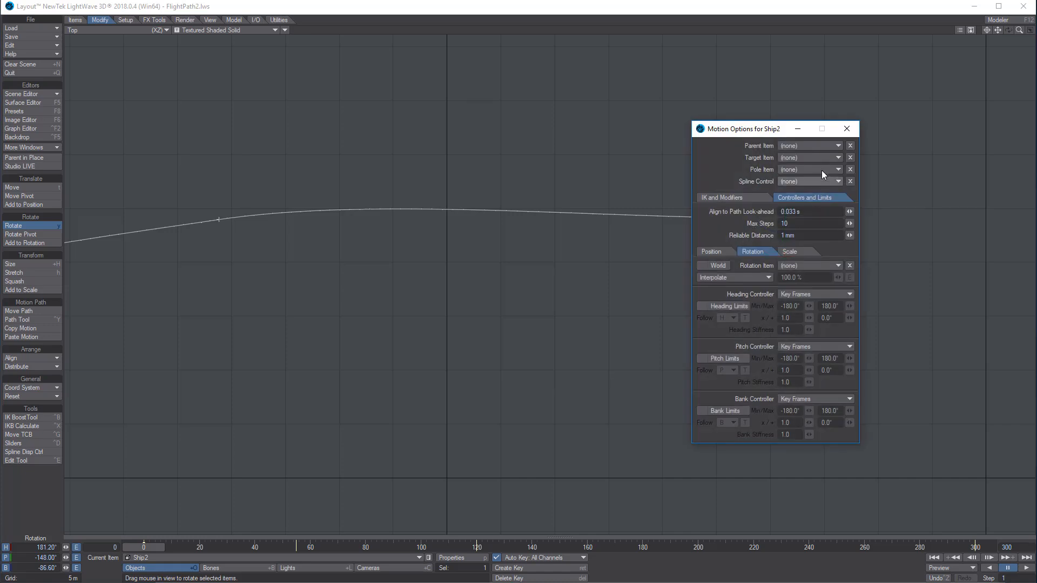
pyautogui.moveTo(758, 138); pyautogui.dragTo(410, 67)
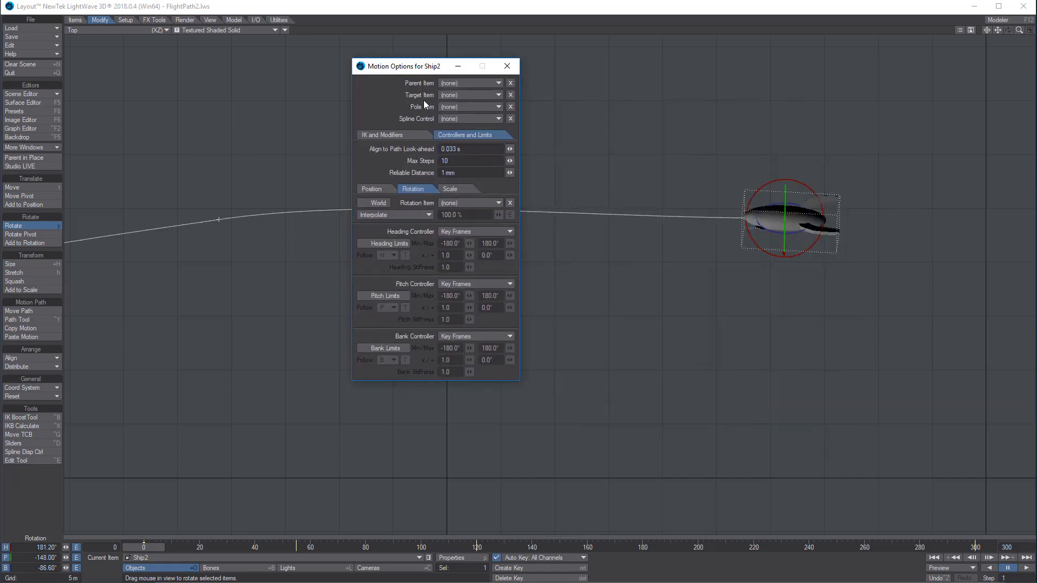
pyautogui.click(378, 136)
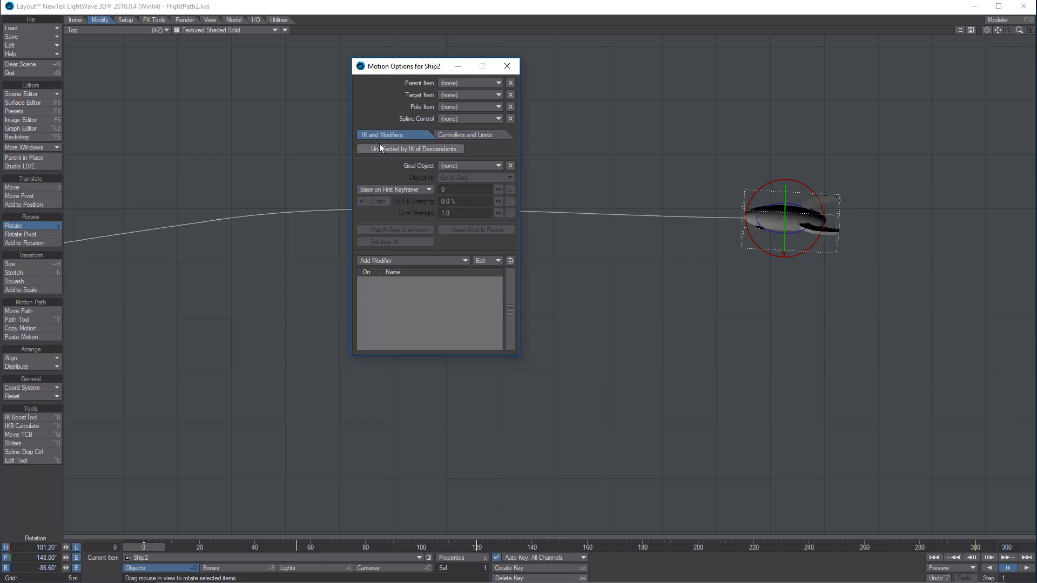
pyautogui.click(459, 134)
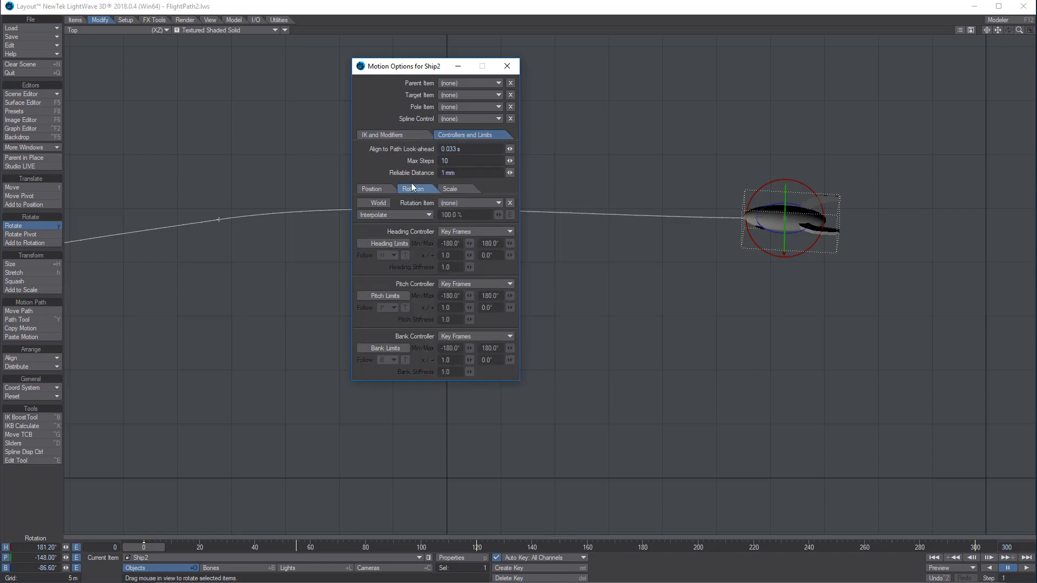
pyautogui.click(384, 189)
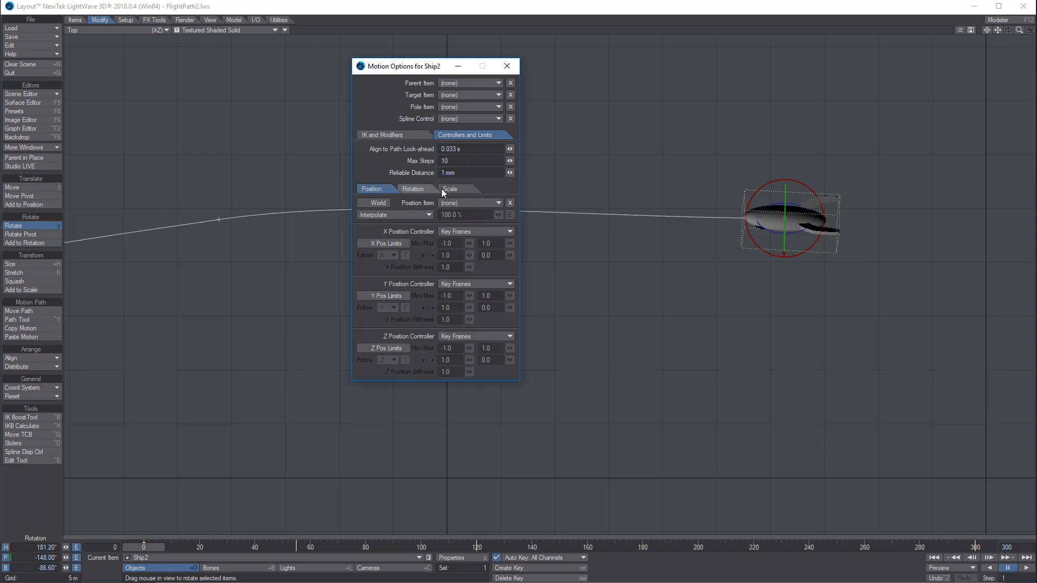
pyautogui.click(423, 189)
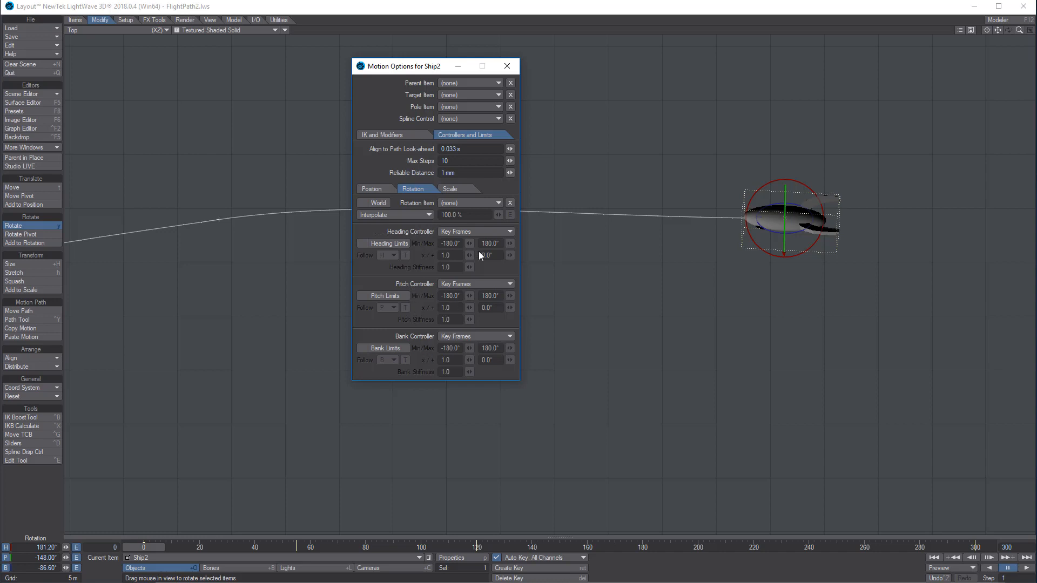
pyautogui.click(463, 232)
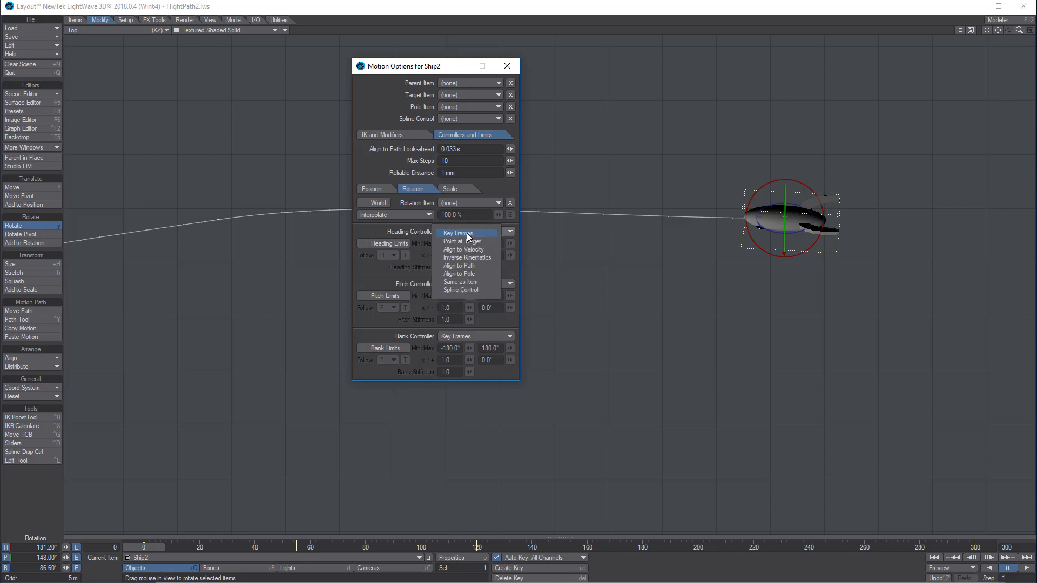
pyautogui.click(468, 266)
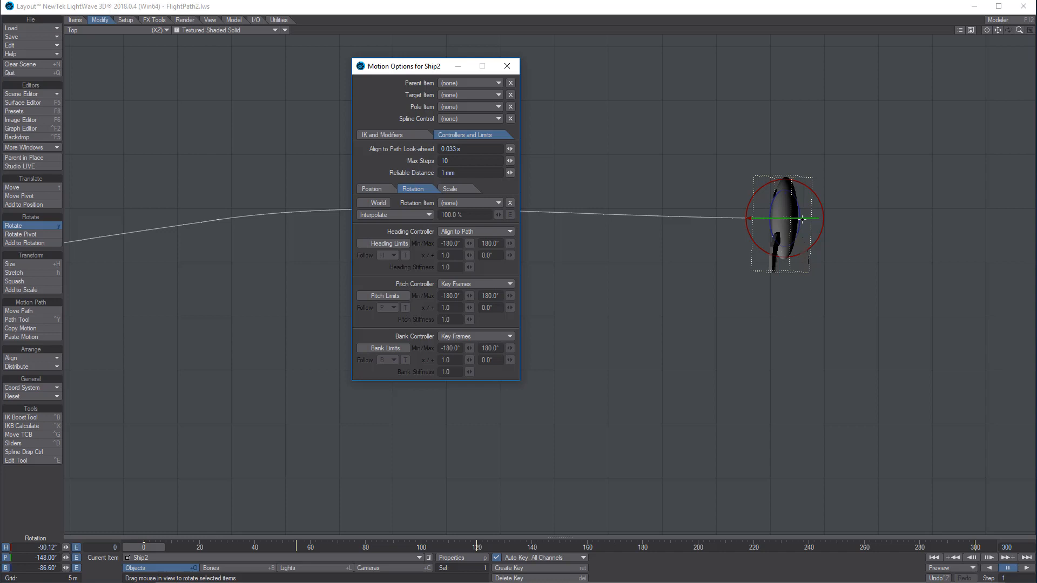
pyautogui.press('6')
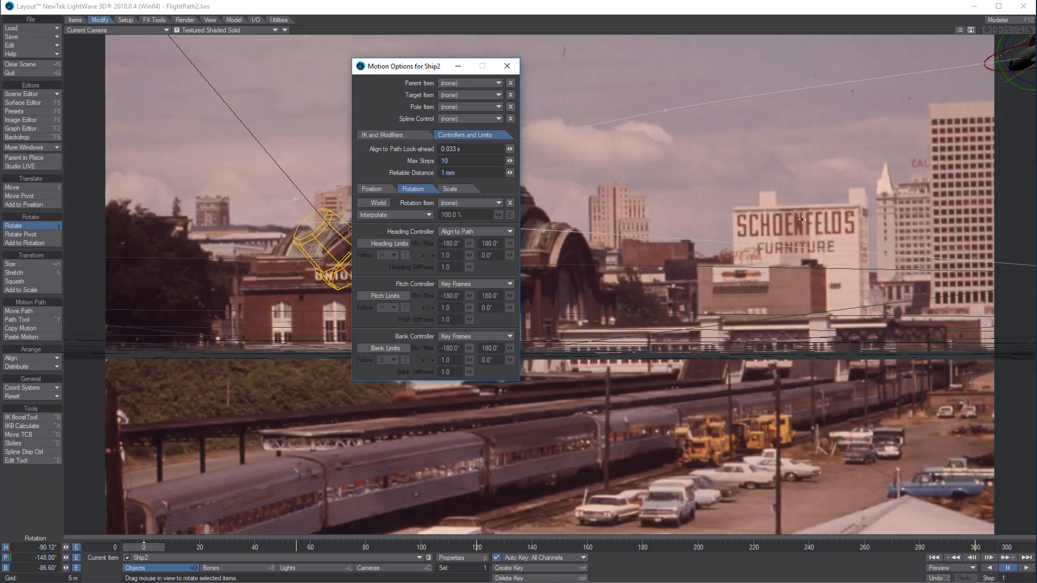
pyautogui.click(507, 67)
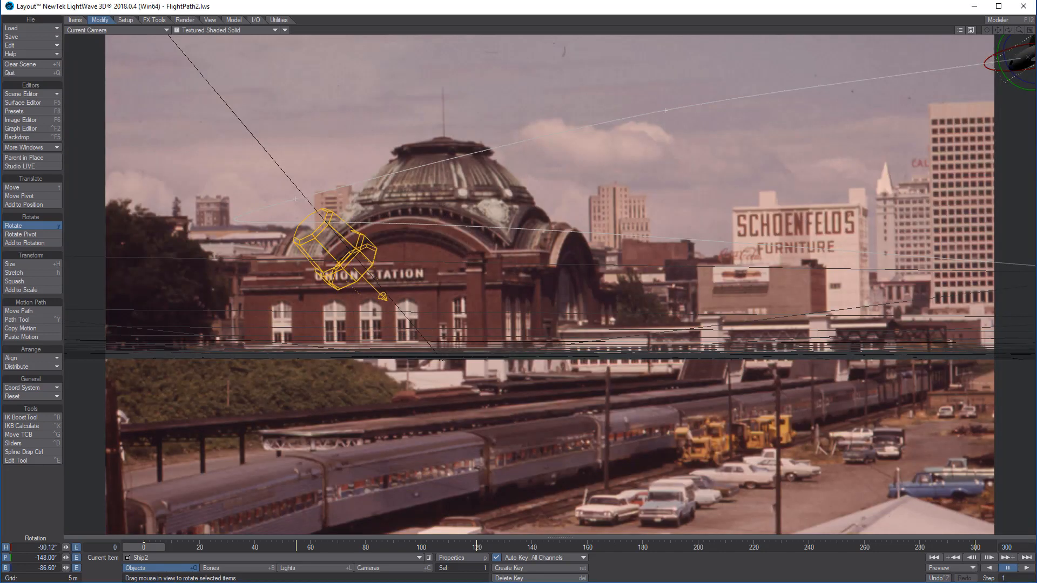
# - Play Ship2's flight in the camera view to check the path-aligned heading, and pause the playback
pyautogui.click(1027, 569)
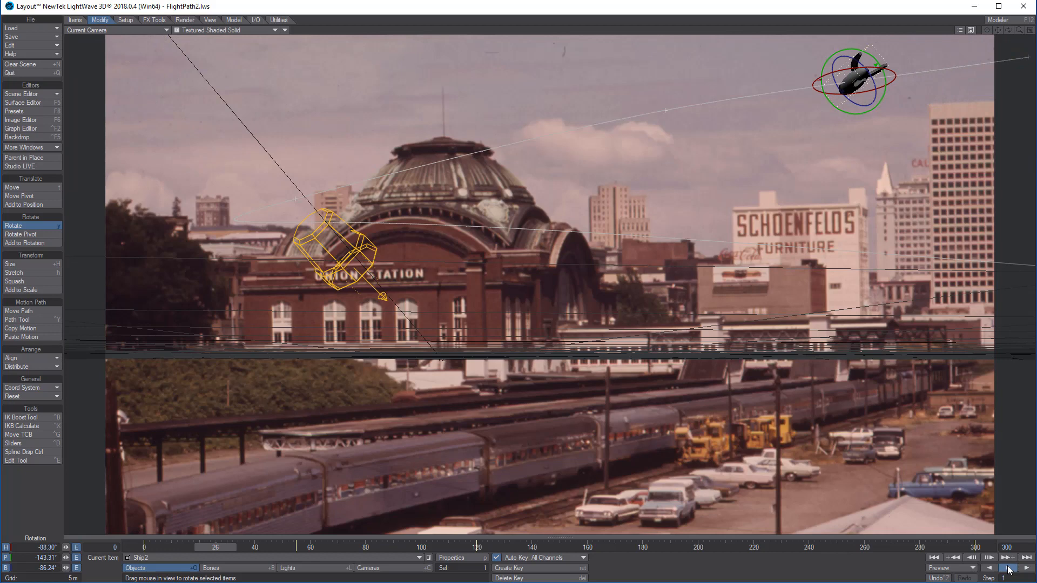
pyautogui.click(1008, 569)
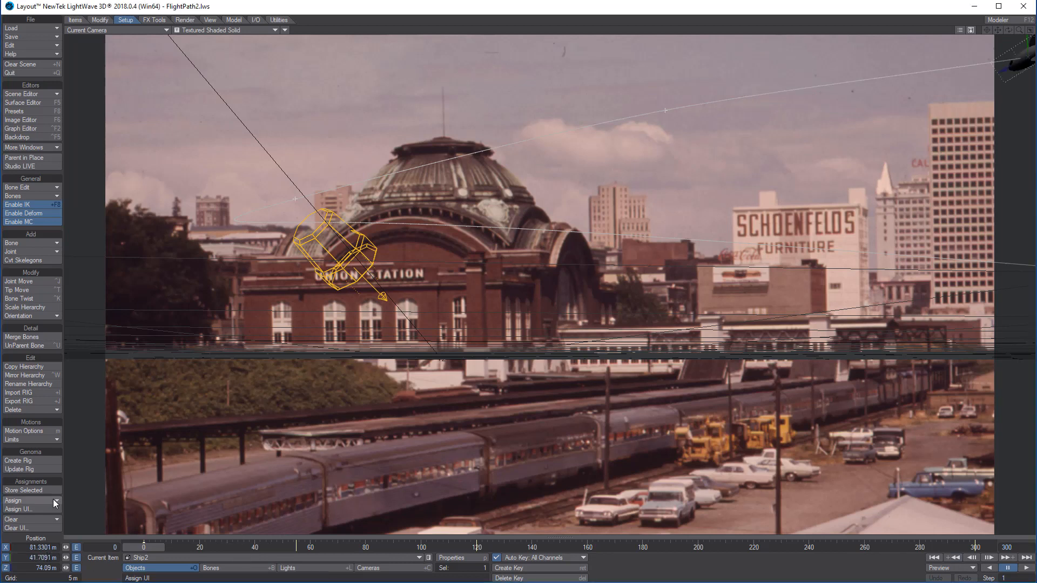
# - Set Ship2's heading, pitch and bank rotation to 0° at frame 0
pyautogui.click(100, 20)
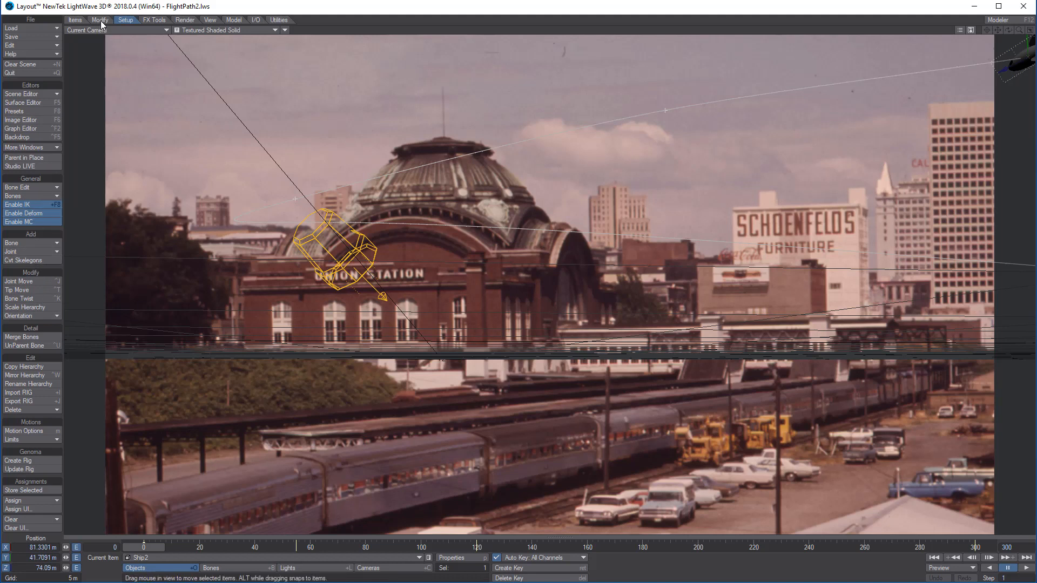
pyautogui.click(21, 224)
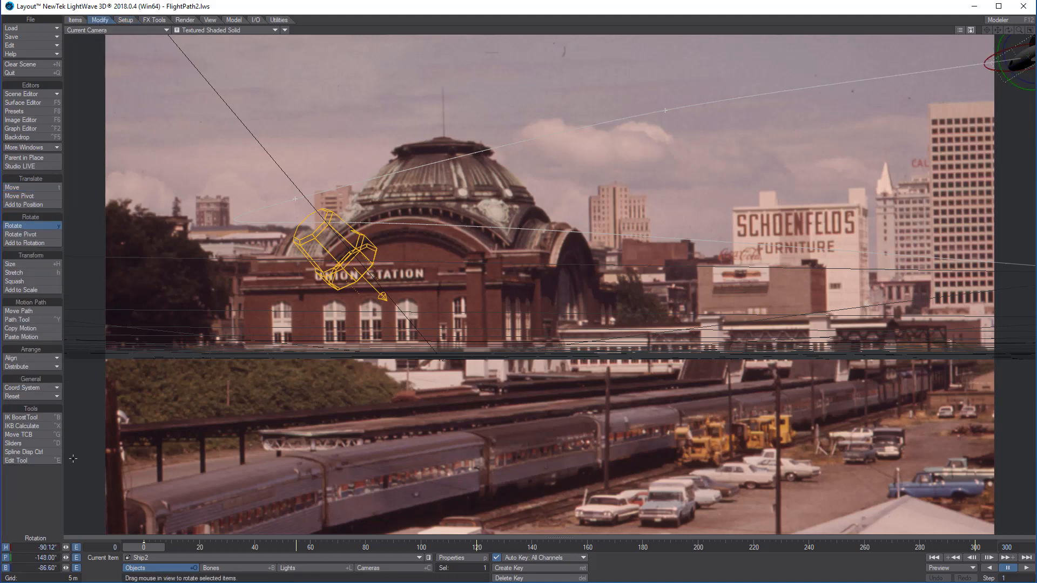
pyautogui.click(33, 547)
pyautogui.write('0')
pyautogui.press('Tab')
pyautogui.write('0')
pyautogui.press('Tab')
pyautogui.write('0')
pyautogui.press('Return')
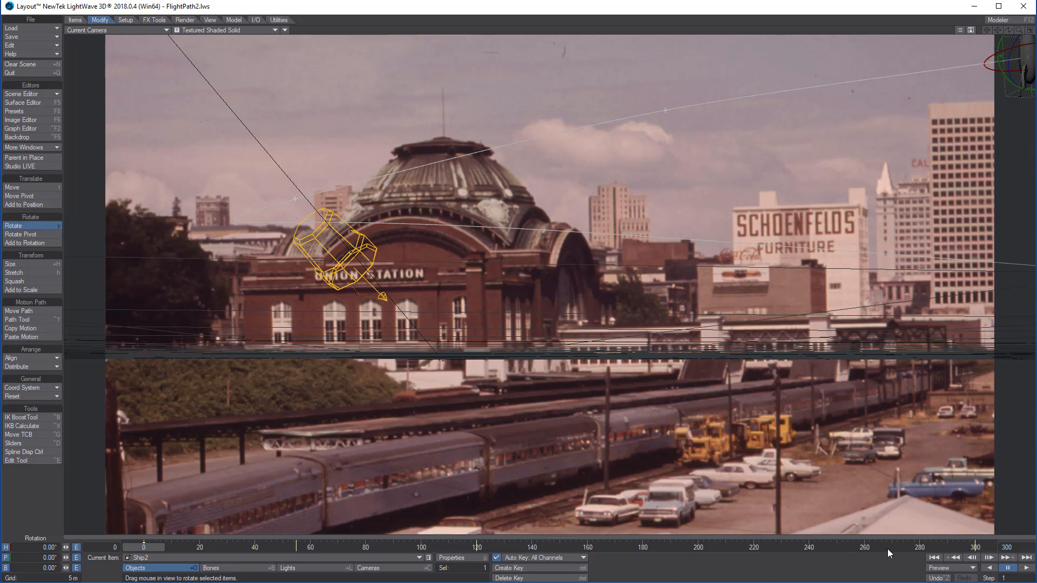
# - Set Ship2's heading, pitch and bank to 0° at the frame 55 and frame 120 keys
pyautogui.click(1008, 558)
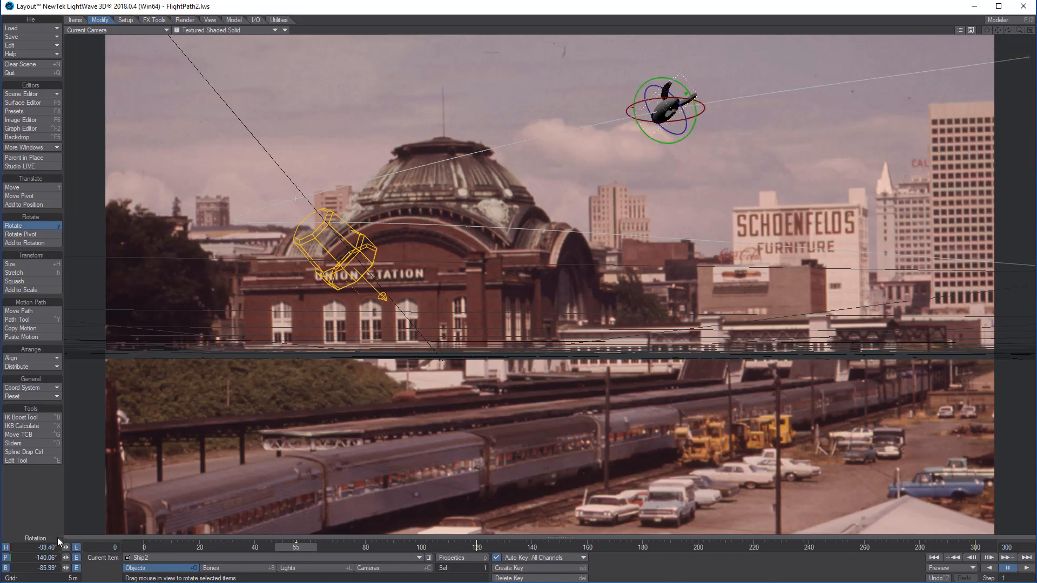
pyautogui.hotkey('shift', 'Right')
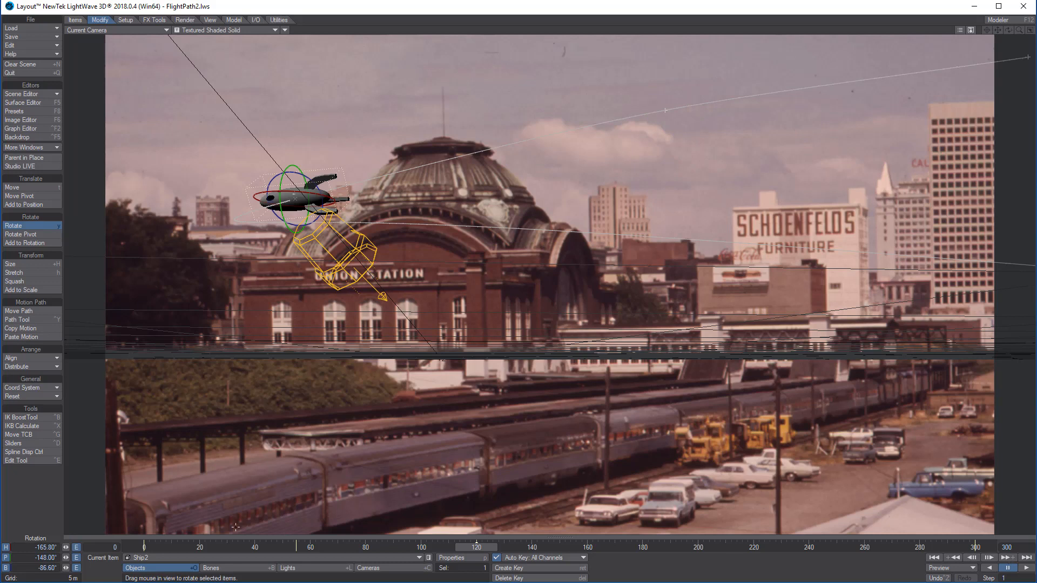
pyautogui.click(34, 550)
pyautogui.write('0')
pyautogui.press('Tab')
pyautogui.write('0')
pyautogui.press('Tab')
pyautogui.write('0')
pyautogui.press('Return')
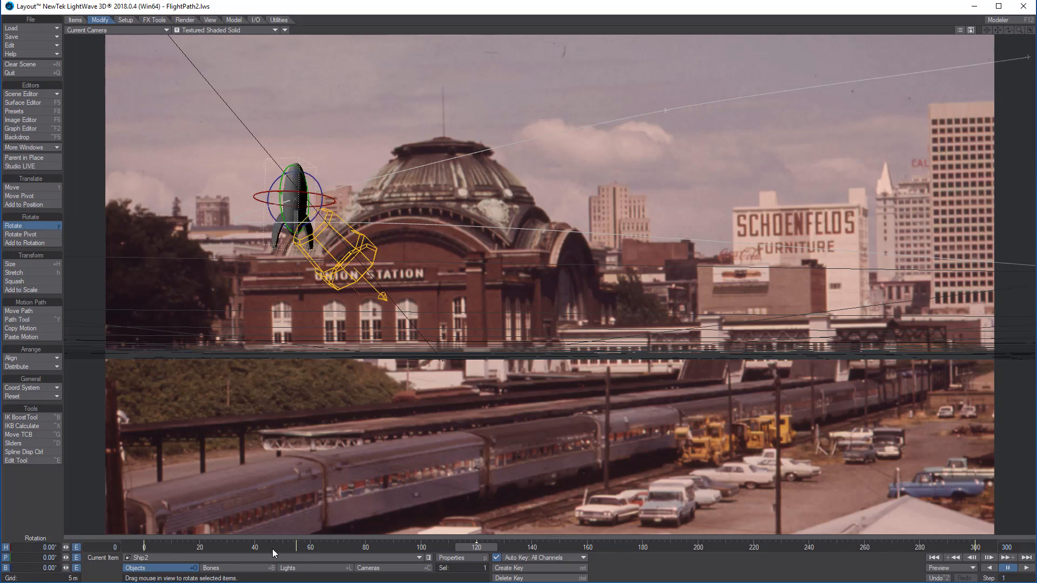
# - Set Ship2's heading, pitch and bank to 0° at the last key, frame 300
pyautogui.click(1024, 558)
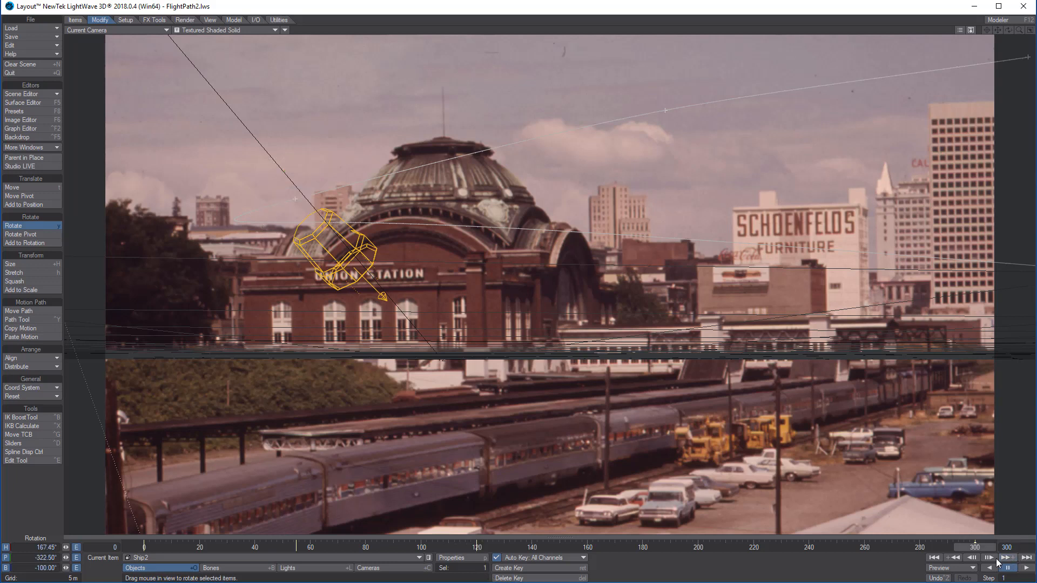
pyautogui.click(38, 547)
pyautogui.write('0')
pyautogui.press('Tab')
pyautogui.write('0')
pyautogui.press('Tab')
pyautogui.write('0')
pyautogui.press('Return')
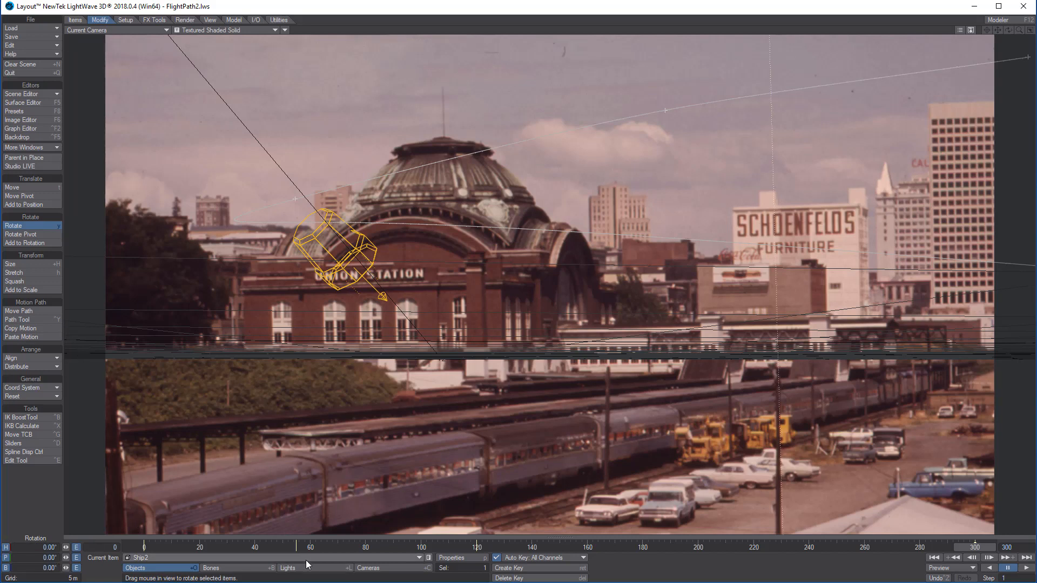
# - Play the flight from frame 0 to check the ship's orientation, and scrub back to frame 64
pyautogui.moveTo(238, 548); pyautogui.dragTo(144, 547)
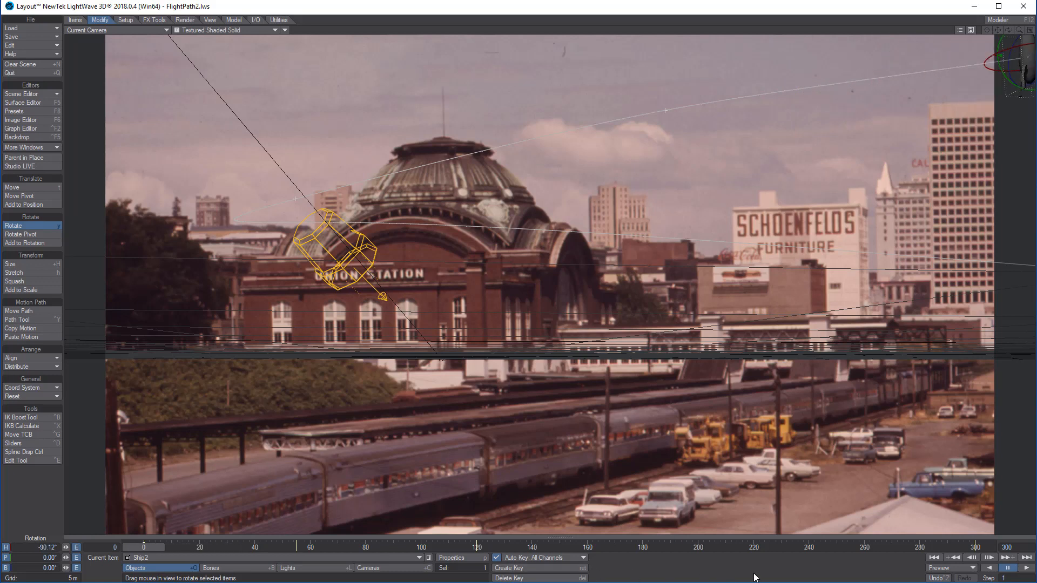
pyautogui.click(1026, 570)
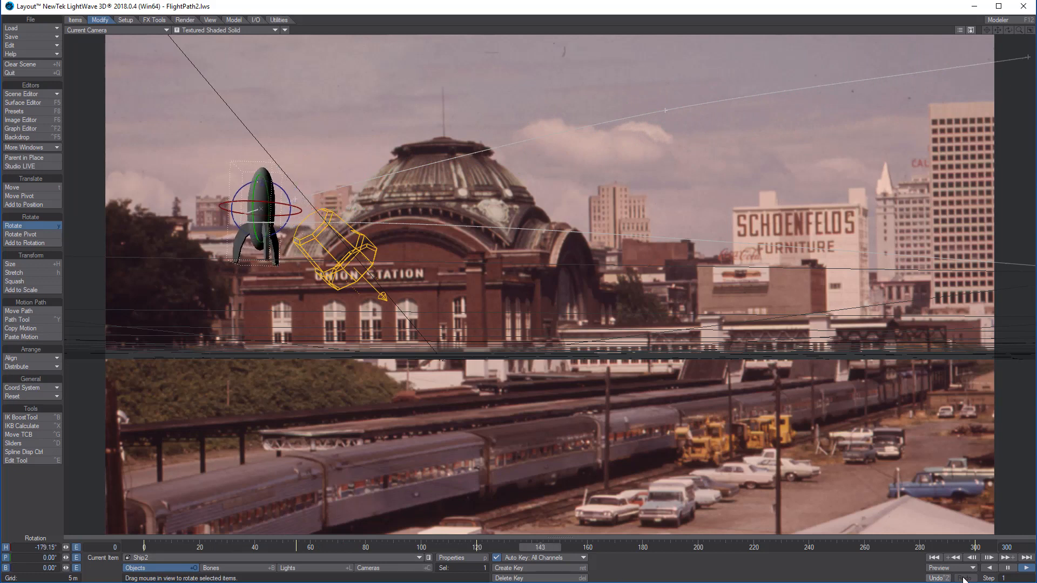
pyautogui.moveTo(599, 547); pyautogui.dragTo(320, 547)
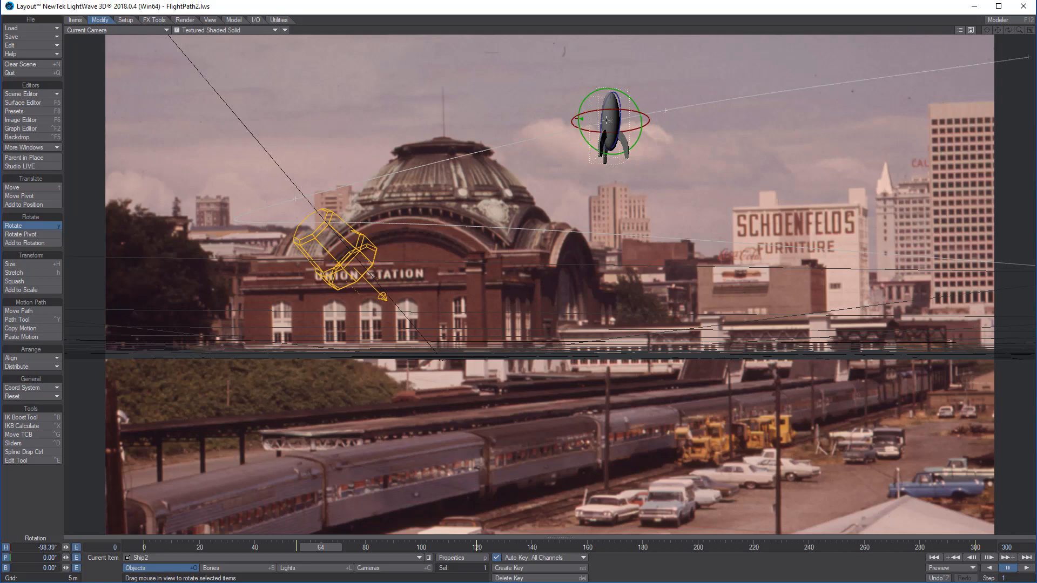
# - Switch to Modeler and rotate the whole Ship2 mesh 90° around the X axis with its center at 0 m
pyautogui.press('F12')
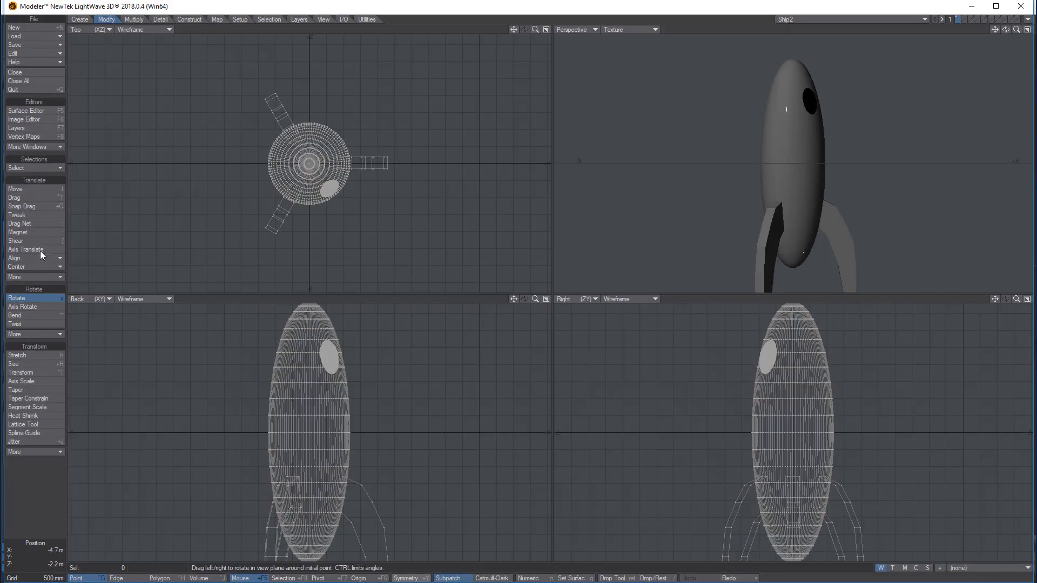
pyautogui.click(13, 300)
pyautogui.press('n')
pyautogui.click(659, 119)
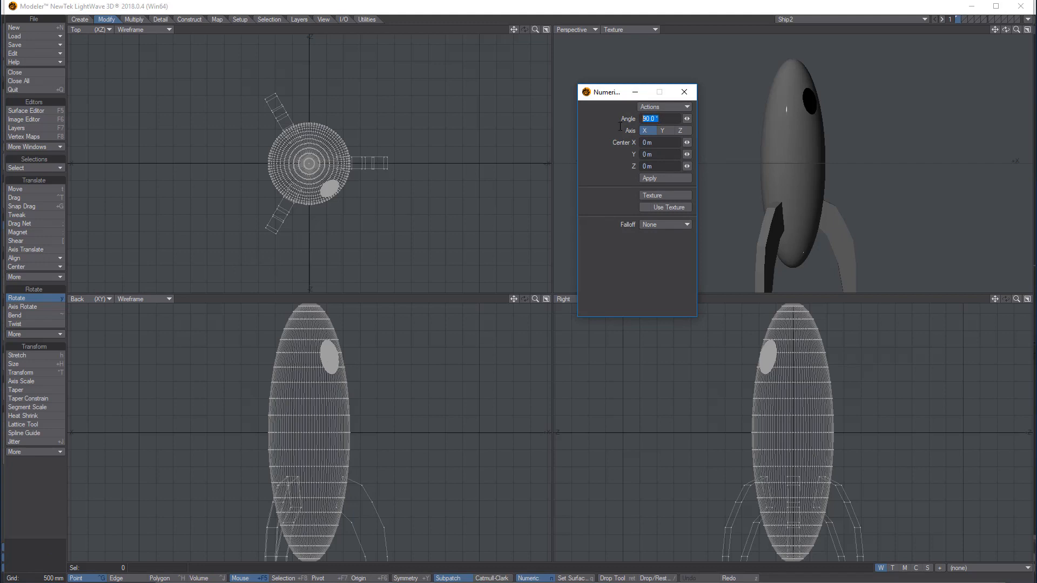
pyautogui.click(665, 178)
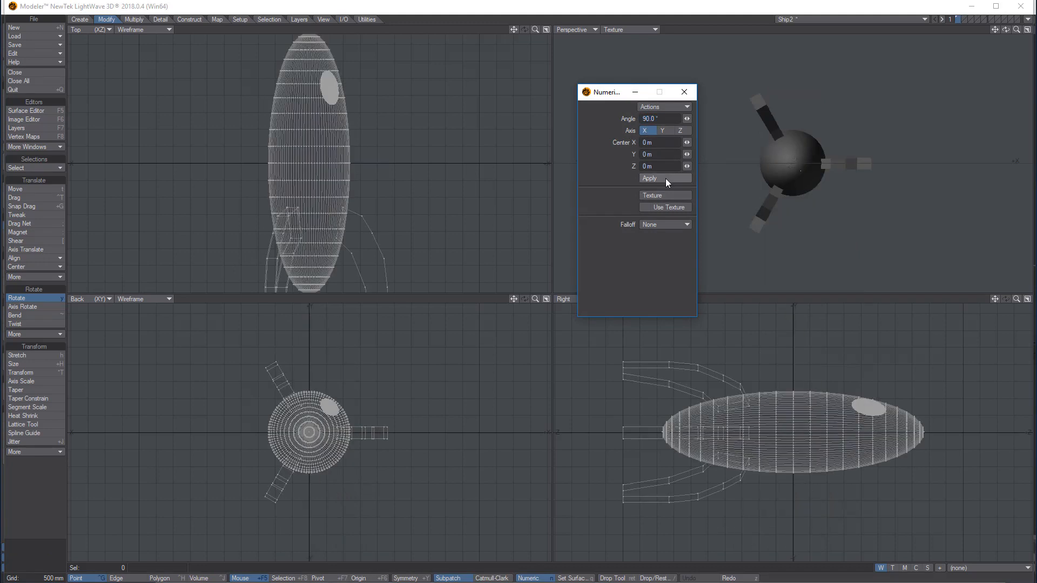
# - Inspect the rotated ship in perspective, close the numeric settings, save the object and switch back to Layout
pyautogui.moveTo(1006, 30); pyautogui.dragTo(842, 94)
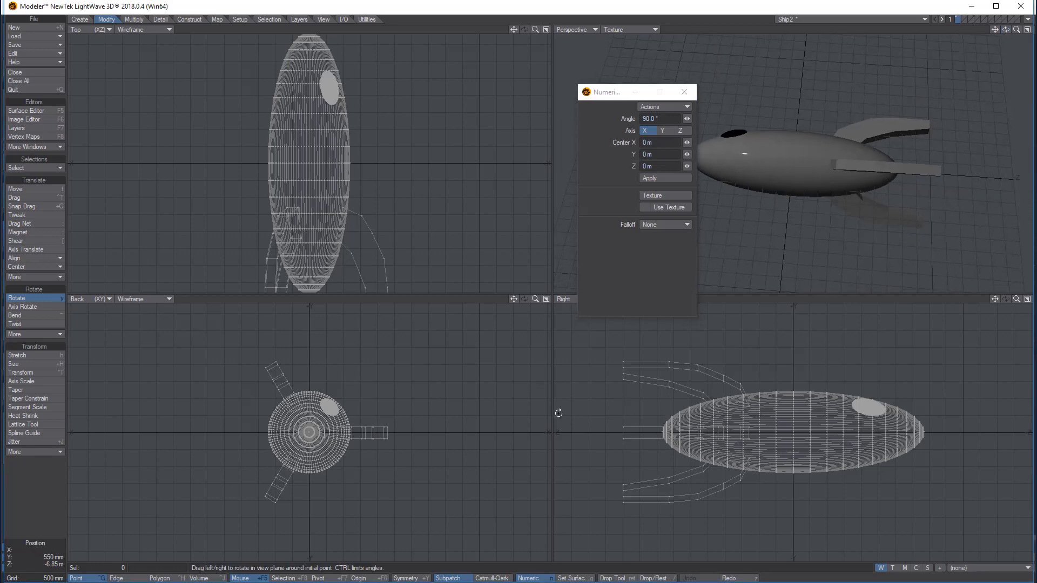
pyautogui.click(684, 92)
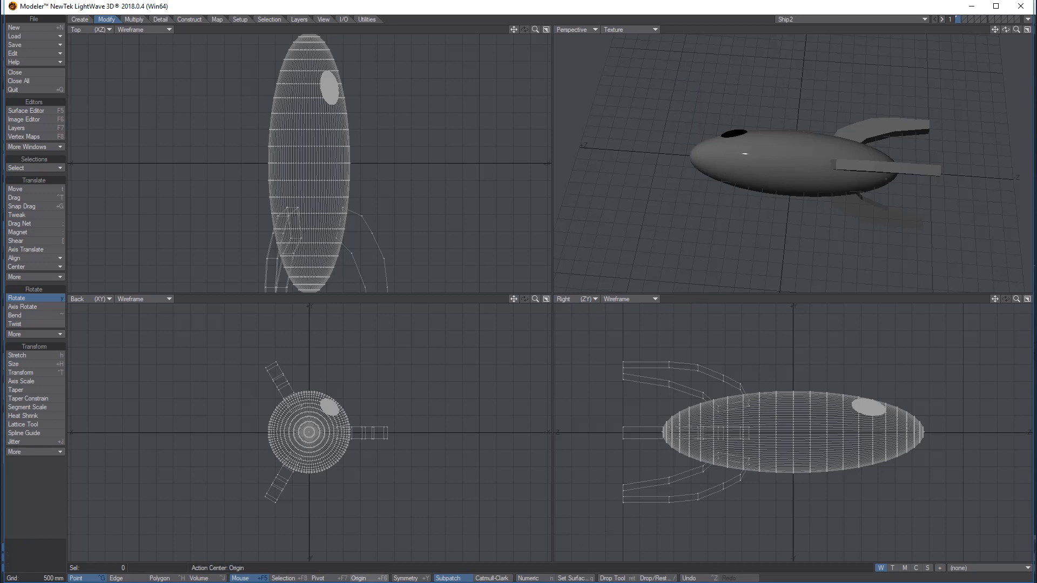
pyautogui.press('F12')
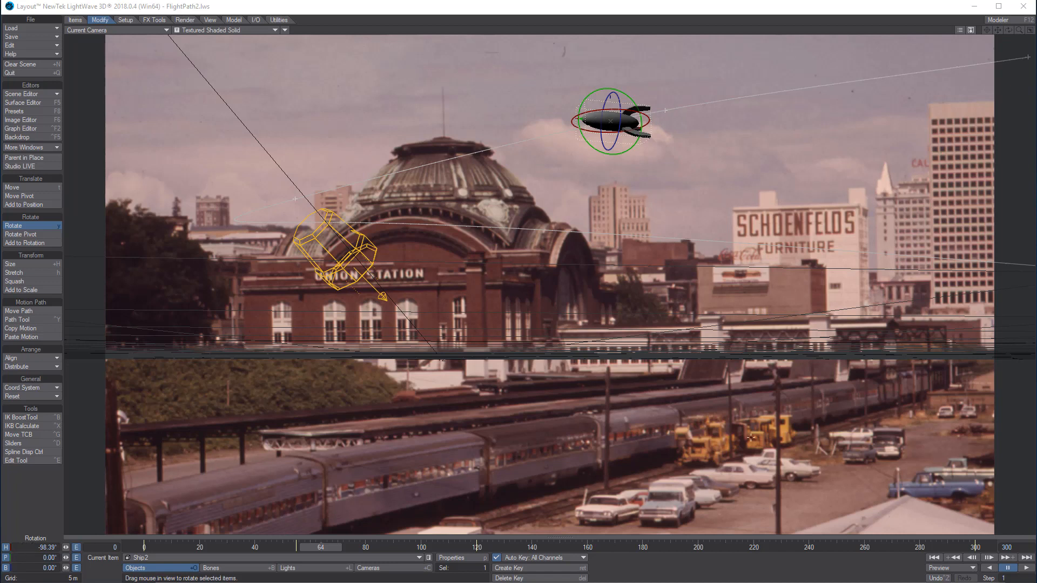
# - Set Ship2's rotation Pitch Controller and Bank Controller to Align to Path in its motion options
pyautogui.press('m')
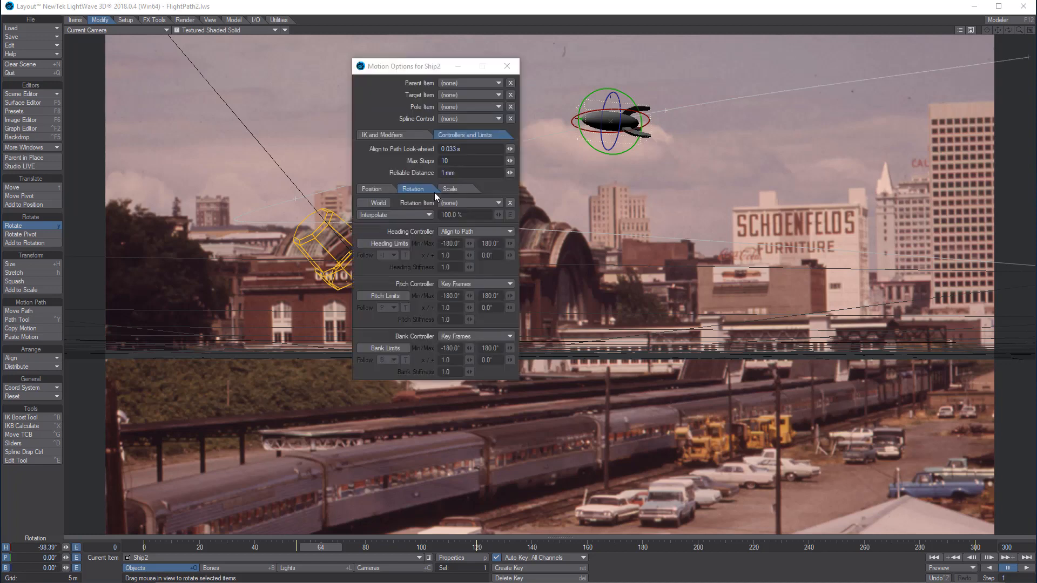
pyautogui.click(469, 286)
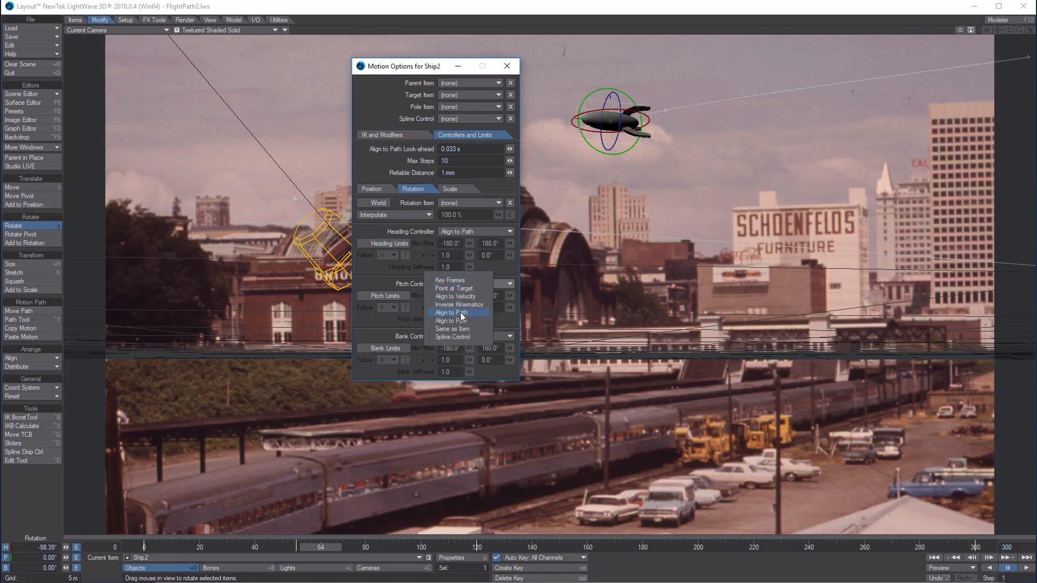
pyautogui.click(461, 313)
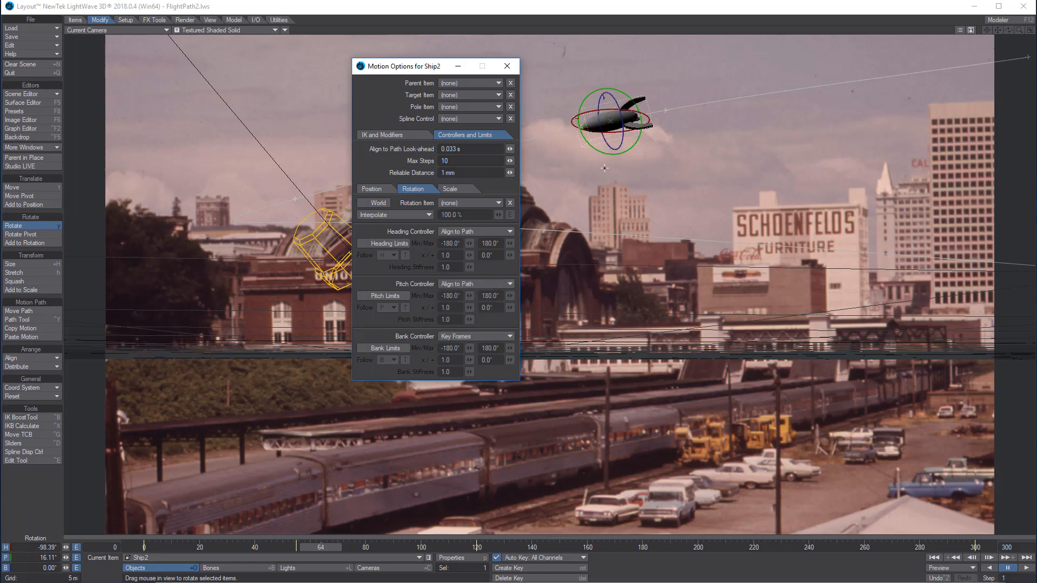
pyautogui.click(461, 335)
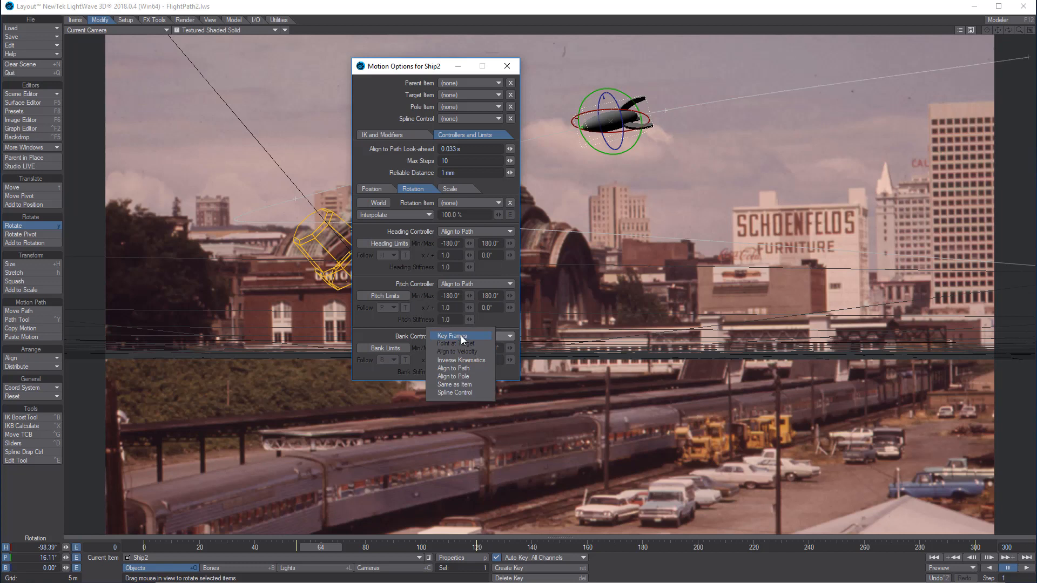
pyautogui.click(468, 370)
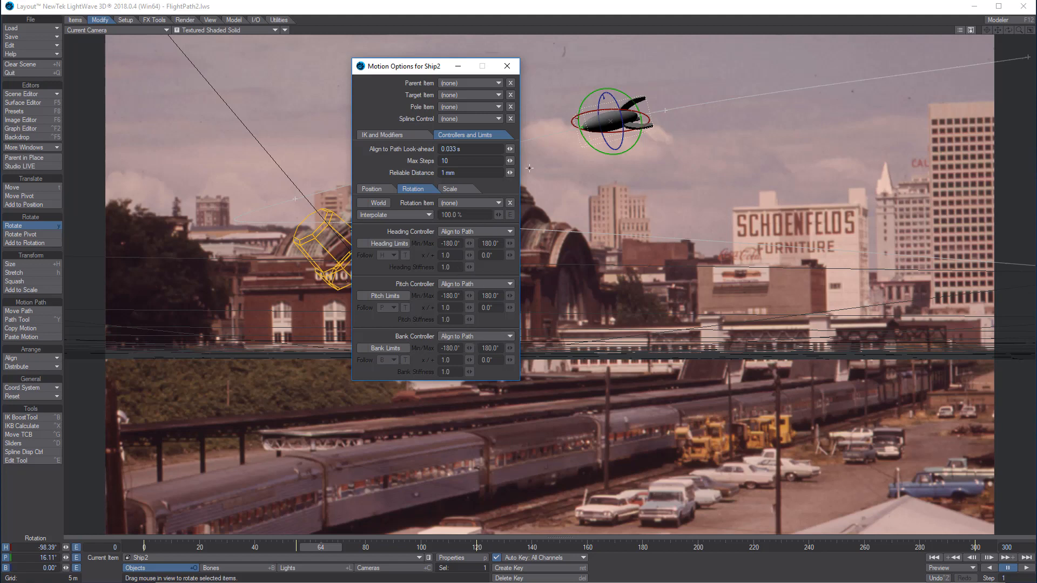
pyautogui.click(507, 66)
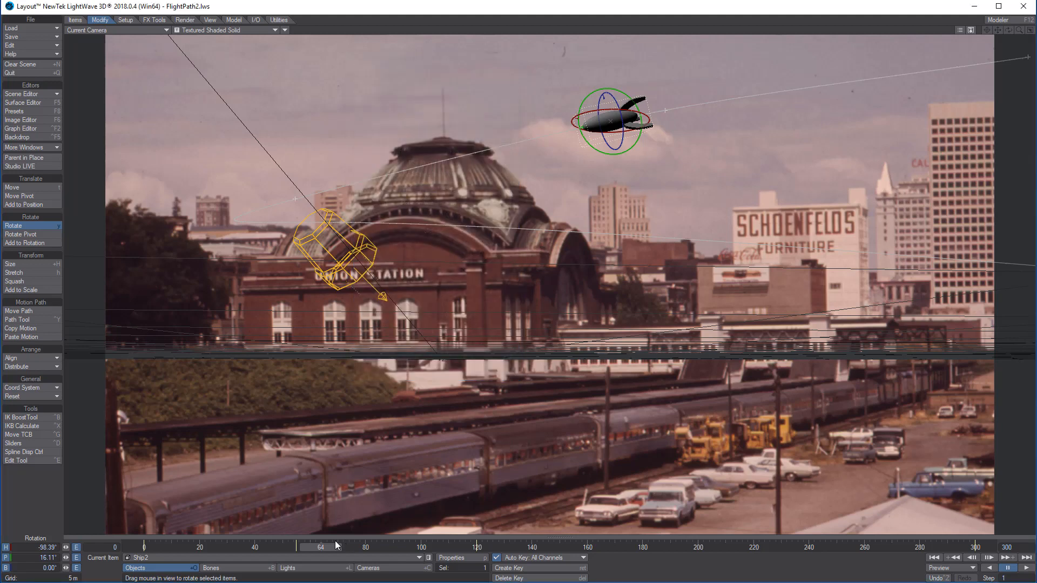
# - Play the flight from frame 0 in the camera view, pause it and scrub to frame 103
pyautogui.moveTo(326, 545); pyautogui.dragTo(140, 545)
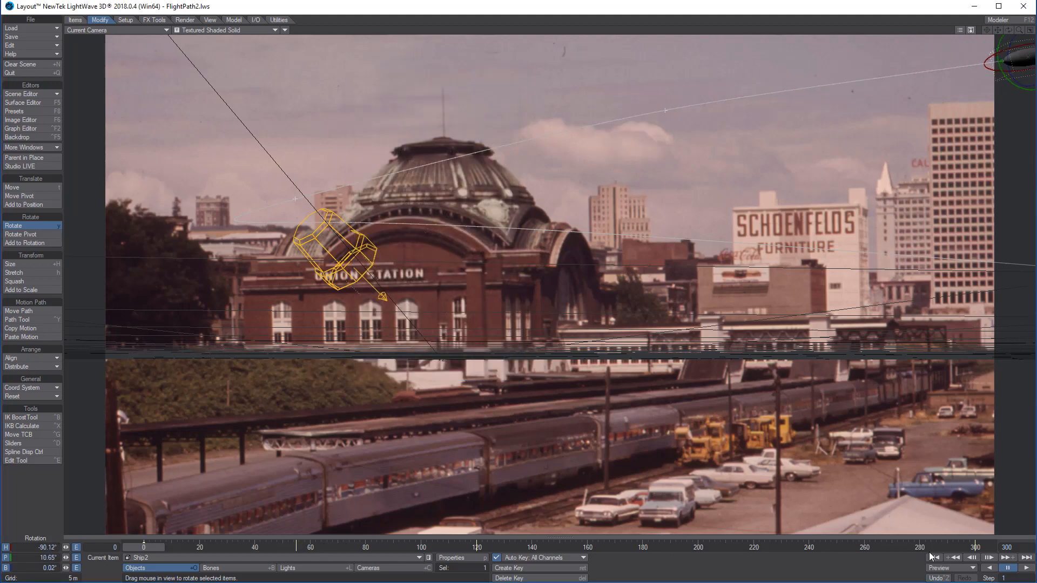
pyautogui.click(1026, 568)
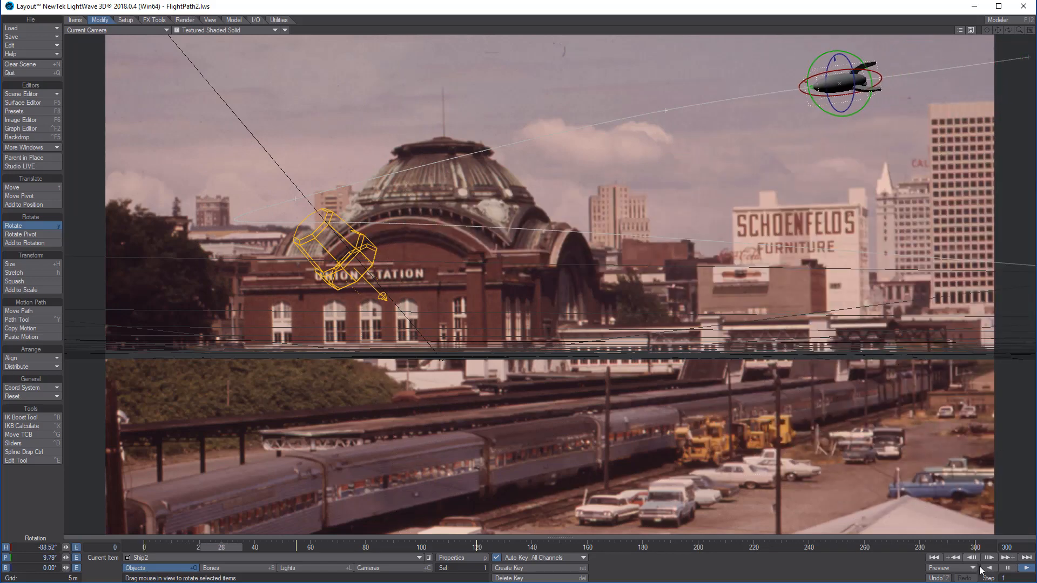
pyautogui.click(1008, 568)
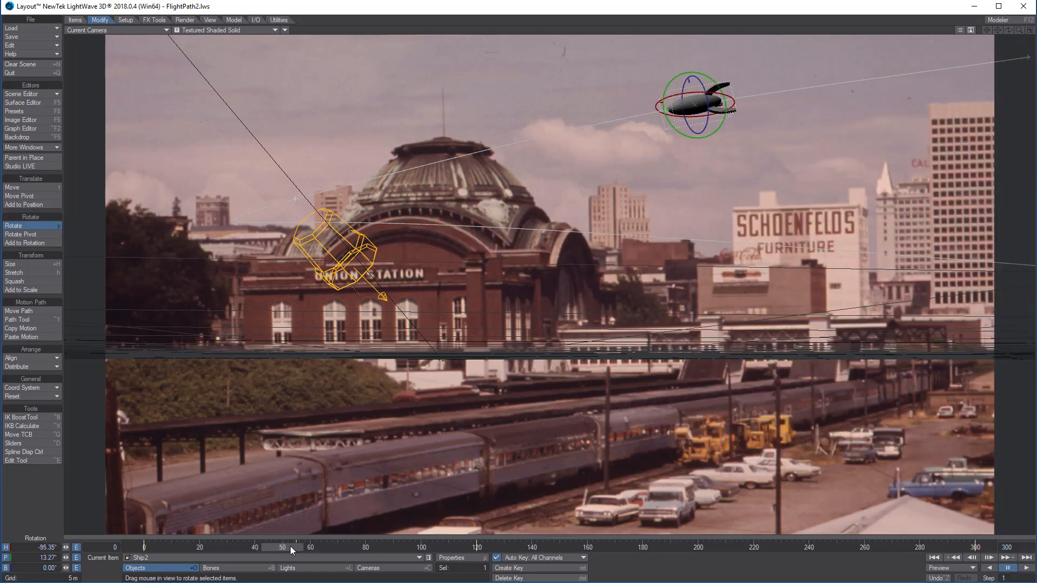
pyautogui.moveTo(290, 546); pyautogui.dragTo(429, 546)
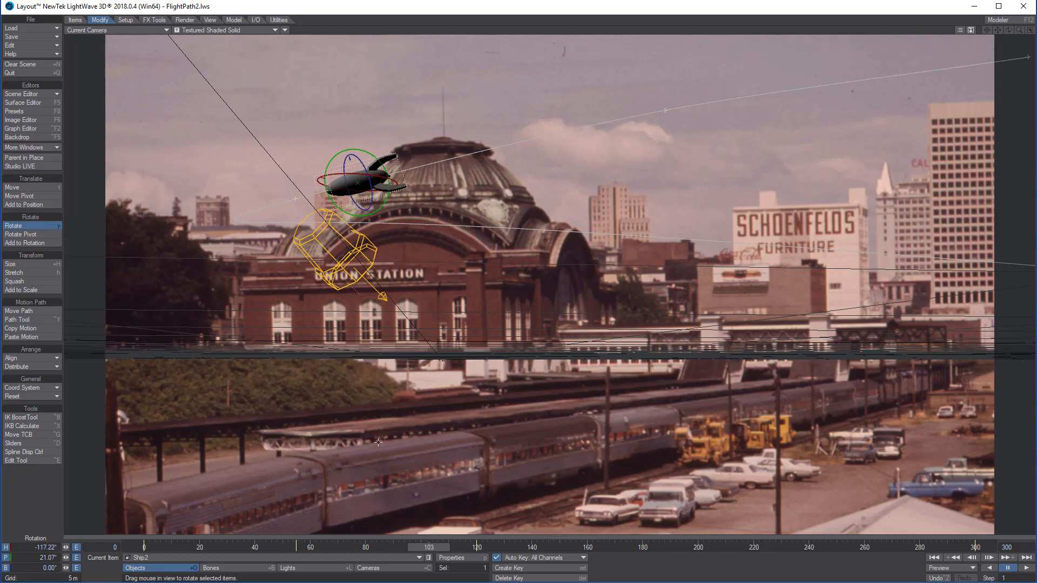
# - In the Top view, scrub Ship2 back to frame 91 and through the curve to frame 120 to check its alignment with the path
pyautogui.press('2')
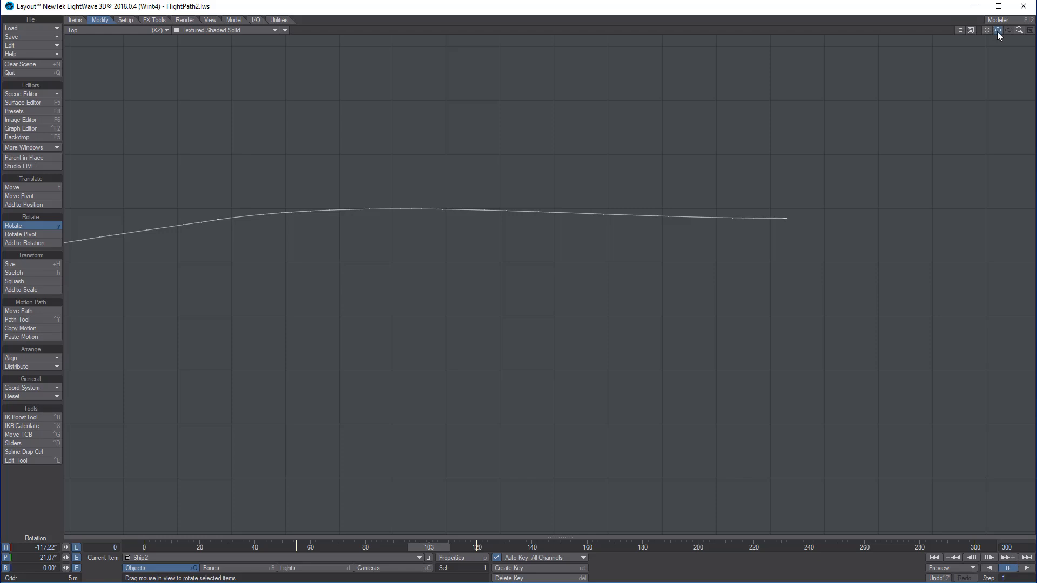
pyautogui.moveTo(999, 30); pyautogui.dragTo(1036, 6)
pyautogui.moveTo(997, 30); pyautogui.dragTo(1018, 0)
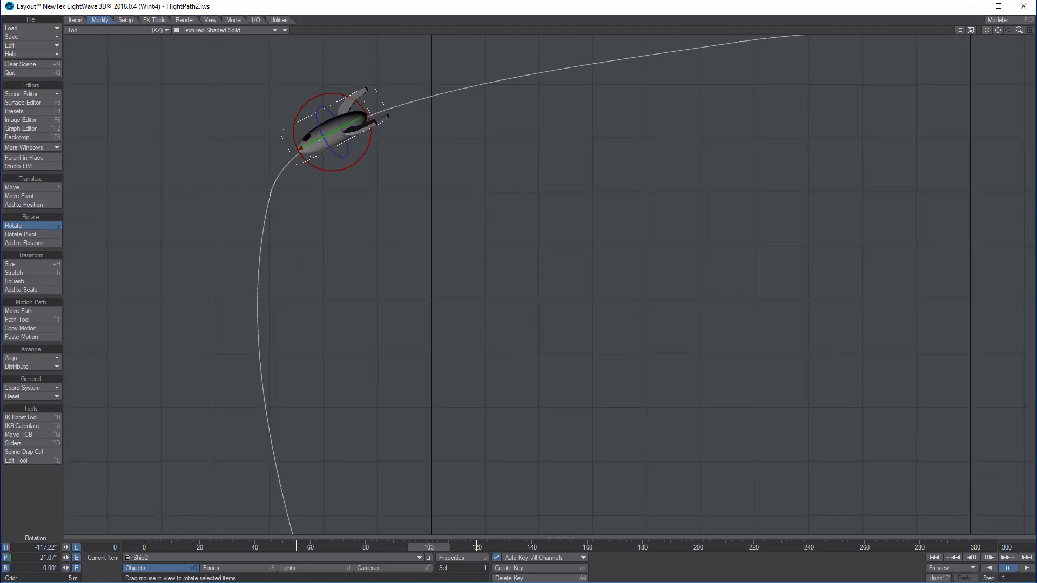
pyautogui.moveTo(430, 547)
pyautogui.mouseDown()
pyautogui.moveTo(378, 547)
pyautogui.moveTo(504, 547)
pyautogui.moveTo(397, 548)
pyautogui.mouseUp()
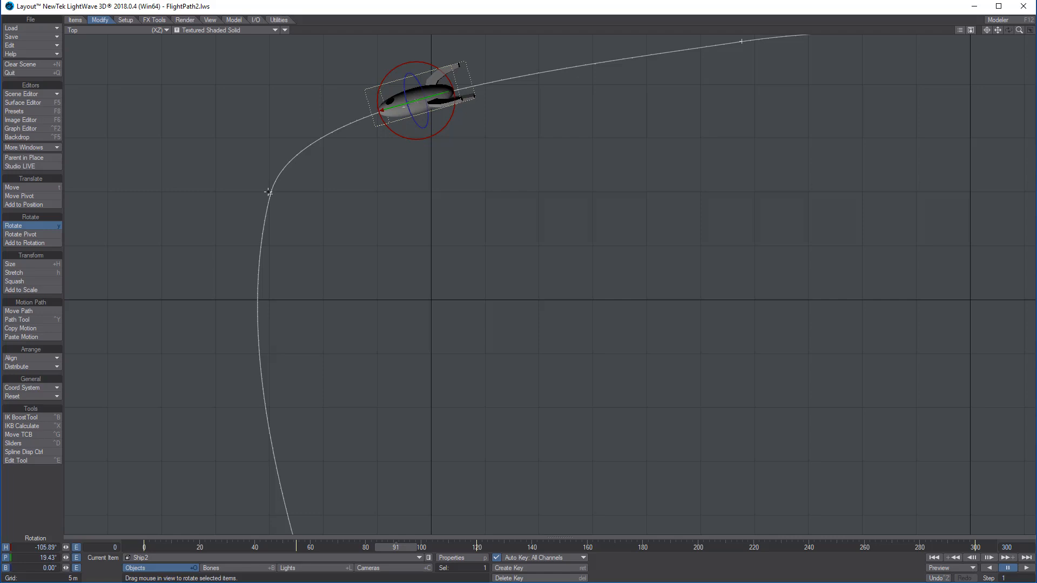
pyautogui.moveTo(396, 547); pyautogui.dragTo(473, 547)
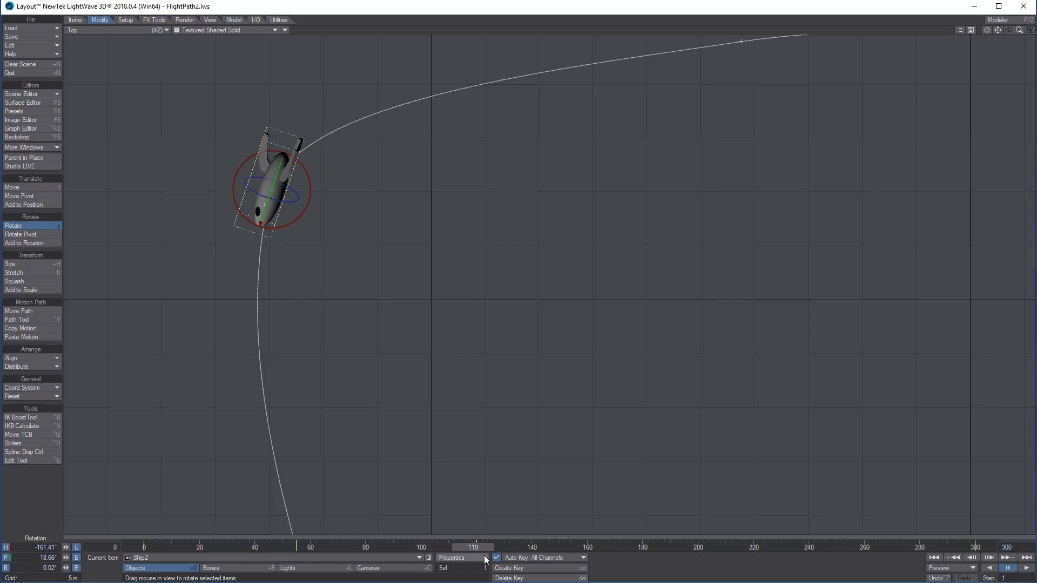
pyautogui.moveTo(481, 550); pyautogui.dragTo(484, 550)
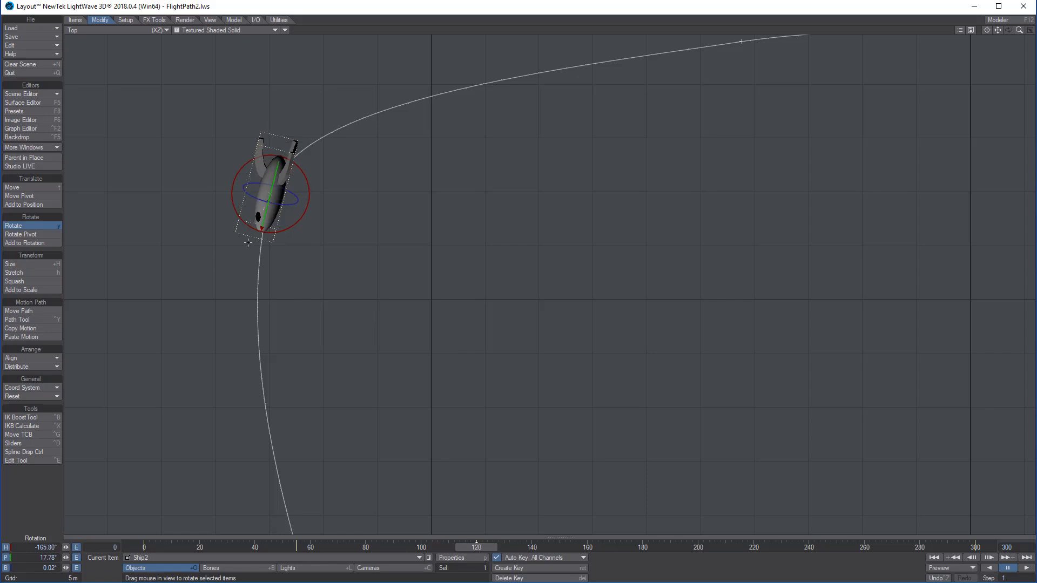
# - Open the Graph Editor and review the curves of Ship2's position and rotation channels
pyautogui.click(21, 129)
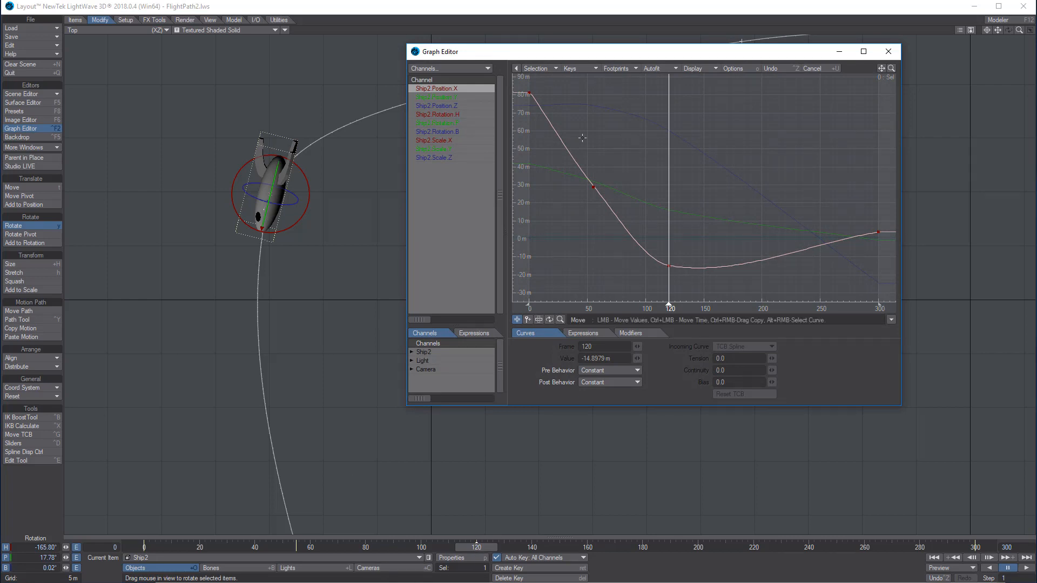
pyautogui.click(440, 98)
pyautogui.click(440, 106)
pyautogui.click(440, 114)
pyautogui.click(442, 122)
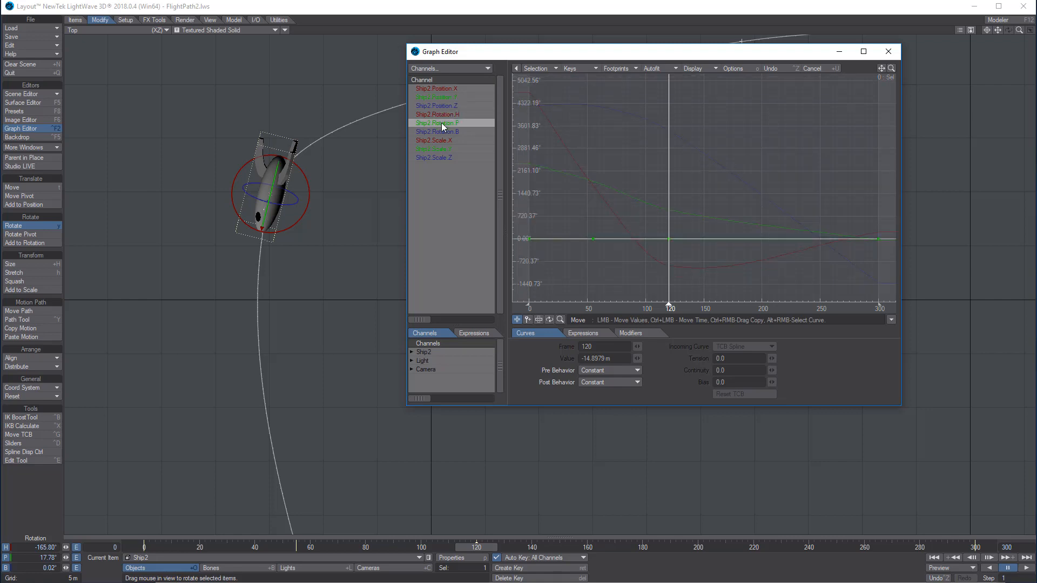
pyautogui.click(442, 133)
pyautogui.click(443, 114)
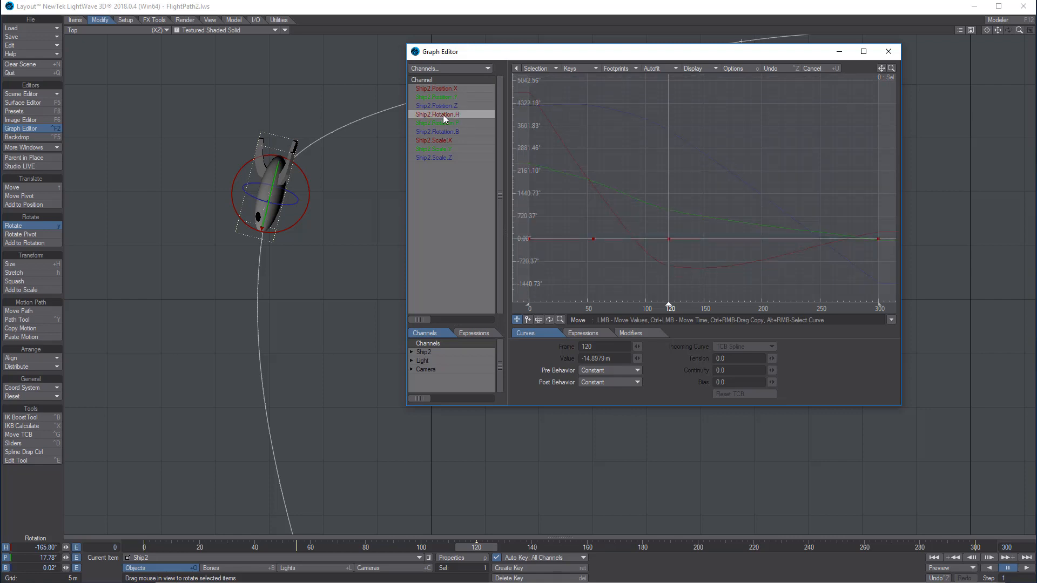
pyautogui.click(445, 107)
# - Set the frame 120 key of Ship2's Position X curve to Tension -0.705 and Bias 0.21, then close the Graph Editor
pyautogui.click(449, 89)
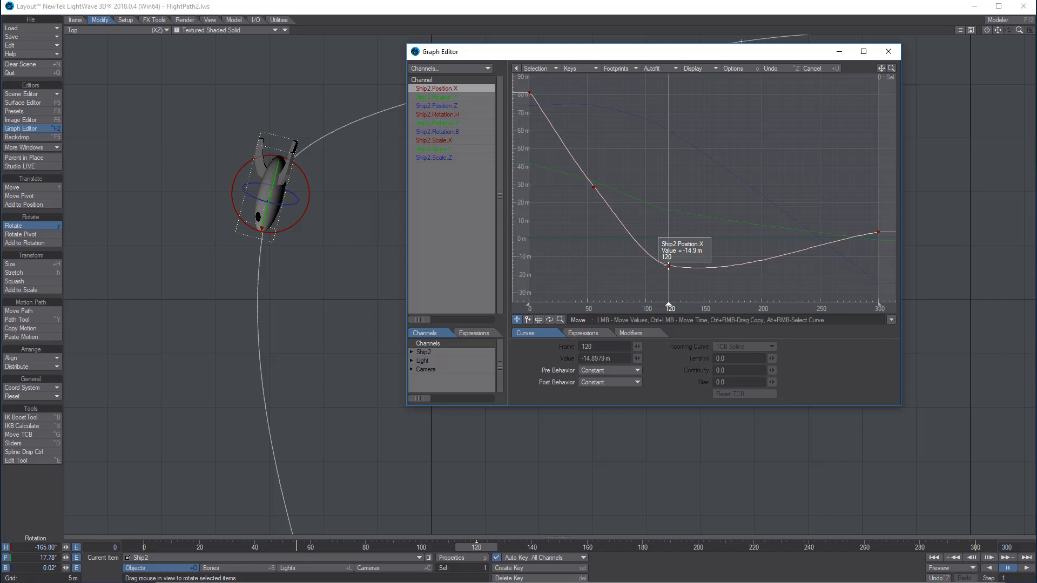
pyautogui.click(668, 266)
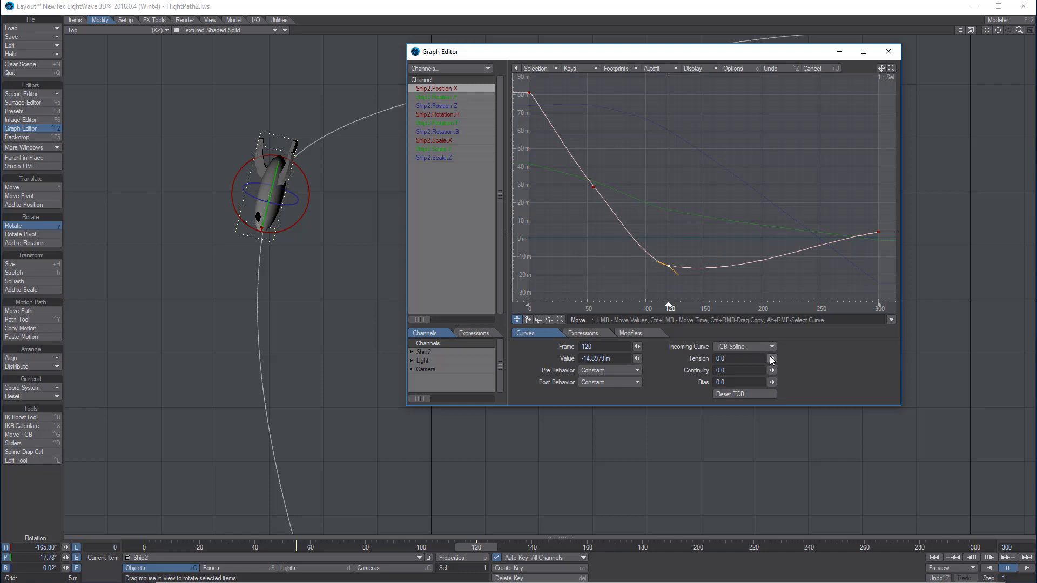
pyautogui.moveTo(771, 360); pyautogui.dragTo(752, 360)
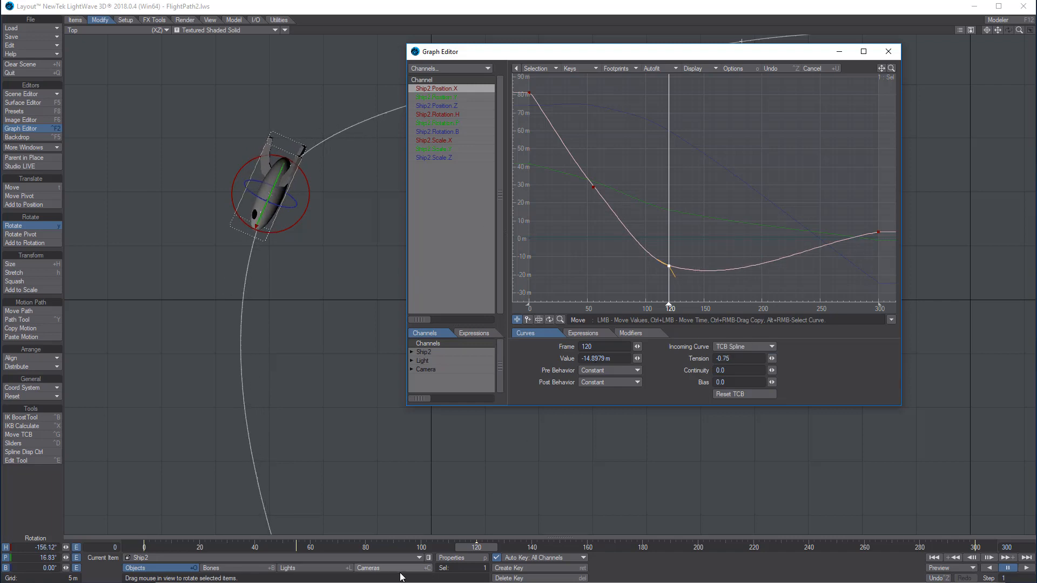
pyautogui.moveTo(476, 547); pyautogui.dragTo(399, 547)
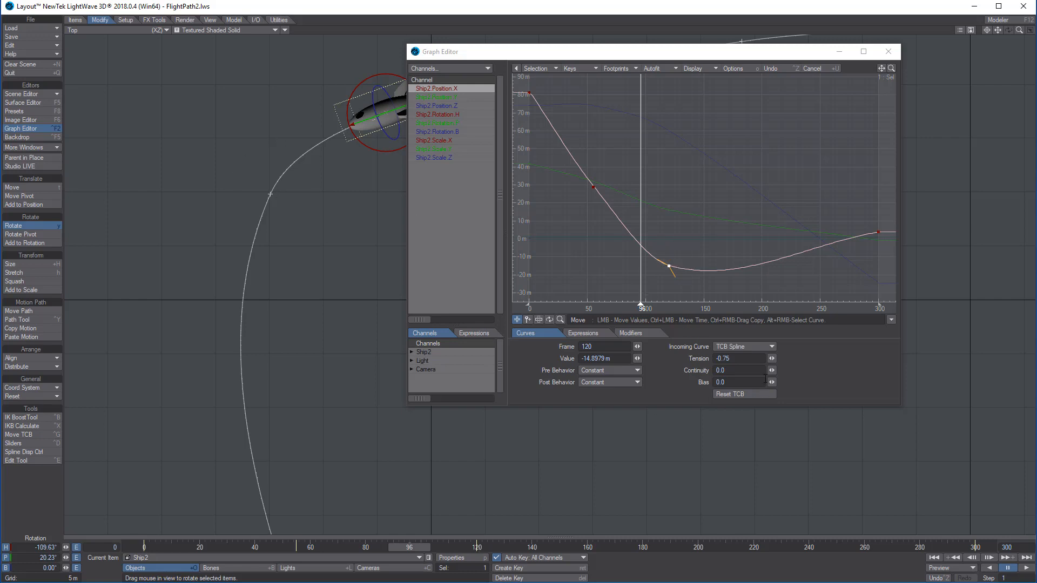
pyautogui.moveTo(772, 382); pyautogui.dragTo(775, 358)
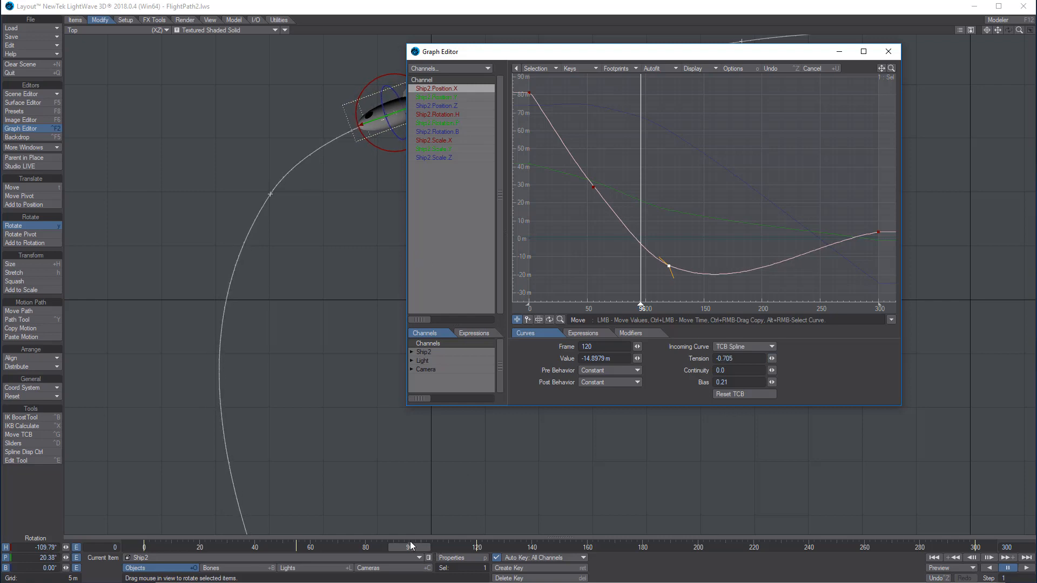
pyautogui.moveTo(410, 542); pyautogui.dragTo(285, 543)
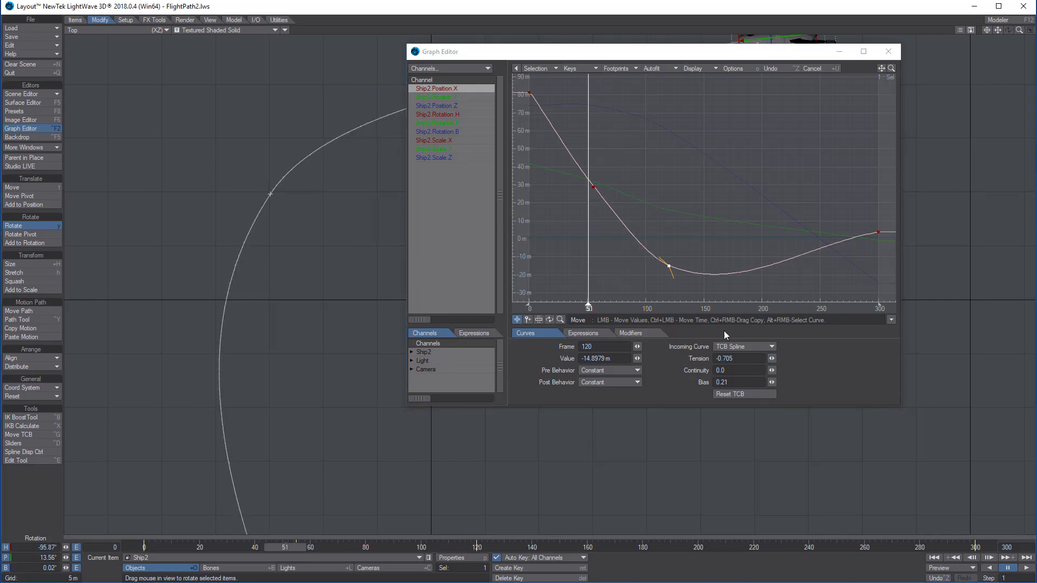
pyautogui.click(888, 51)
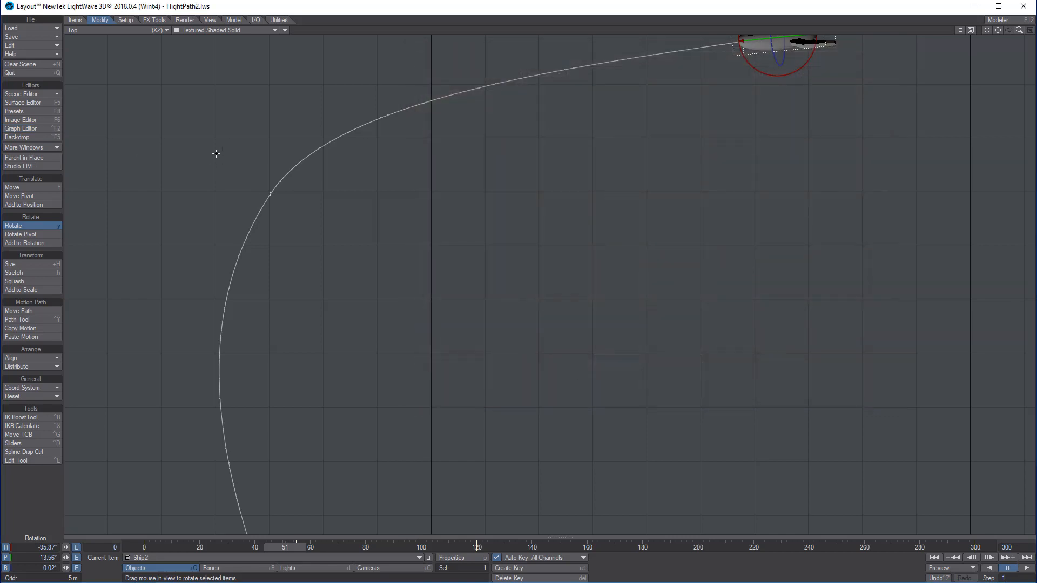
# - Play the ship's adjusted flight through the current camera view and pause it
pyautogui.press('6')
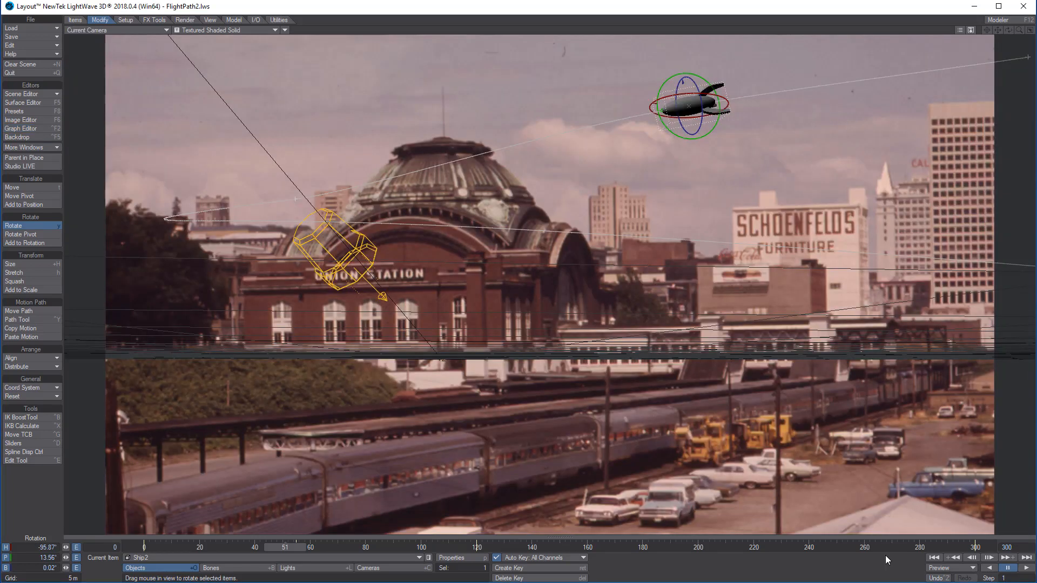
pyautogui.click(1026, 569)
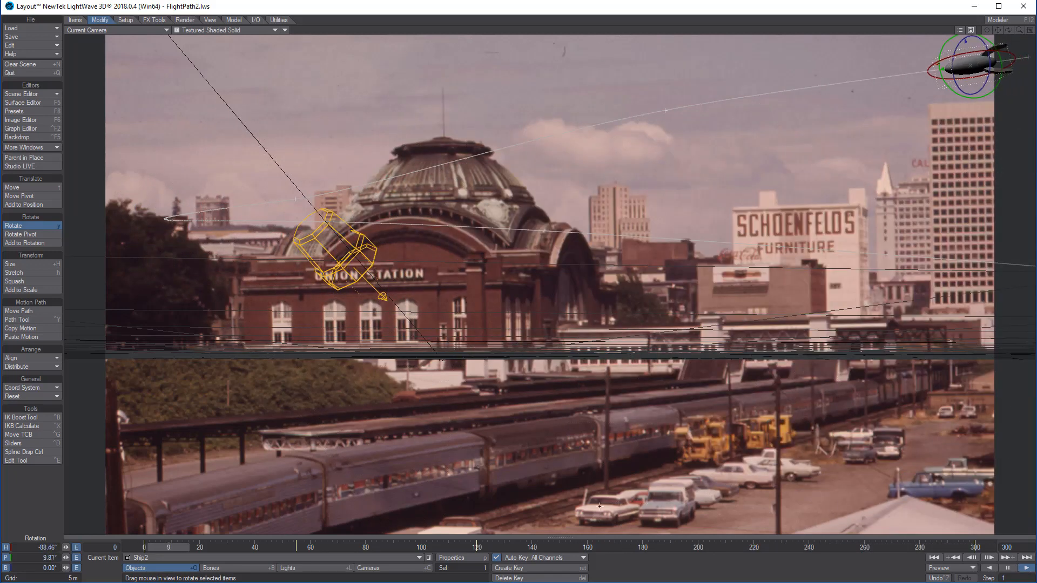
pyautogui.click(1007, 568)
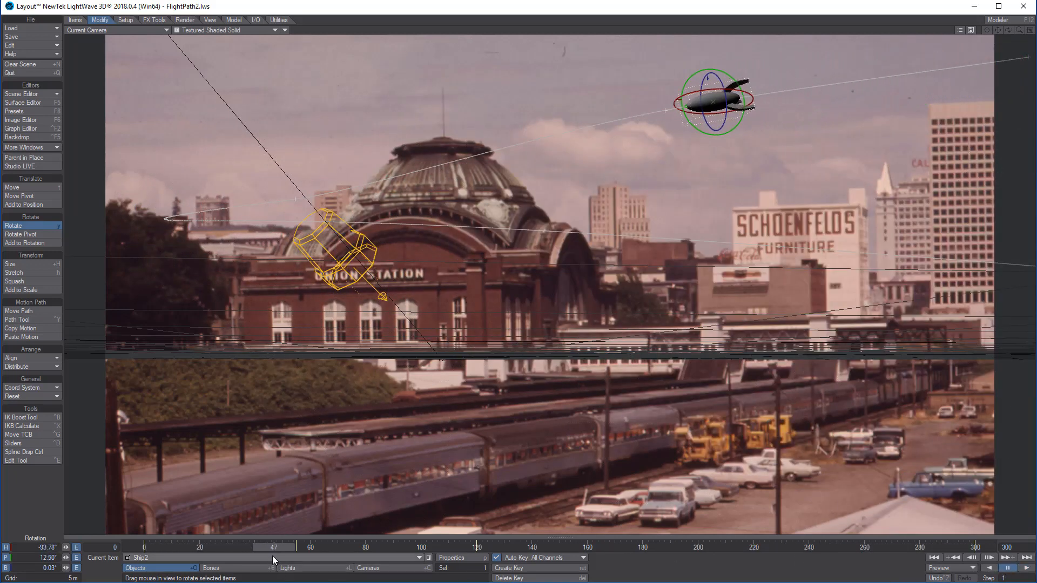
# - At frame 300, lower Ship2 to a Y position of about -2.4 m
pyautogui.moveTo(274, 547); pyautogui.dragTo(975, 547)
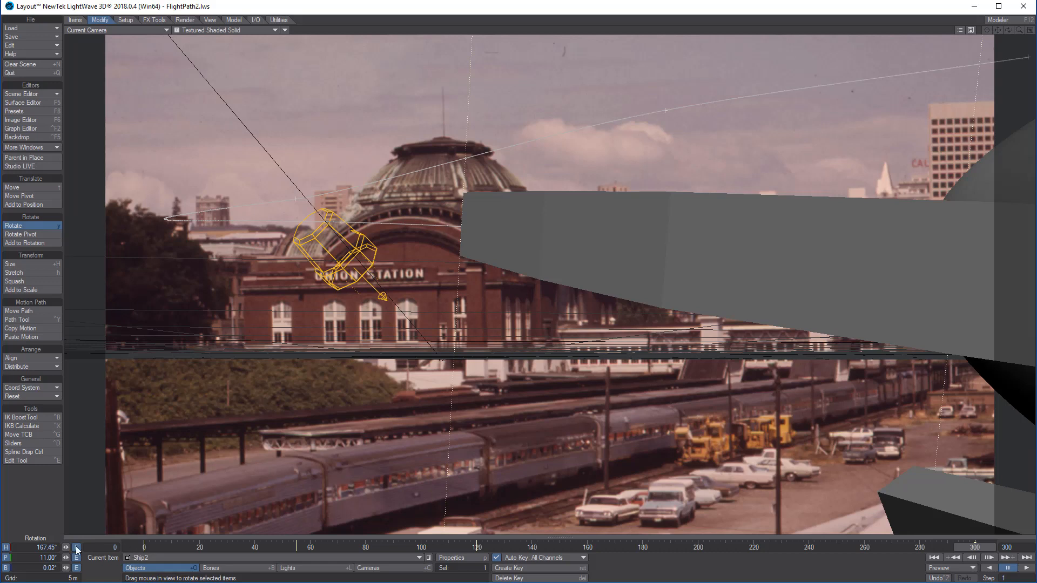
pyautogui.press('t')
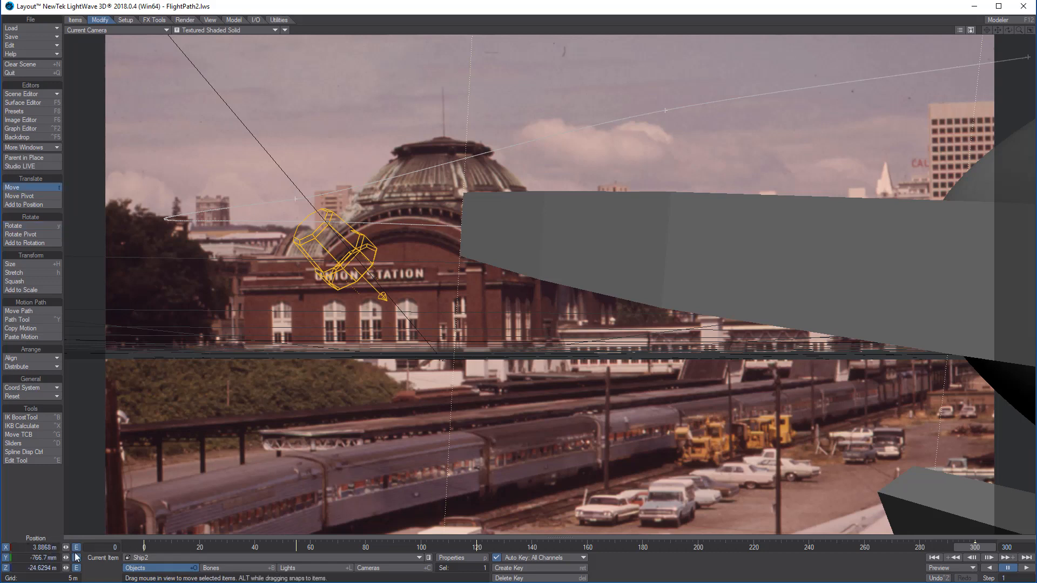
pyautogui.moveTo(65, 558); pyautogui.dragTo(1, 559)
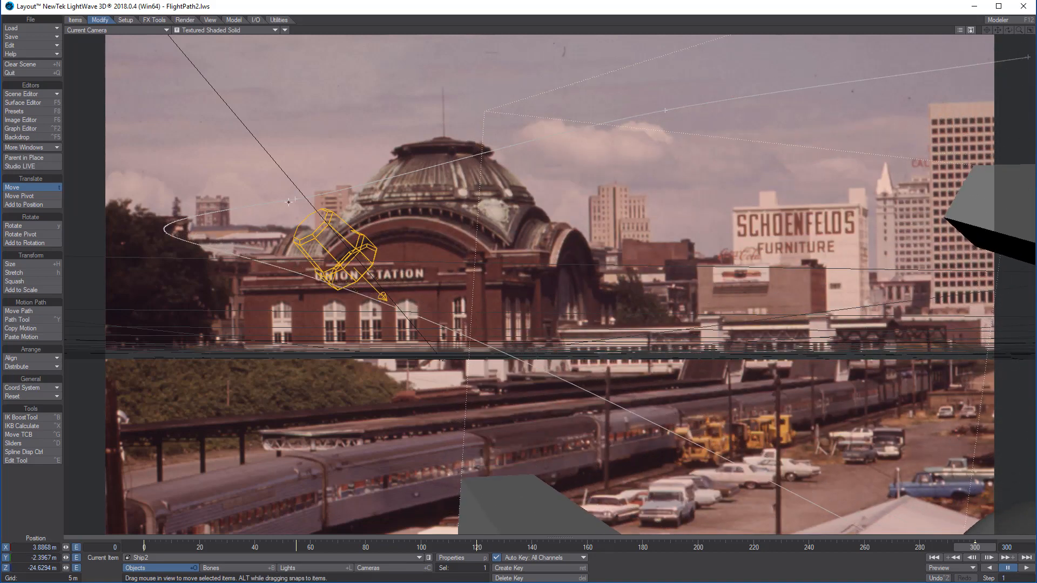
# - Rewind to frame 0, play the flight with the lowered end position and pause it around frame 110
pyautogui.click(934, 557)
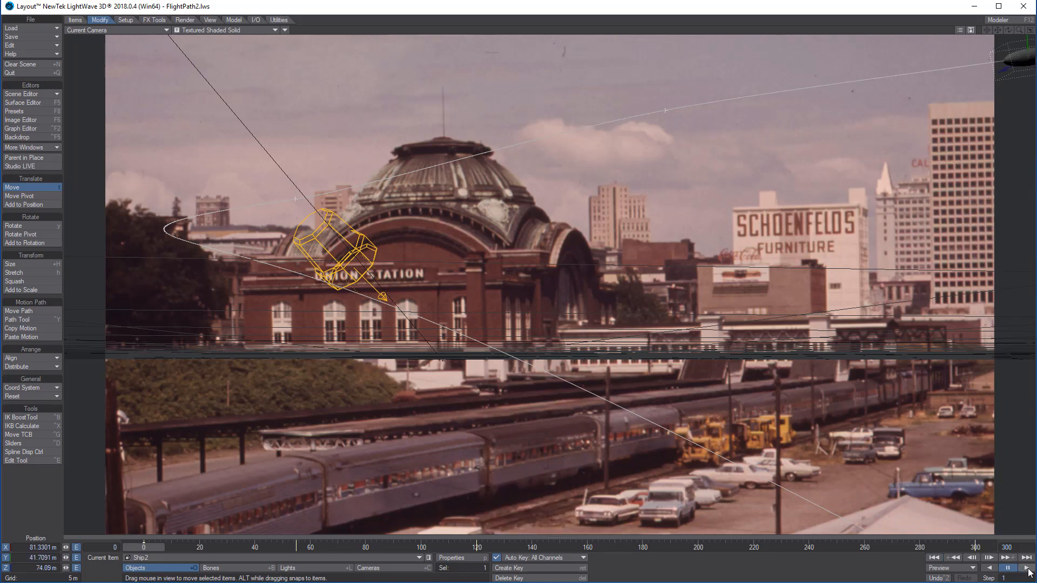
pyautogui.click(1025, 569)
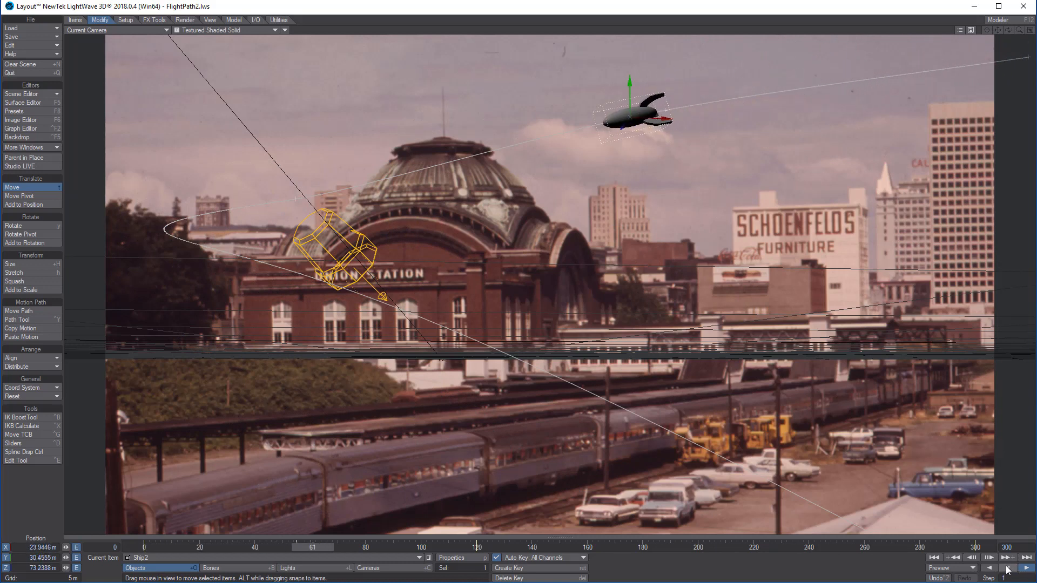
pyautogui.click(1008, 569)
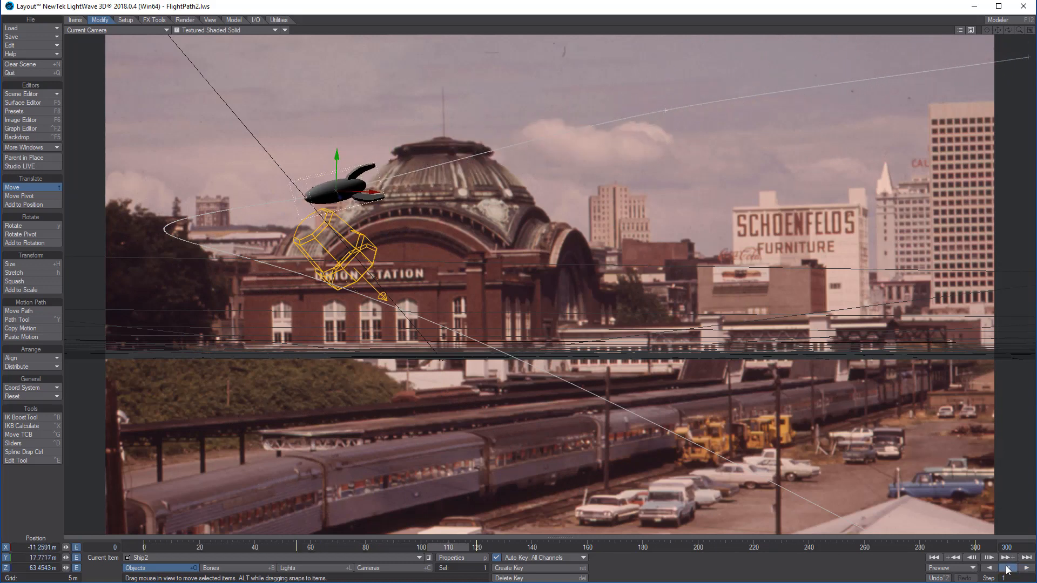
# - At frame 85, open the Compositing effects window clear of the ship and select the scene's light
pyautogui.moveTo(449, 547); pyautogui.dragTo(267, 547)
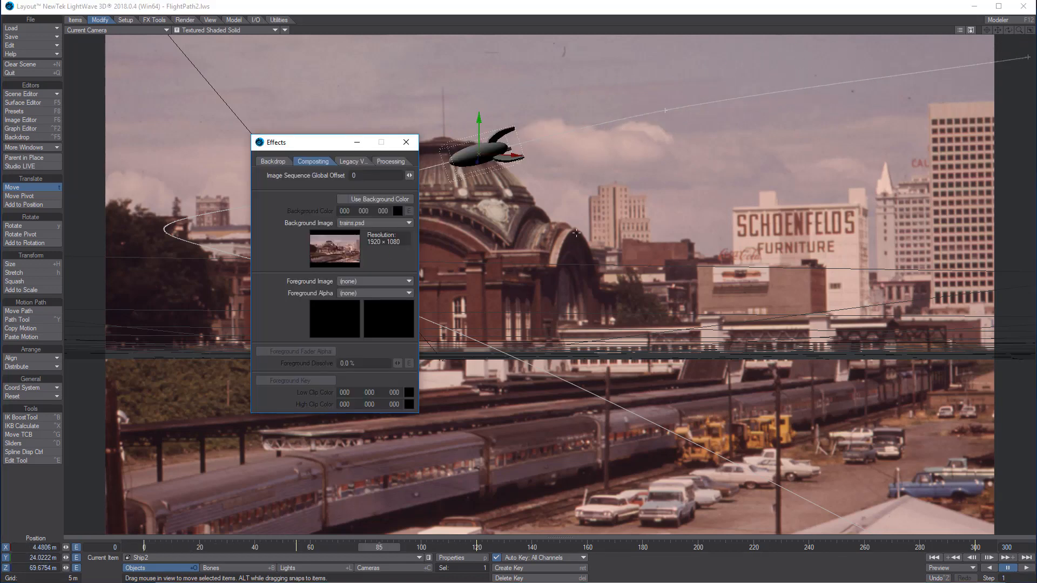
pyautogui.moveTo(334, 142); pyautogui.dragTo(813, 190)
pyautogui.click(335, 227)
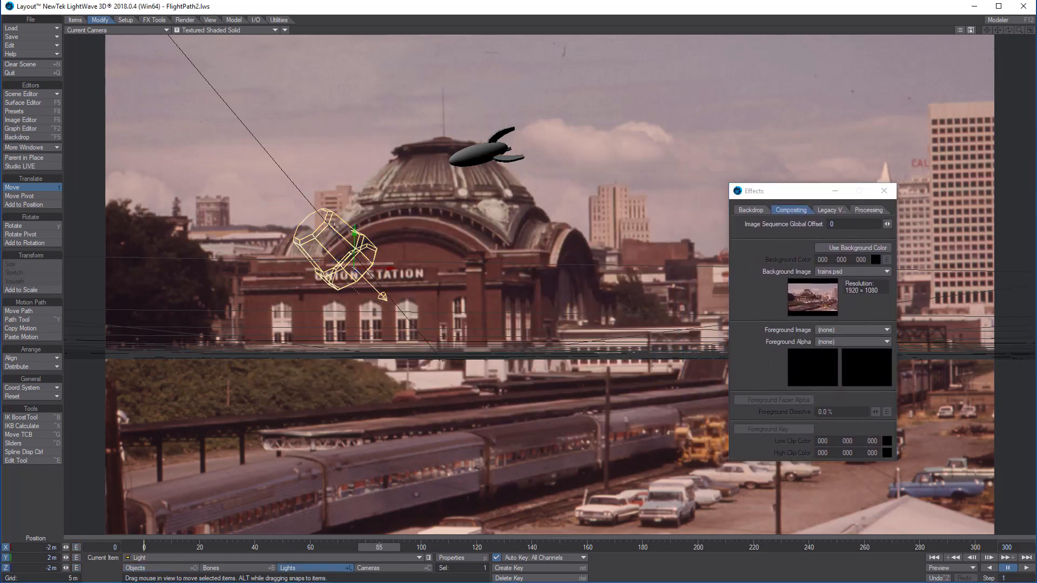
pyautogui.moveTo(385, 268); pyautogui.dragTo(351, 268)
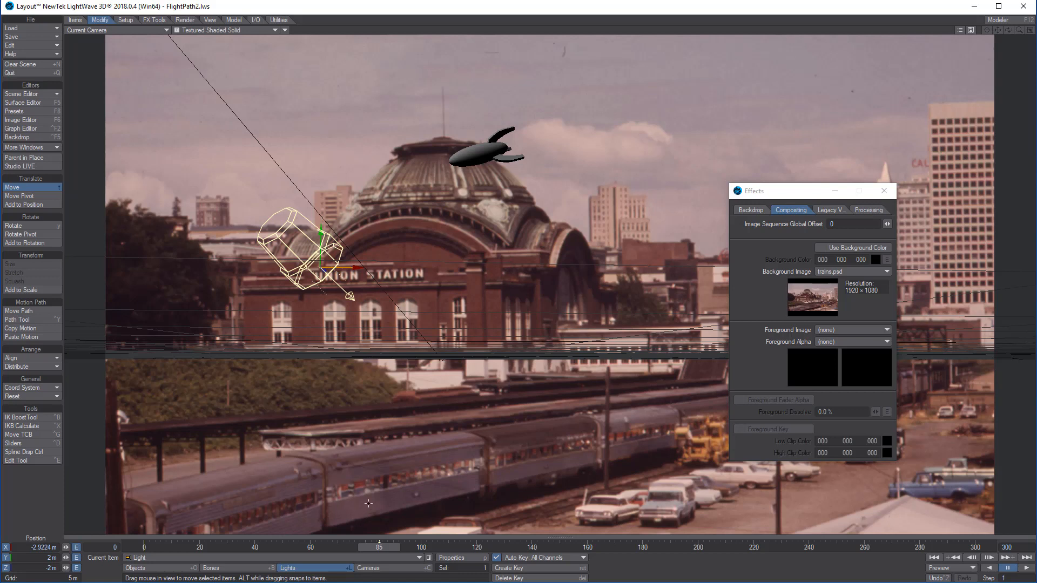
pyautogui.hotkey('ctrl', 'z')
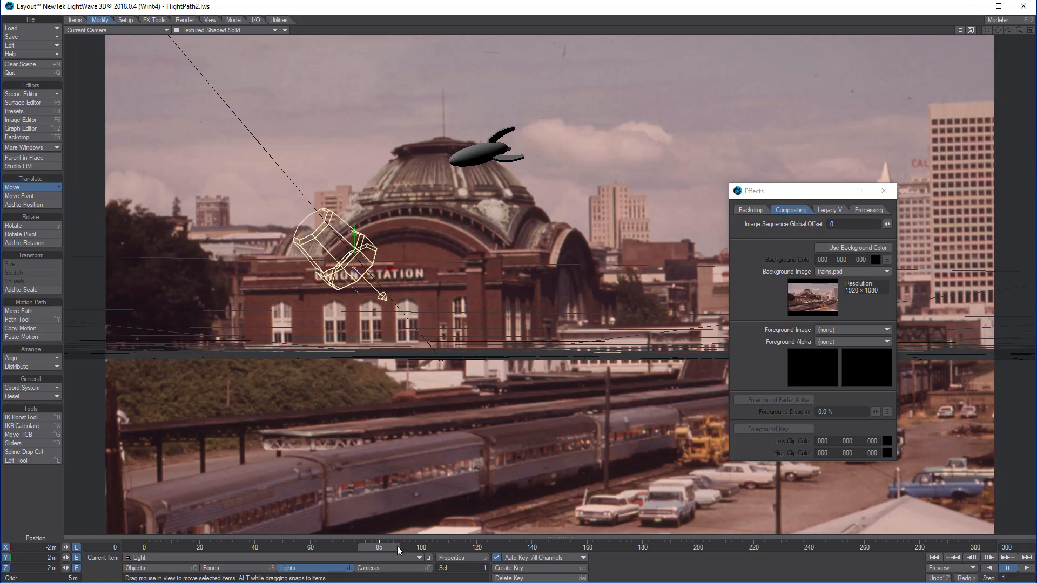
pyautogui.moveTo(392, 547)
pyautogui.mouseDown()
pyautogui.moveTo(359, 546)
pyautogui.moveTo(395, 547)
pyautogui.moveTo(379, 546)
pyautogui.mouseUp()
# - Rotate the light to heading 5.60° and pitch 12.00°, and create a motion key for it at frame 0
pyautogui.press('y')
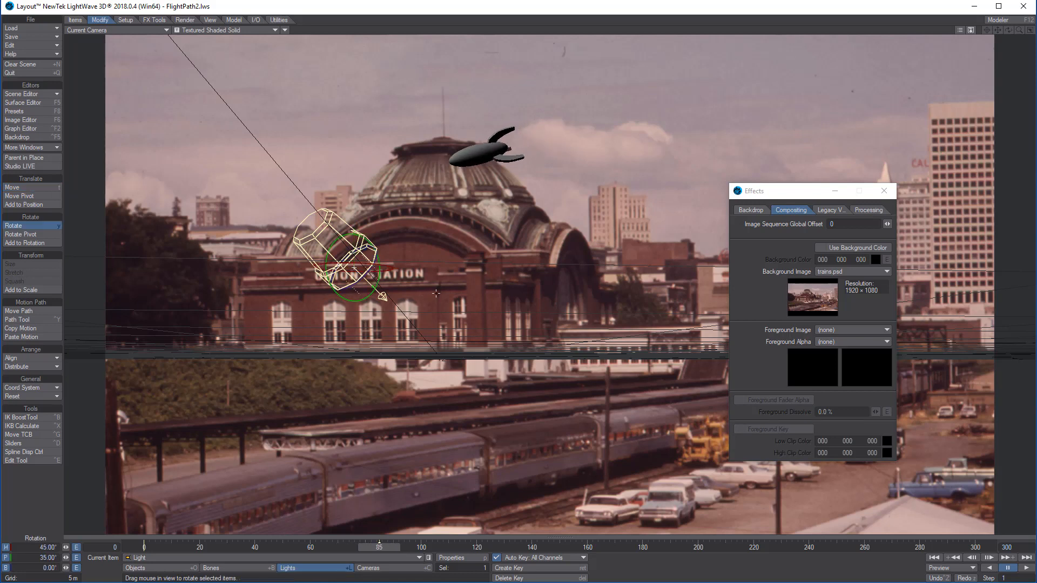
pyautogui.moveTo(406, 302); pyautogui.dragTo(354, 268)
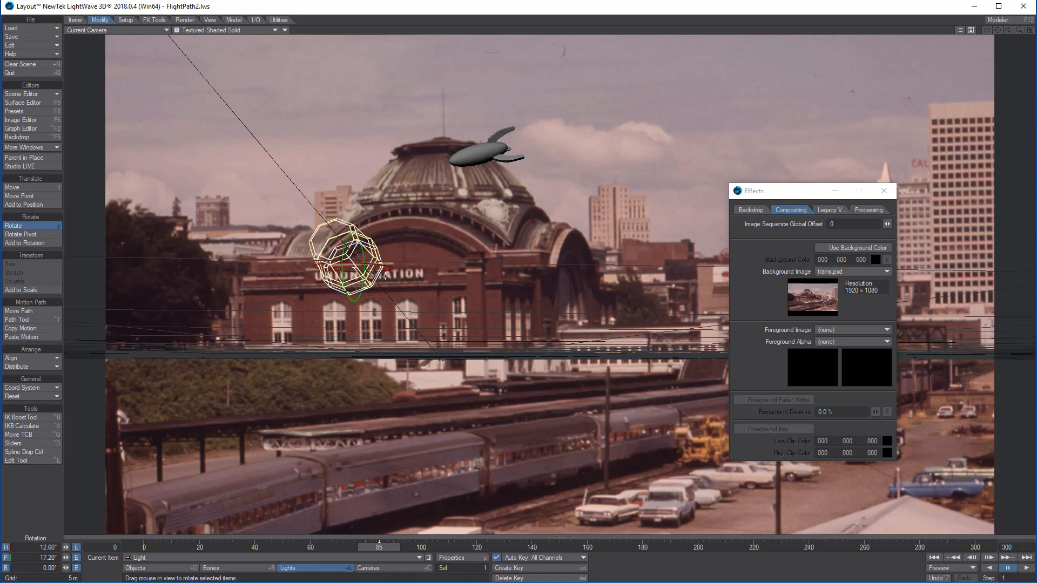
pyautogui.moveTo(353, 268); pyautogui.dragTo(410, 266)
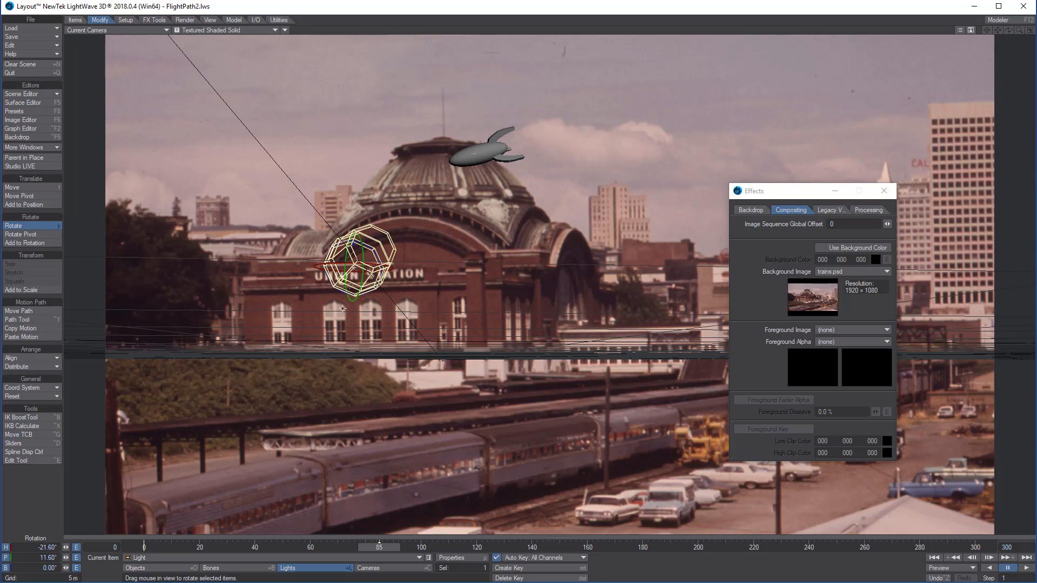
pyautogui.moveTo(343, 309); pyautogui.dragTo(548, 281)
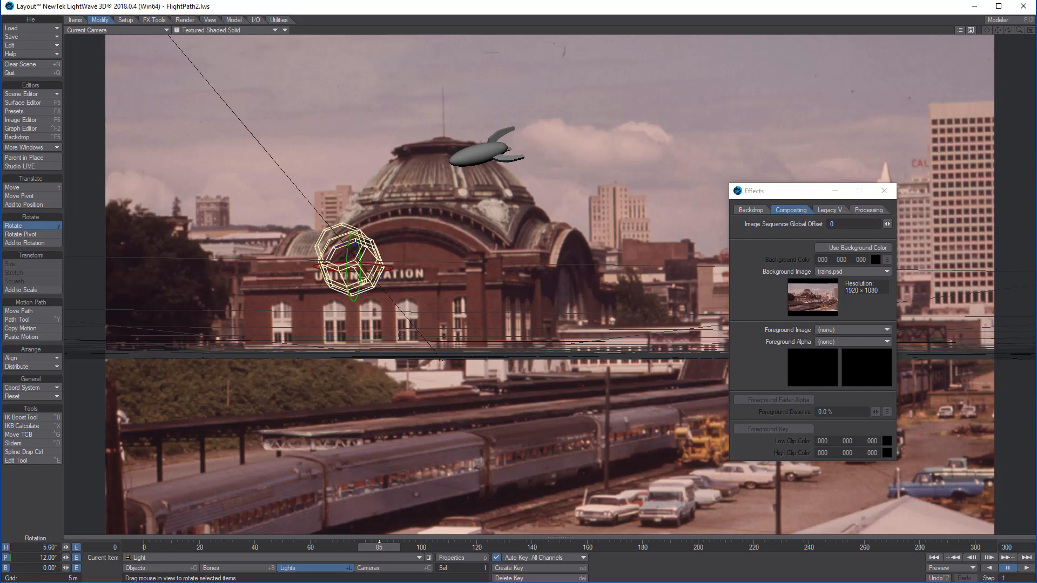
pyautogui.press('Return')
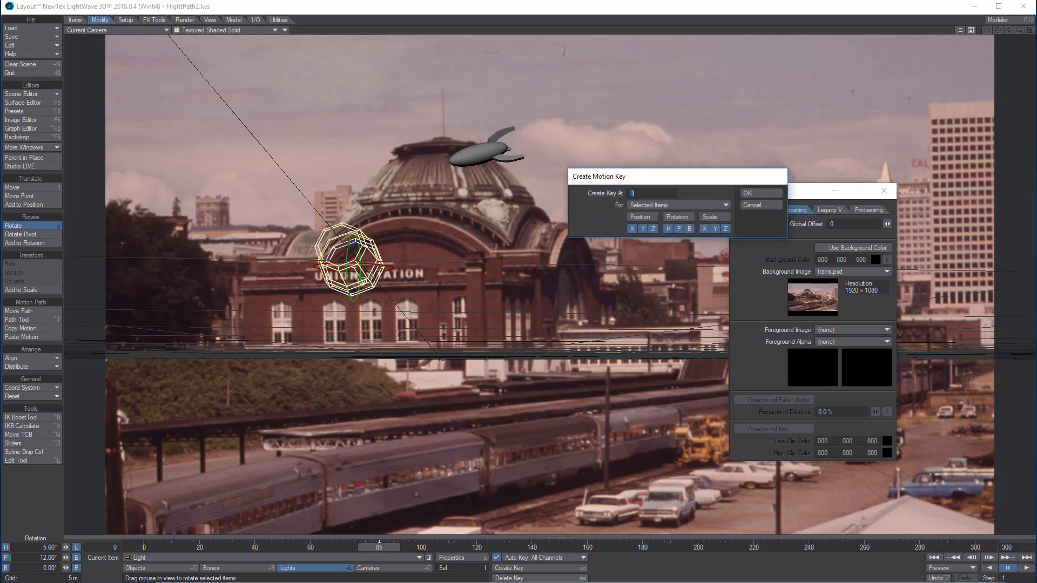
pyautogui.press('Return')
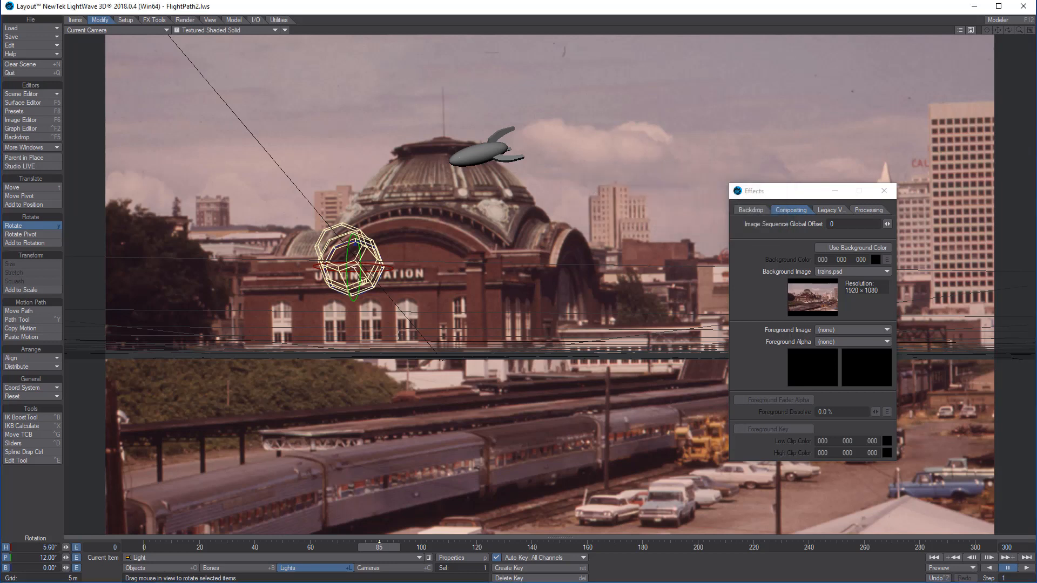
# - Switch the camera view's shading mode to VPR
pyautogui.click(211, 30)
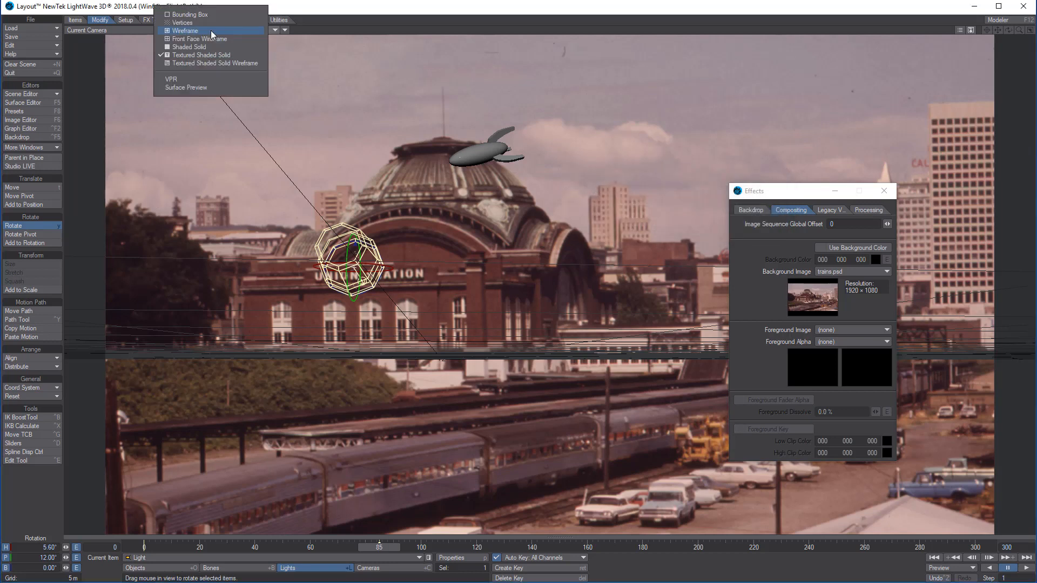
pyautogui.click(193, 78)
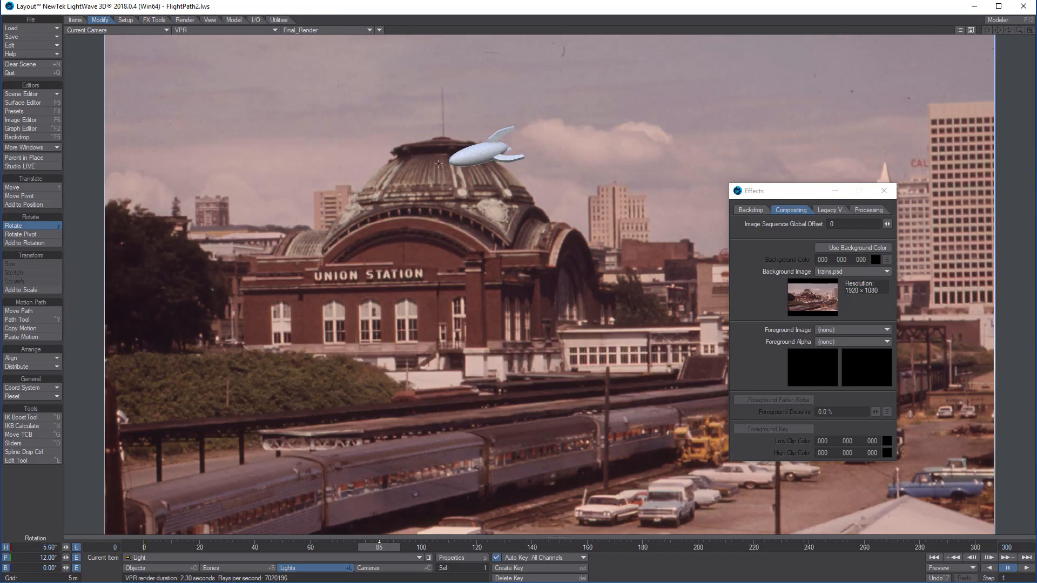
# - Disable global illumination in the render properties and scrub to frame 282 to check the ship's shading
pyautogui.click(190, 21)
pyautogui.click(22, 188)
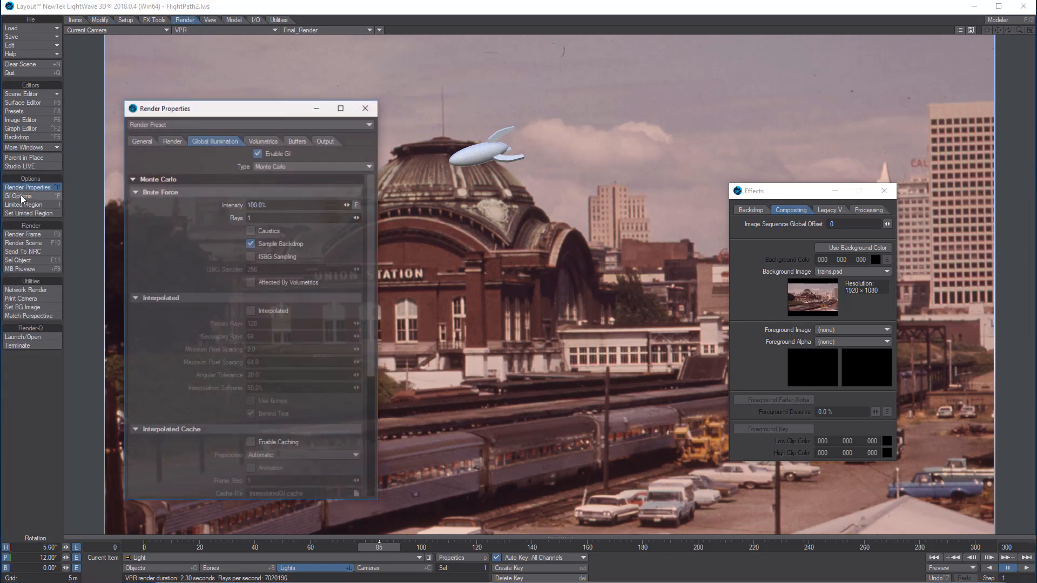
pyautogui.click(258, 154)
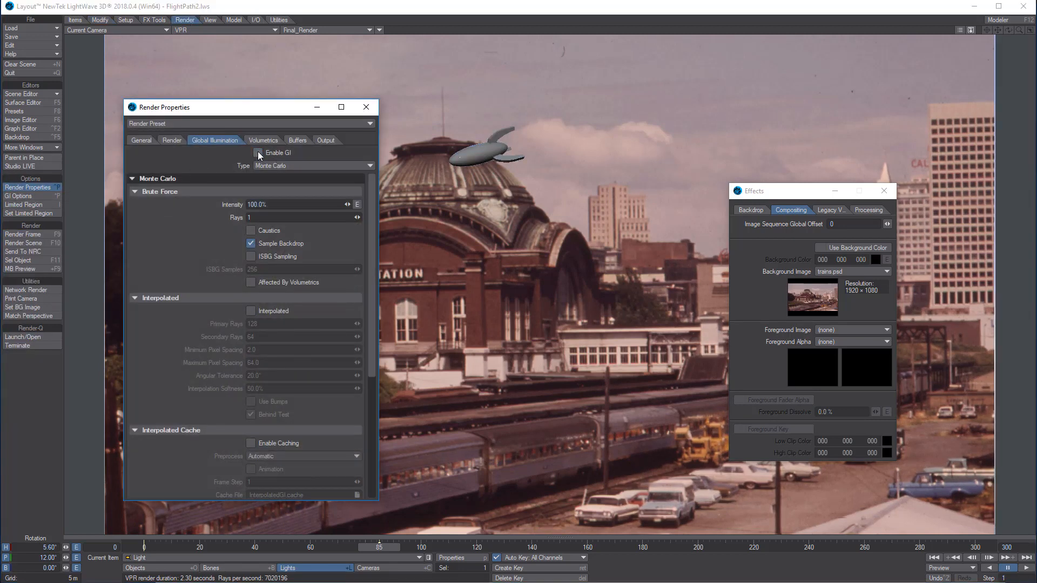
pyautogui.click(367, 107)
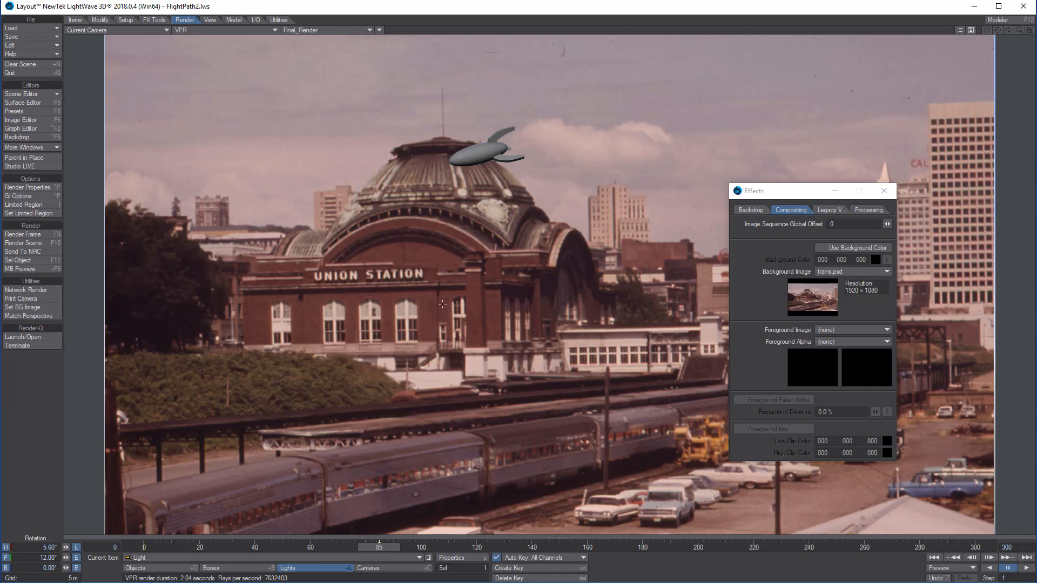
pyautogui.moveTo(387, 545); pyautogui.dragTo(777, 545)
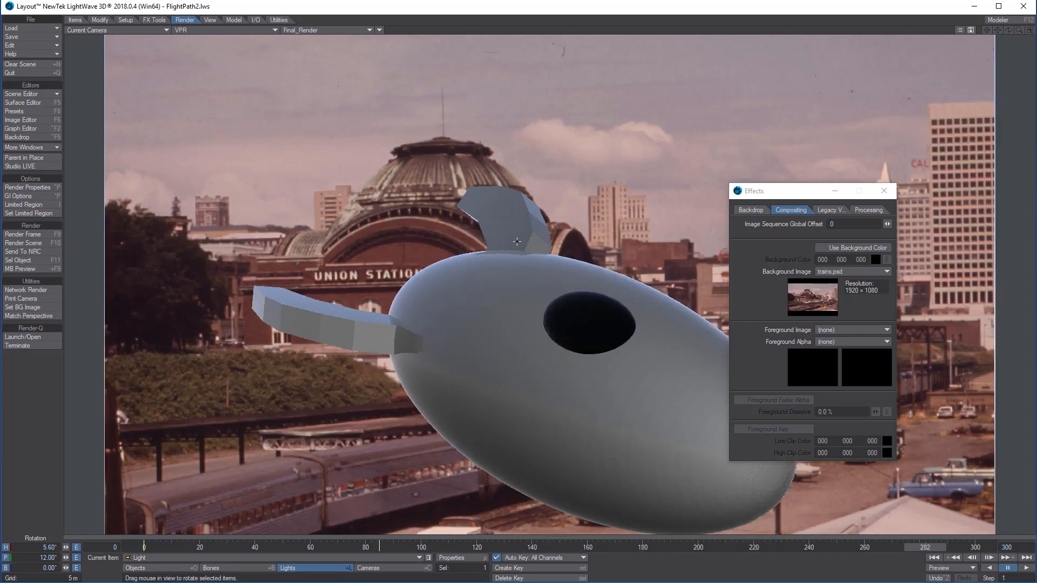
# - Enable Smoothing for the Default surface of Ship2 in the Surface Editor, then close the editor
pyautogui.click(23, 102)
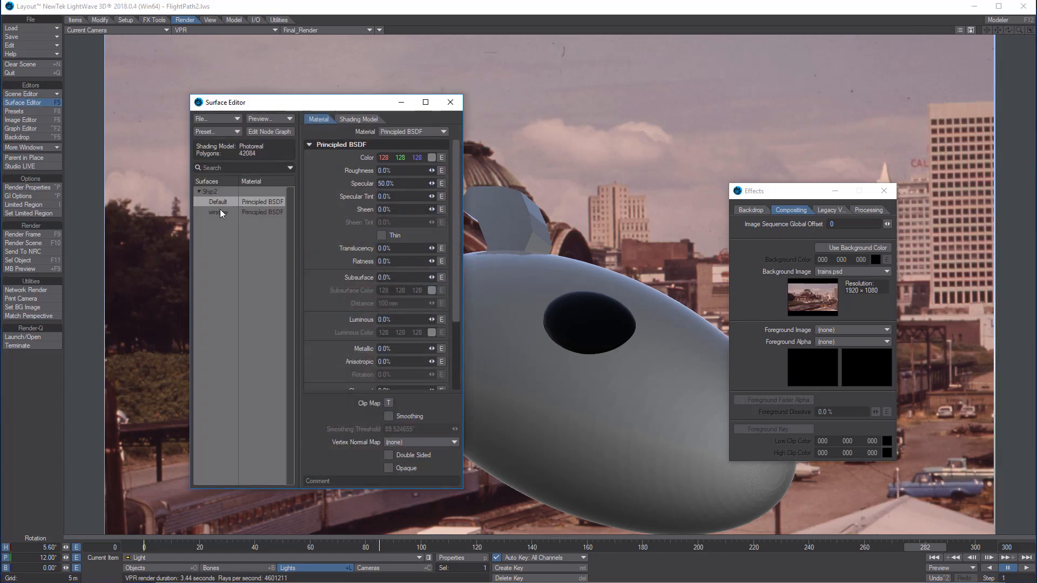
pyautogui.click(390, 418)
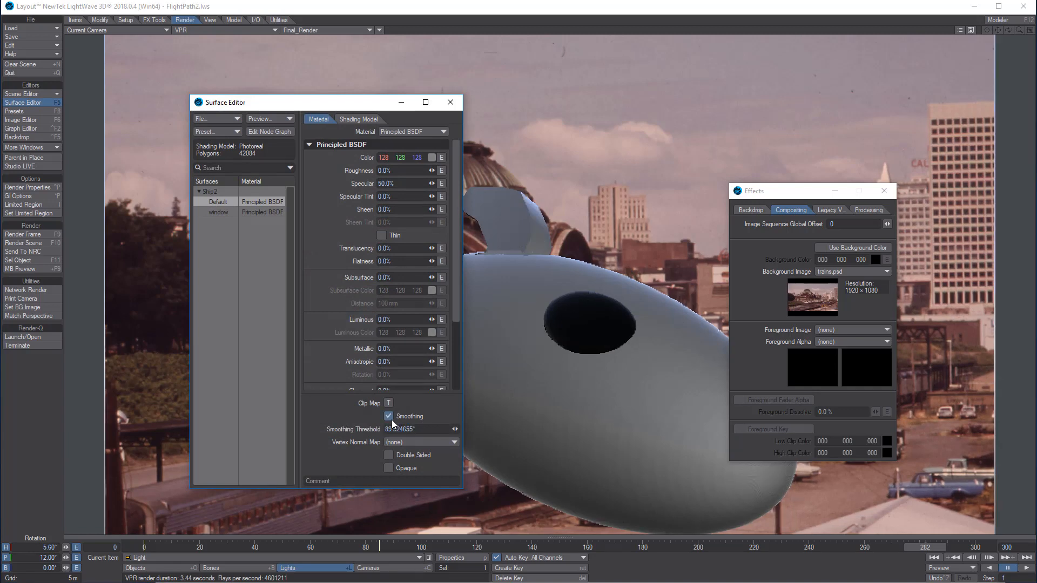
pyautogui.click(450, 102)
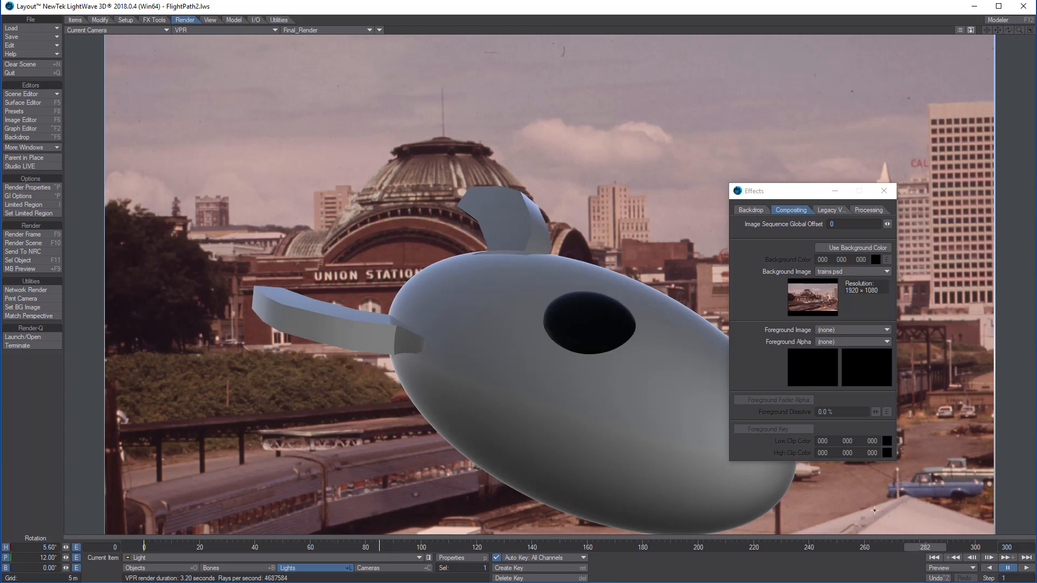
# - Set the compositing background image to (none) and close the Effects window
pyautogui.click(54, 138)
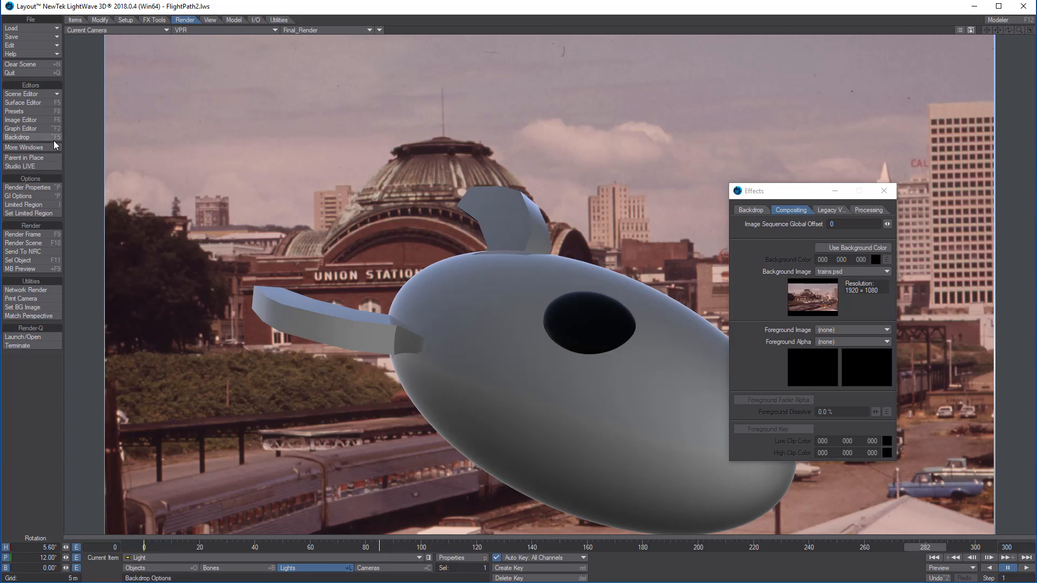
pyautogui.click(798, 211)
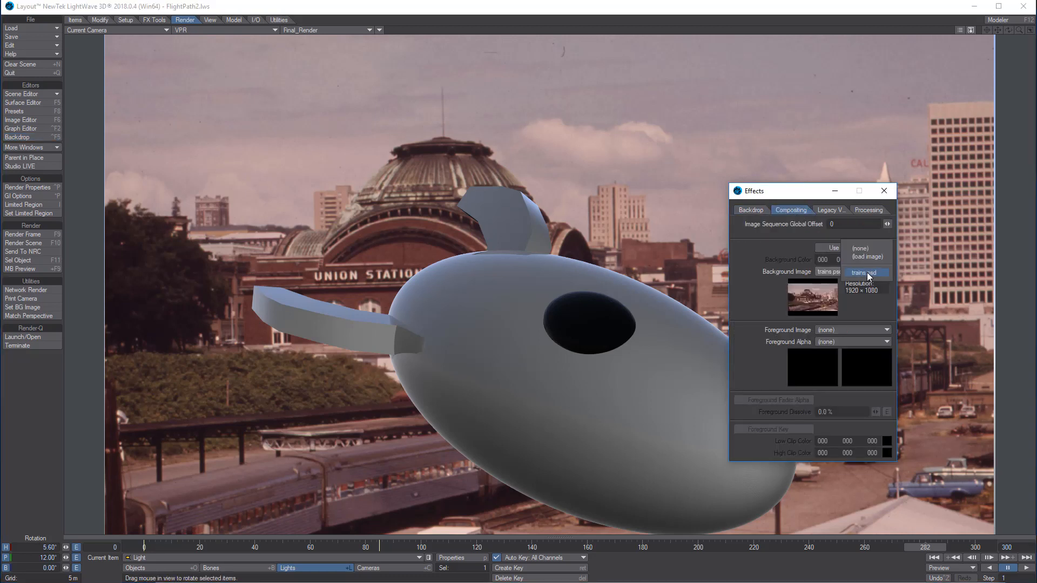
pyautogui.click(866, 247)
pyautogui.click(884, 190)
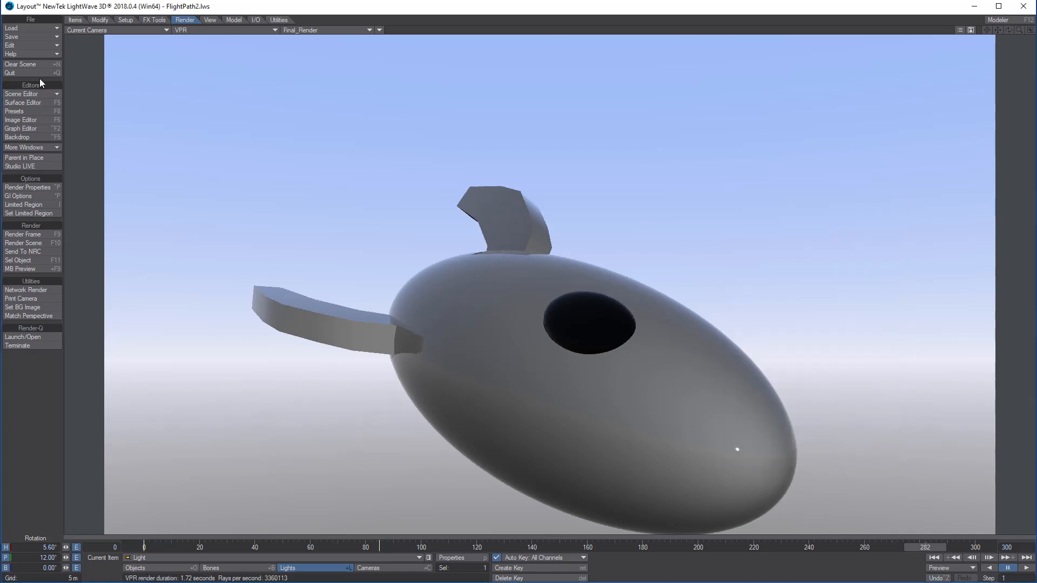
# - Turn off the gradient backdrop, comparing the ship's shading with it on and off, and close the Effects window
pyautogui.click(36, 137)
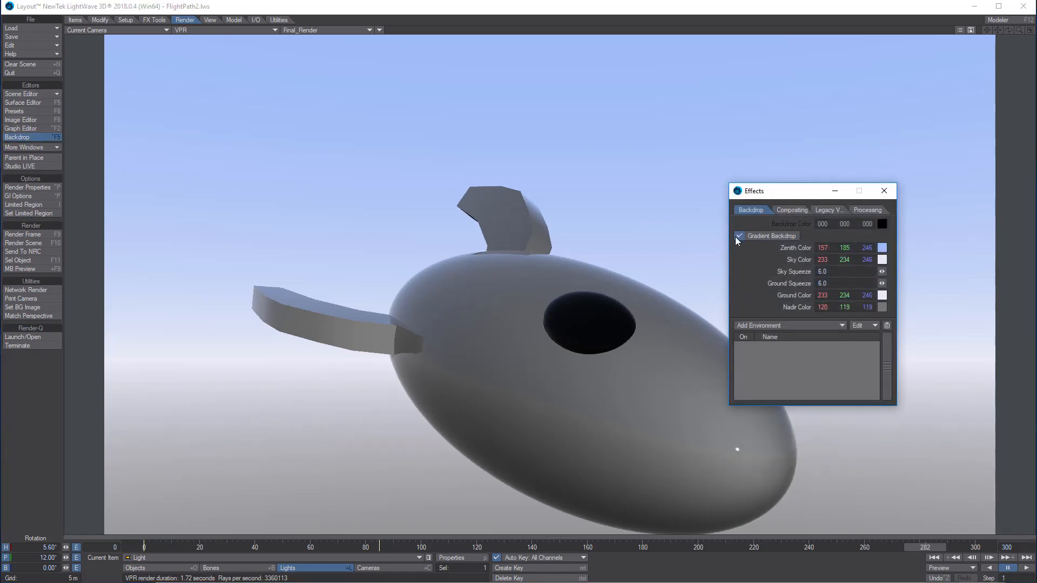
pyautogui.click(738, 237)
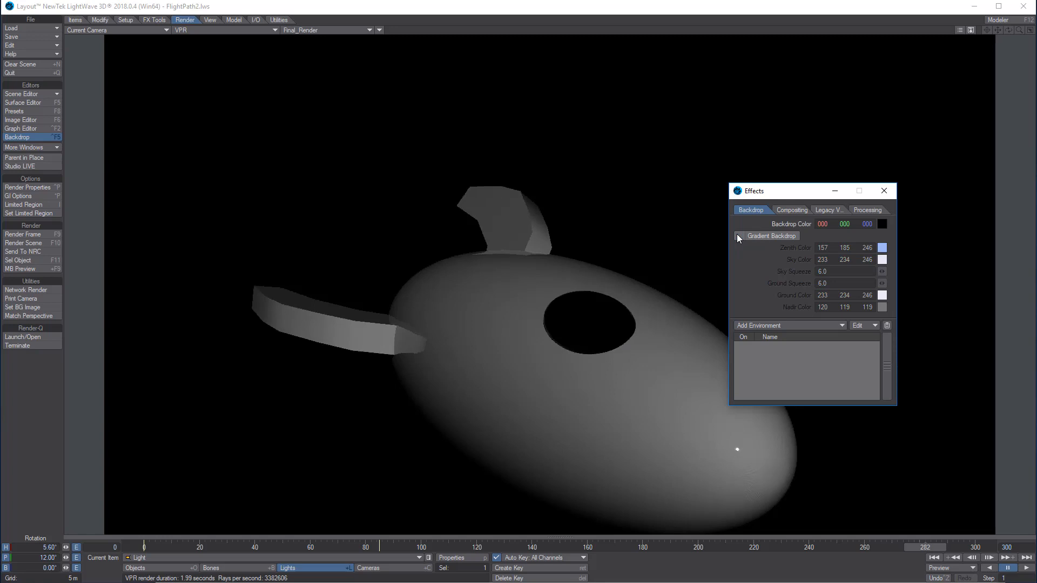
pyautogui.click(738, 236)
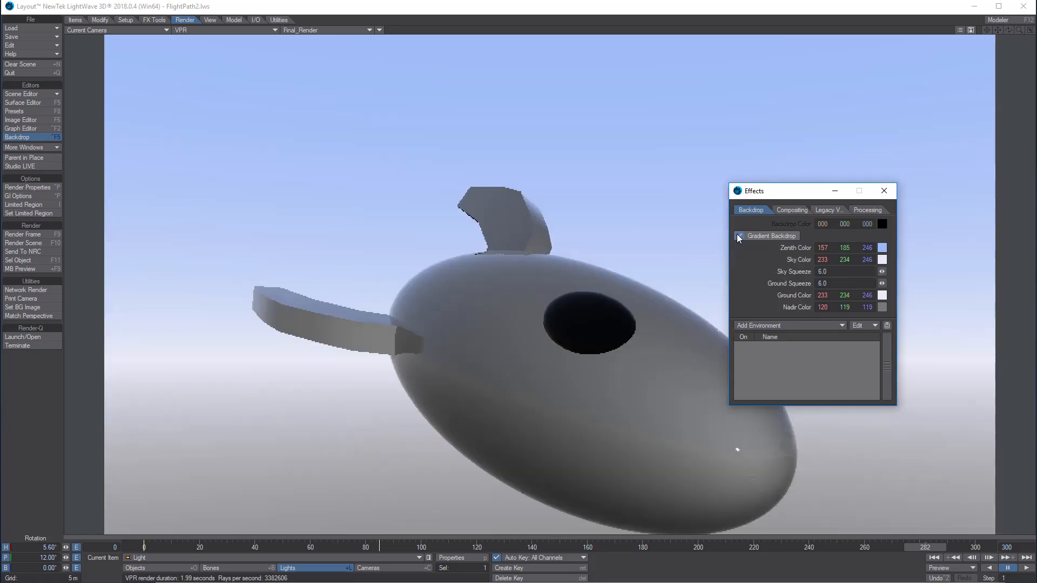
pyautogui.click(738, 236)
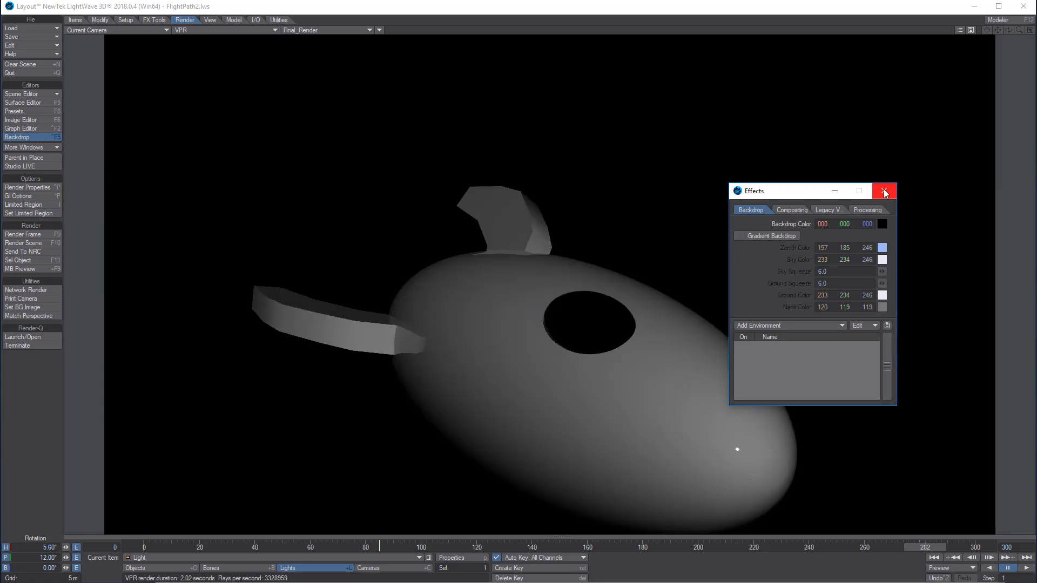
pyautogui.click(885, 192)
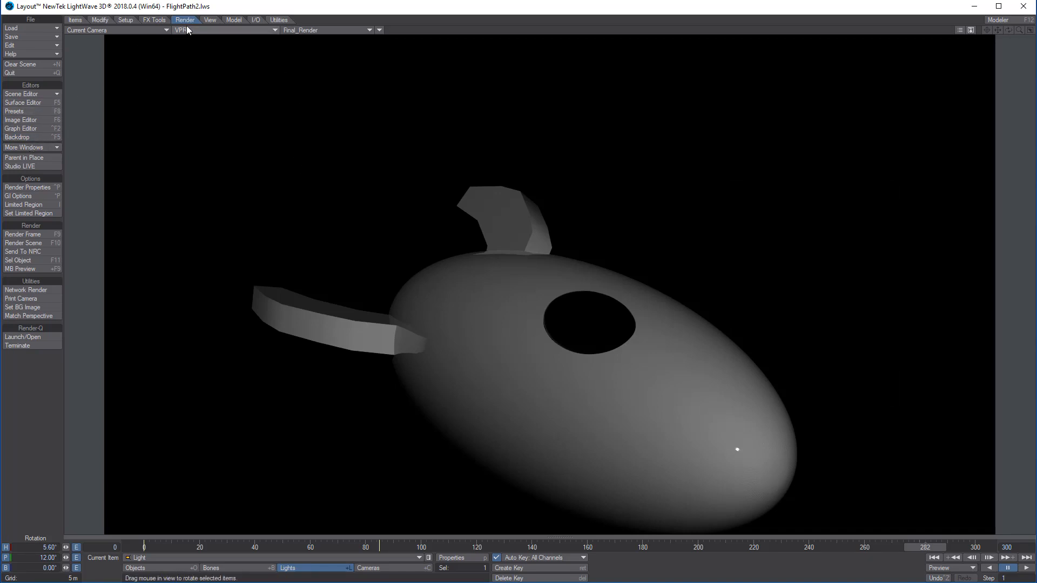
# - Set the Final_Render output's file format to LW_PNG32(.png) and turn off Use Preferences Output Path in the render properties
pyautogui.click(32, 188)
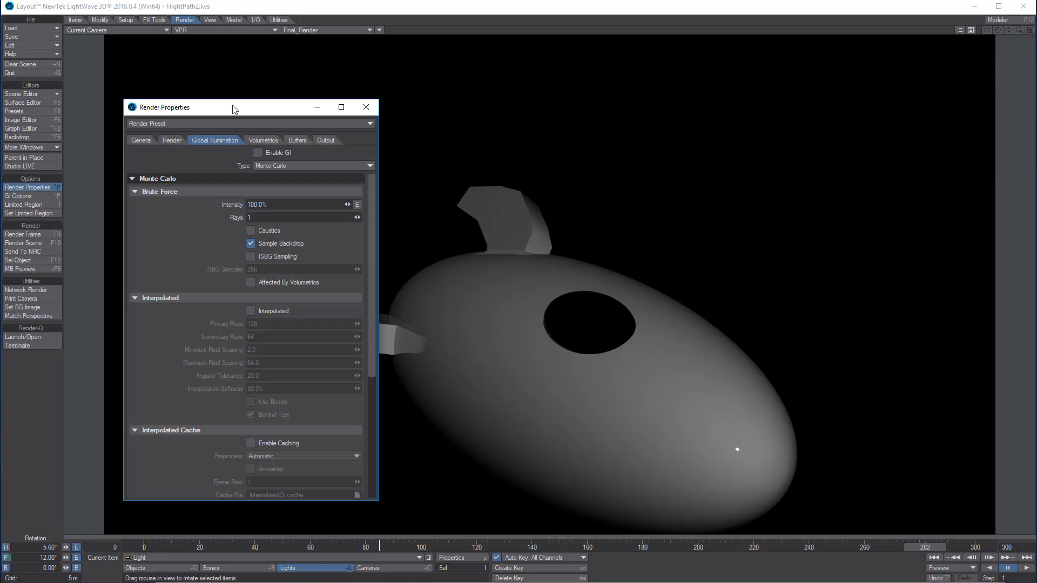
pyautogui.moveTo(232, 106); pyautogui.dragTo(380, 59)
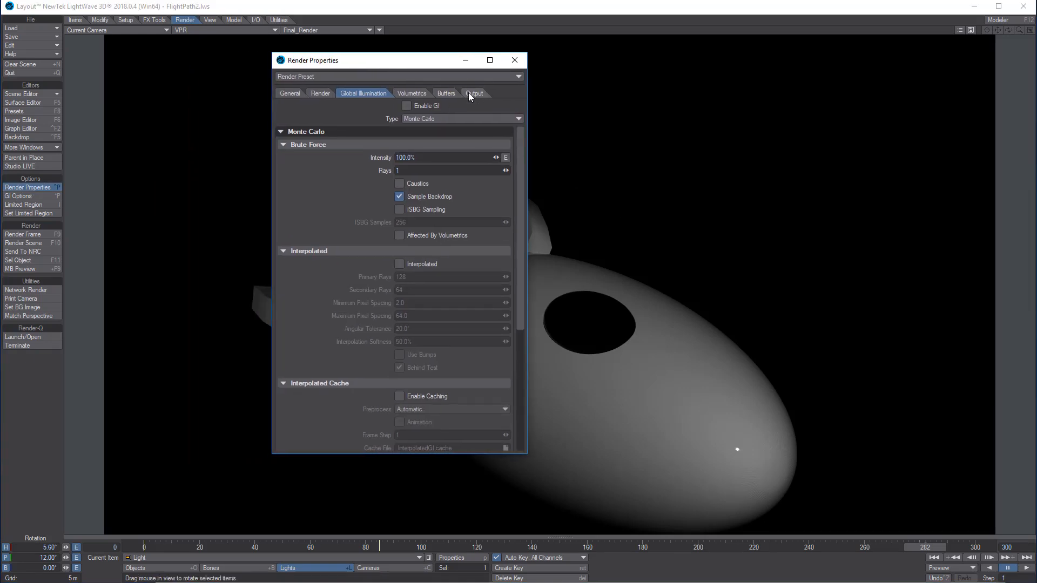
pyautogui.click(474, 93)
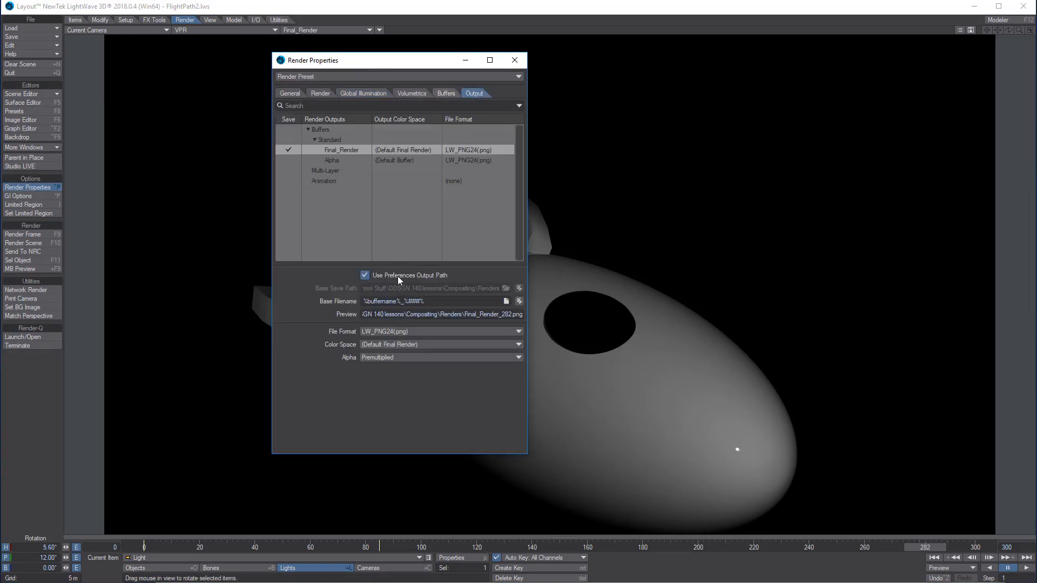
pyautogui.click(379, 331)
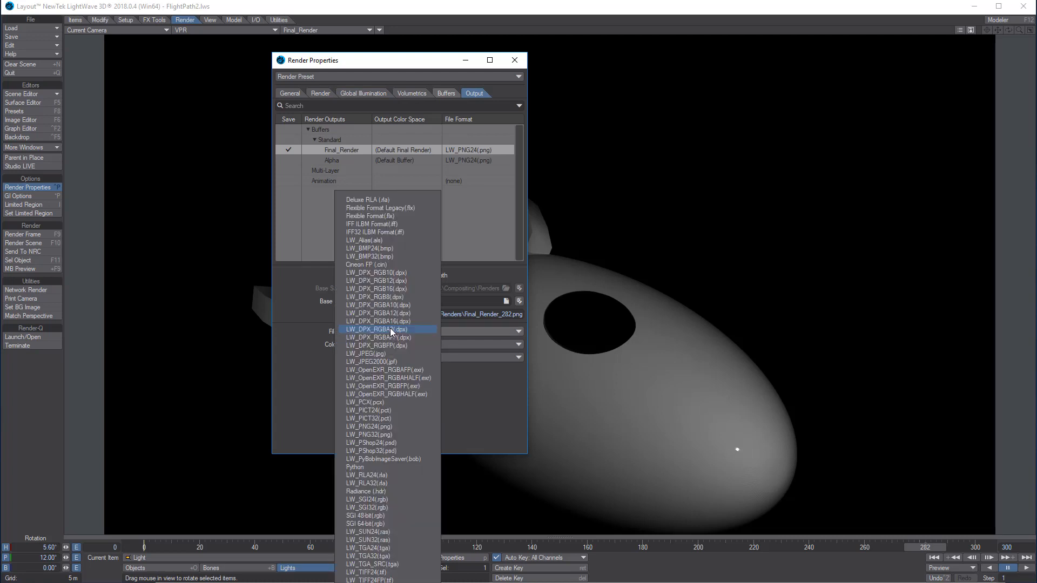
pyautogui.click(385, 435)
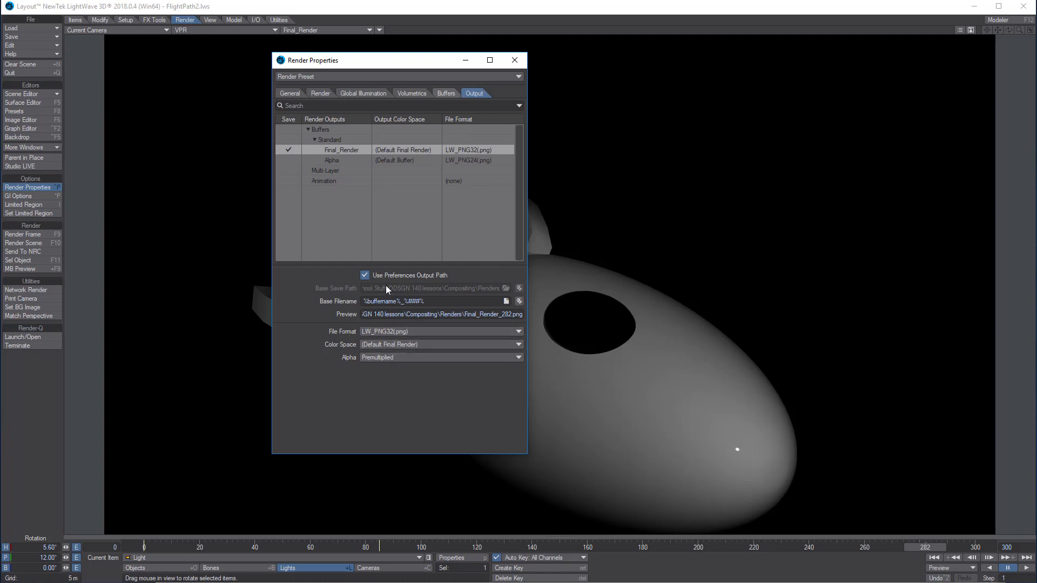
pyautogui.click(363, 276)
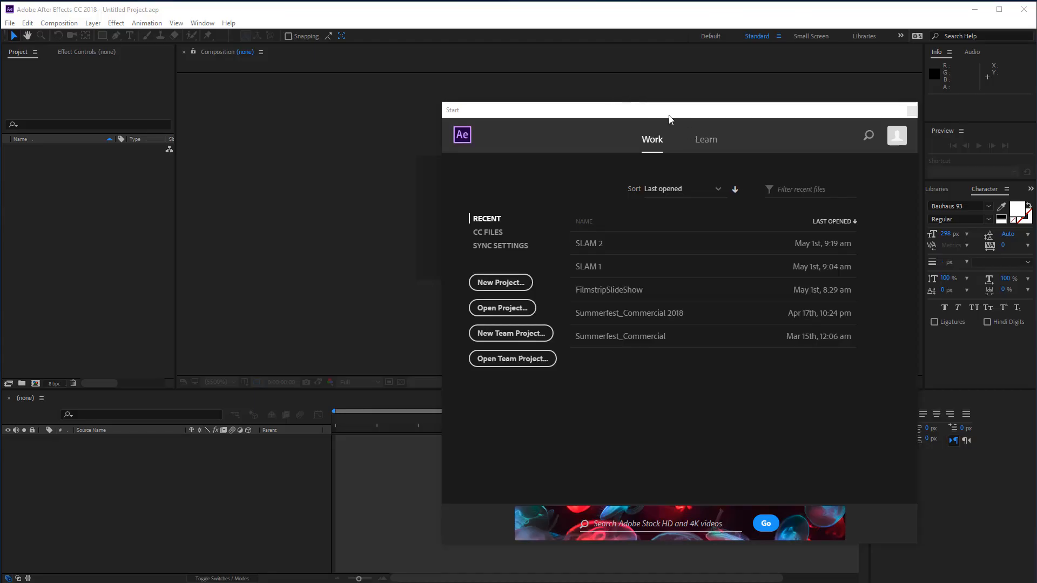
# - In After Effects, dismiss the Start screen and fit the program window to the display
pyautogui.moveTo(668, 118); pyautogui.dragTo(548, 104)
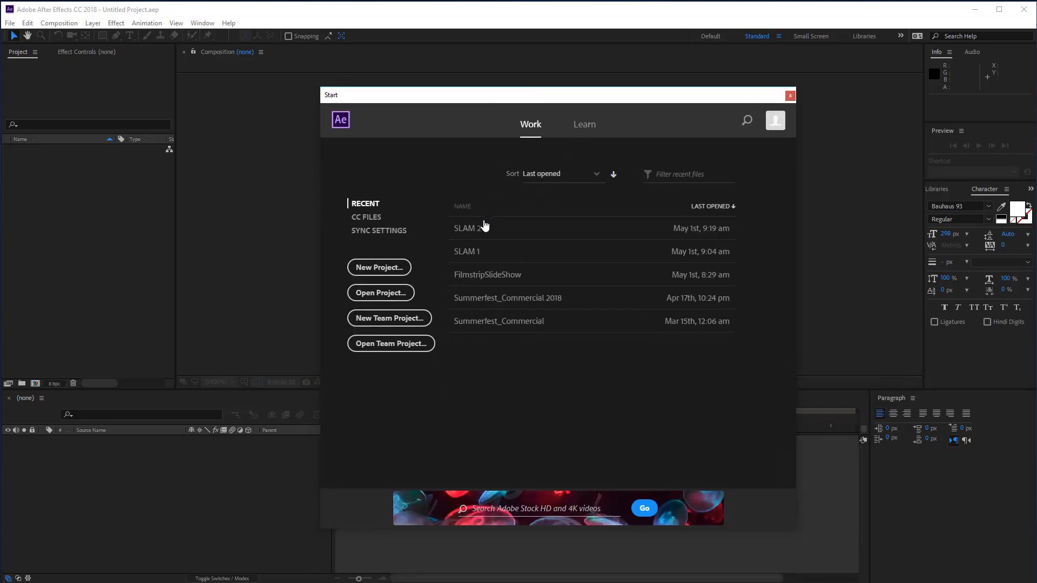
pyautogui.click(792, 96)
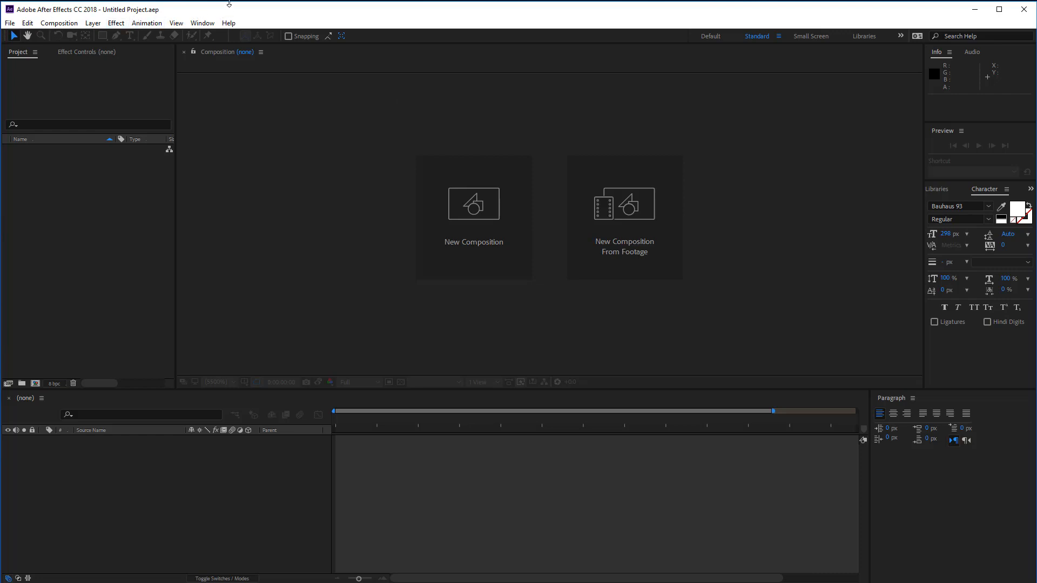
pyautogui.doubleClick(229, 3)
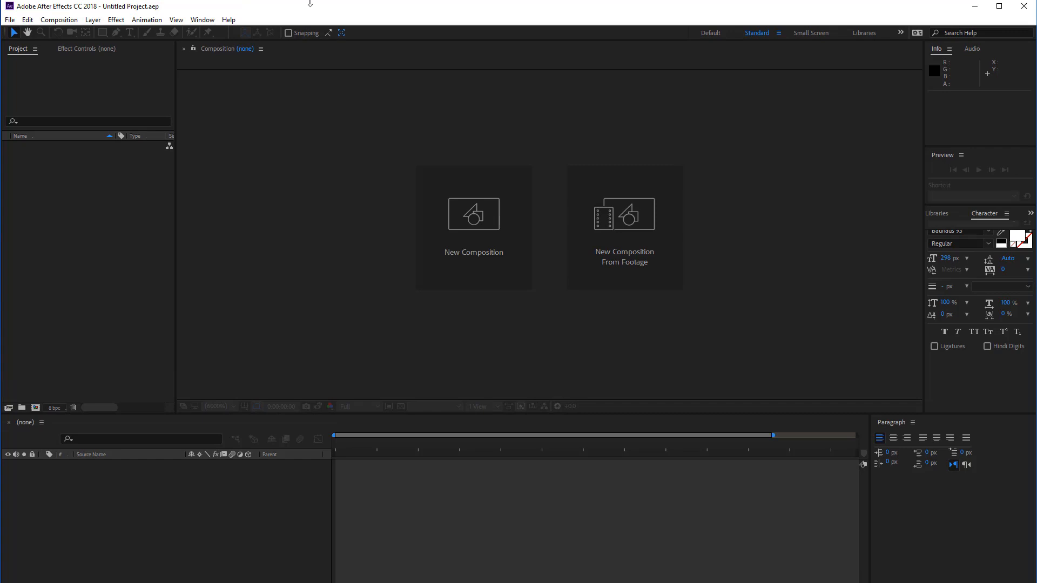
pyautogui.doubleClick(310, 3)
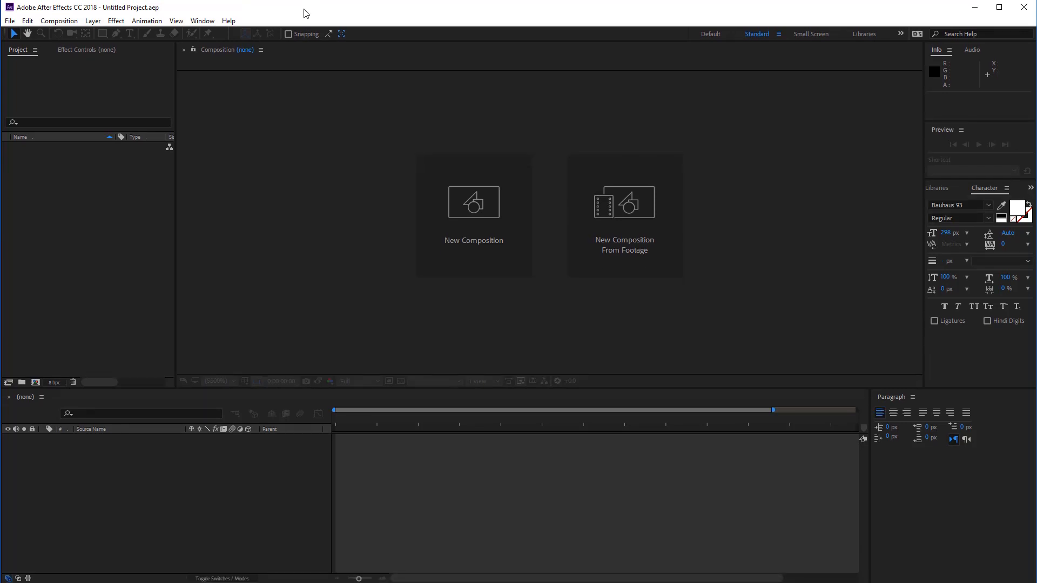
# - Import trains.psd from the DDSGN 140 lessons Compositing folder as a Composition with editable layer styles
pyautogui.click(10, 20)
pyautogui.moveTo(36, 174)
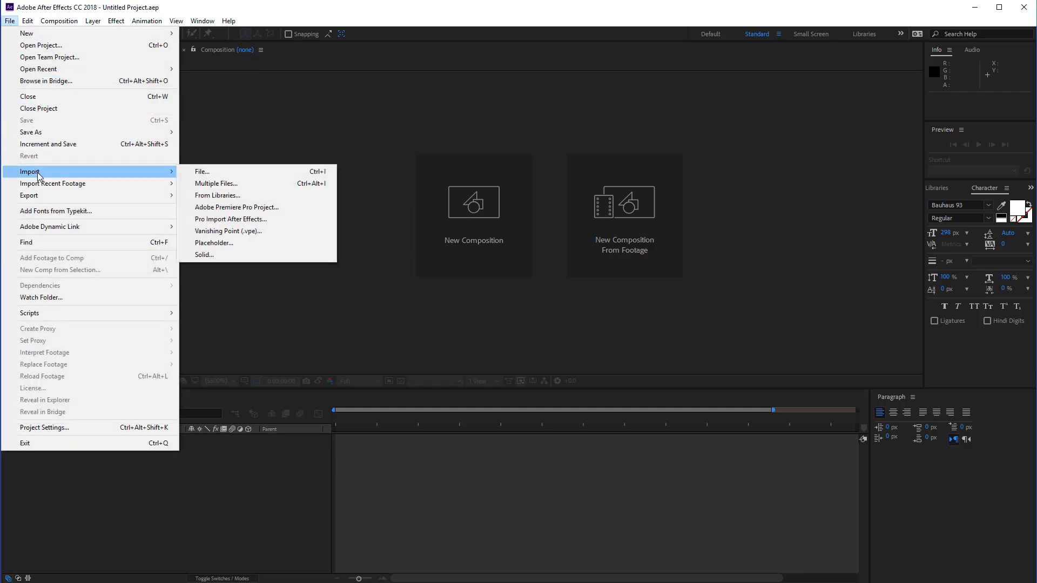
pyautogui.click(204, 173)
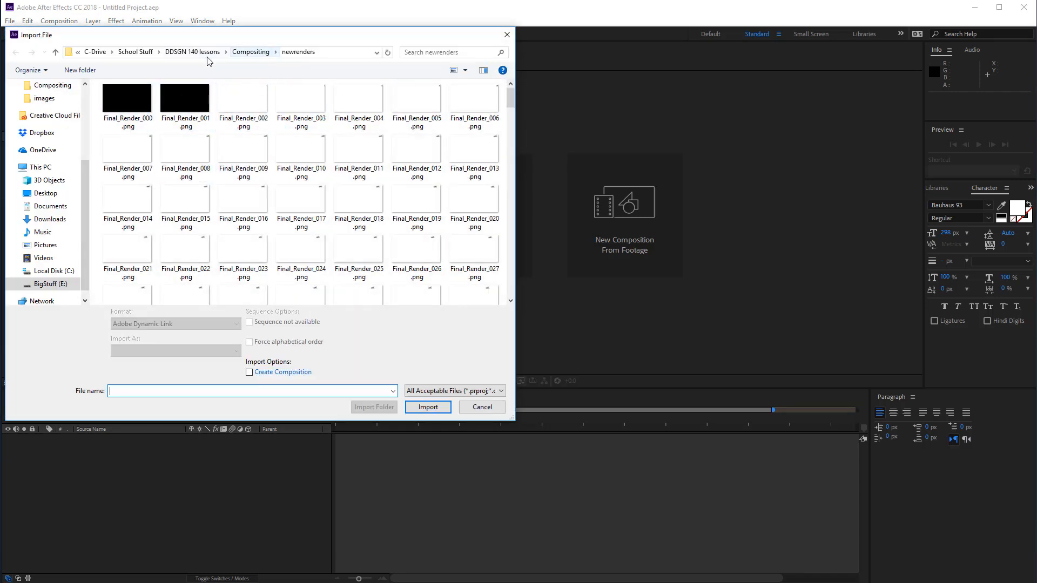
pyautogui.click(185, 52)
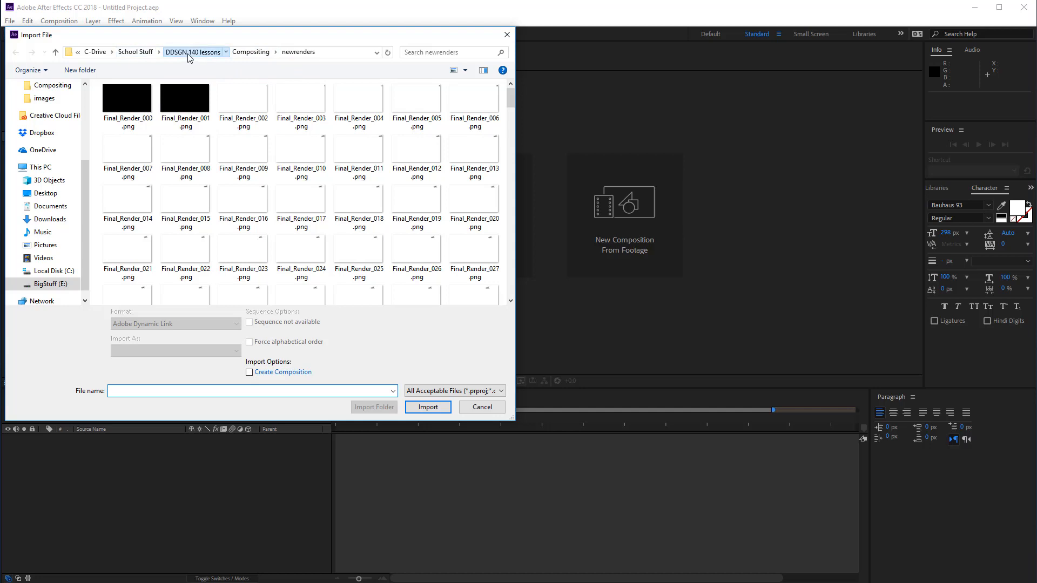
pyautogui.doubleClick(142, 160)
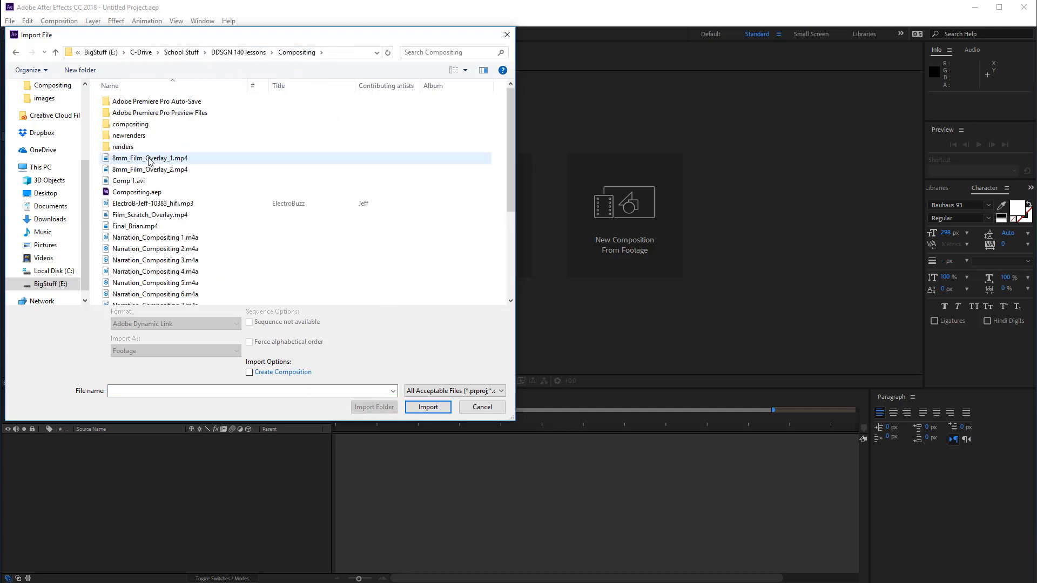
pyautogui.scroll(-3, 204, 200)
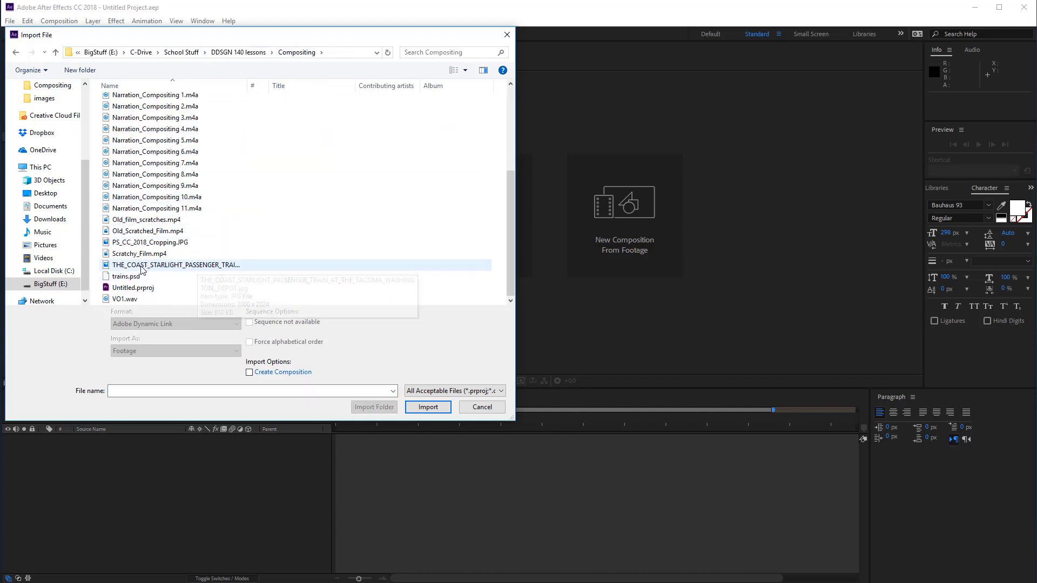
pyautogui.click(129, 278)
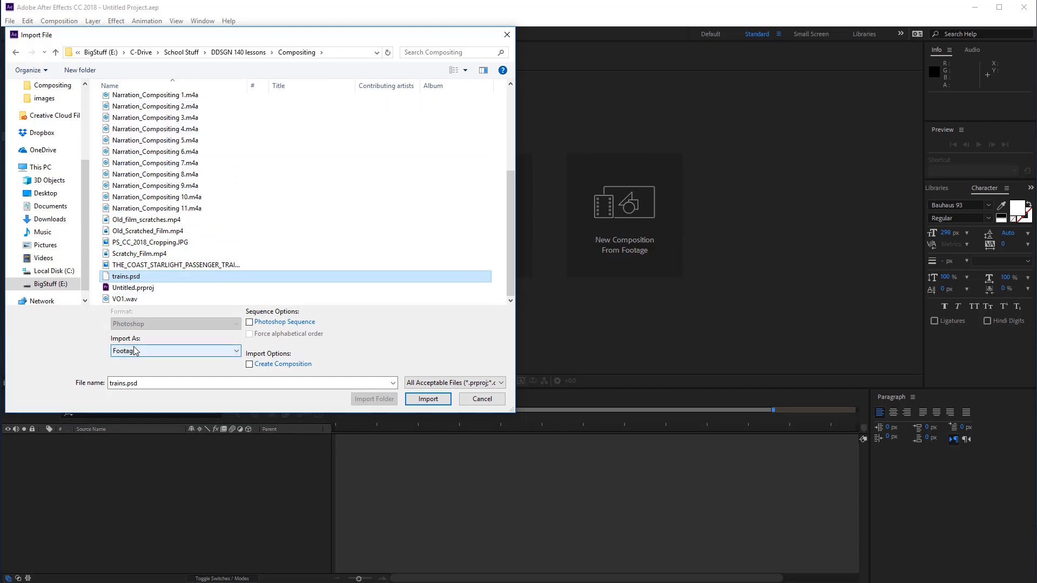
pyautogui.click(150, 354)
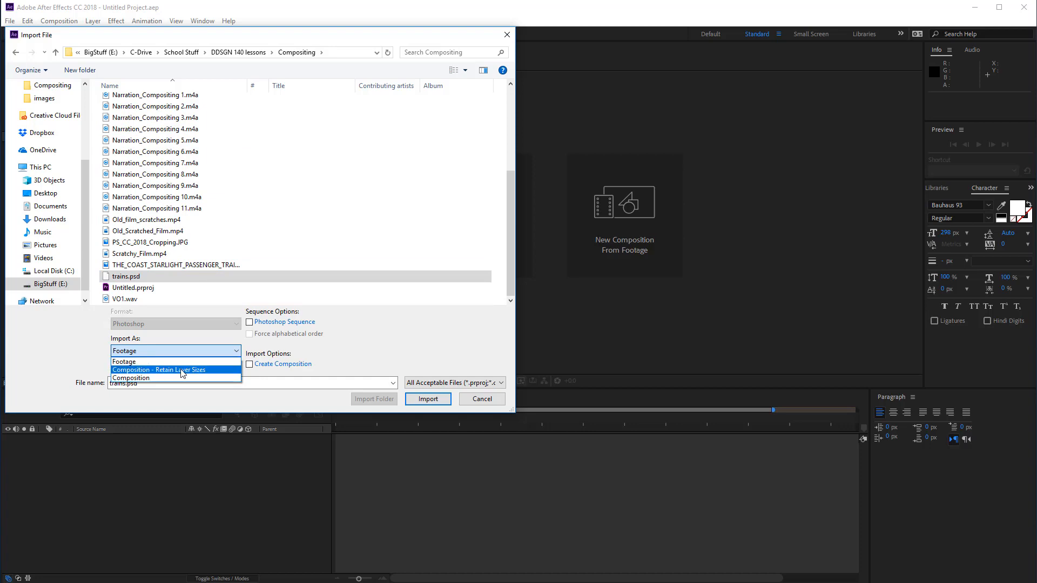
pyautogui.click(144, 378)
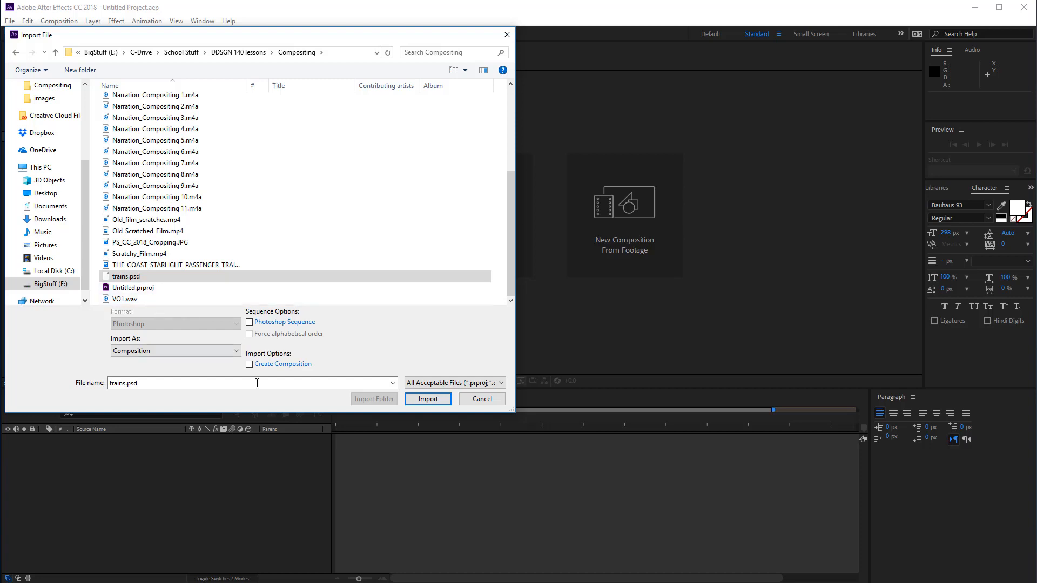
pyautogui.click(421, 400)
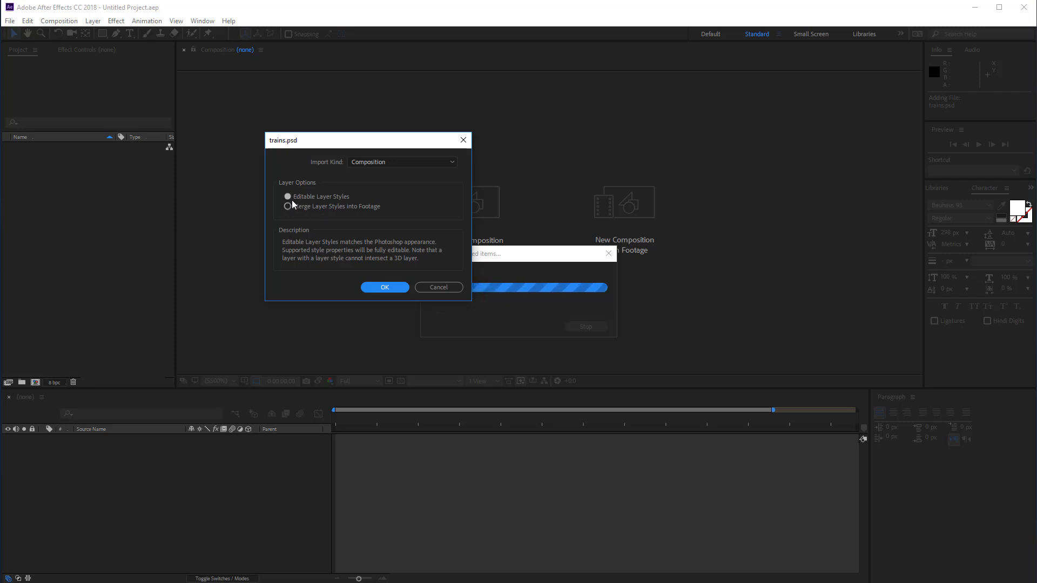
pyautogui.click(391, 284)
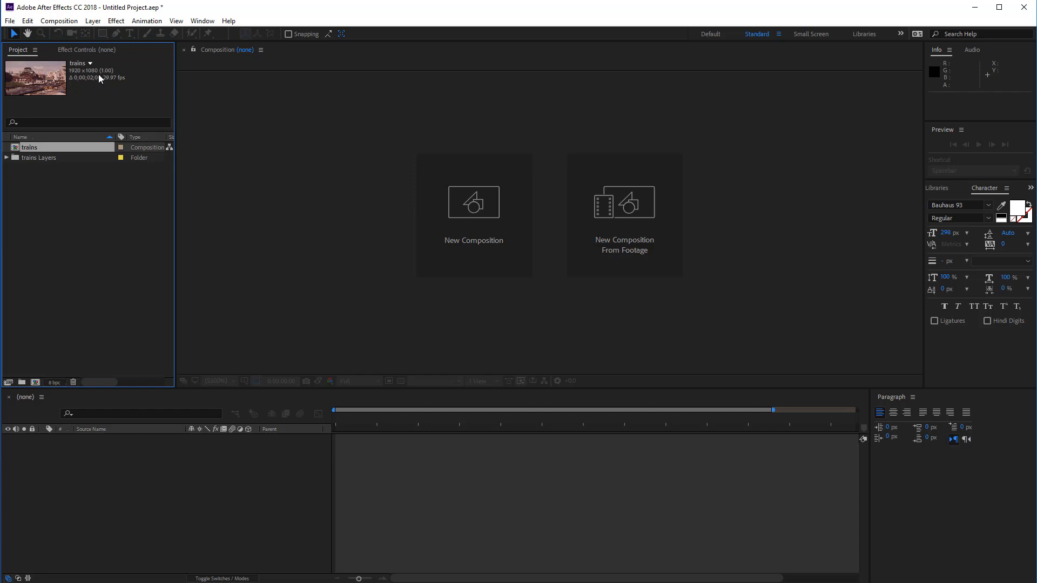
# - Expand the trains Layers folder and preview its Background and Foreground footage in turn
pyautogui.click(7, 158)
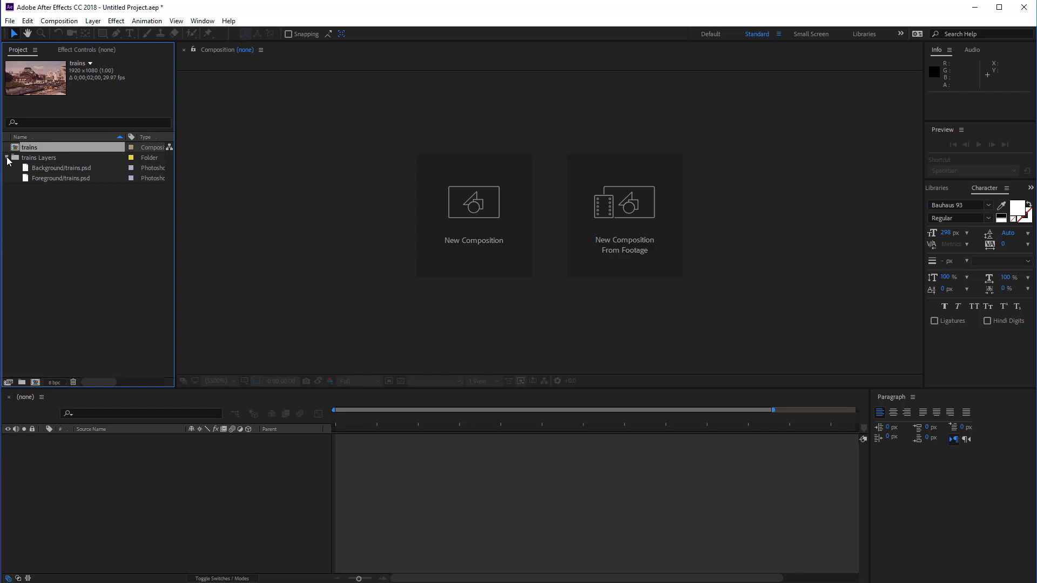
pyautogui.click(54, 177)
pyautogui.click(57, 168)
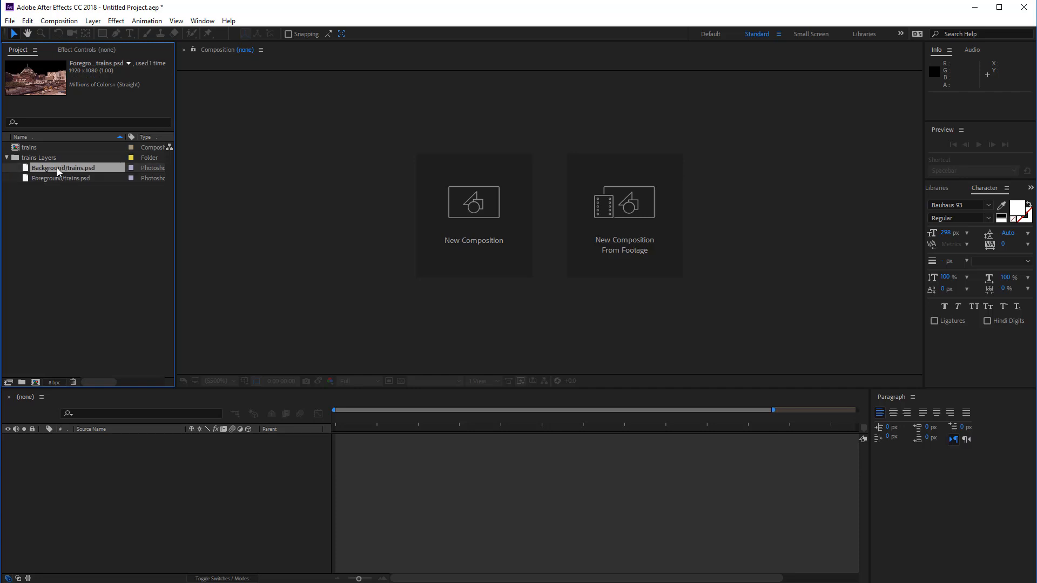
pyautogui.click(55, 179)
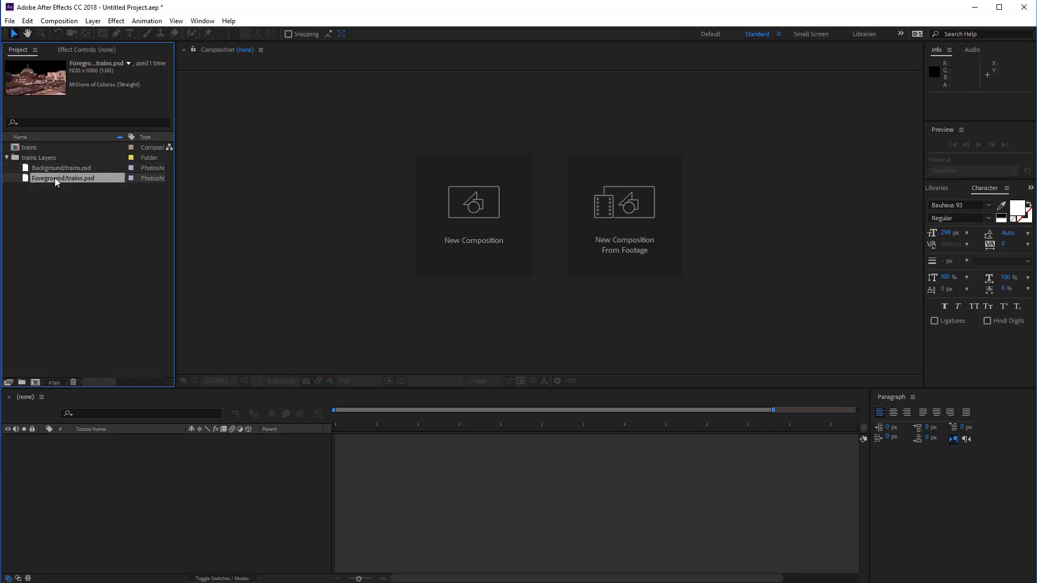
pyautogui.click(53, 168)
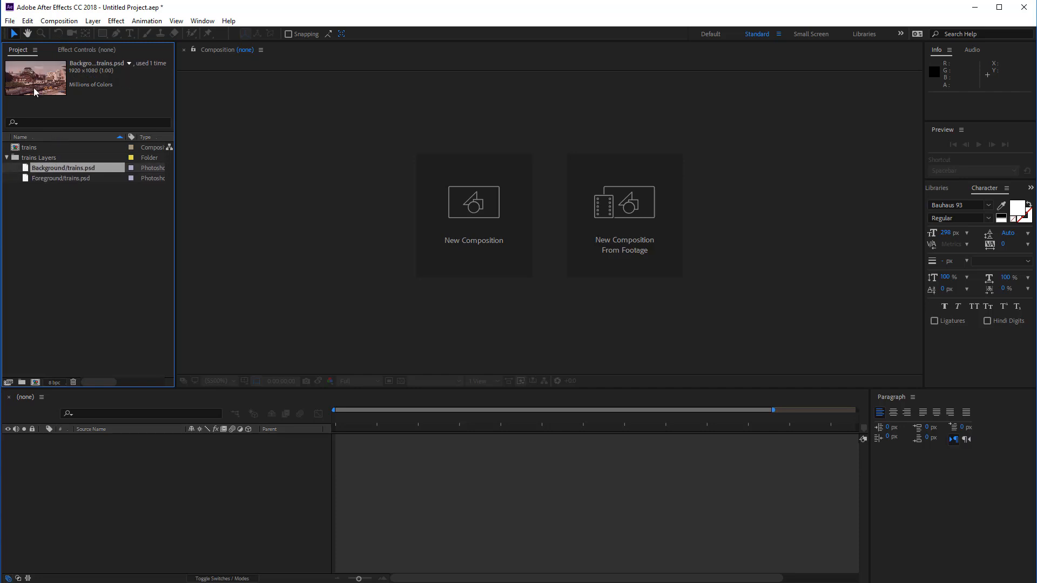
# - Collapse the trains Layers folder and open the trains composition in the timeline
pyautogui.click(6, 157)
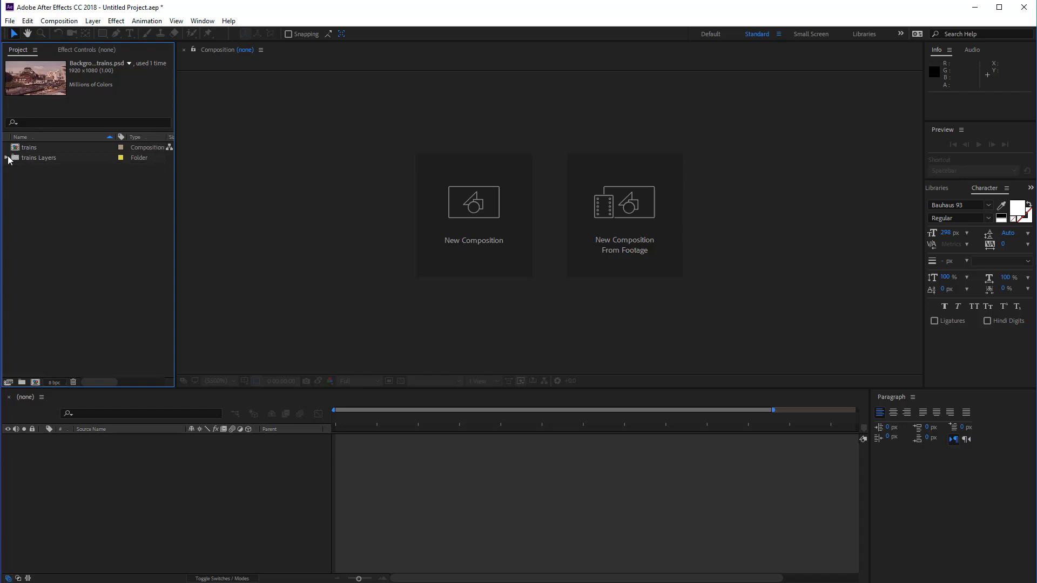
pyautogui.click(34, 147)
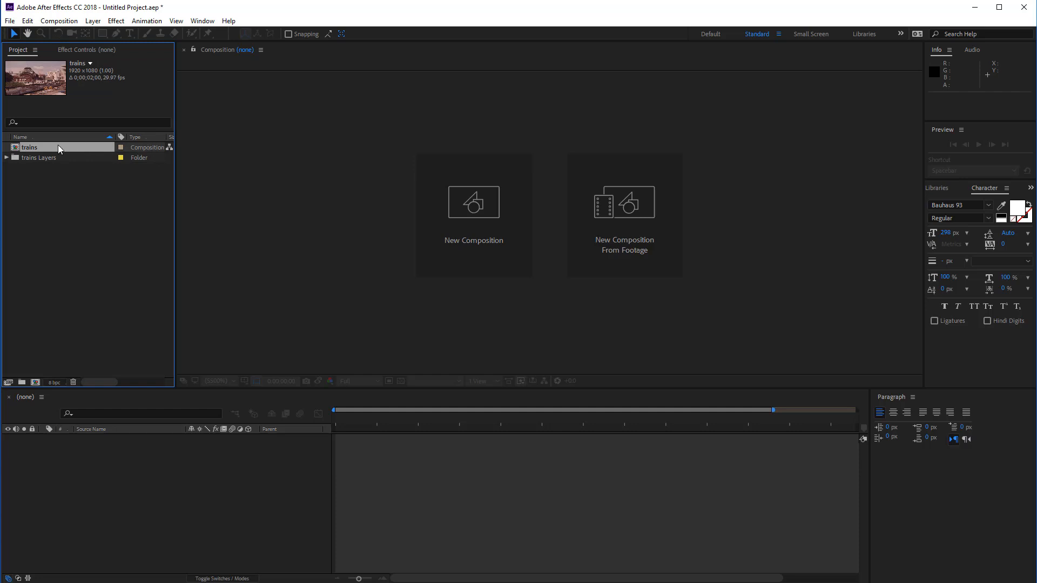
pyautogui.doubleClick(16, 150)
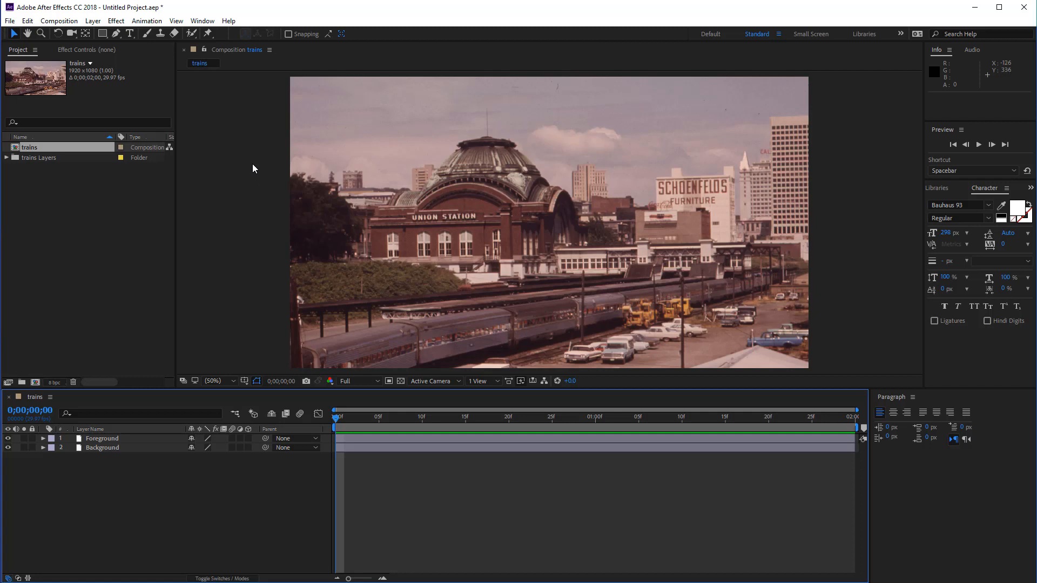
# - Set the trains composition's duration to 0;00;10;00 in its composition settings
pyautogui.click(61, 23)
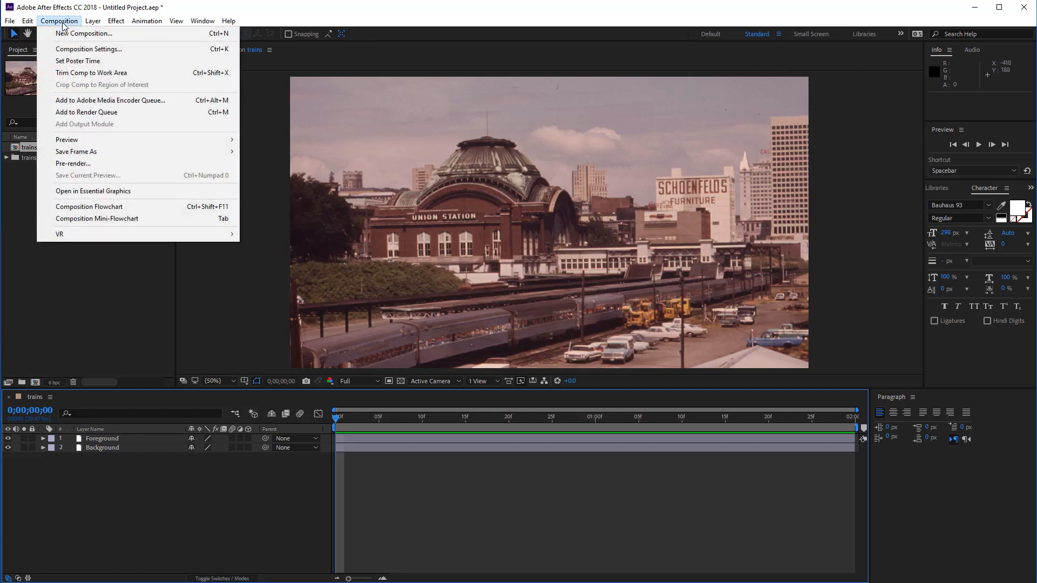
pyautogui.click(82, 48)
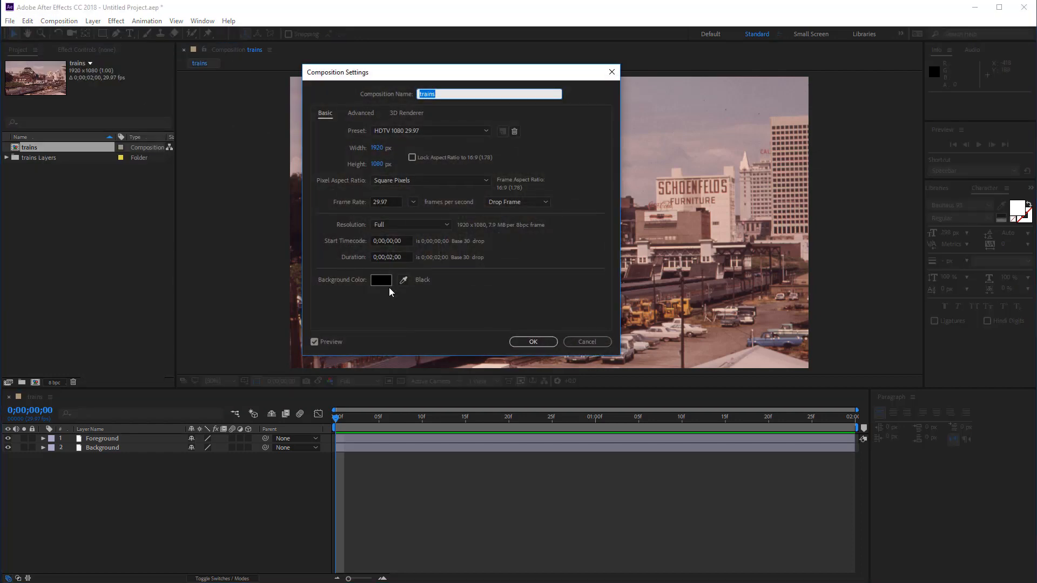
pyautogui.doubleClick(389, 257)
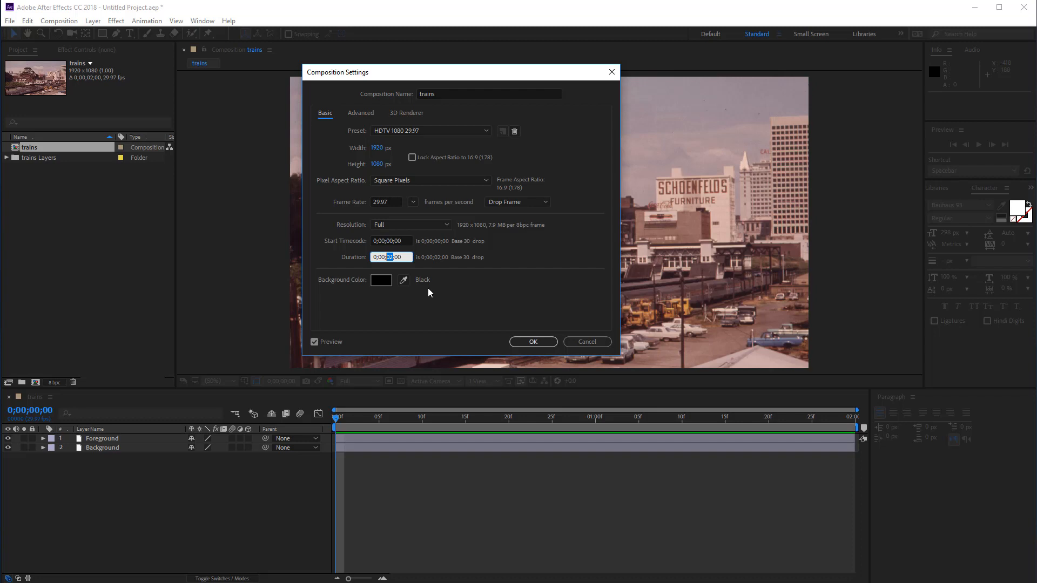
pyautogui.write('10')
pyautogui.doubleClick(383, 257)
pyautogui.moveTo(392, 257); pyautogui.dragTo(393, 258)
pyautogui.click(533, 342)
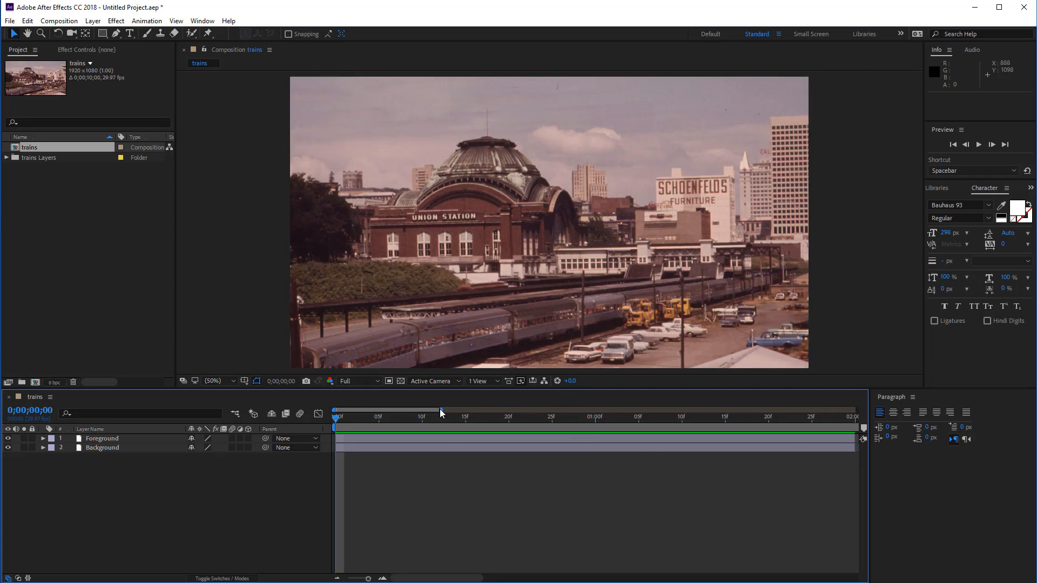
# - Show the full 10-second time range and extend the Foreground and Background layers to the composition's end
pyautogui.moveTo(443, 410); pyautogui.dragTo(858, 411)
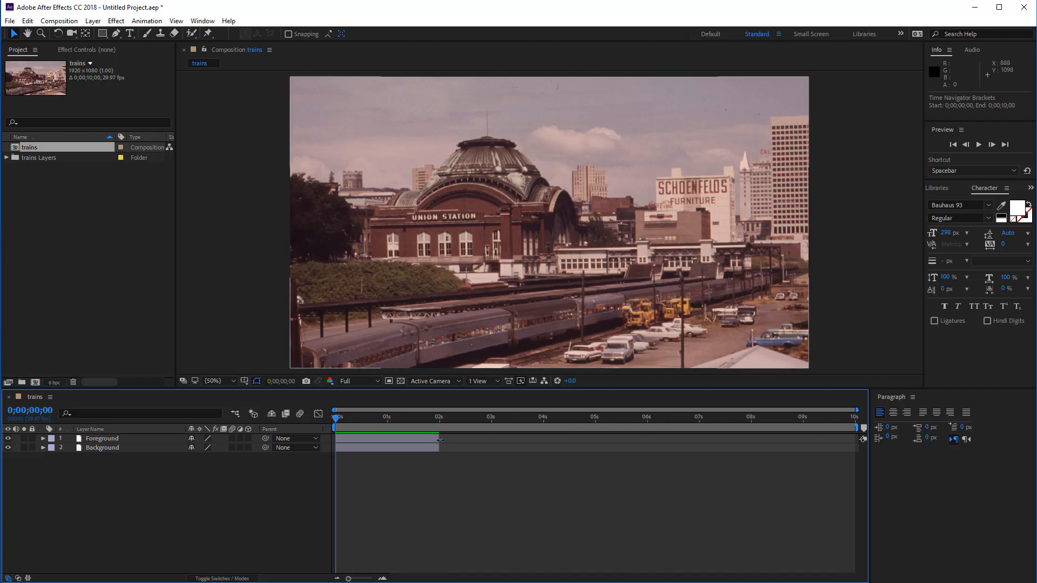
pyautogui.moveTo(441, 441); pyautogui.dragTo(863, 439)
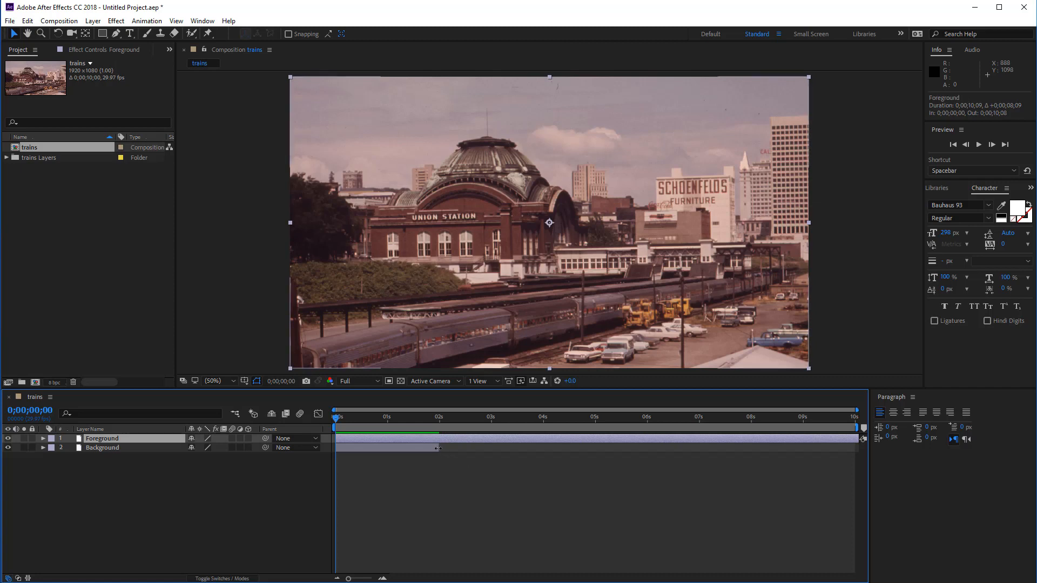
pyautogui.moveTo(440, 448); pyautogui.dragTo(859, 448)
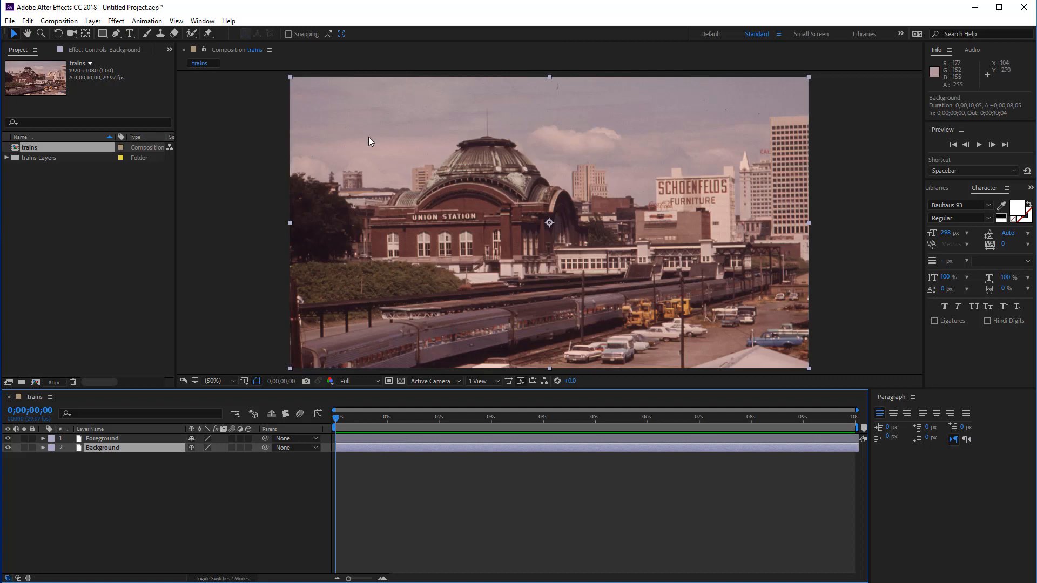
# - Hide the Background layer to check the Foreground cutout's transparent sky, and make it visible again
pyautogui.click(8, 449)
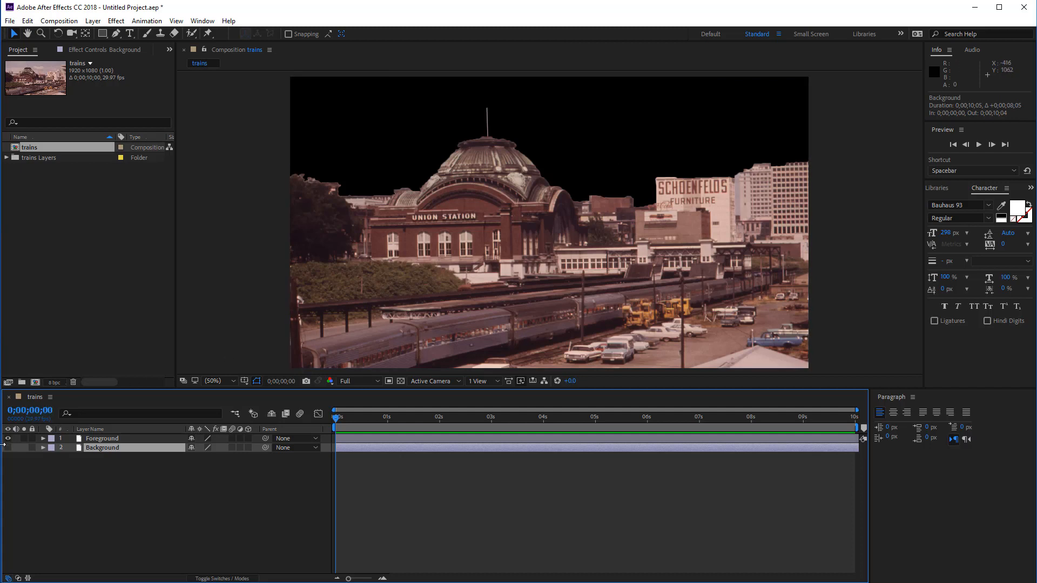
pyautogui.click(100, 440)
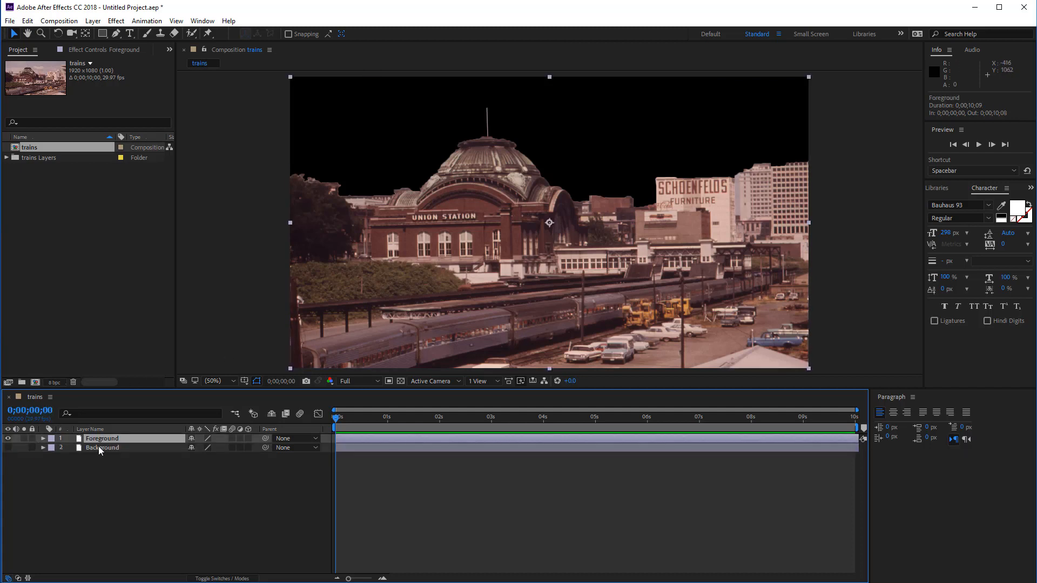
pyautogui.click(97, 449)
pyautogui.click(8, 449)
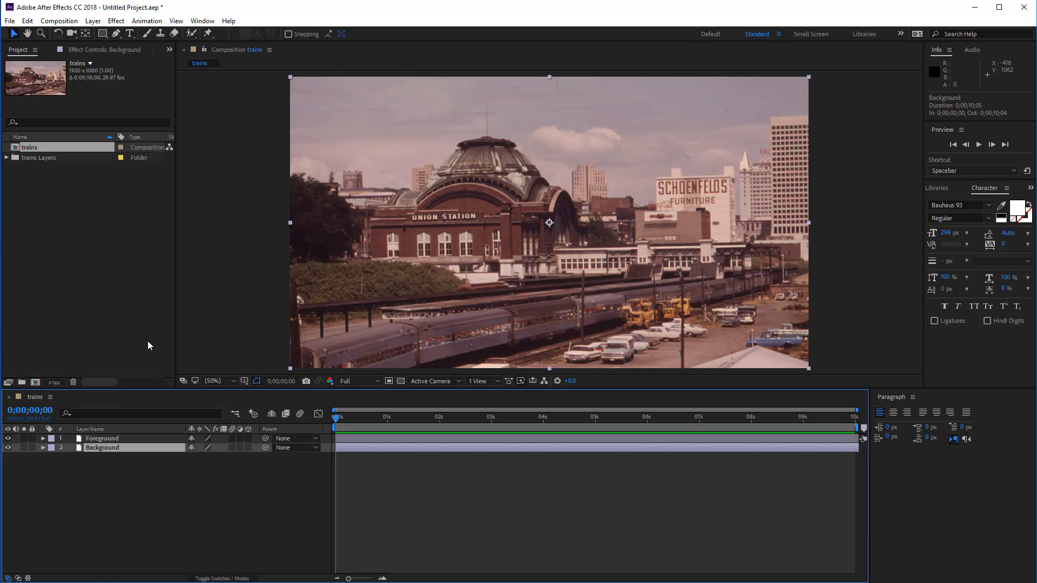
# - Import the Final_Render frames from the newrenders folder as a PNG Sequence footage item, starting with Final_Render_000.png
pyautogui.rightClick(77, 190)
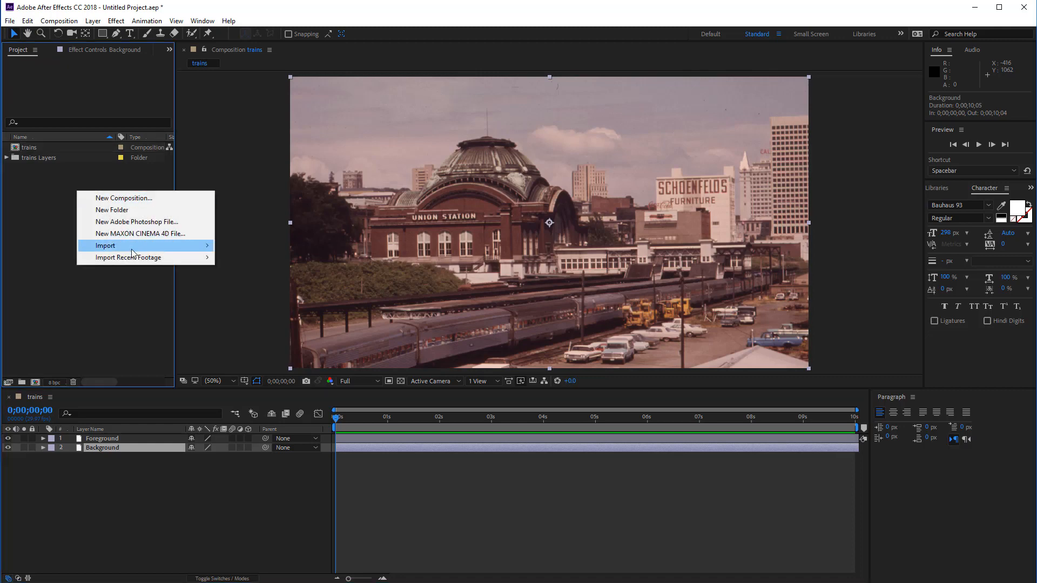
pyautogui.moveTo(133, 253)
pyautogui.click(246, 249)
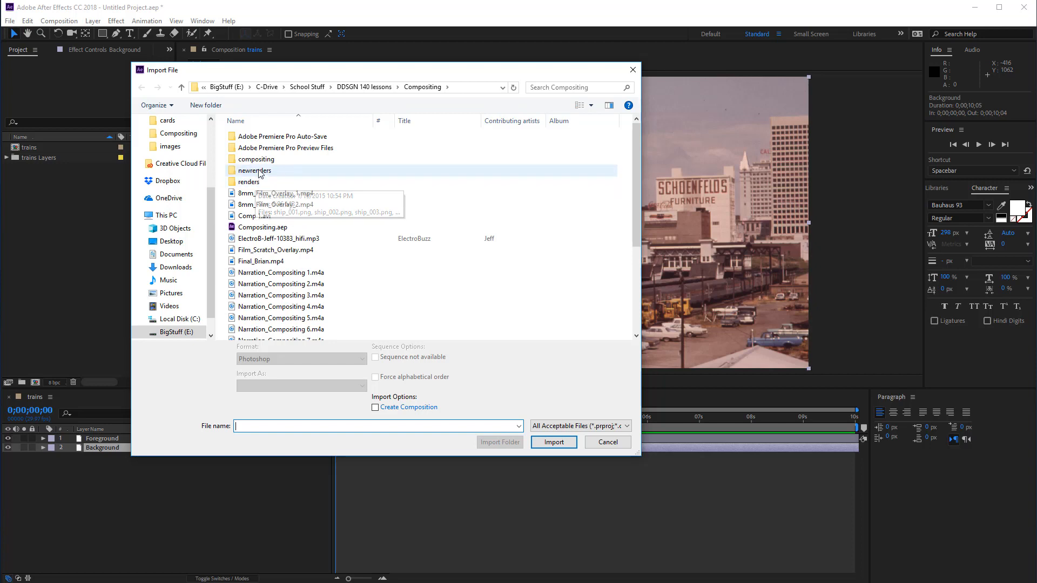
pyautogui.click(258, 172)
pyautogui.doubleClick(258, 172)
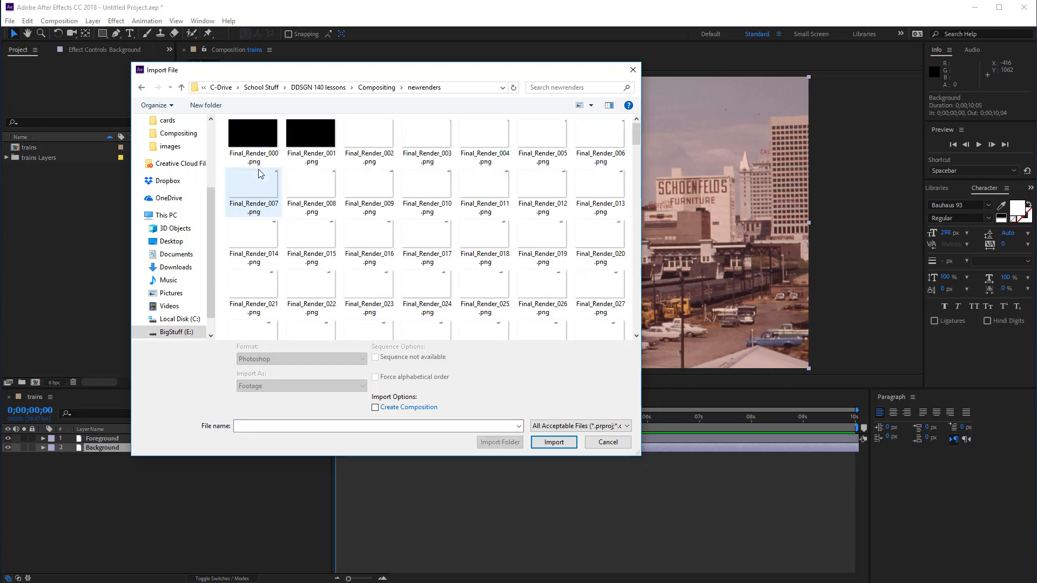
pyautogui.click(254, 130)
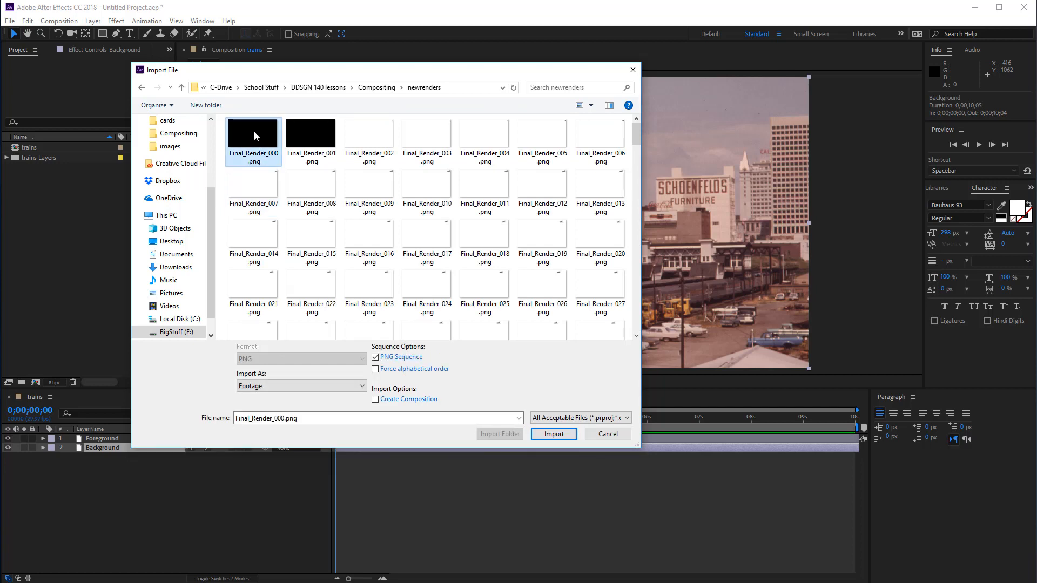
pyautogui.click(376, 357)
pyautogui.click(376, 358)
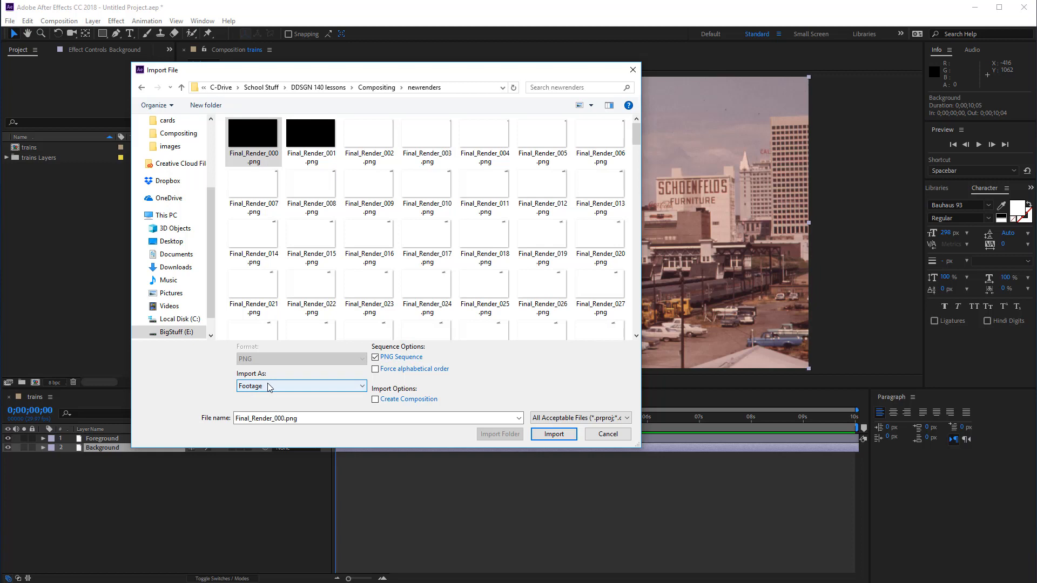
pyautogui.click(555, 434)
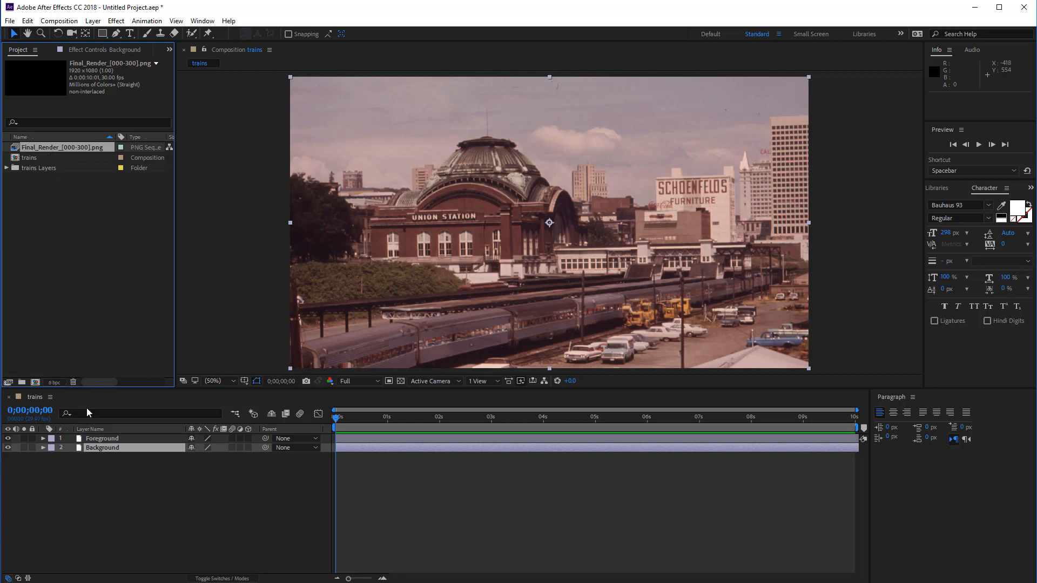
# - Add the Final_Render sequence to the trains composition between the Foreground and Background layers
pyautogui.click(97, 447)
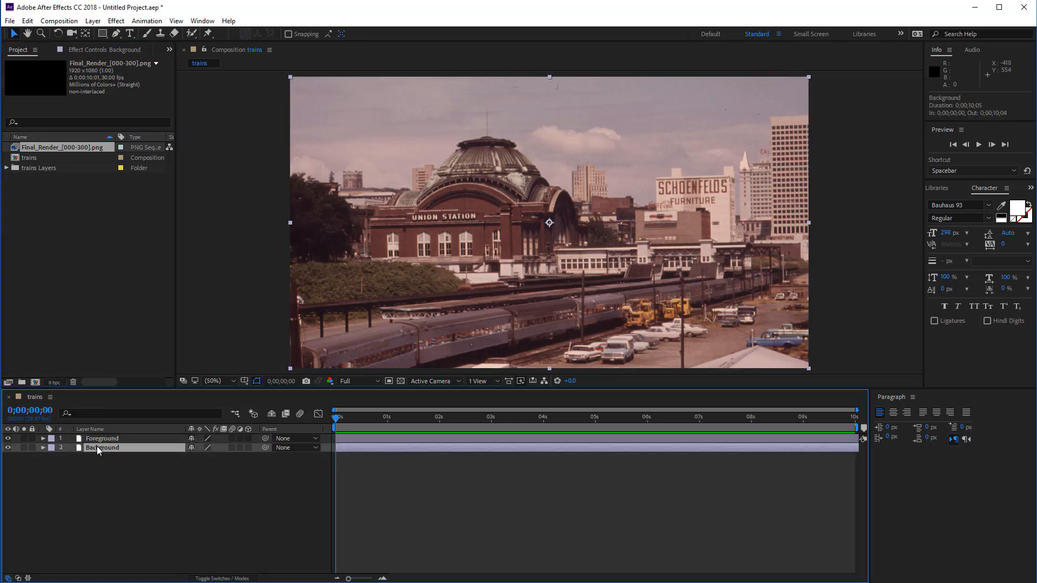
pyautogui.click(99, 440)
pyautogui.click(100, 446)
pyautogui.moveTo(16, 150); pyautogui.dragTo(87, 441)
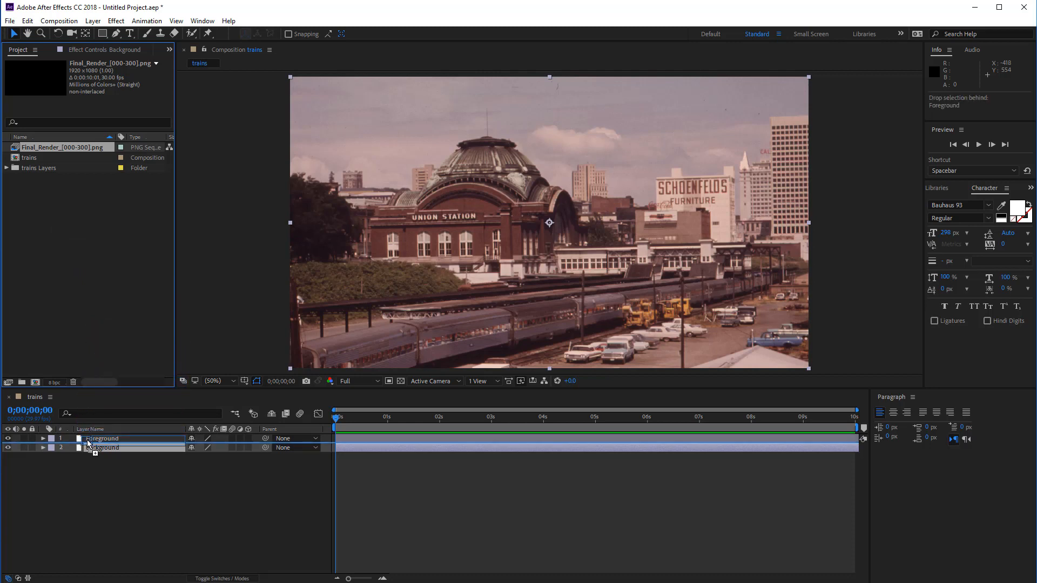
pyautogui.moveTo(87, 442); pyautogui.dragTo(88, 442)
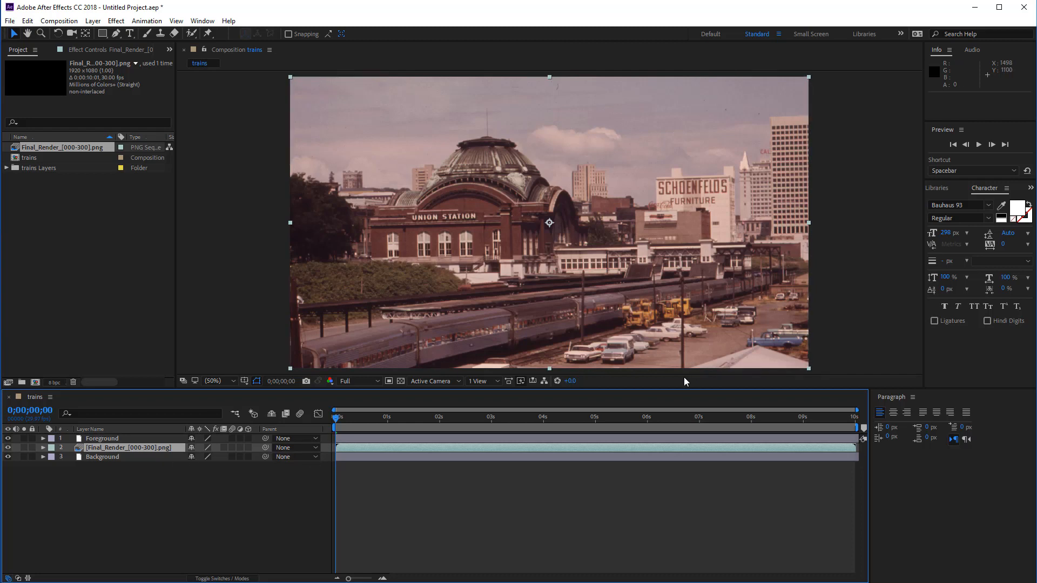
# - Preview the composition to check the ship's flight behind the Union Station foreground
pyautogui.click(942, 128)
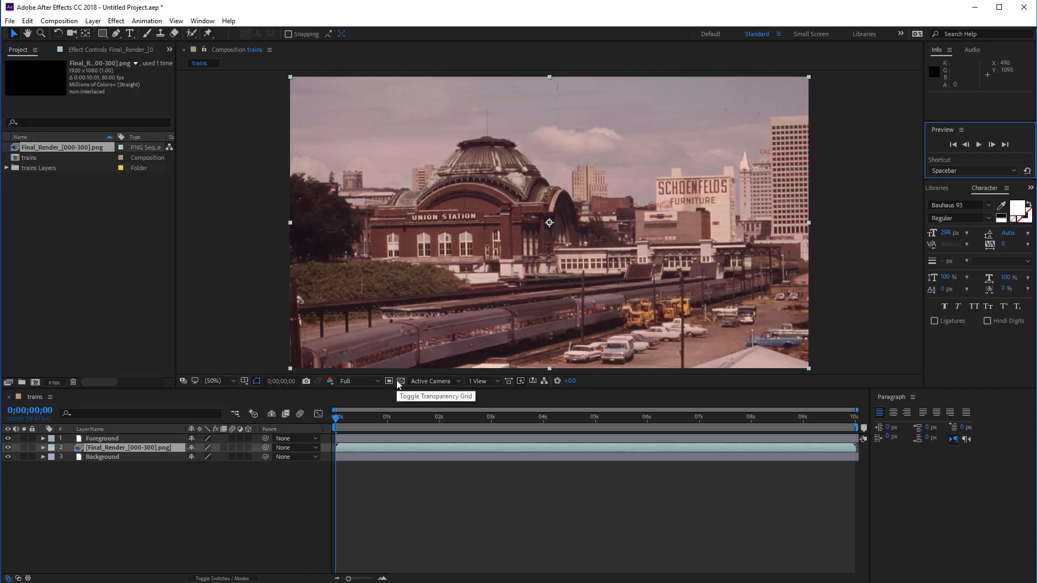
pyautogui.press('space')
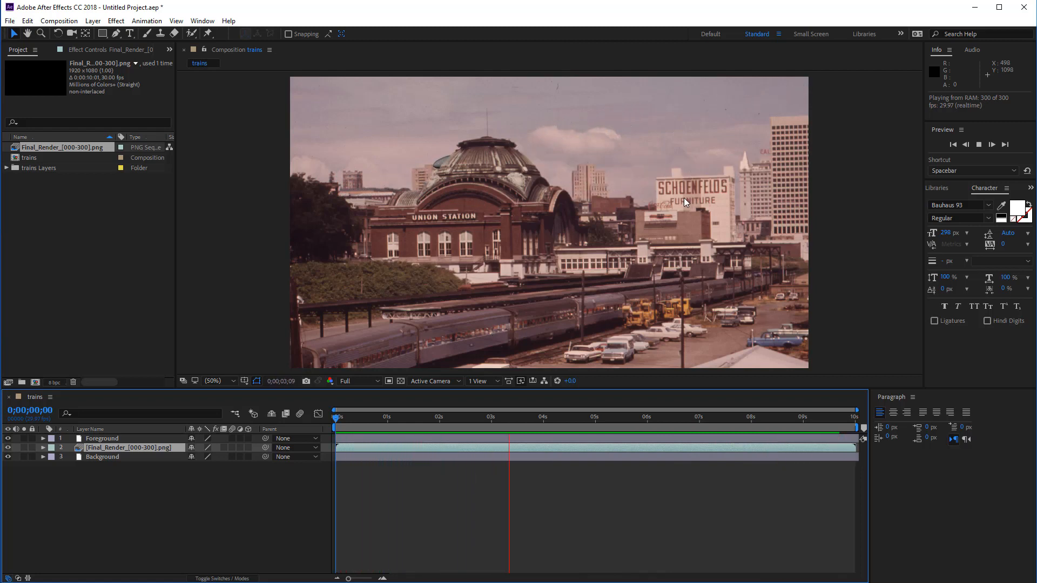
pyautogui.click(979, 144)
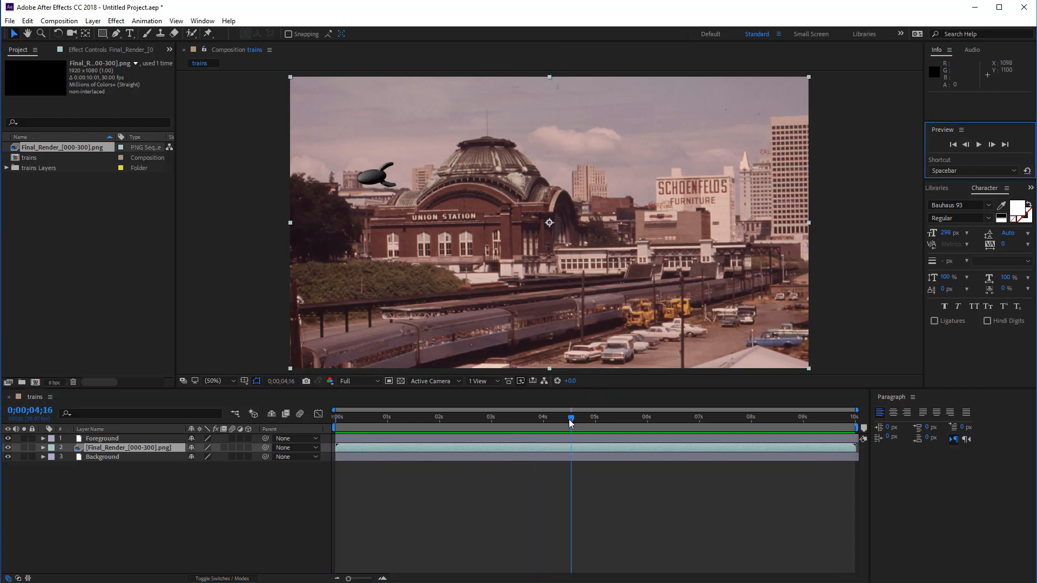
# - Scrub to the moment the ship has cleared the dome and trim the Foreground layer's end to 0;00;04;18
pyautogui.moveTo(571, 422); pyautogui.dragTo(604, 427)
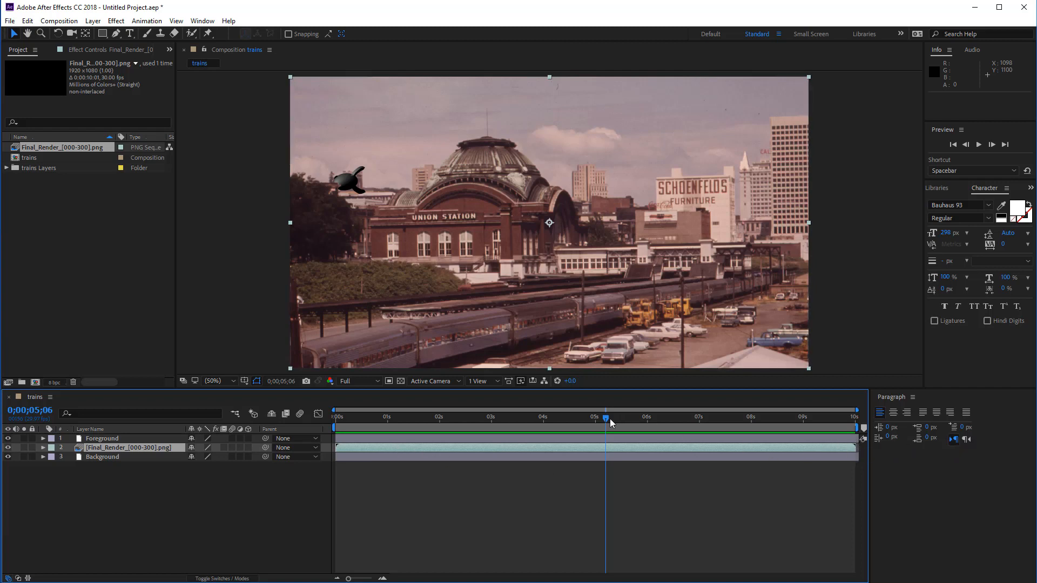
pyautogui.moveTo(610, 419); pyautogui.dragTo(598, 438)
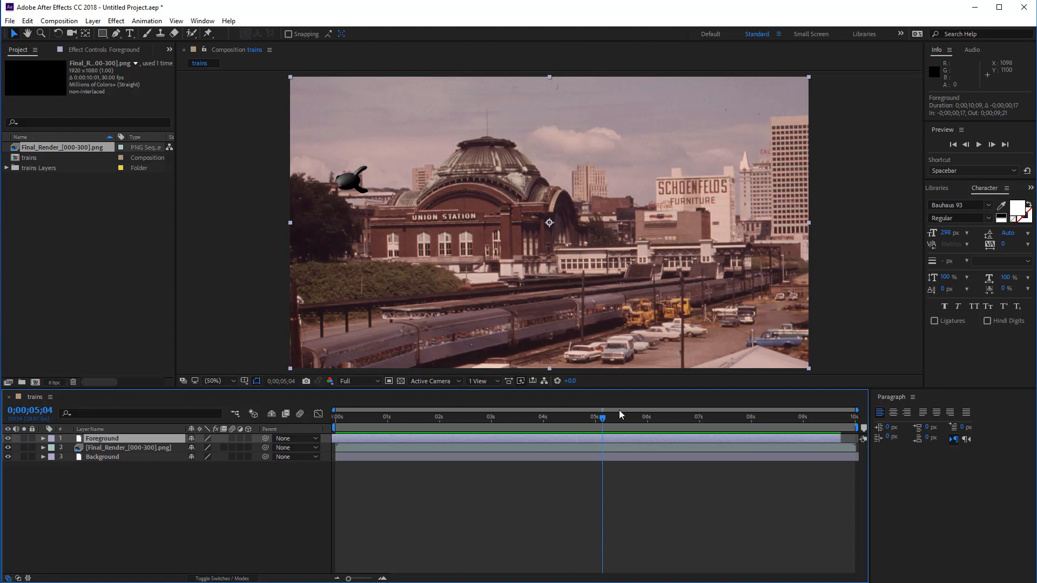
pyautogui.moveTo(606, 419); pyautogui.dragTo(575, 431)
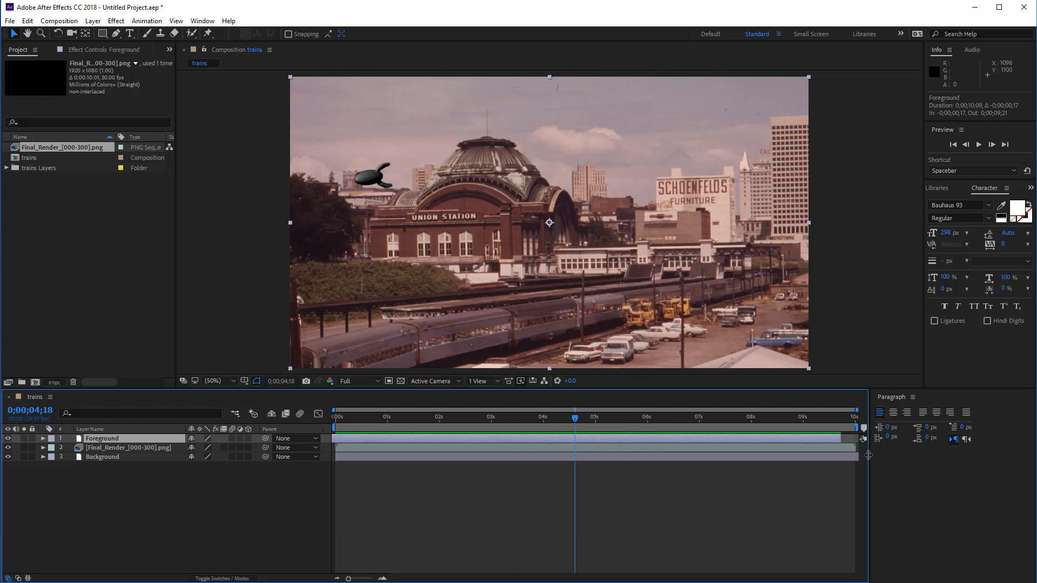
pyautogui.moveTo(841, 438); pyautogui.dragTo(576, 437)
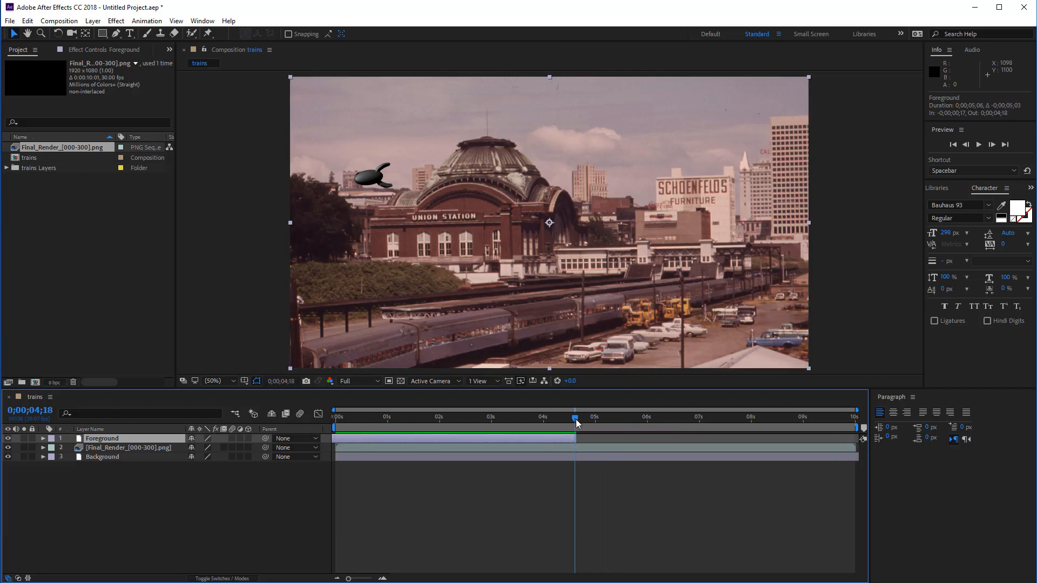
# - Recheck the ship's position past the dome and set the Foreground layer's out point to 0;00;04;05
pyautogui.click(604, 419)
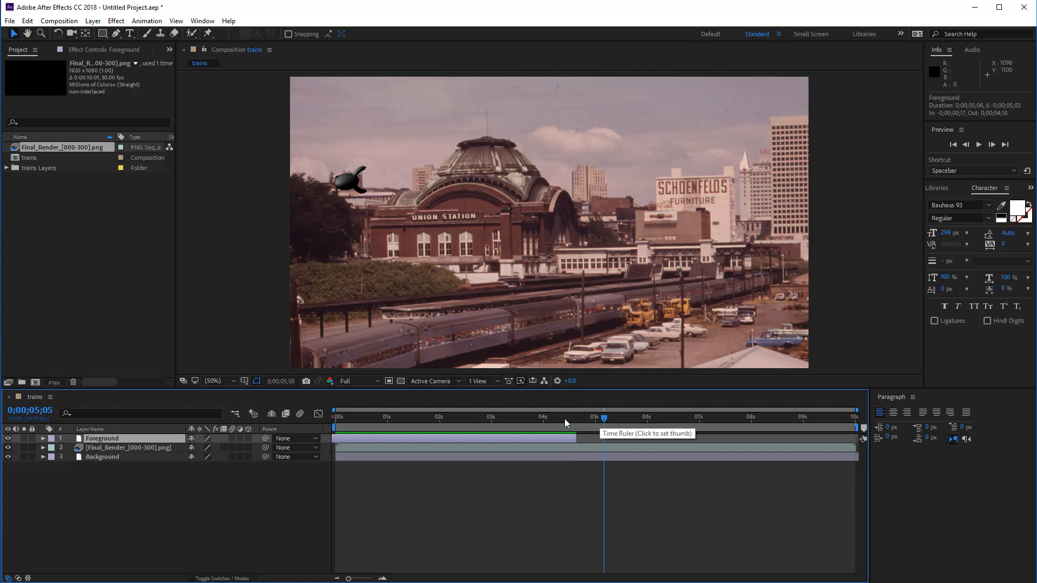
pyautogui.click(565, 419)
pyautogui.click(610, 426)
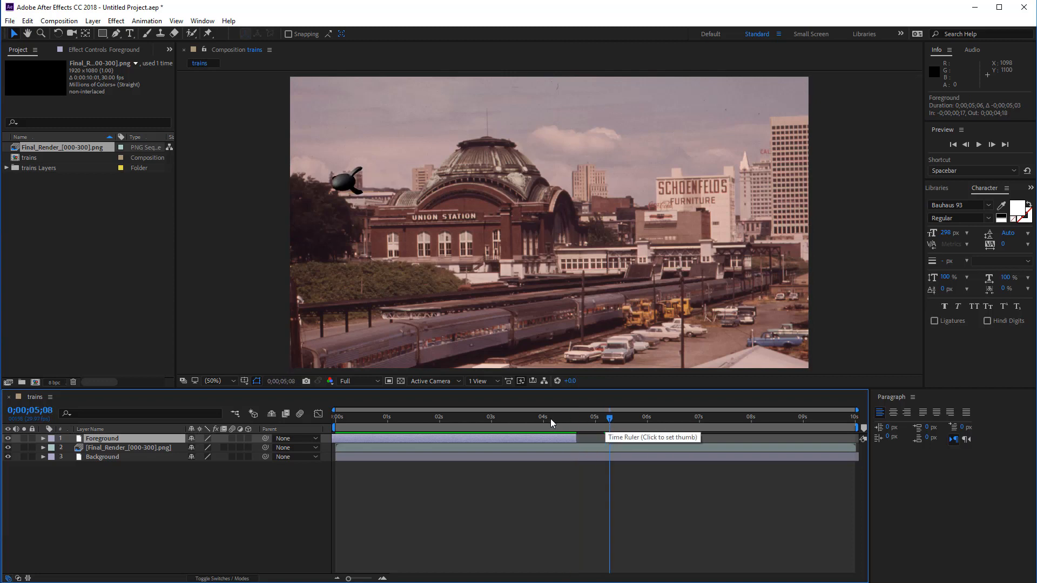
pyautogui.moveTo(551, 420)
pyautogui.mouseDown()
pyautogui.moveTo(475, 418)
pyautogui.moveTo(611, 421)
pyautogui.moveTo(815, 450)
pyautogui.moveTo(483, 439)
pyautogui.moveTo(469, 436)
pyautogui.moveTo(571, 426)
pyautogui.moveTo(568, 439)
pyautogui.moveTo(512, 439)
pyautogui.moveTo(505, 419)
pyautogui.moveTo(462, 417)
pyautogui.moveTo(509, 407)
pyautogui.moveTo(473, 438)
pyautogui.moveTo(478, 419)
pyautogui.moveTo(463, 427)
pyautogui.moveTo(484, 416)
pyautogui.moveTo(474, 428)
pyautogui.moveTo(490, 437)
pyautogui.moveTo(479, 418)
pyautogui.moveTo(494, 418)
pyautogui.moveTo(484, 427)
pyautogui.moveTo(552, 417)
pyautogui.mouseUp()
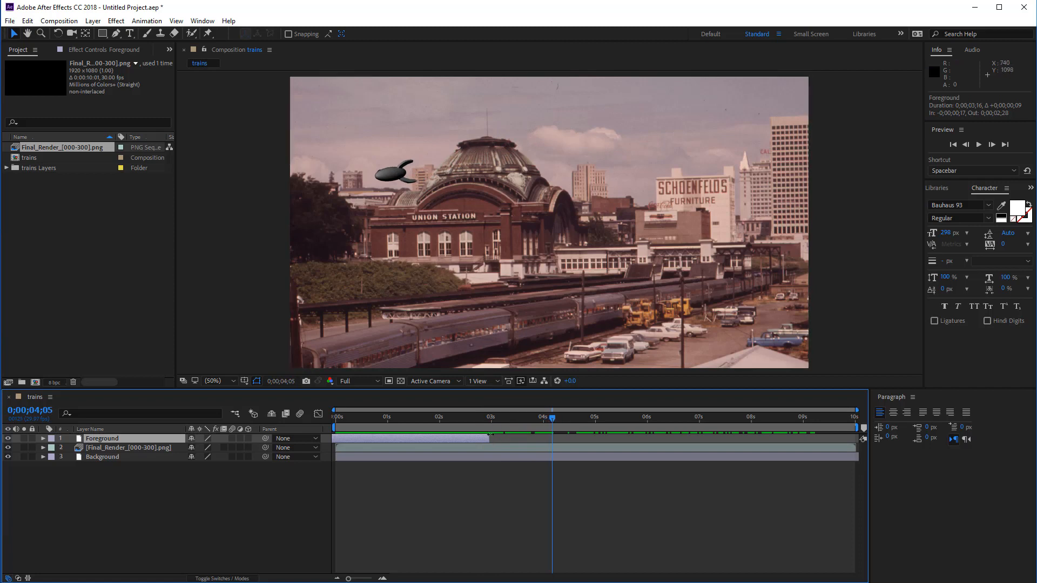
pyautogui.moveTo(490, 435); pyautogui.dragTo(591, 430)
# - Return to the composition's start and preview the ship passing behind the station and then in front of it
pyautogui.moveTo(646, 440); pyautogui.dragTo(335, 398)
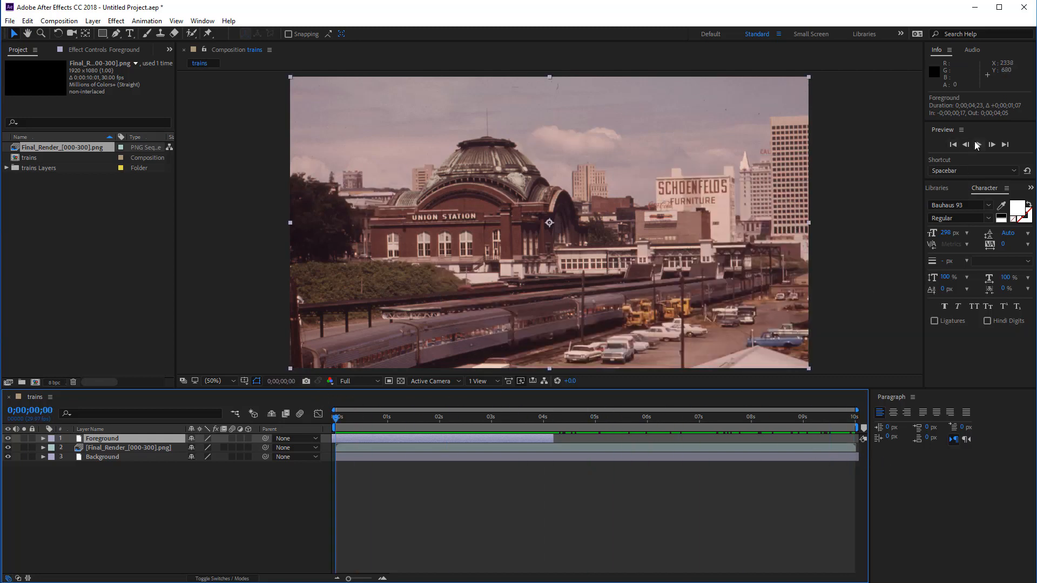
pyautogui.click(977, 142)
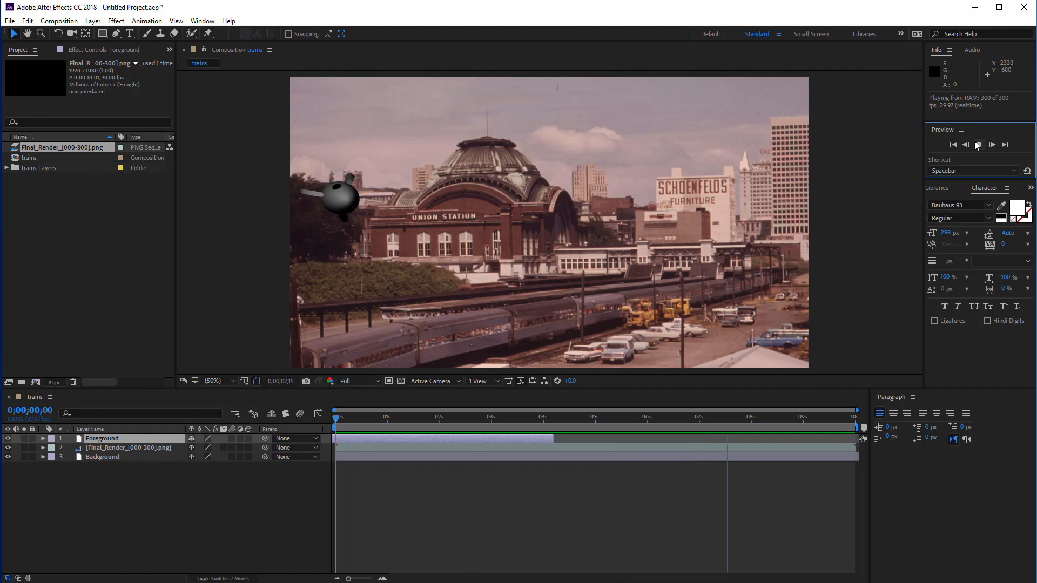
pyautogui.click(978, 145)
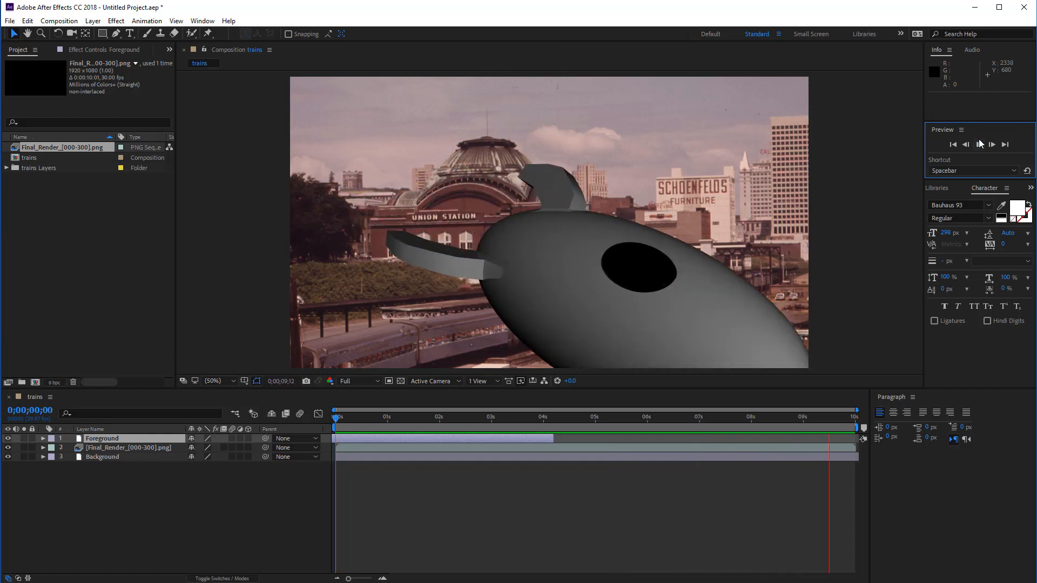
# - Scrub back and forth through the trains composition to review the ship's flight past the station
pyautogui.moveTo(832, 418)
pyautogui.mouseDown()
pyautogui.moveTo(775, 423)
pyautogui.moveTo(822, 416)
pyautogui.mouseUp()
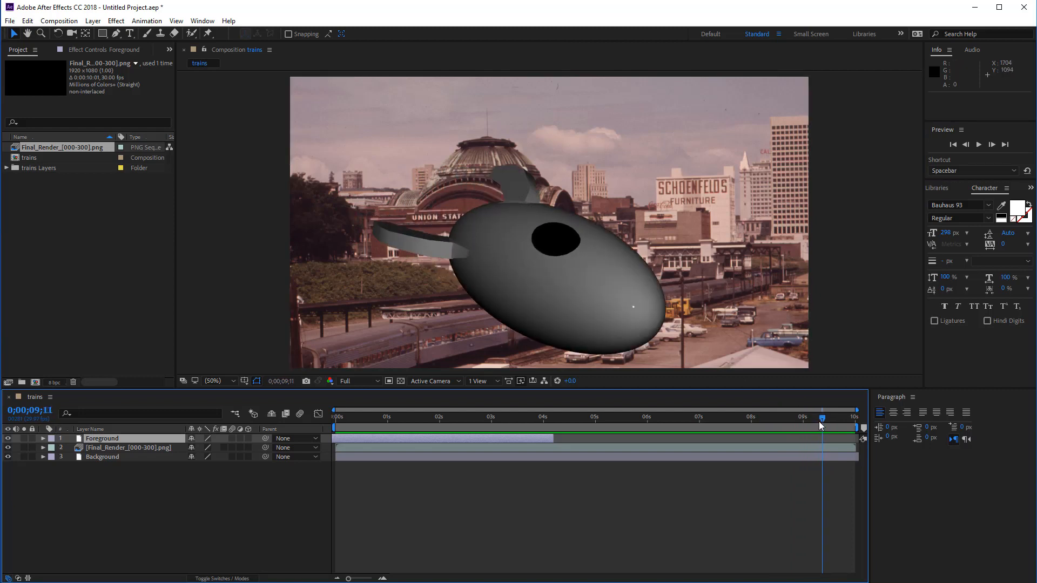
pyautogui.moveTo(819, 422); pyautogui.dragTo(481, 427)
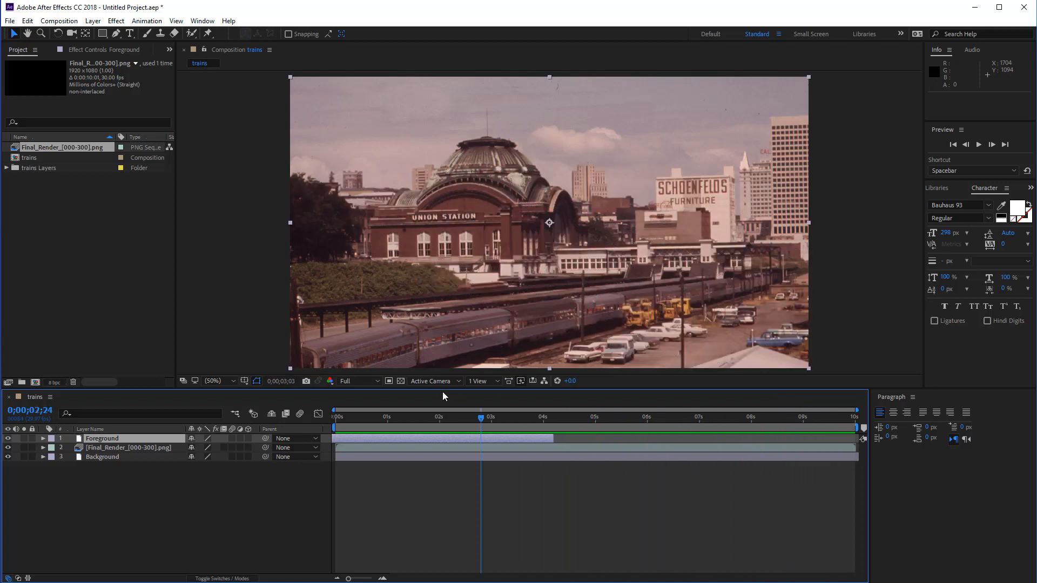
pyautogui.moveTo(442, 396); pyautogui.dragTo(796, 393)
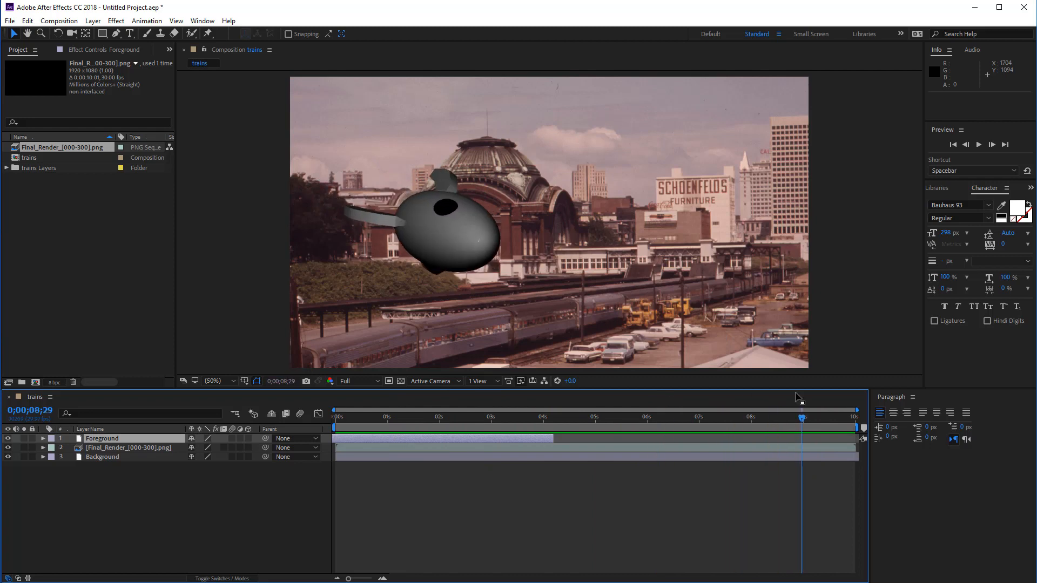
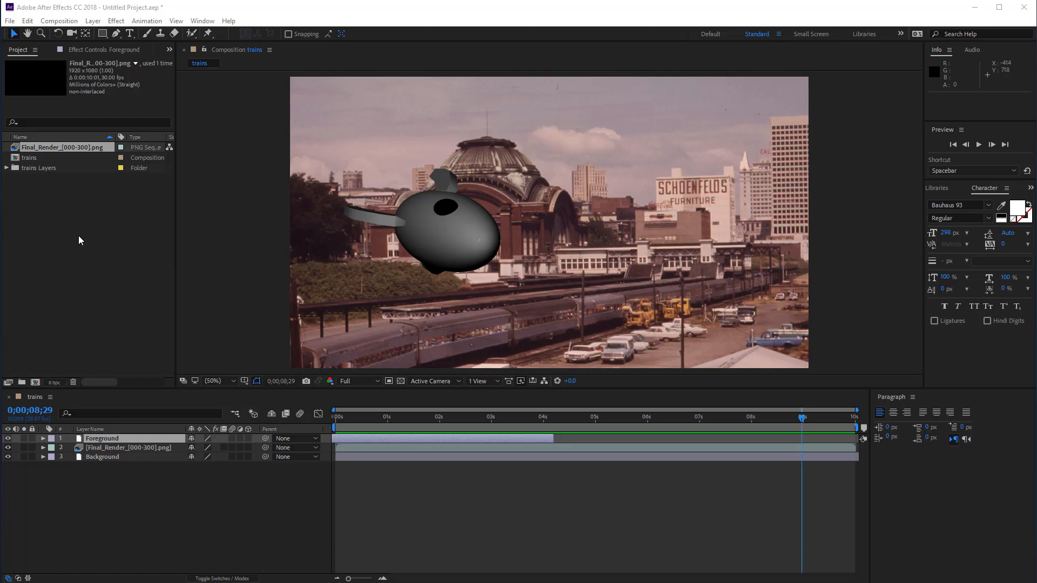
# - Import Film_Scratch_Overlay.mp4 from the Compositing folder and add it as the top layer of the trains composition
pyautogui.rightClick(88, 225)
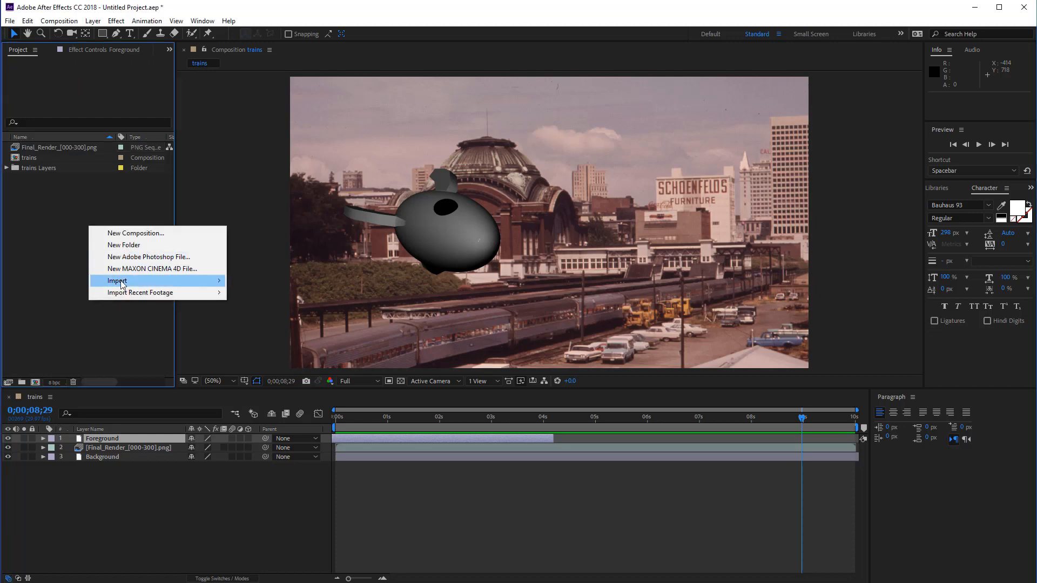
pyautogui.moveTo(190, 281)
pyautogui.click(238, 282)
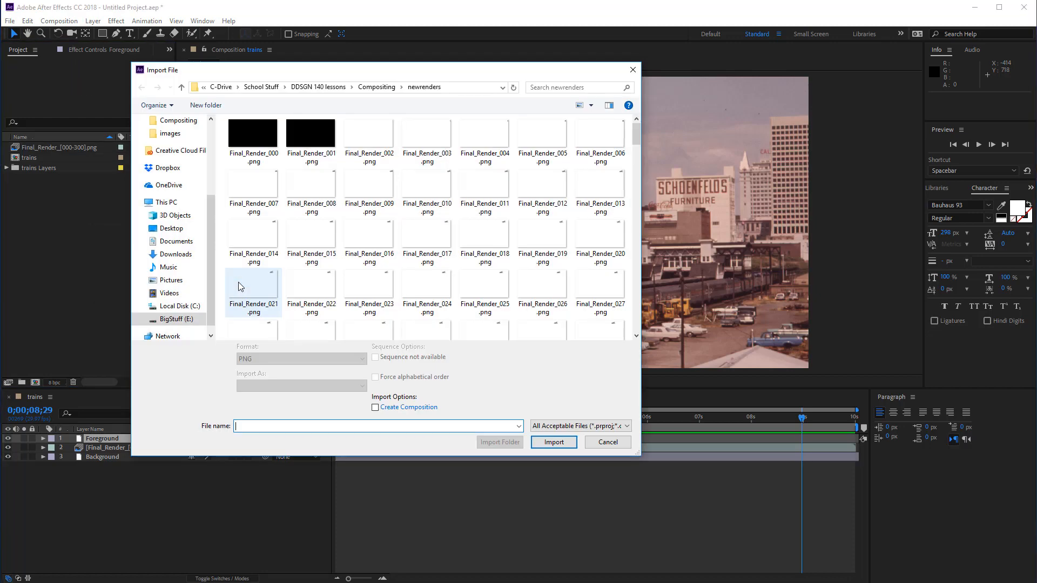
pyautogui.click(389, 88)
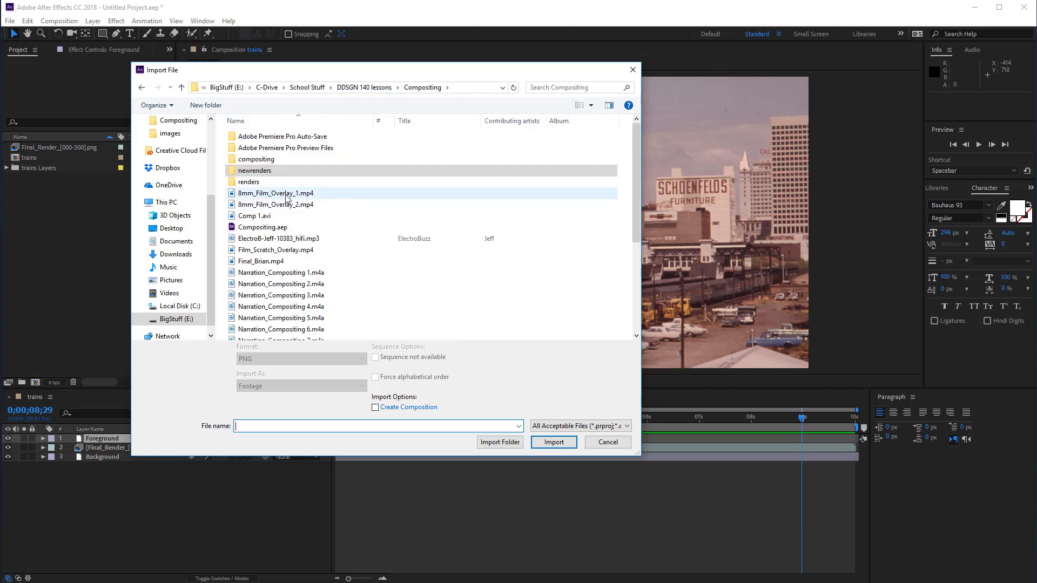
pyautogui.click(295, 205)
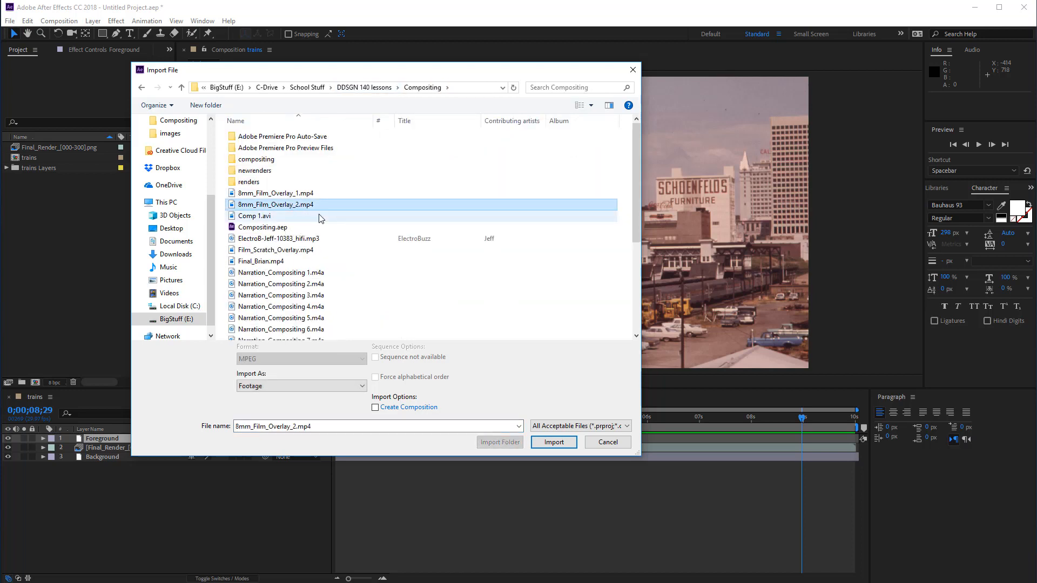
pyautogui.click(278, 251)
pyautogui.scroll(-1, 341, 251)
pyautogui.scroll(-2, 342, 252)
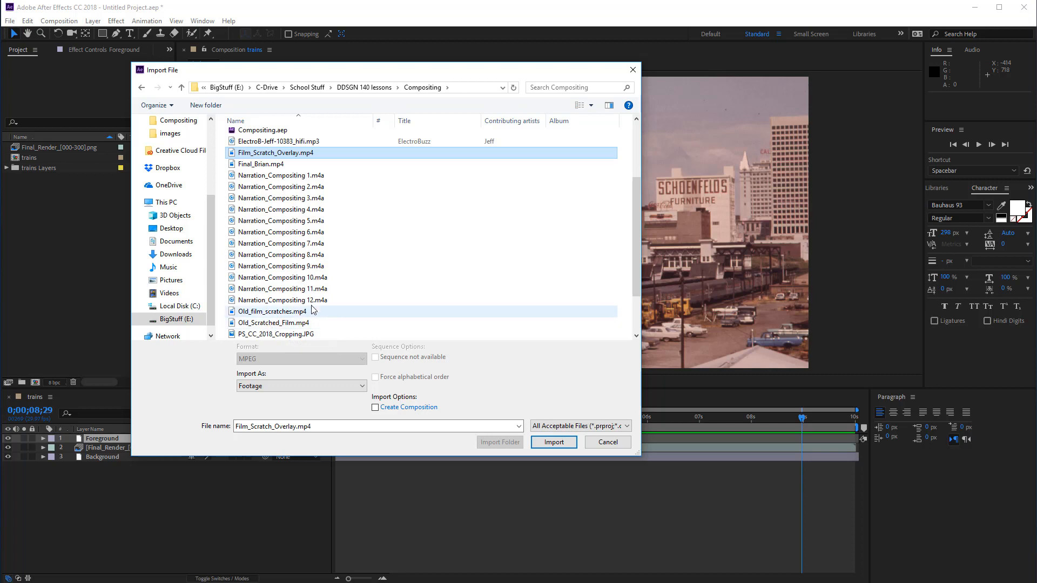
pyautogui.scroll(3, 332, 297)
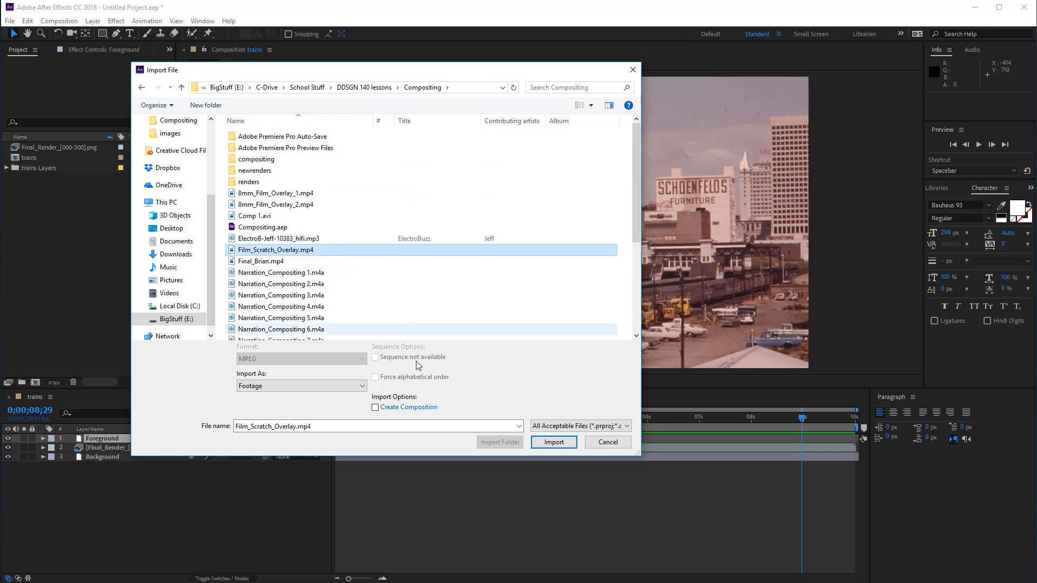
pyautogui.click(554, 442)
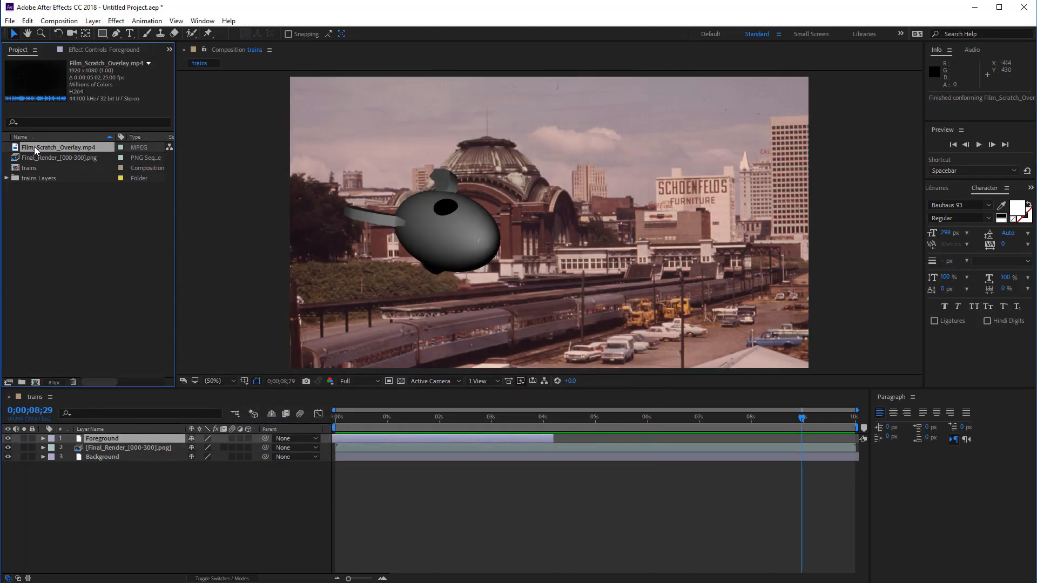
pyautogui.moveTo(34, 147); pyautogui.dragTo(90, 439)
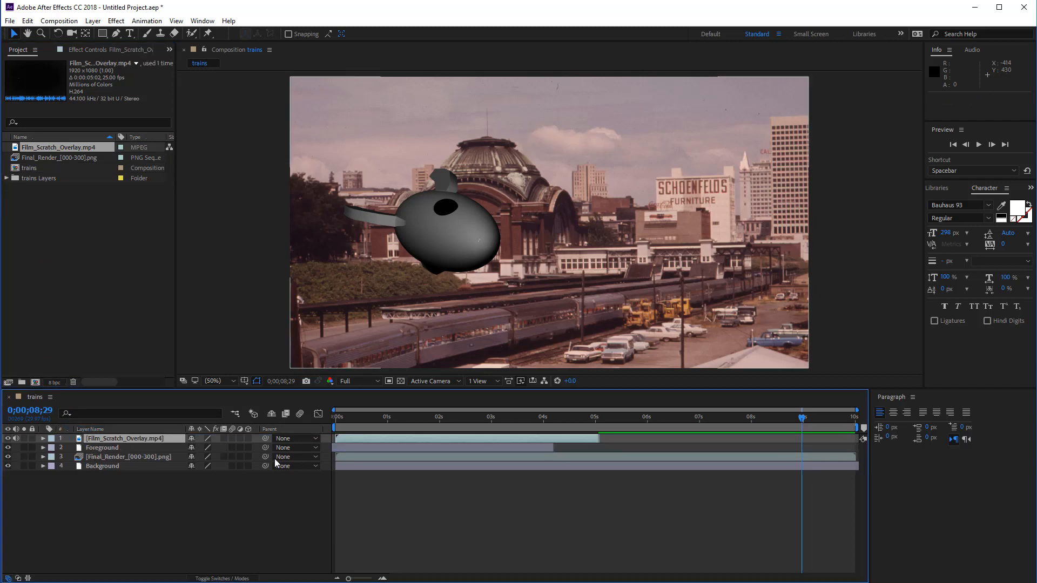
pyautogui.moveTo(363, 415); pyautogui.dragTo(494, 417)
# - Import 8mm_Film_Overlay_2.mp4 as footage and place it above the Film_Scratch_Overlay layer in the trains composition
pyautogui.click(43, 230)
pyautogui.rightClick(43, 227)
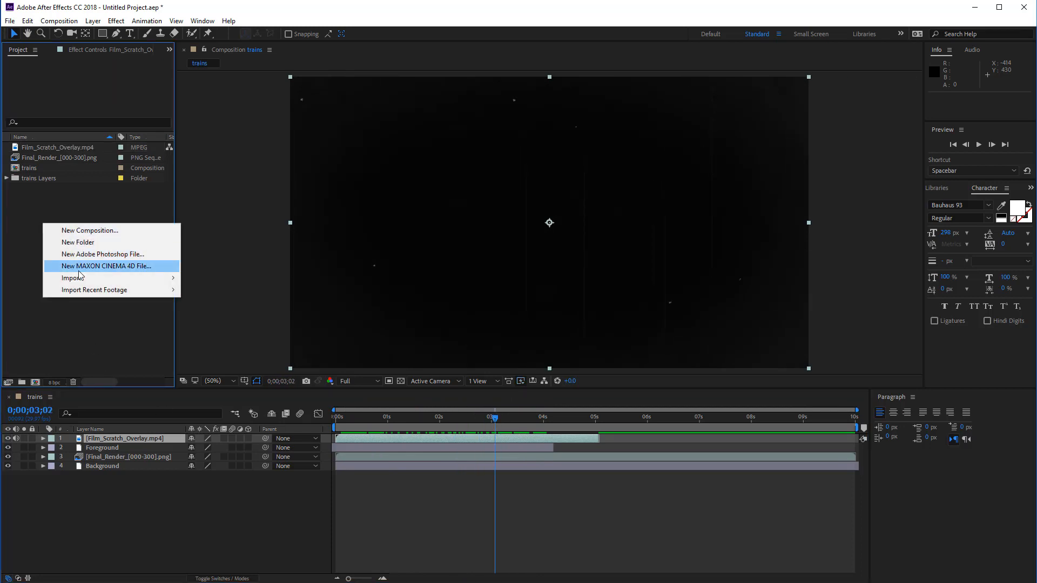
pyautogui.moveTo(81, 278)
pyautogui.click(234, 282)
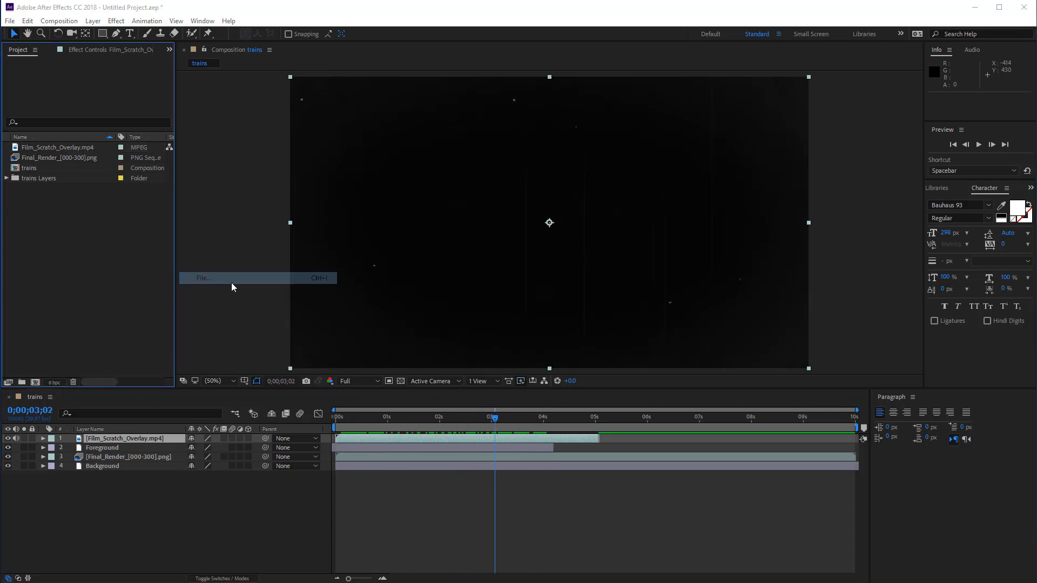
pyautogui.click(291, 204)
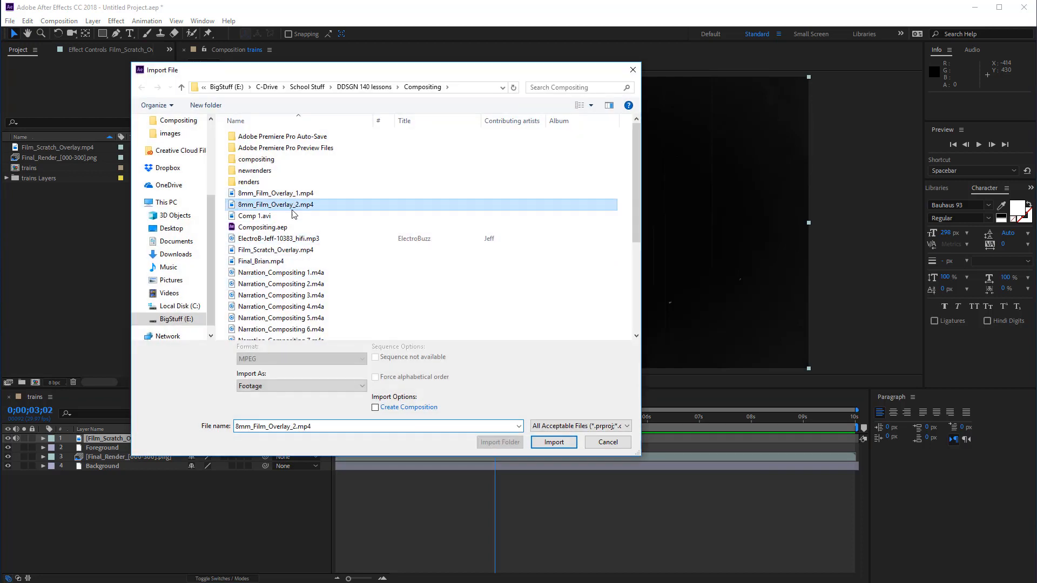
pyautogui.click(554, 442)
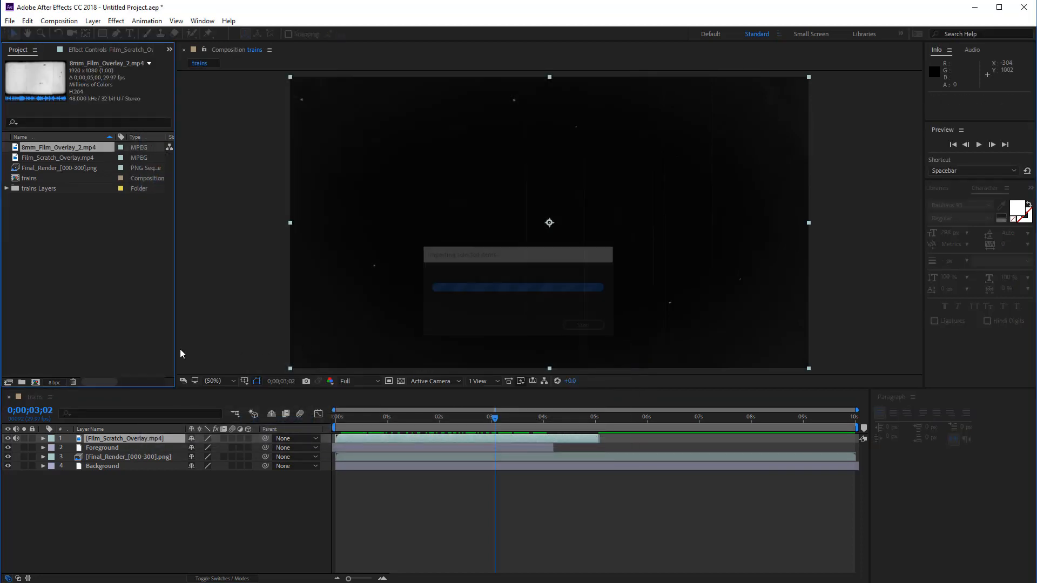
pyautogui.moveTo(37, 150); pyautogui.dragTo(86, 441)
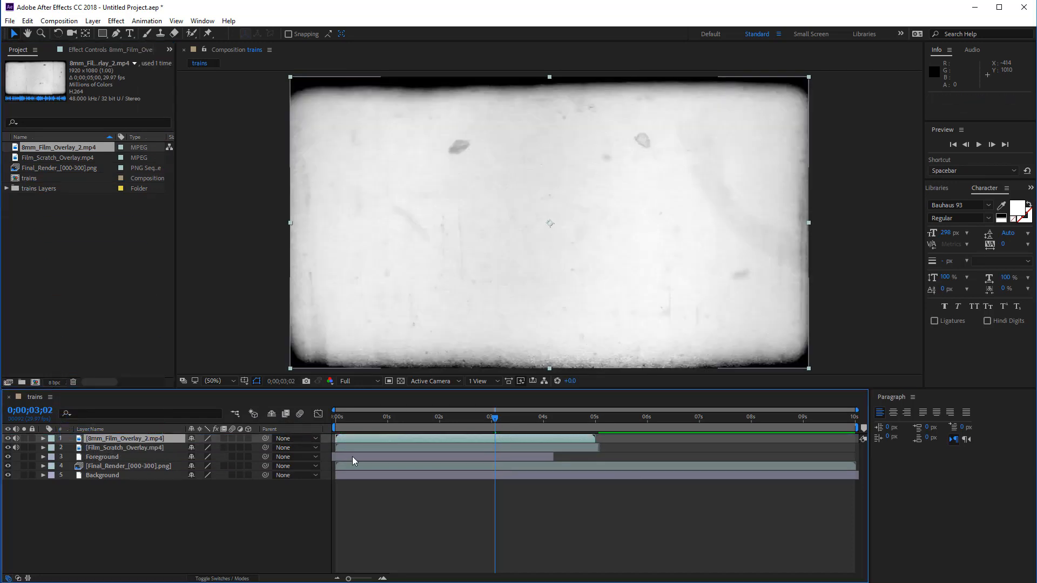
# - Inspect each film overlay by toggling layer visibility and scrubbing, leaving Film_Scratch_Overlay hidden and 8mm_Film_Overlay_2 shown
pyautogui.click(8, 439)
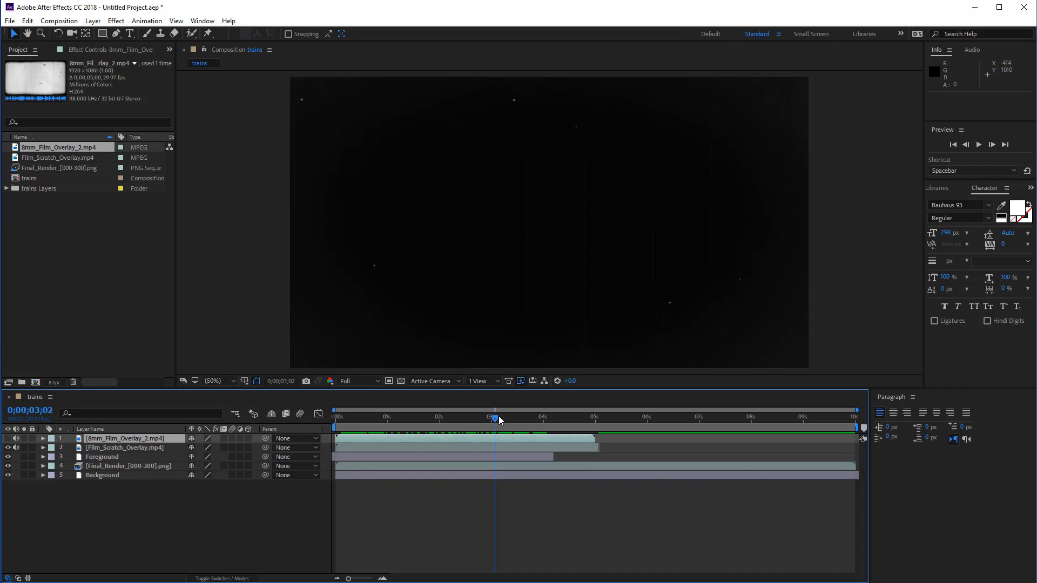
pyautogui.moveTo(499, 420); pyautogui.dragTo(385, 429)
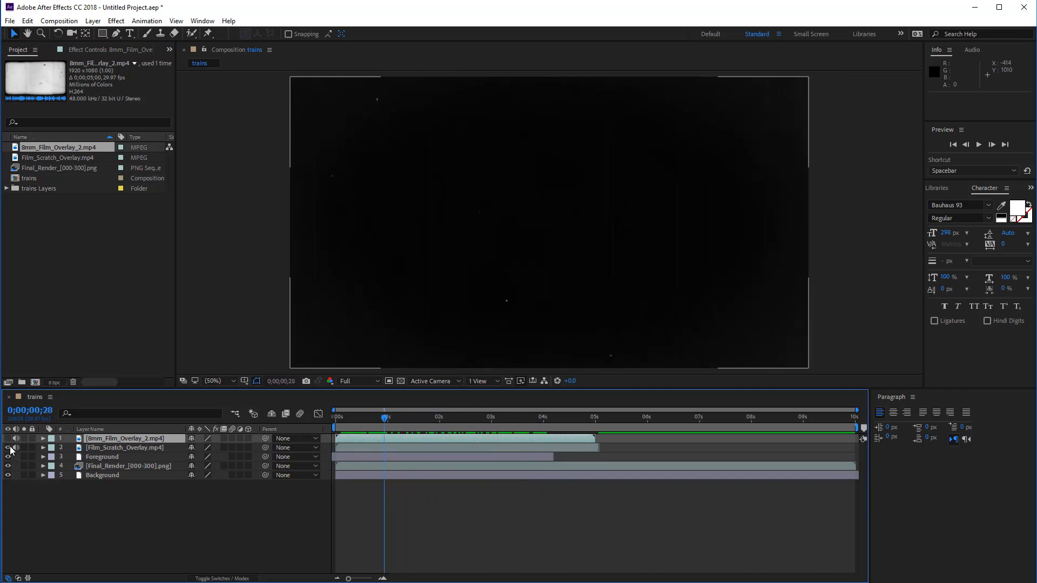
pyautogui.click(8, 448)
pyautogui.click(8, 439)
pyautogui.moveTo(382, 427); pyautogui.dragTo(360, 414)
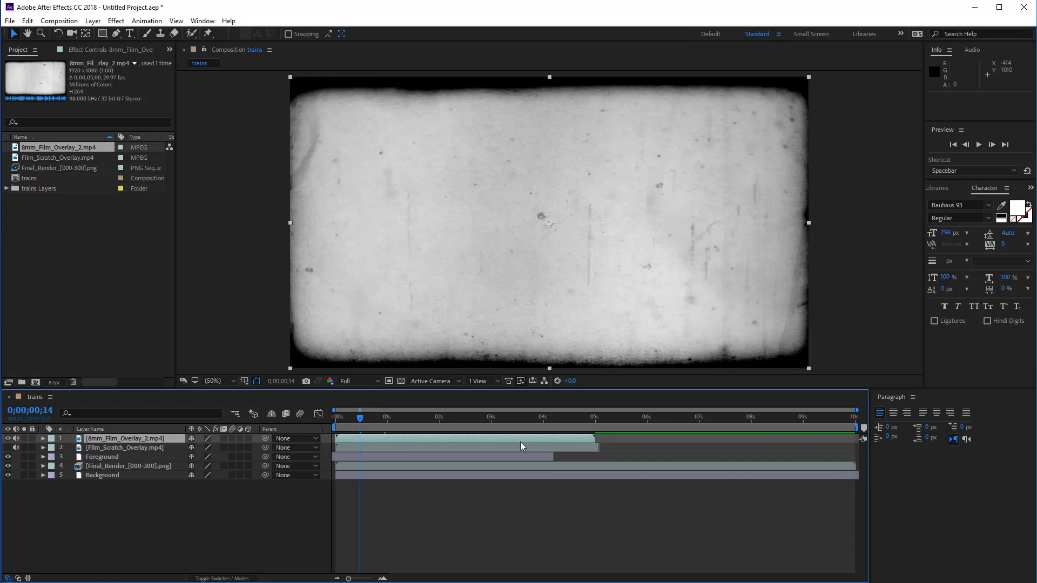
pyautogui.moveTo(591, 422); pyautogui.dragTo(584, 421)
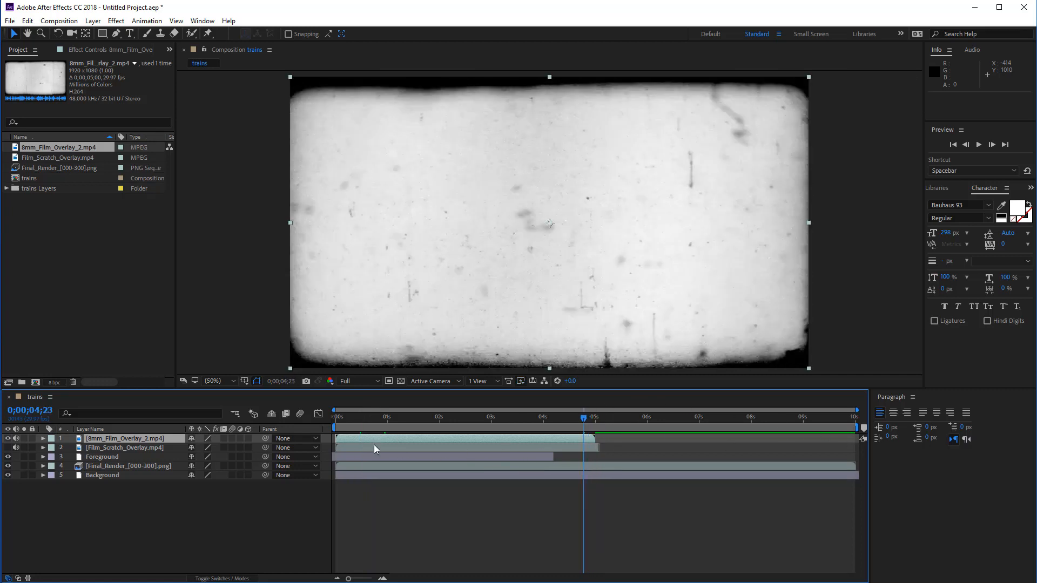
pyautogui.moveTo(408, 428); pyautogui.dragTo(401, 430)
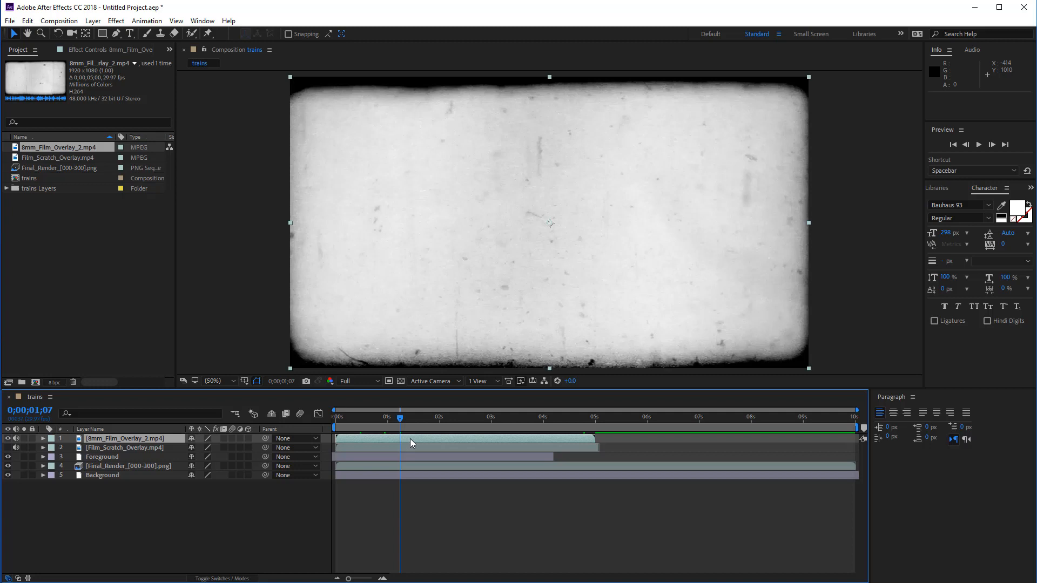
# - Time-stretch the 8mm_Film_Overlay_2 layer to a new duration of 10 seconds, holding its in-point in place
pyautogui.rightClick(410, 439)
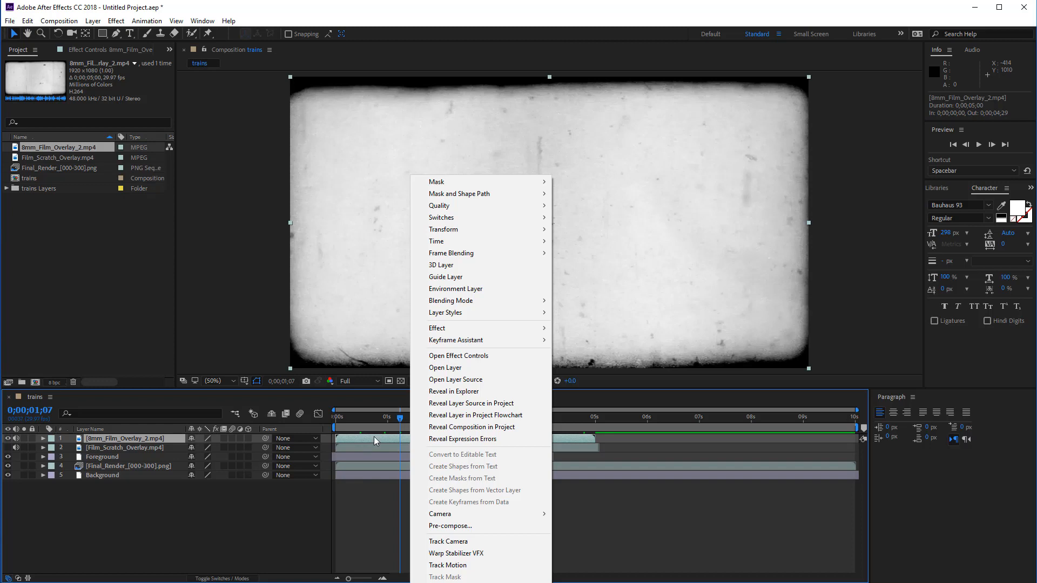
pyautogui.moveTo(454, 242)
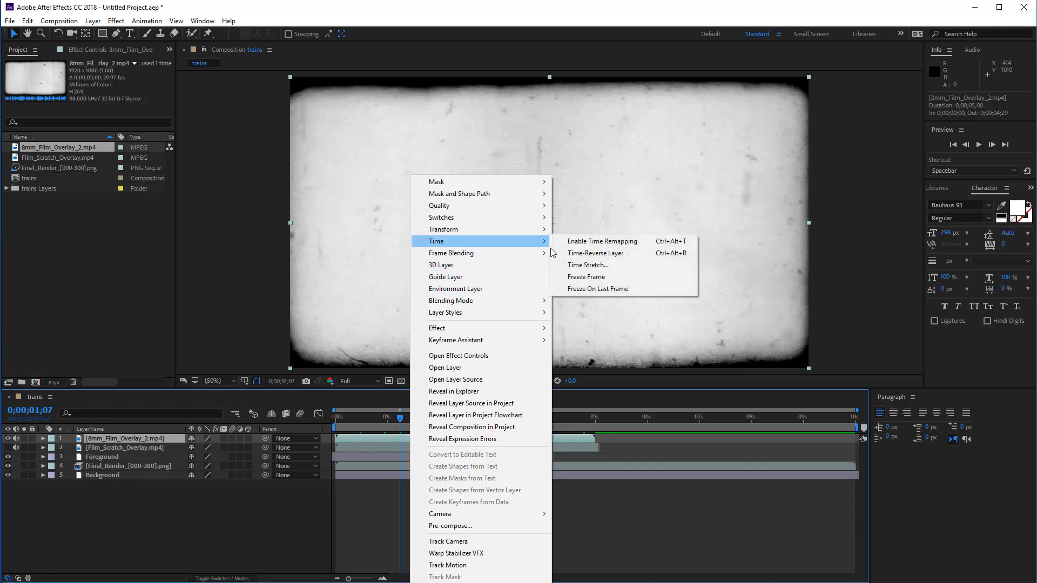
pyautogui.click(585, 266)
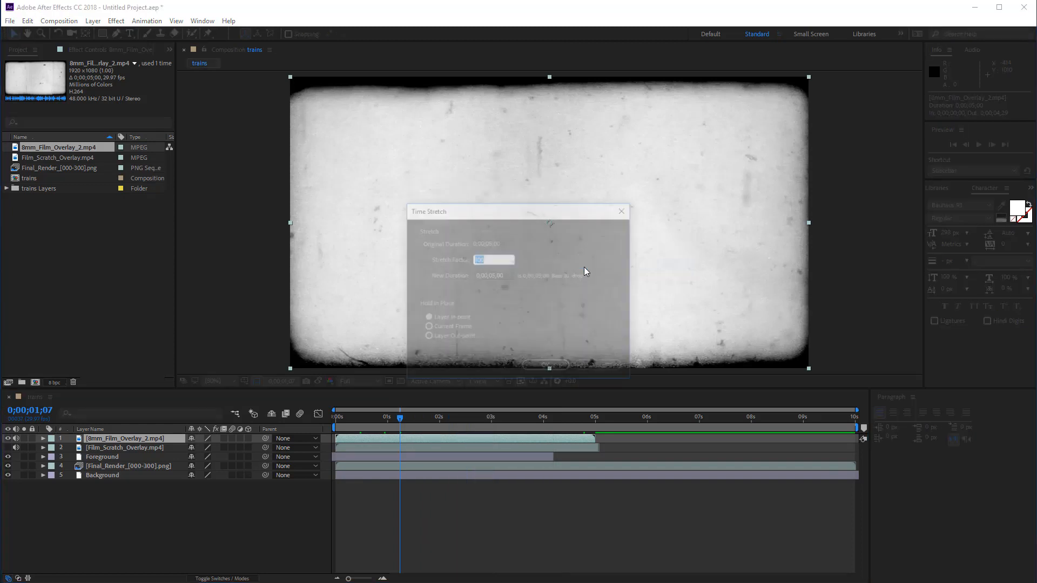
pyautogui.click(495, 276)
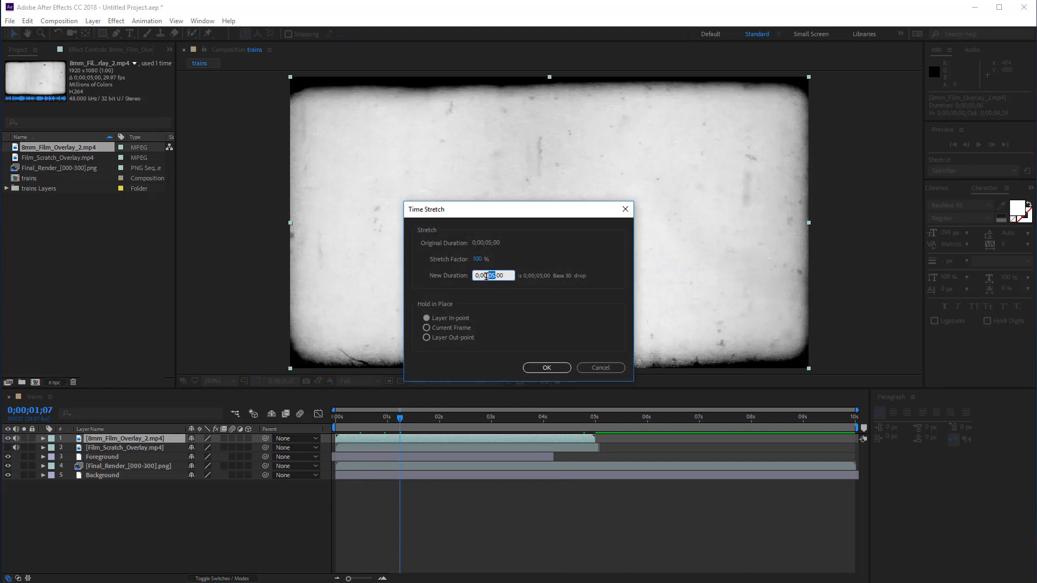
pyautogui.click(539, 366)
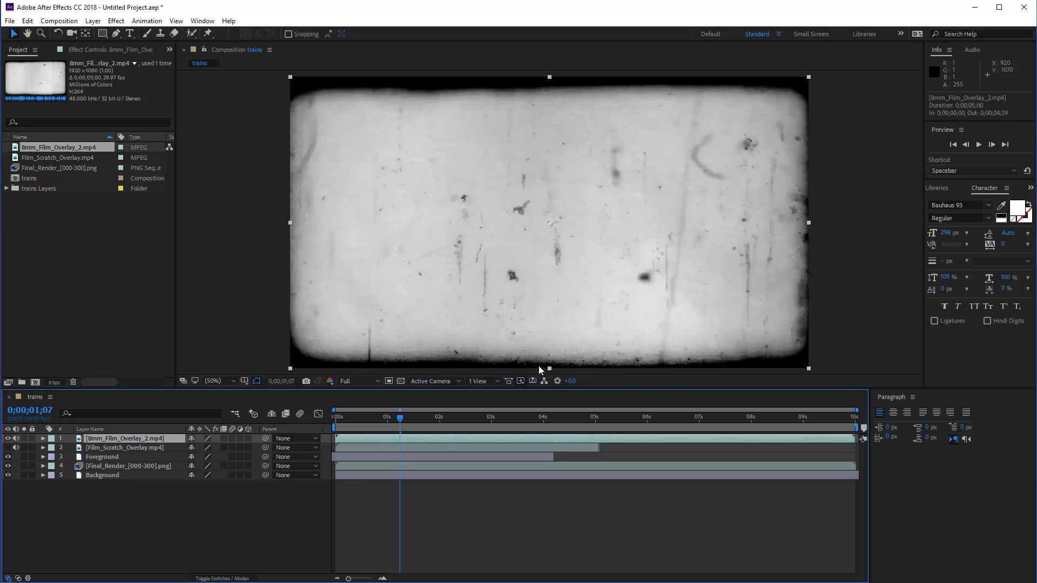
# - Time-stretch the Film_Scratch_Overlay layer to a new duration of 0;00;10;02, holding its in-point in place
pyautogui.click(490, 447)
pyautogui.rightClick(490, 446)
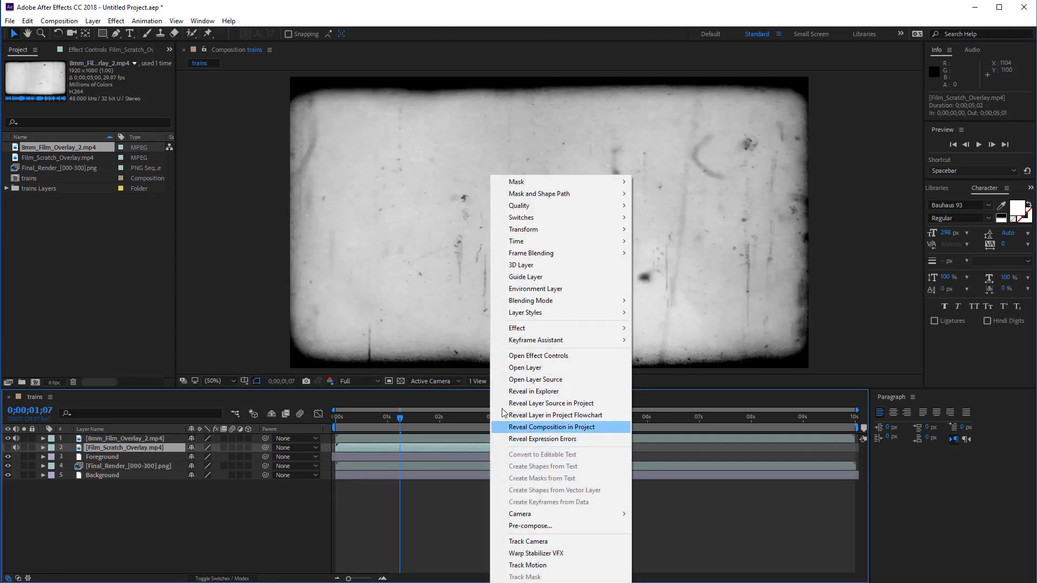
pyautogui.moveTo(519, 244)
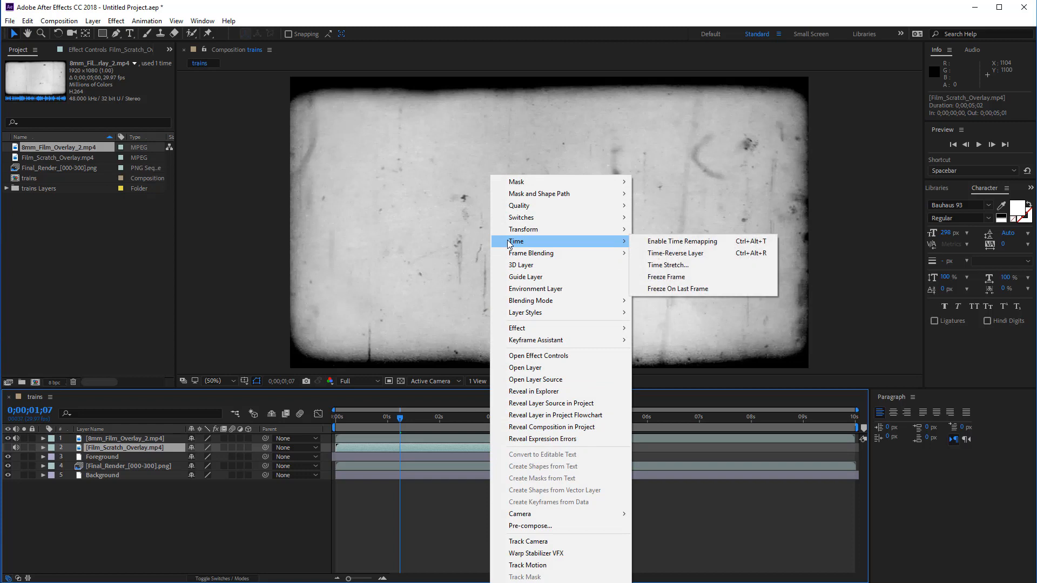
pyautogui.click(669, 265)
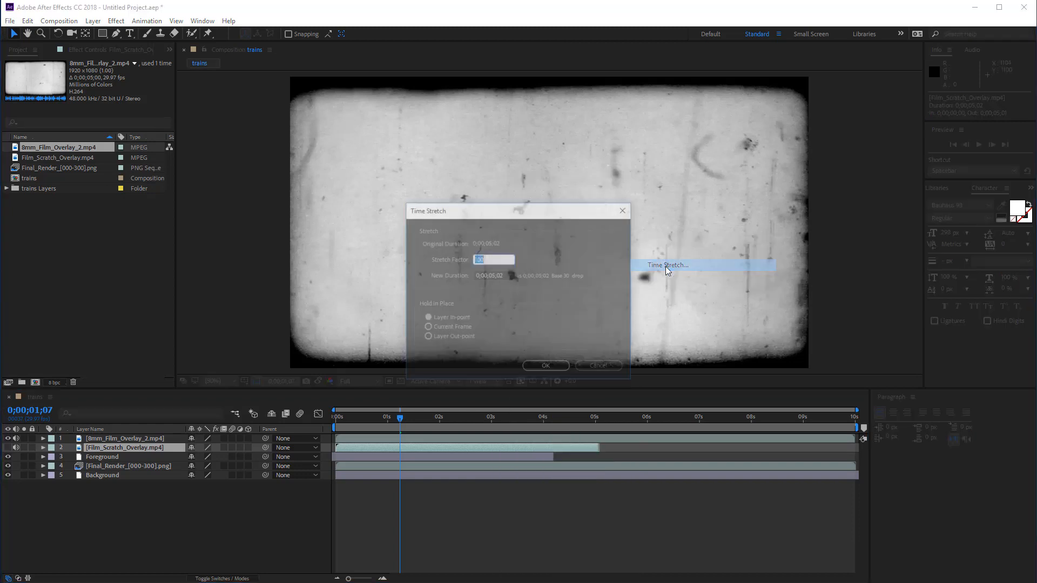
pyautogui.click(495, 276)
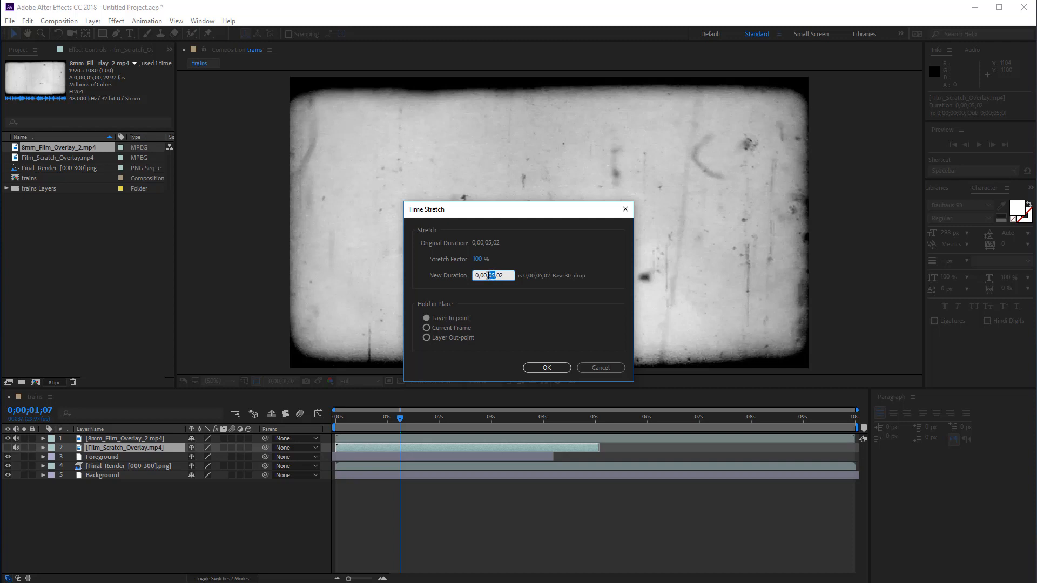
pyautogui.write('1')
pyautogui.click(535, 366)
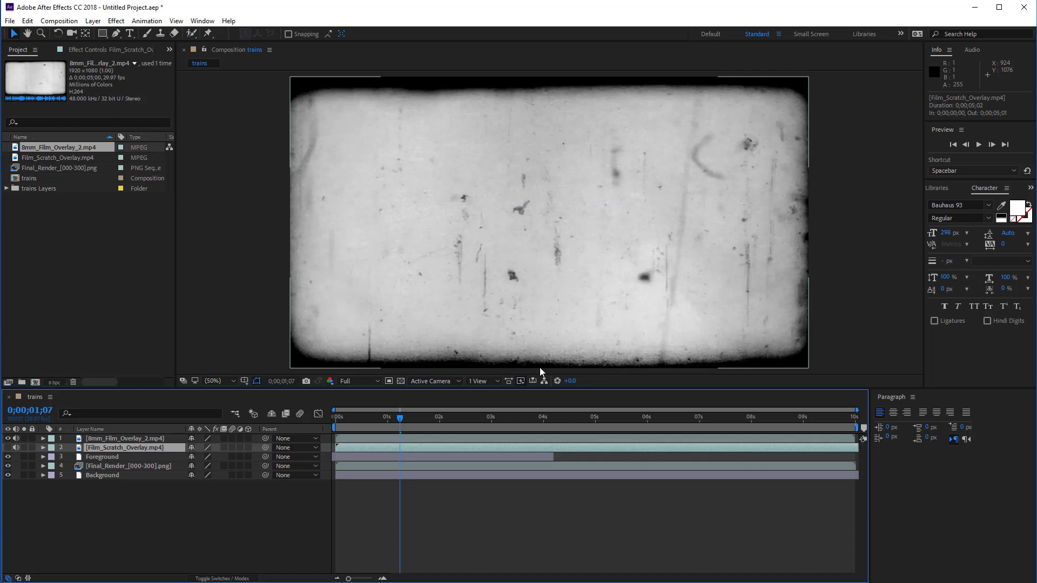
# - Return the current time to the start of the composition, keeping the Film_Scratch_Overlay layer selected
pyautogui.moveTo(398, 419); pyautogui.dragTo(325, 439)
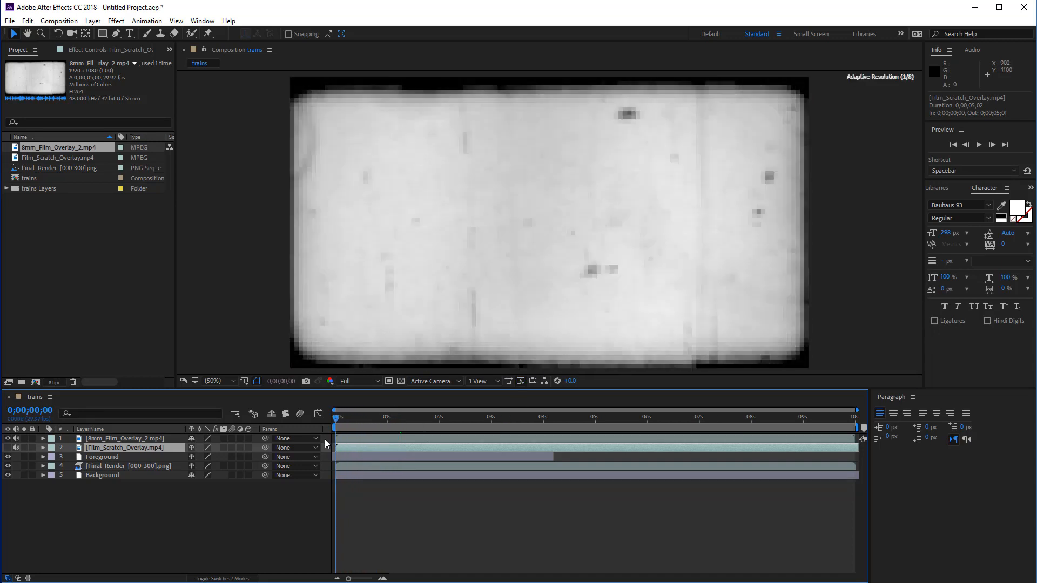
pyautogui.rightClick(430, 448)
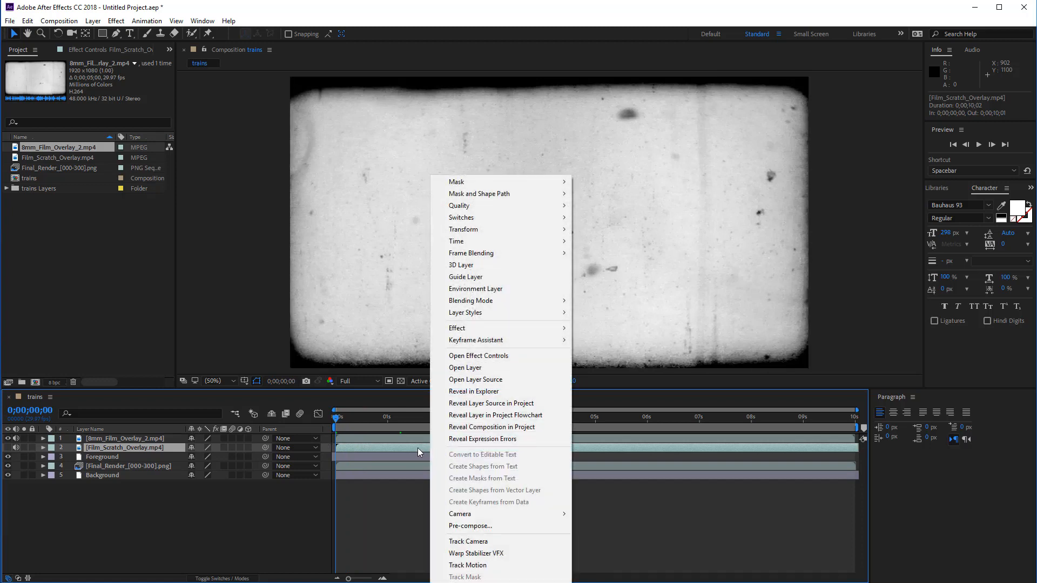
pyautogui.click(415, 449)
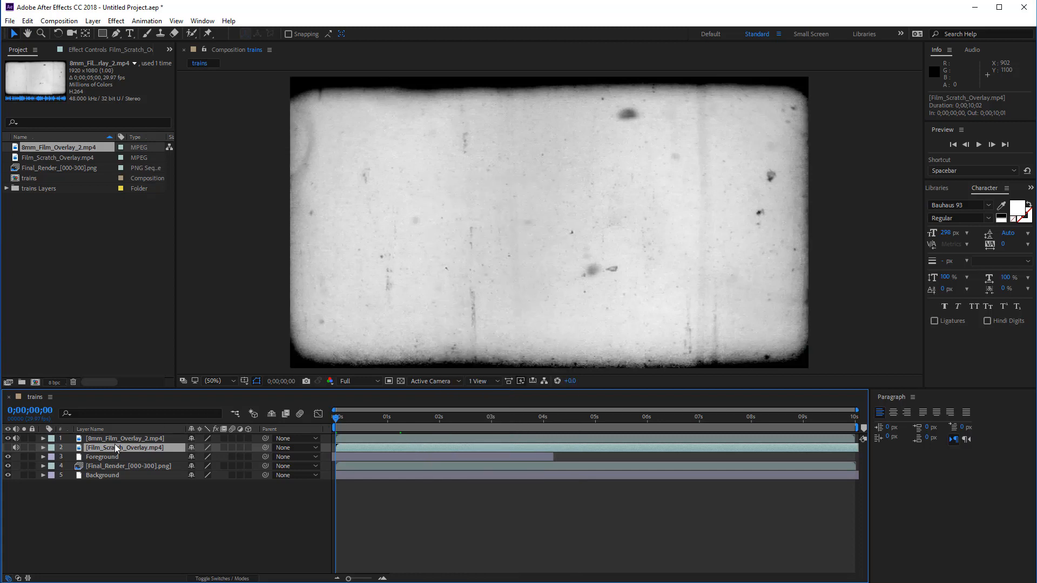
# - Time-stretch the 8mm_Film_Overlay_2 layer back to its original duration of 5 seconds, holding its in-point in place
pyautogui.click(116, 438)
pyautogui.rightClick(433, 440)
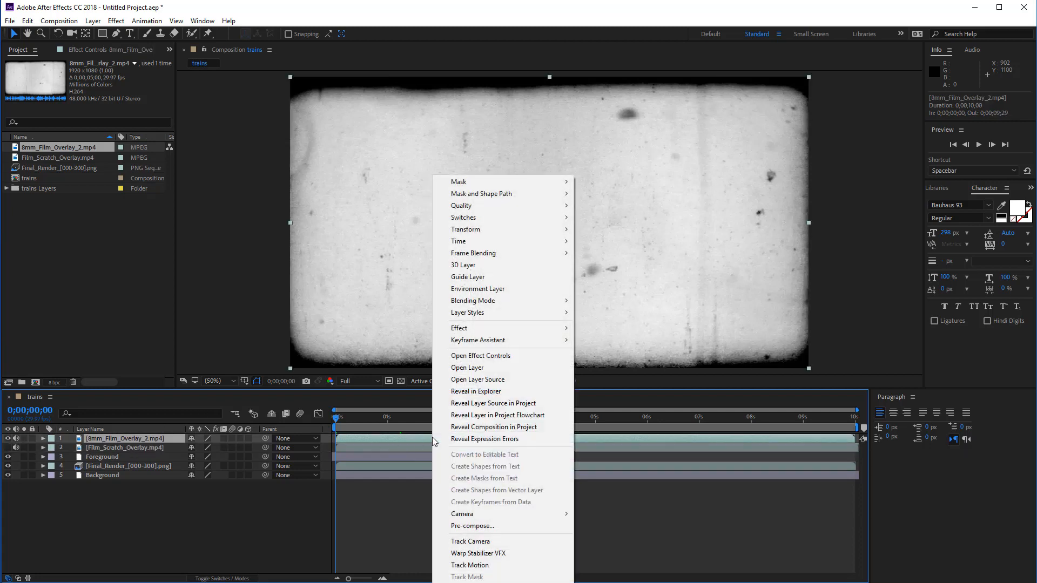
pyautogui.moveTo(491, 243)
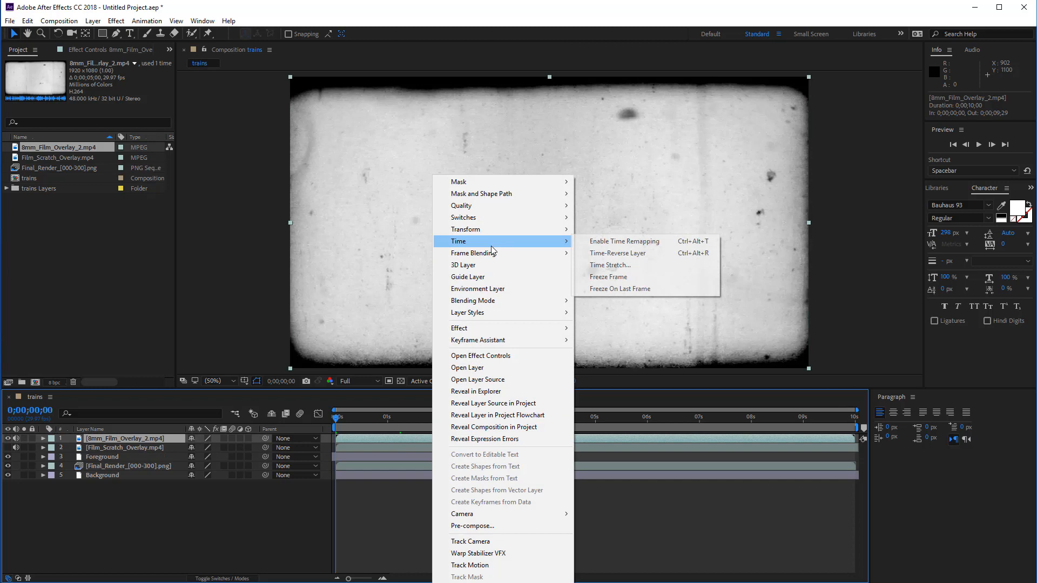
pyautogui.click(610, 266)
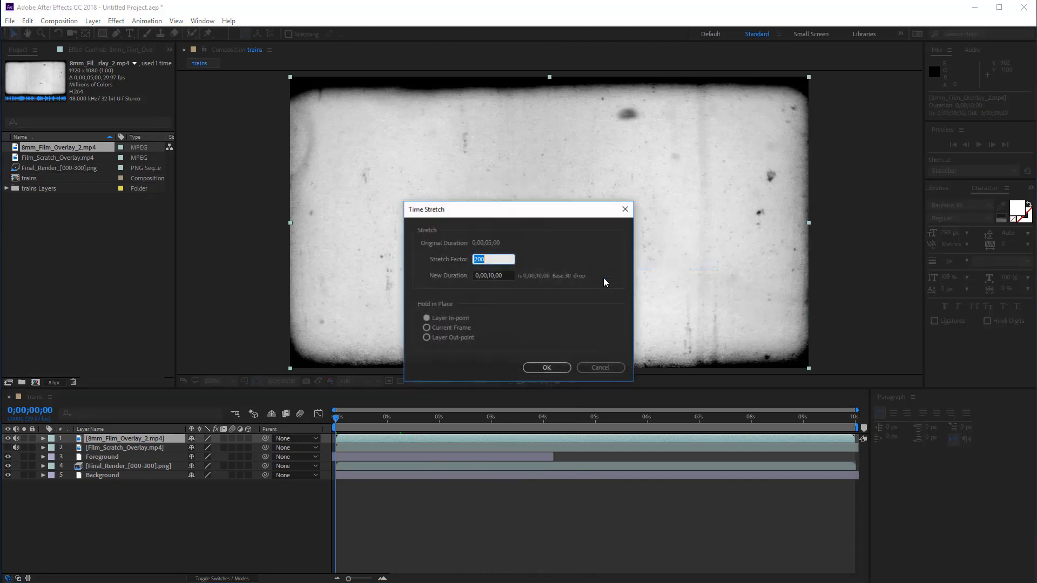
pyautogui.click(494, 275)
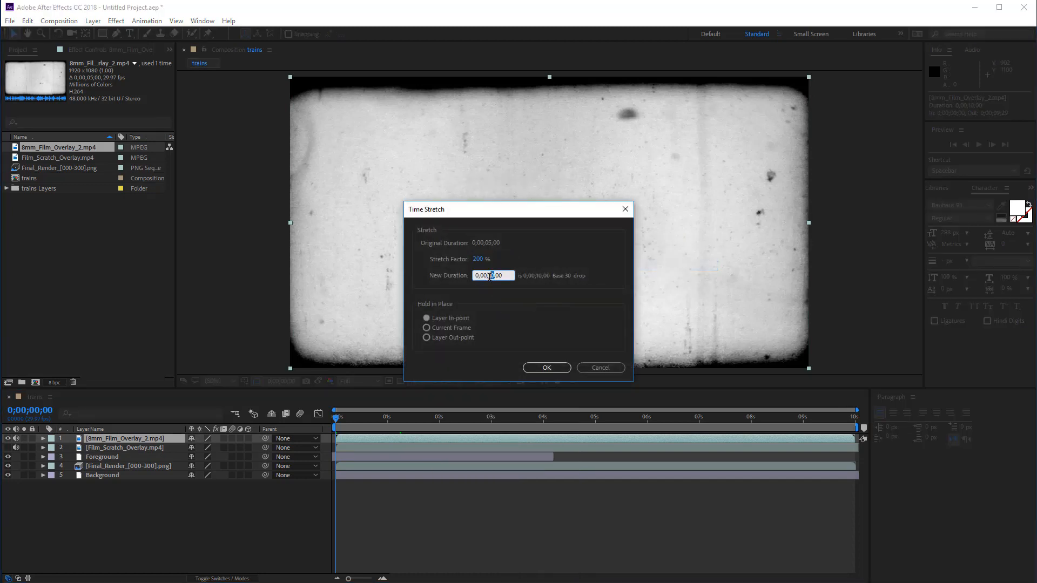
pyautogui.press('Return')
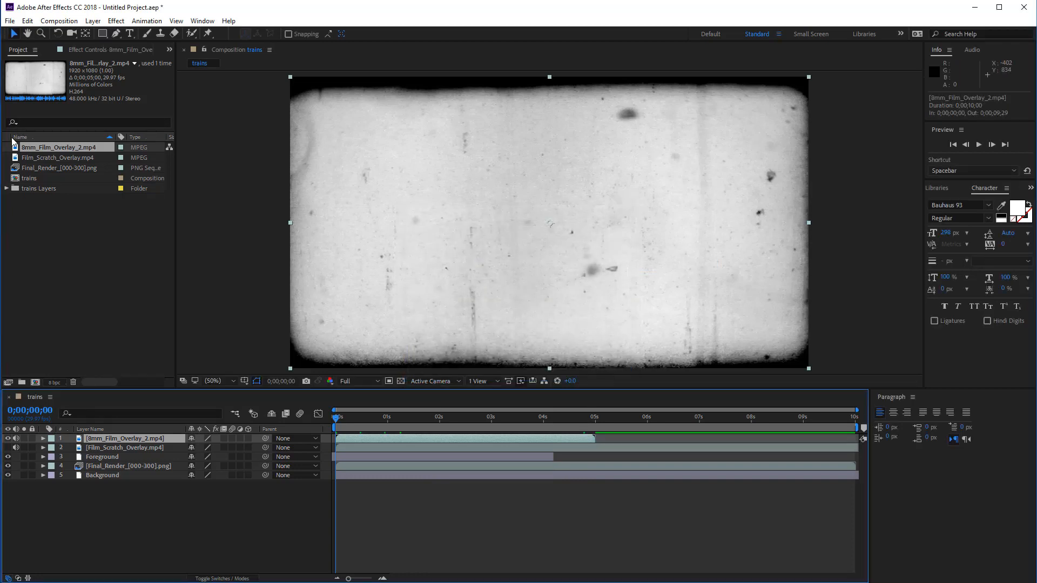
# - Add a second copy of 8mm_Film_Overlay_2.mp4 above the first, starting at 5 seconds where the first copy ends
pyautogui.moveTo(14, 147); pyautogui.dragTo(166, 438)
pyautogui.moveTo(407, 439); pyautogui.dragTo(662, 438)
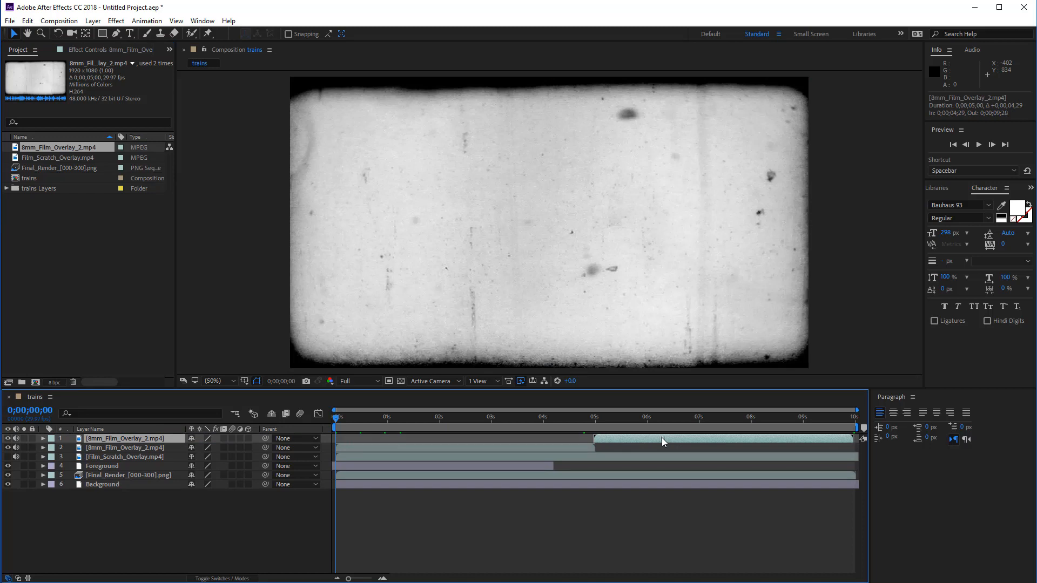
pyautogui.moveTo(604, 420)
pyautogui.mouseDown()
pyautogui.moveTo(568, 429)
pyautogui.moveTo(614, 423)
pyautogui.mouseUp()
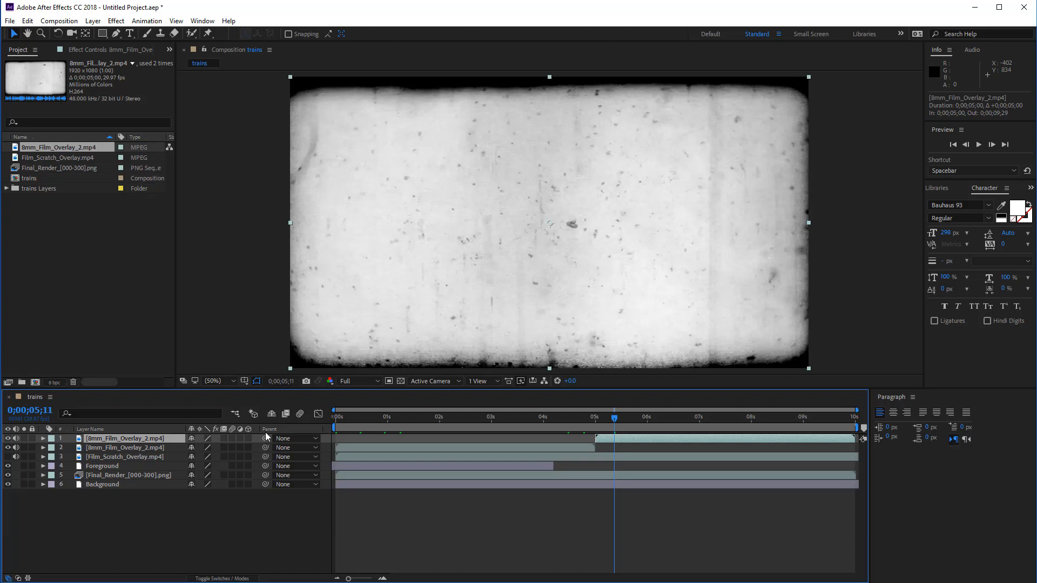
# - Show the Modes column for the layers in the trains timeline
pyautogui.rightClick(312, 430)
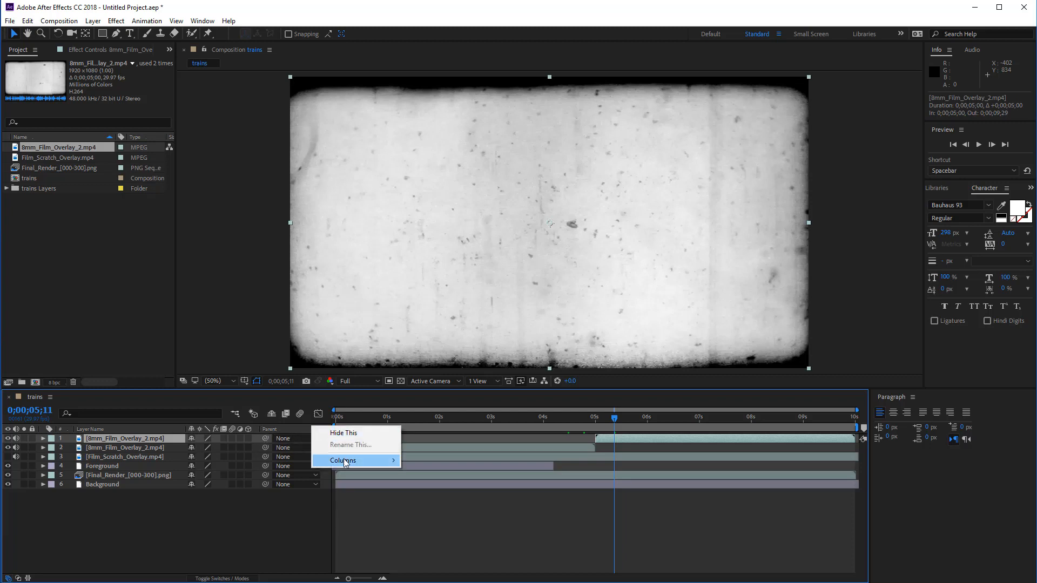
pyautogui.moveTo(346, 462)
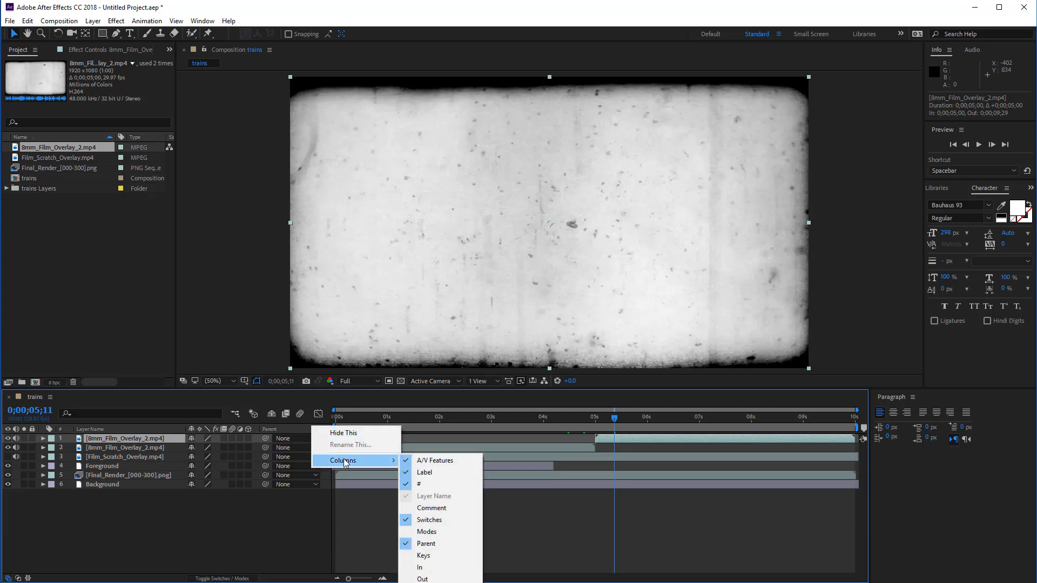
pyautogui.rightClick(288, 427)
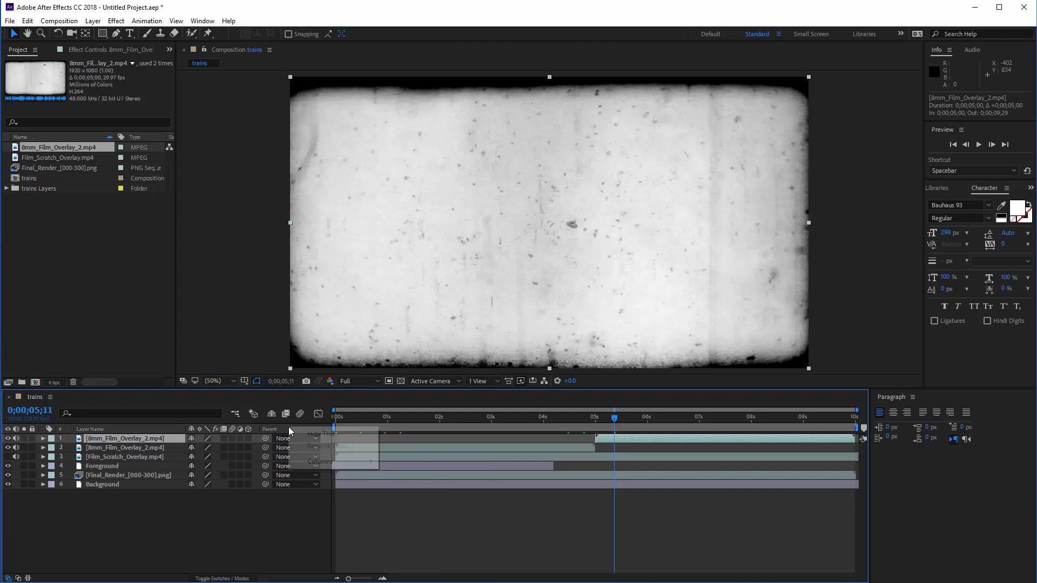
pyautogui.rightClick(148, 432)
pyautogui.moveTo(175, 471)
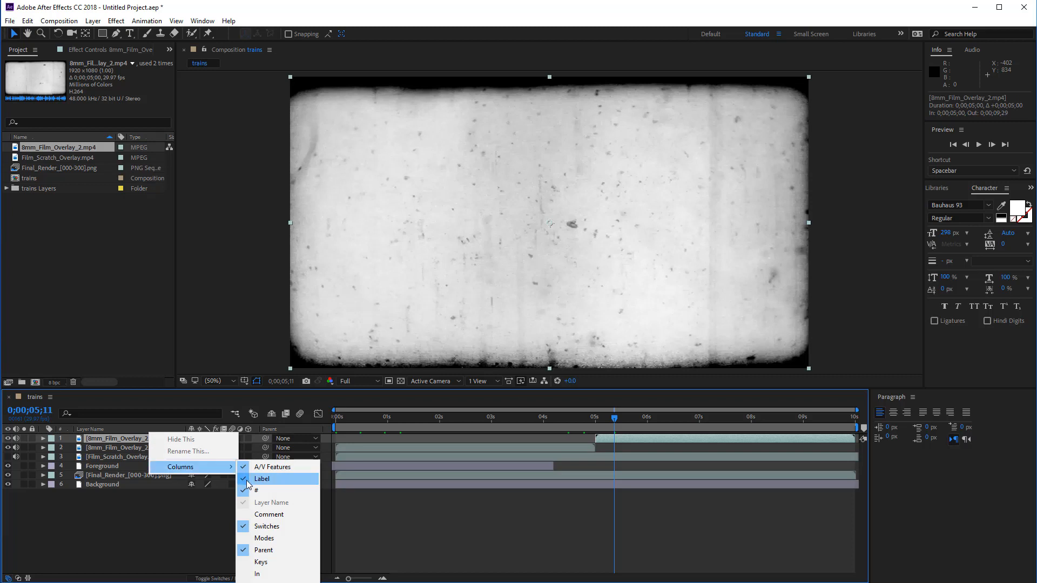
pyautogui.click(264, 539)
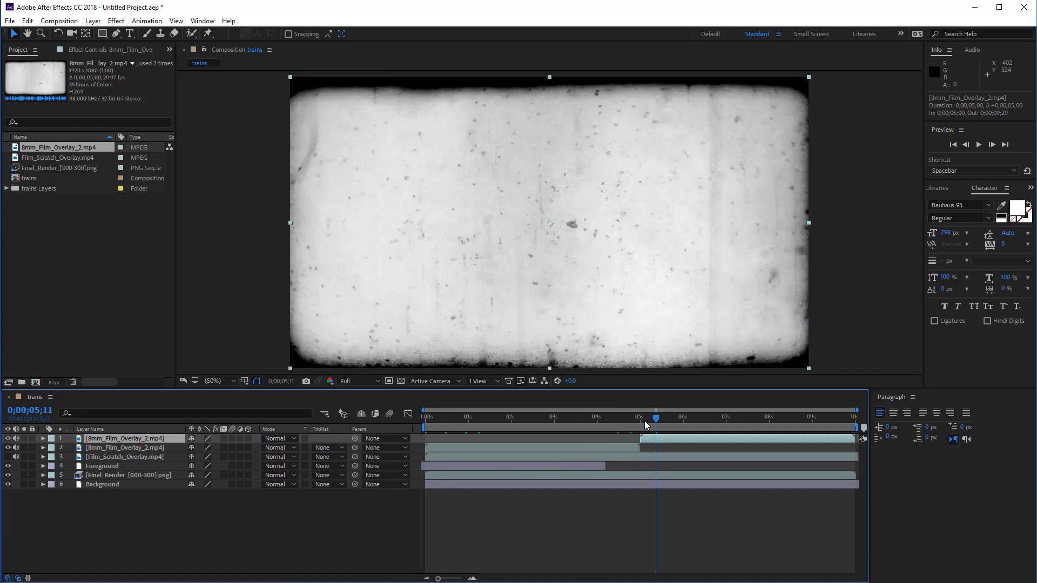
# - Set the second-half 8mm_Film_Overlay_2 layer's blending mode to Multiply and scrub across the join to compare both copies
pyautogui.click(294, 438)
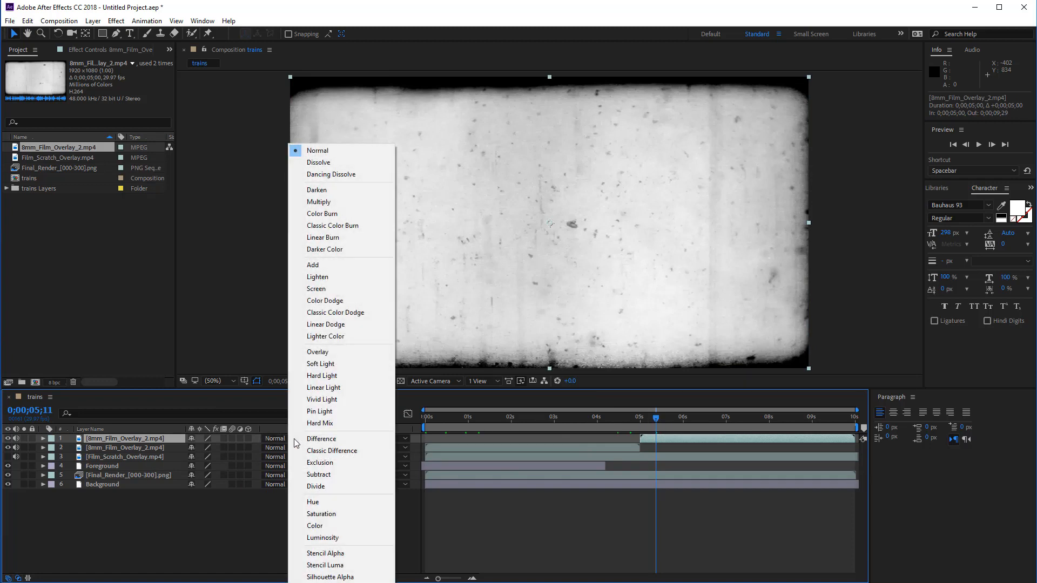
pyautogui.click(319, 202)
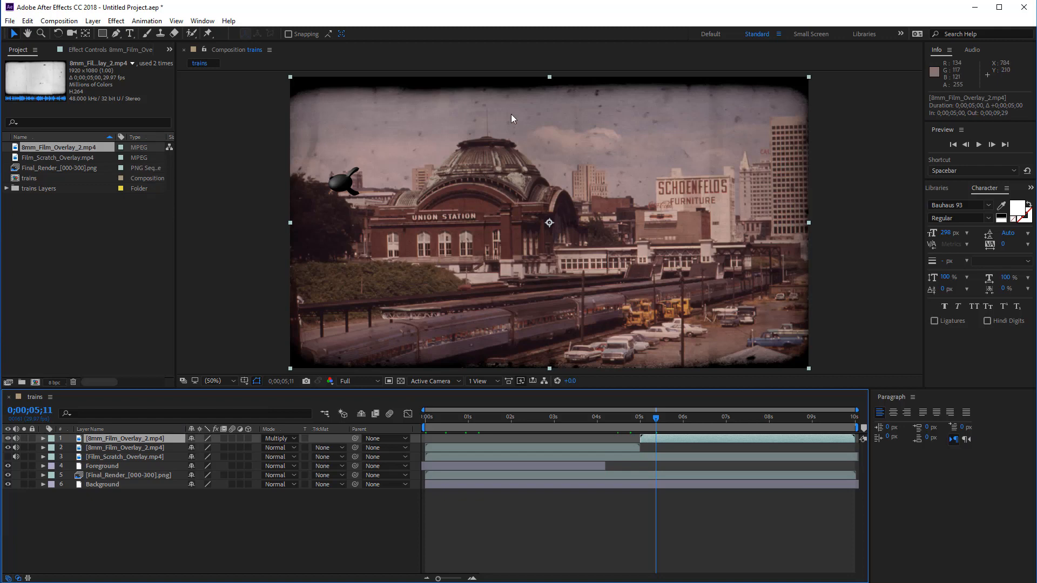
pyautogui.moveTo(655, 420); pyautogui.dragTo(621, 423)
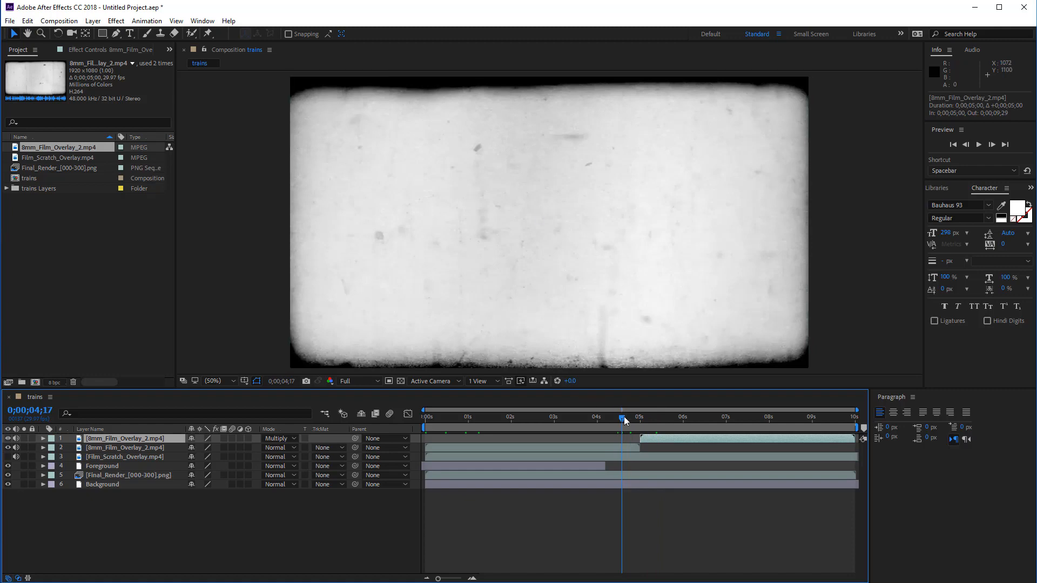
pyautogui.moveTo(624, 421); pyautogui.dragTo(649, 420)
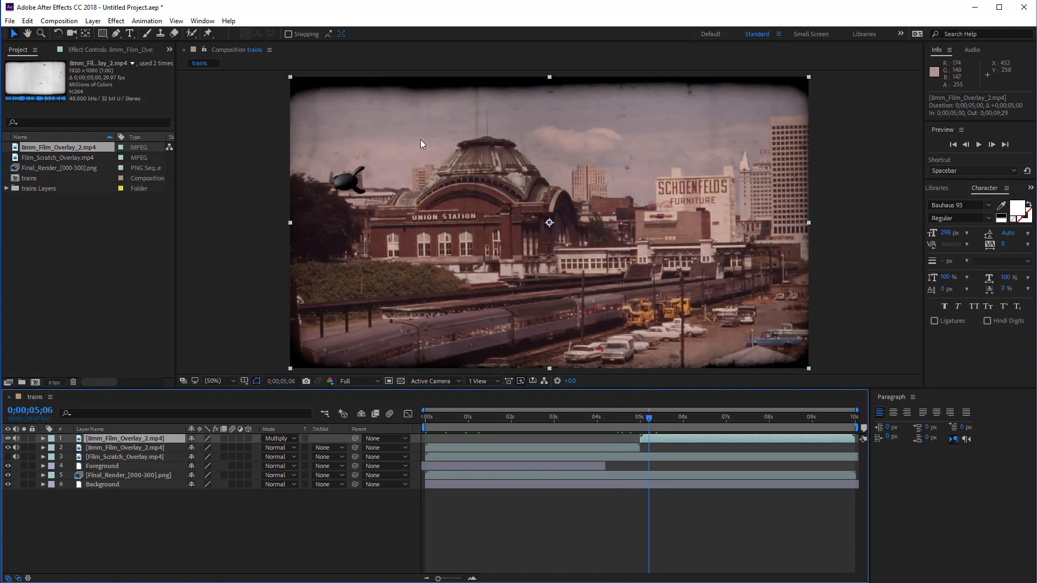
pyautogui.moveTo(649, 421); pyautogui.dragTo(617, 423)
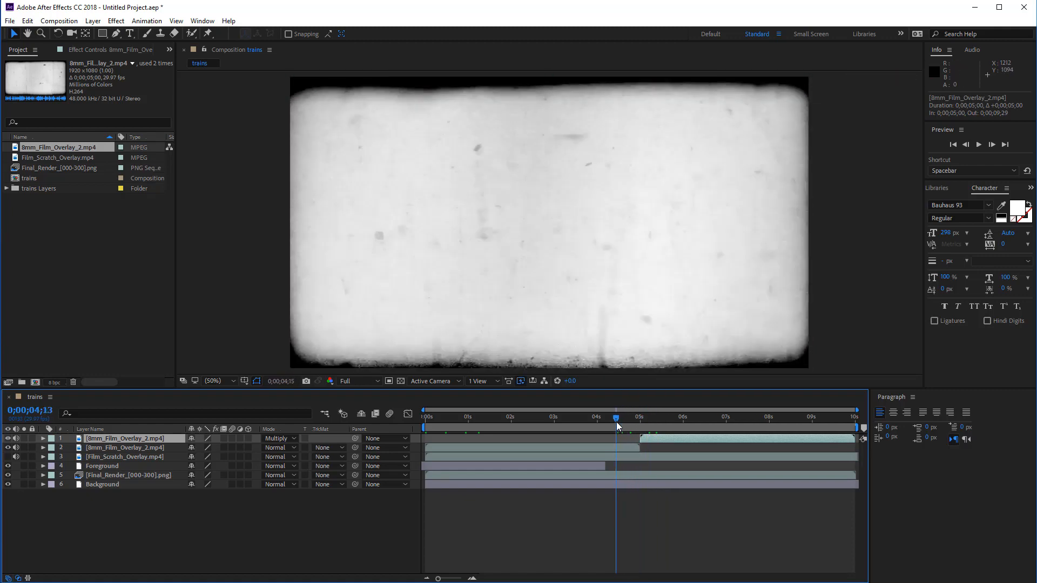
# - Set the first-half 8mm_Film_Overlay_2 layer's blending mode to Multiply and scrub back to 0;00;01;24
pyautogui.click(510, 447)
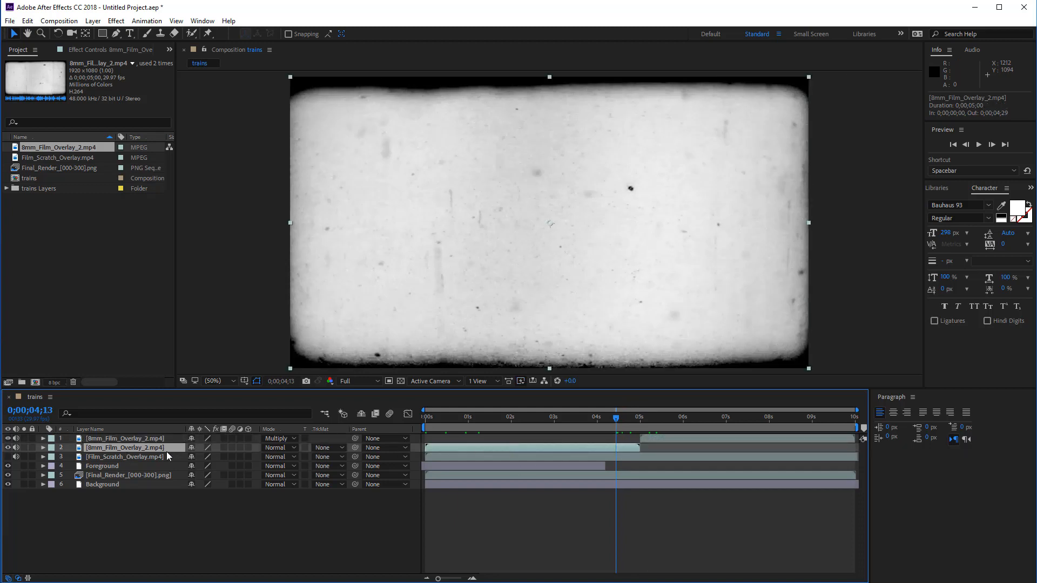
pyautogui.click(296, 448)
pyautogui.click(294, 440)
pyautogui.click(293, 447)
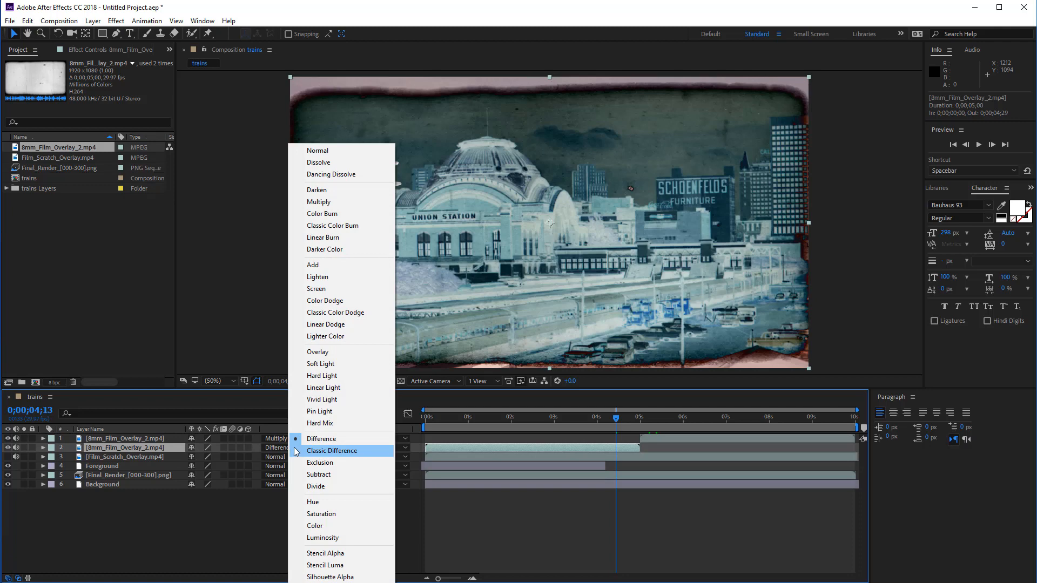
pyautogui.click(326, 203)
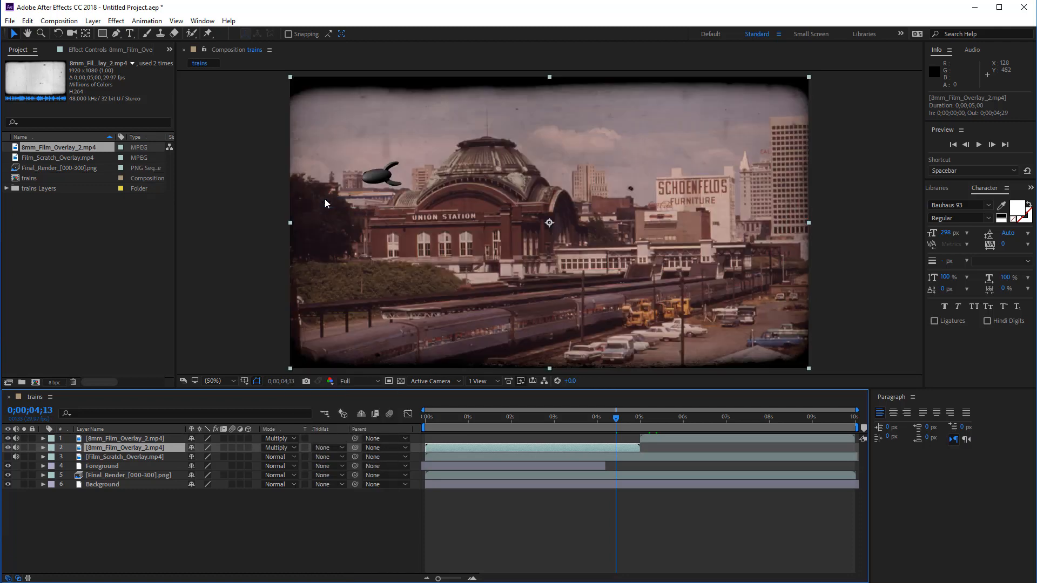
pyautogui.moveTo(618, 425); pyautogui.dragTo(443, 432)
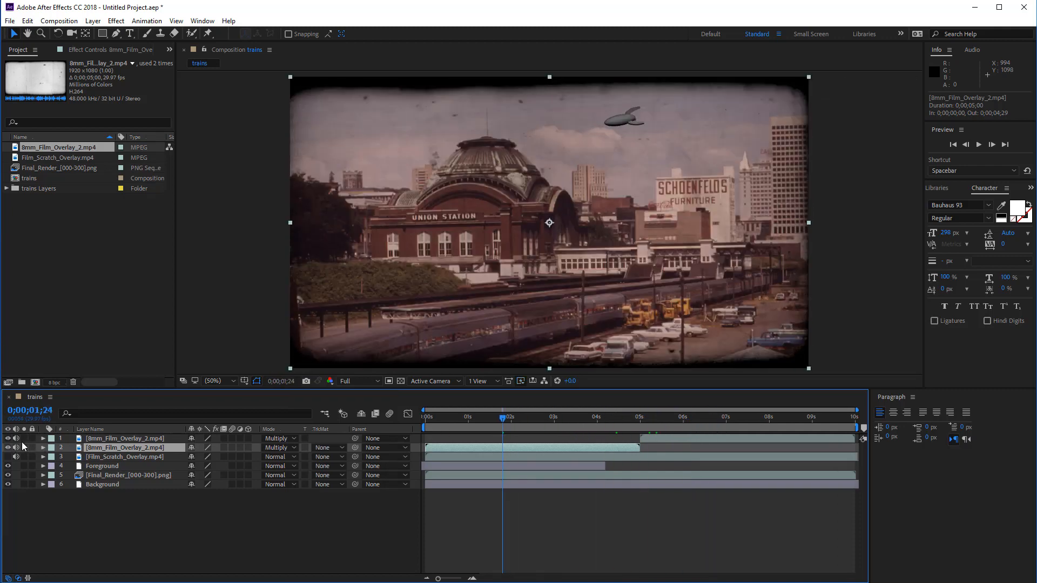
# - Hide both 8mm_Film_Overlay_2 layers, then show and select the Film_Scratch_Overlay layer
pyautogui.moveTo(8, 439); pyautogui.dragTo(8, 448)
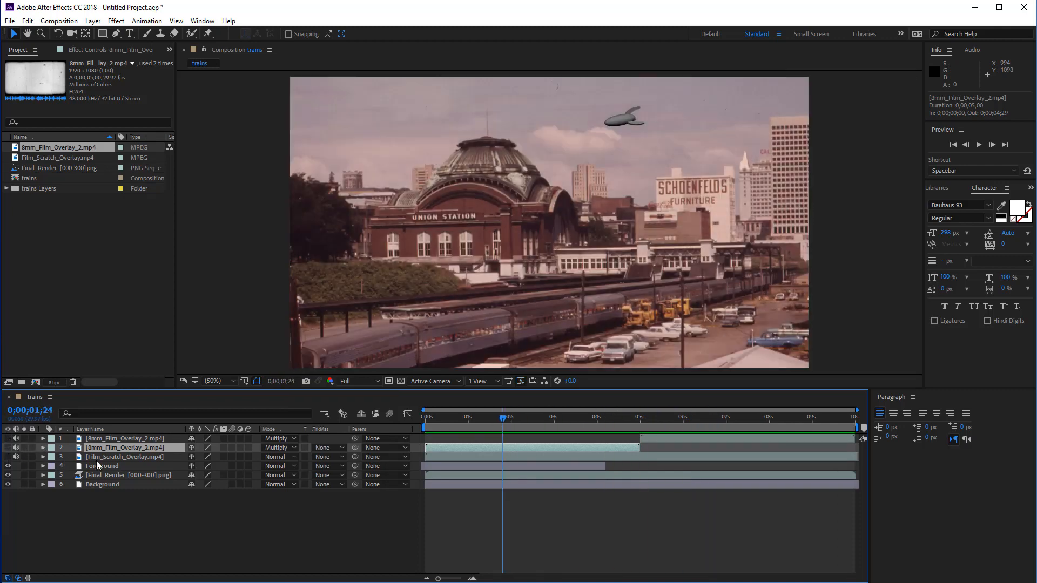
pyautogui.click(7, 457)
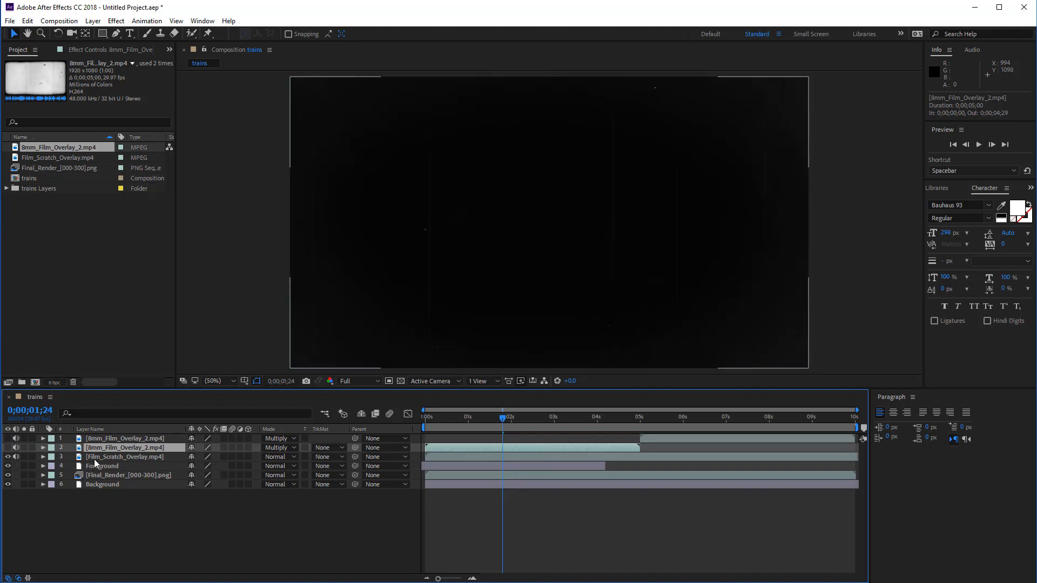
pyautogui.click(95, 459)
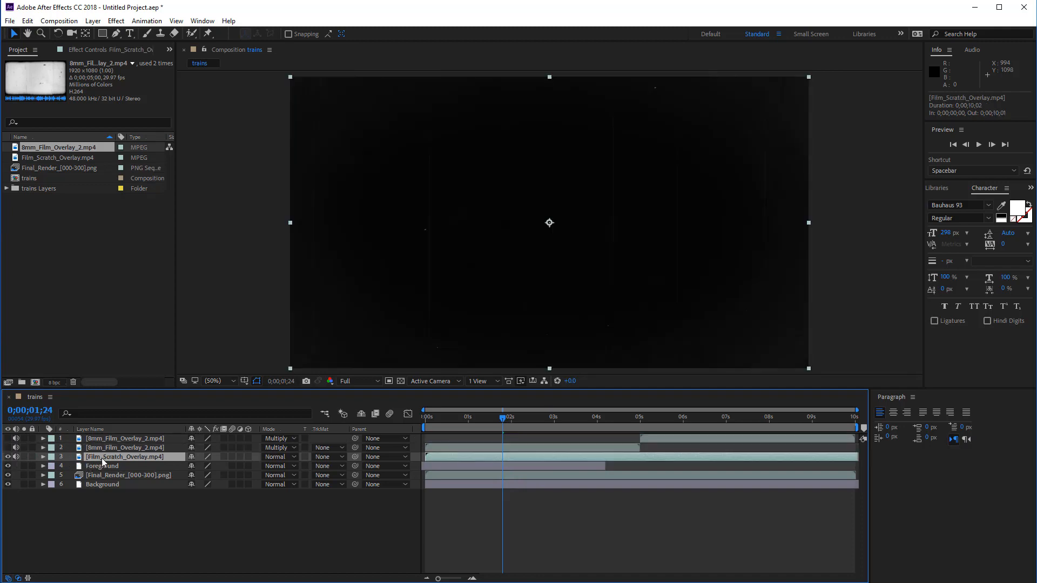
# - Set the Film_Scratch_Overlay layer's blending mode to Screen and preview the composition's playback
pyautogui.click(295, 459)
pyautogui.click(345, 203)
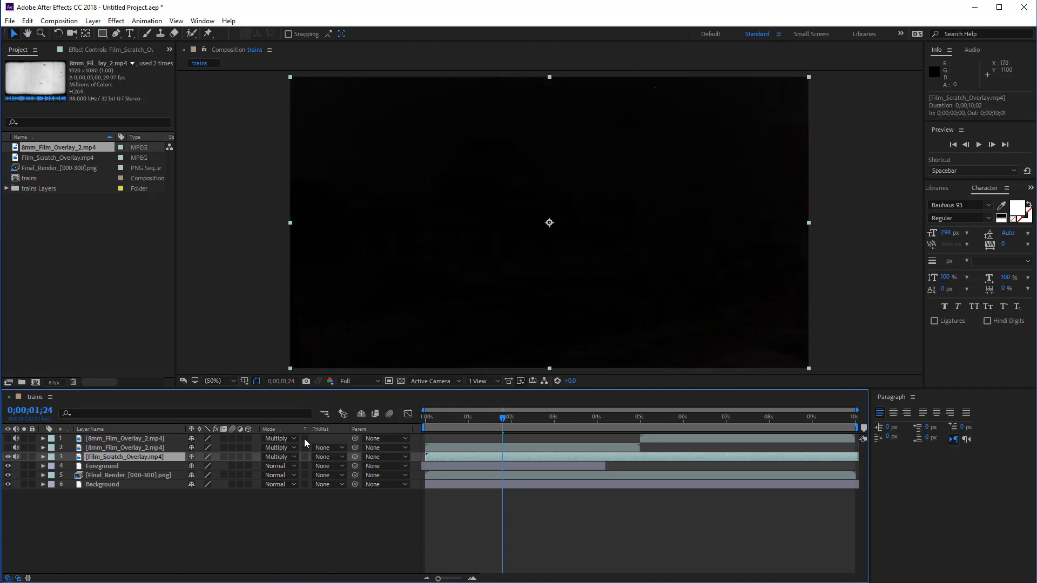
pyautogui.click(292, 458)
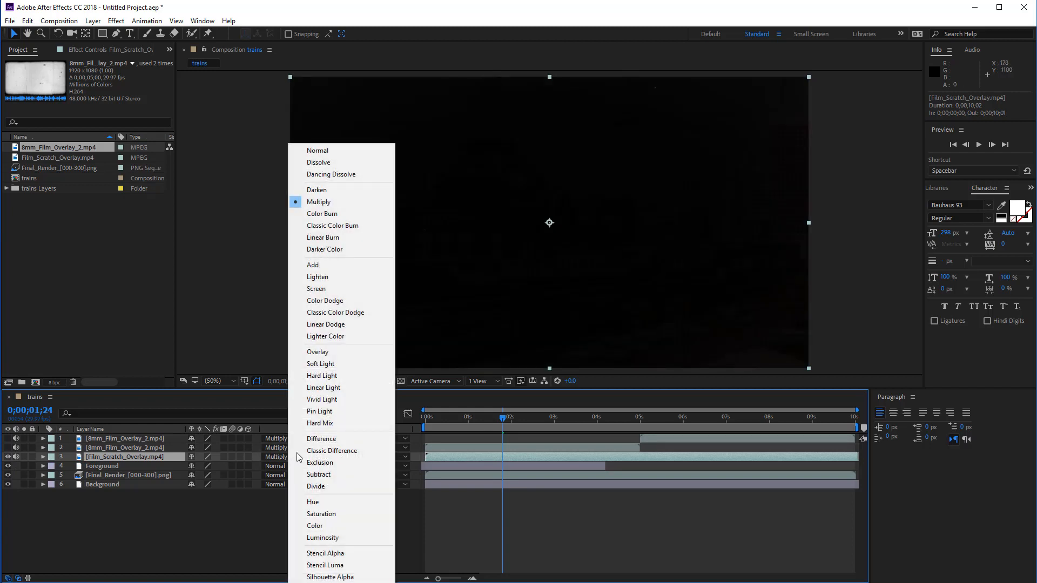
pyautogui.click(323, 289)
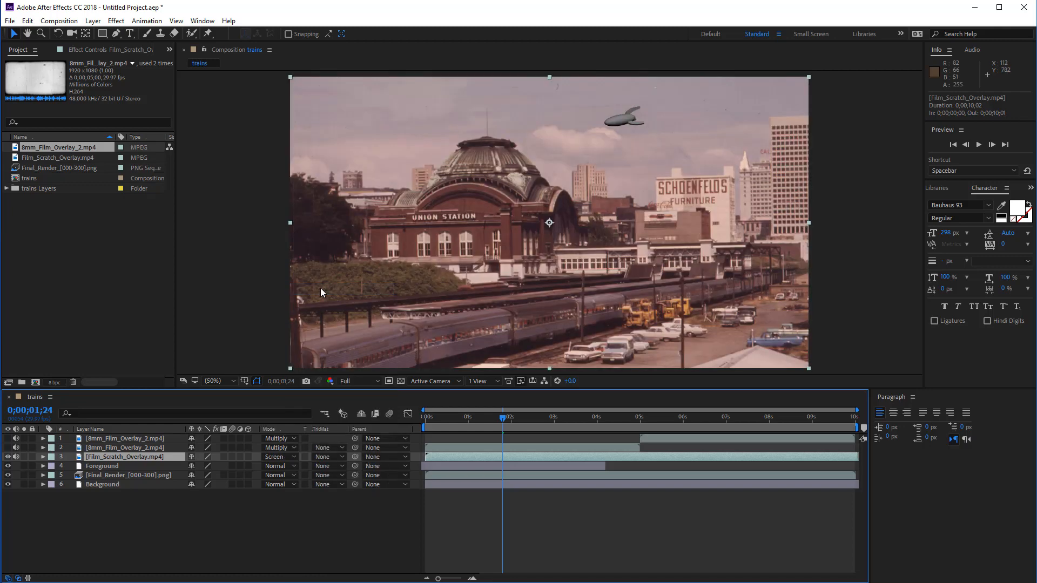
pyautogui.moveTo(506, 422)
pyautogui.mouseDown()
pyautogui.moveTo(573, 414)
pyautogui.moveTo(519, 417)
pyautogui.mouseUp()
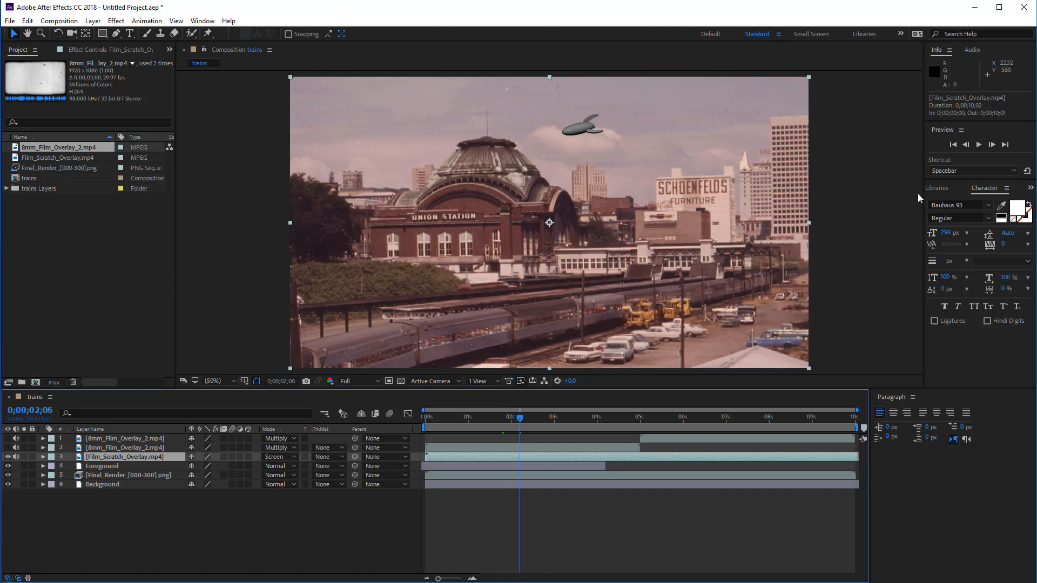
pyautogui.click(978, 145)
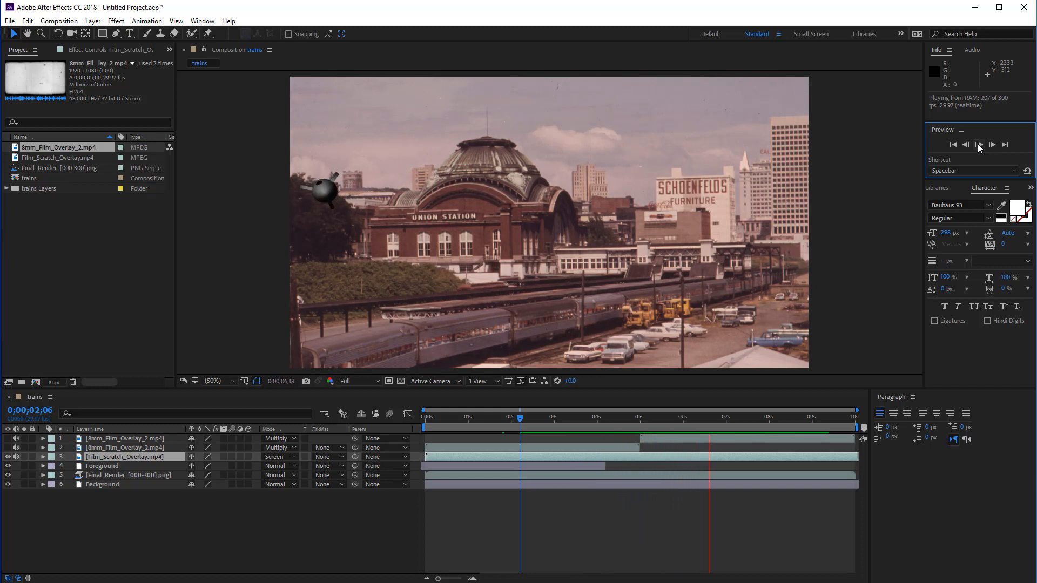
pyautogui.click(126, 457)
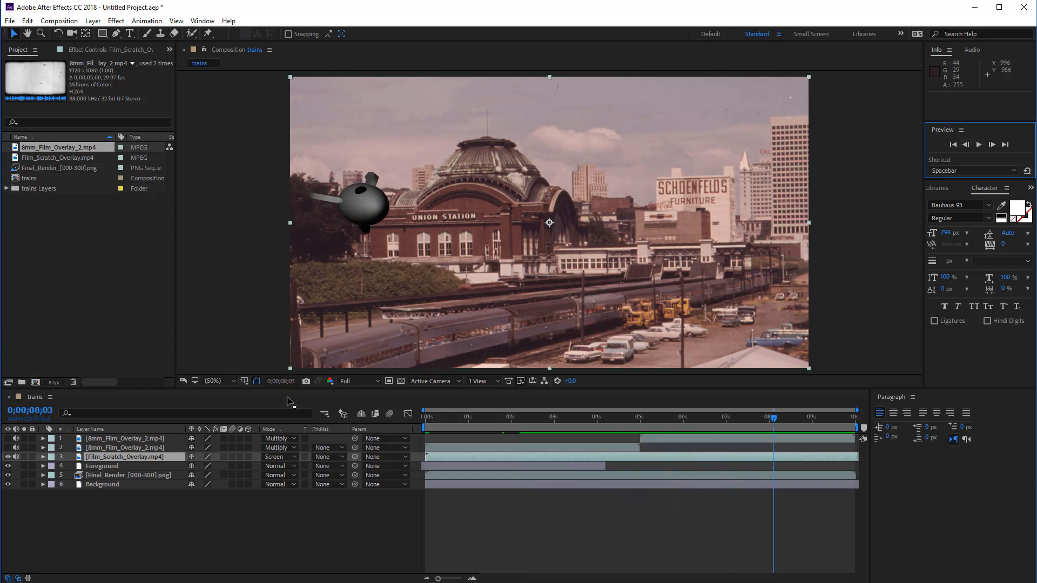
# - Create a 1920 x 1080 px solid layer in dark yellow 9E8A00 above the Film_Scratch_Overlay layer
pyautogui.rightClick(121, 504)
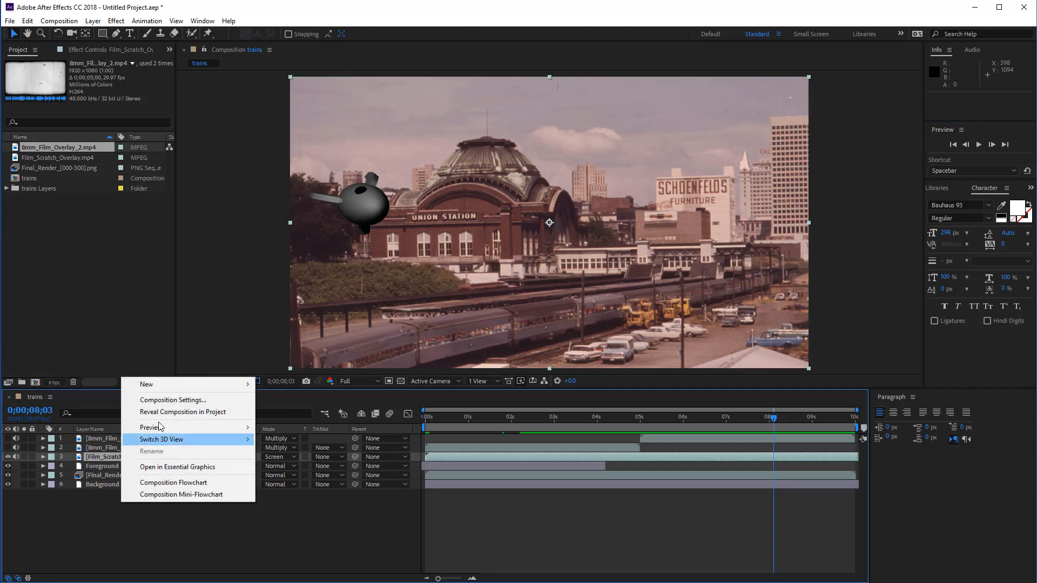
pyautogui.moveTo(168, 393)
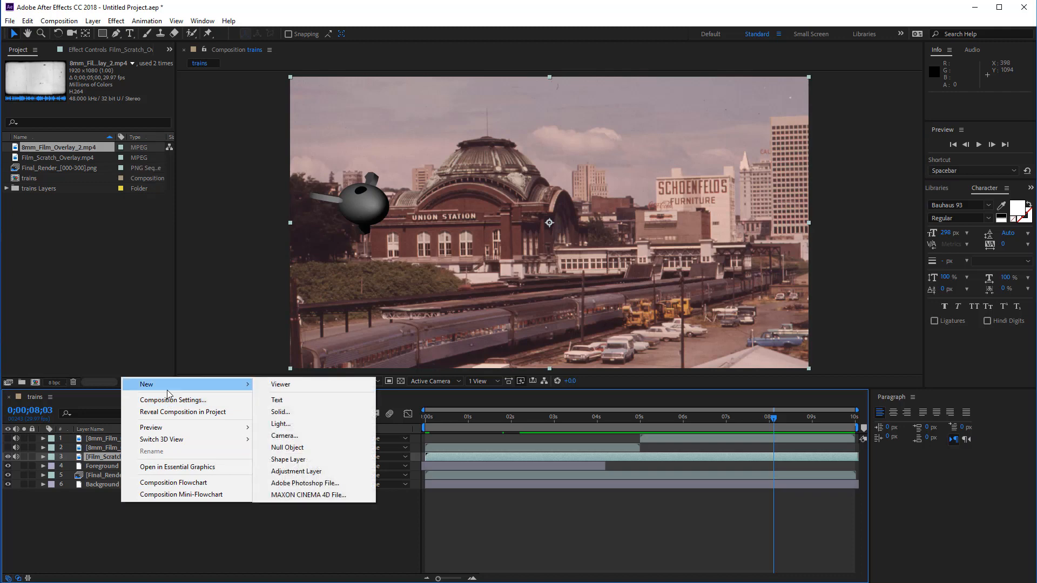
pyautogui.click(279, 412)
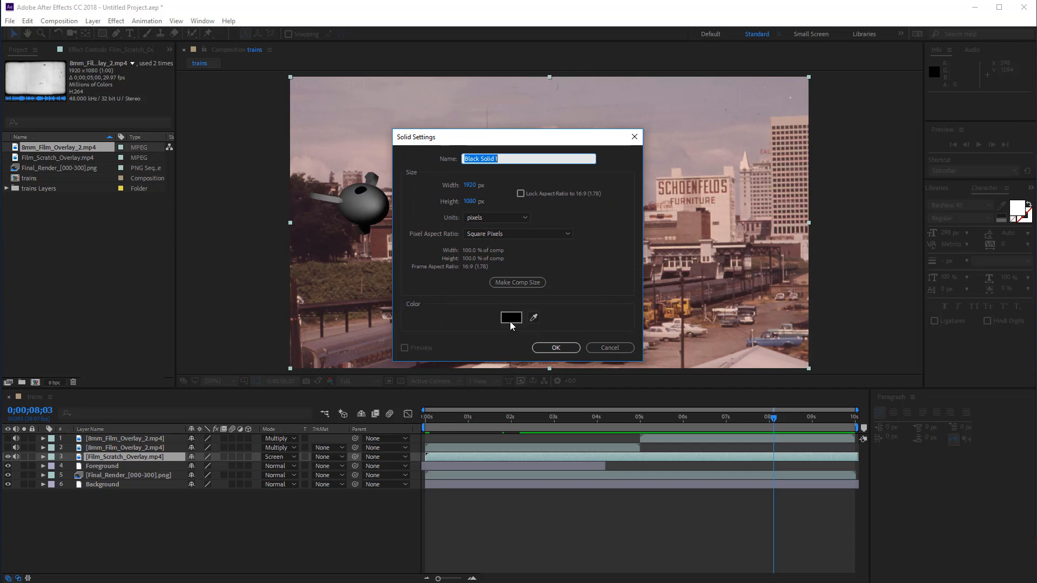
pyautogui.click(510, 318)
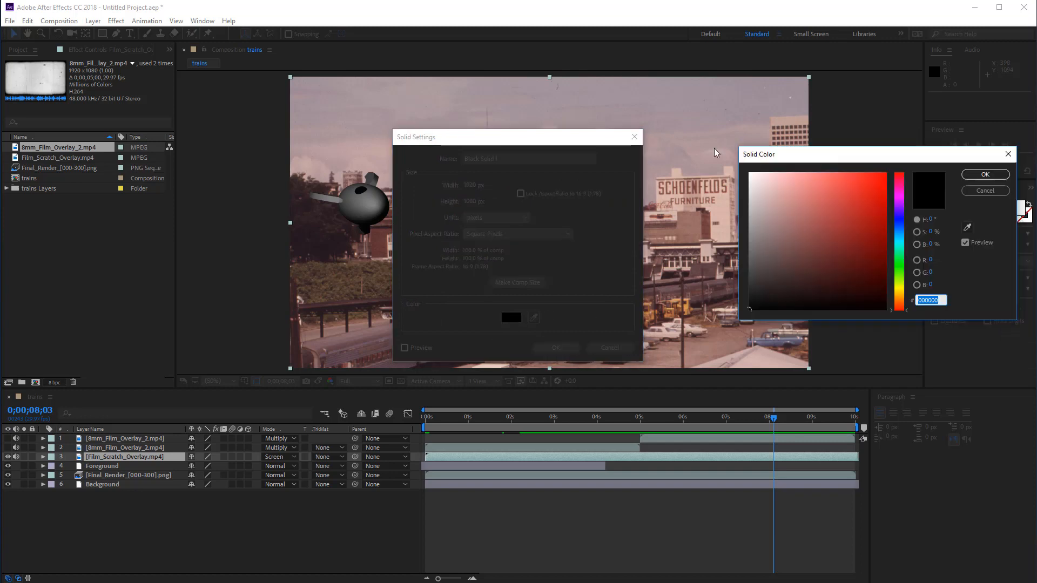
pyautogui.click(720, 276)
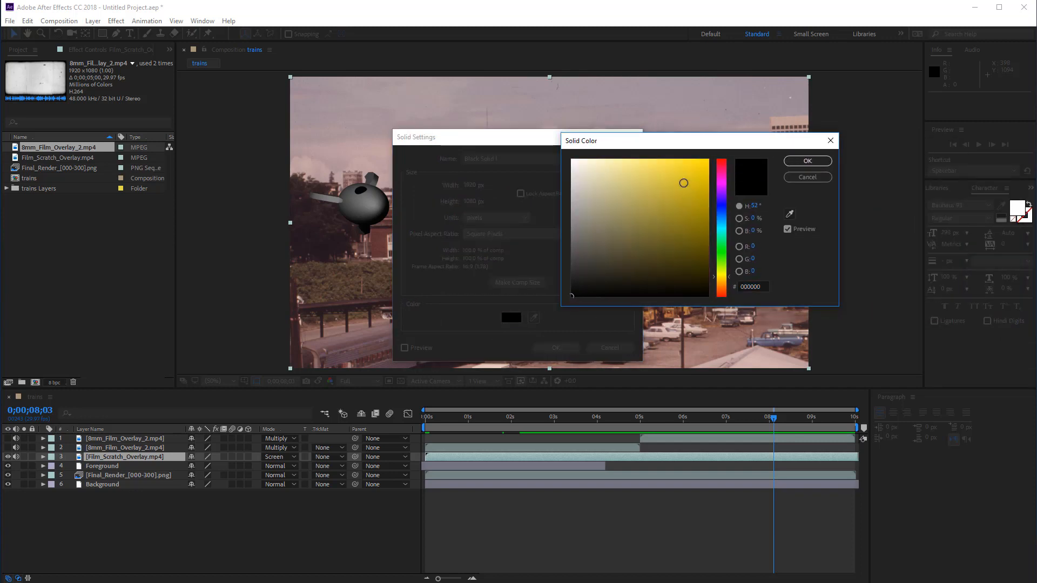
pyautogui.moveTo(683, 183)
pyautogui.mouseDown()
pyautogui.moveTo(695, 172)
pyautogui.moveTo(682, 186)
pyautogui.moveTo(704, 199)
pyautogui.moveTo(709, 226)
pyautogui.moveTo(712, 212)
pyautogui.mouseUp()
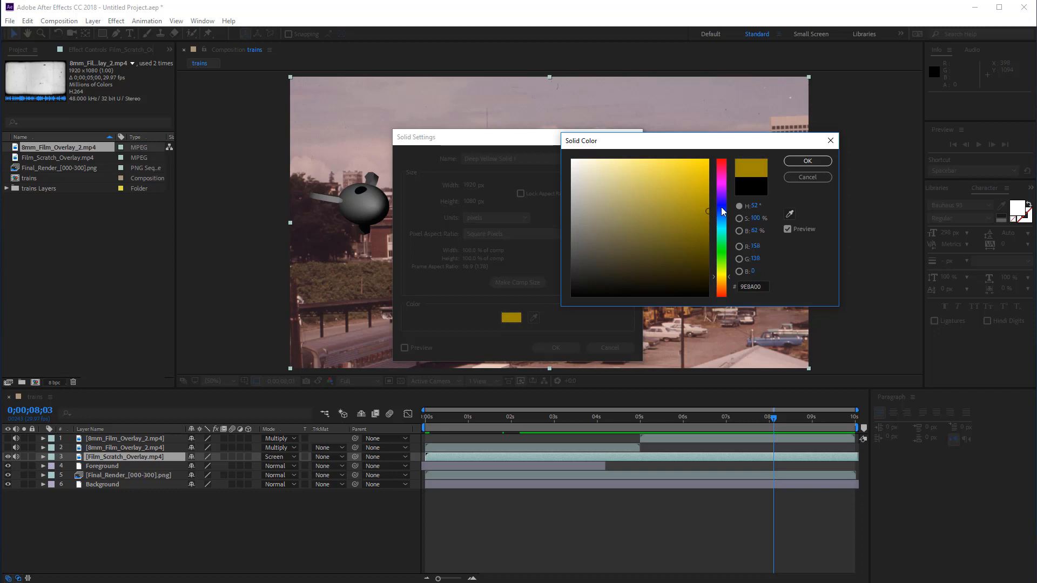
pyautogui.click(806, 162)
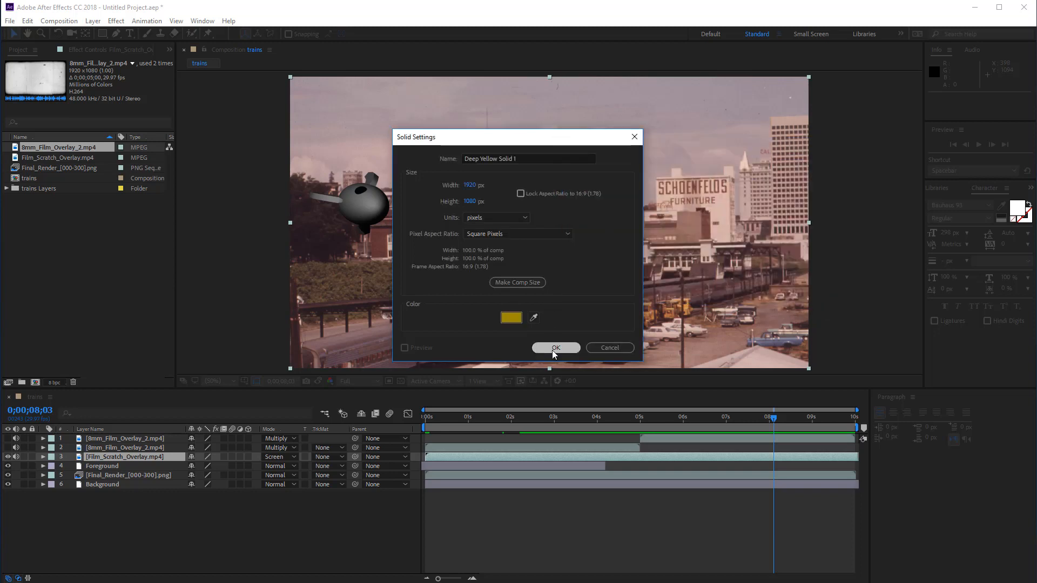
pyautogui.click(556, 347)
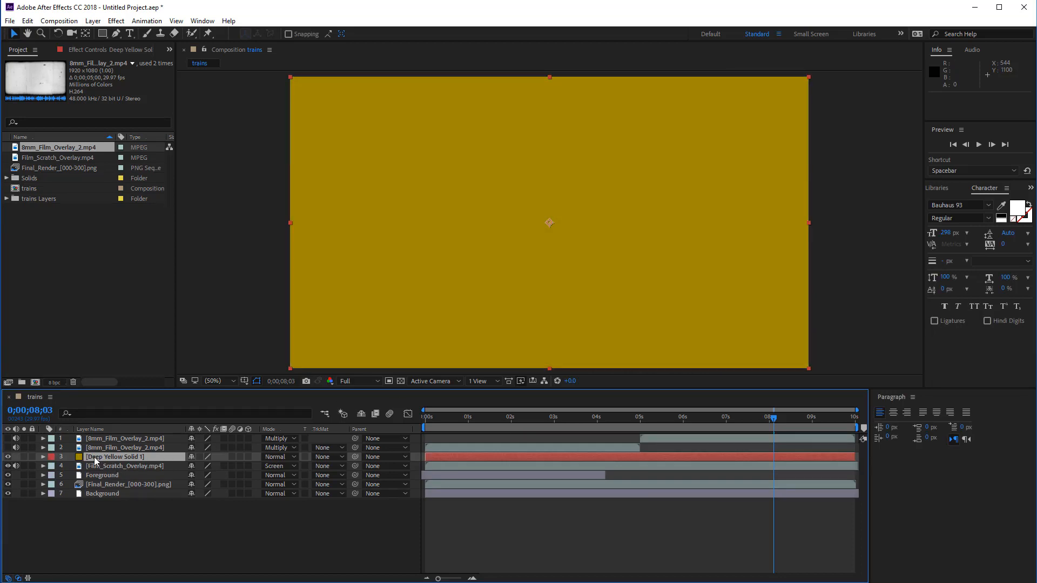
# - Set the yellow solid's blending mode to Soft Light, then move it below the Film_Scratch_Overlay layer and preview playback
pyautogui.click(295, 458)
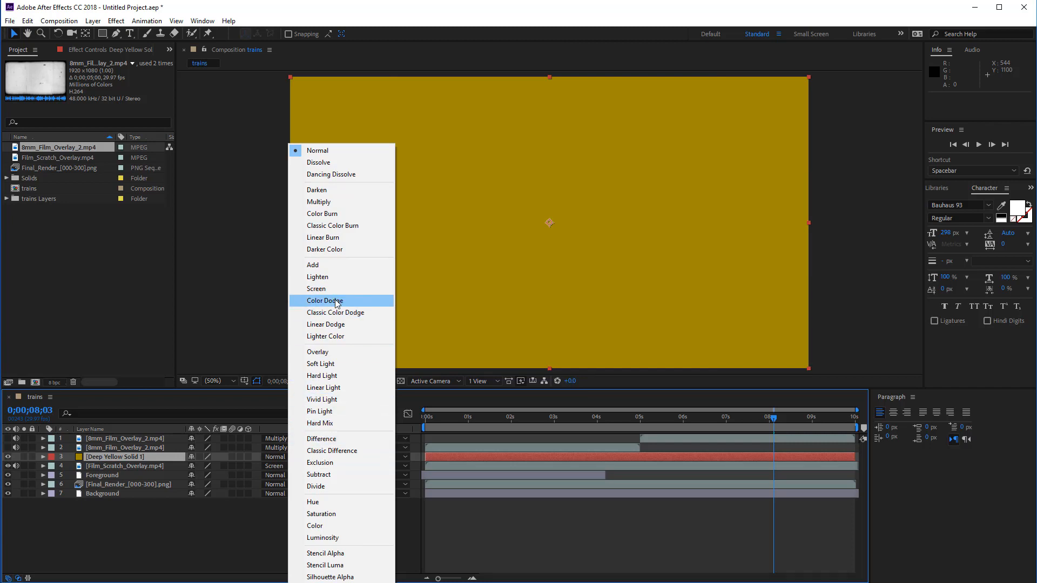
pyautogui.click(327, 364)
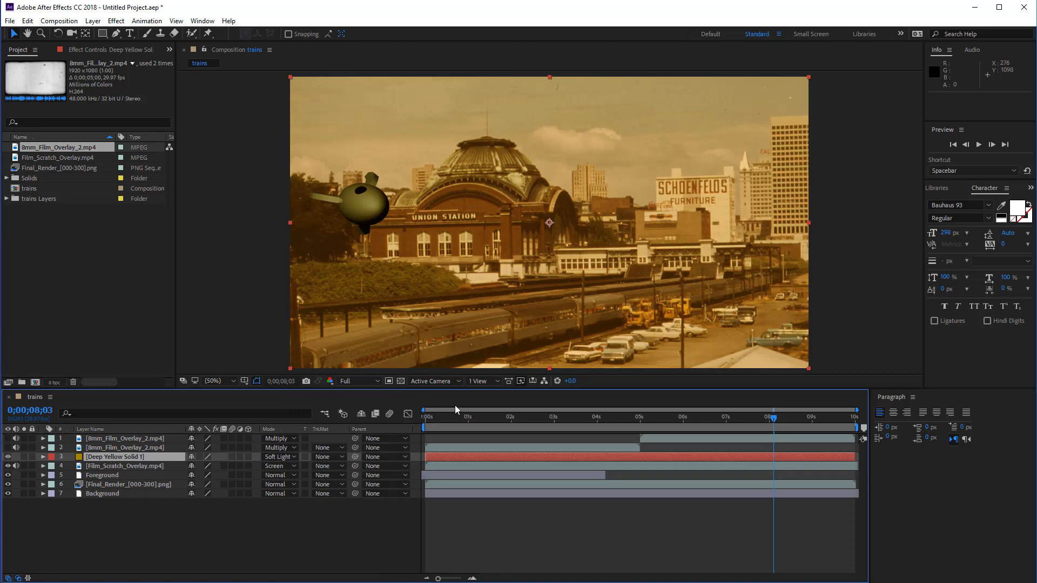
pyautogui.moveTo(457, 417); pyautogui.dragTo(460, 417)
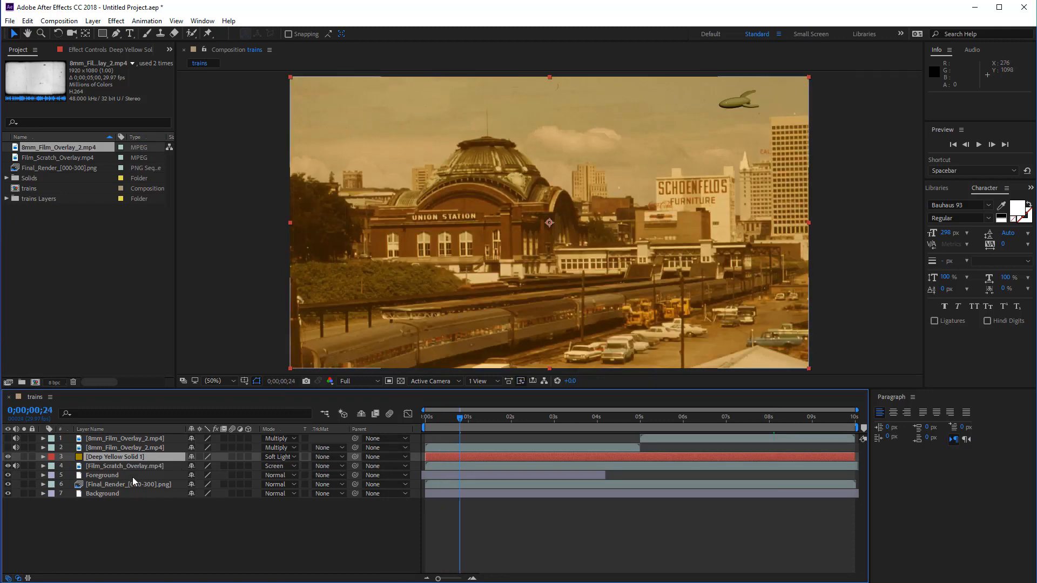
pyautogui.moveTo(115, 460); pyautogui.dragTo(115, 469)
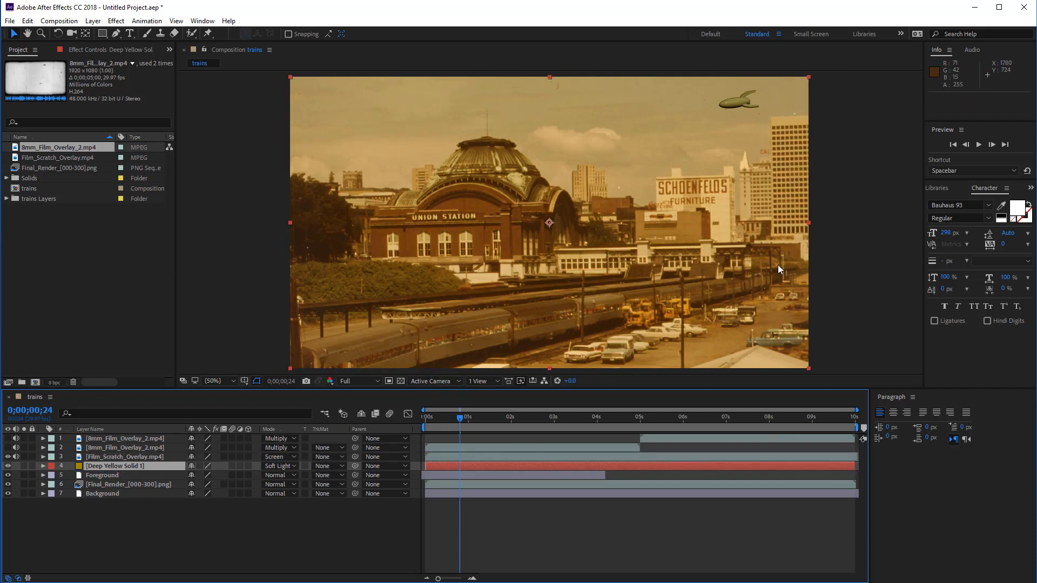
pyautogui.click(978, 145)
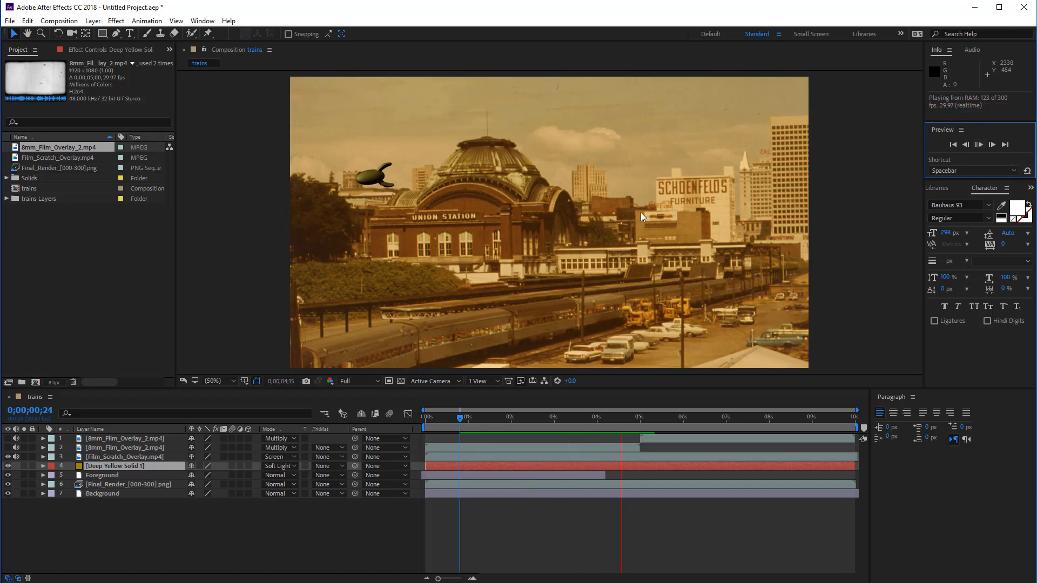
# - Hide Film_Scratch_Overlay and show both 8mm_Film_Overlay_2 layers, comparing the look with the yellow solid off and on
pyautogui.click(7, 467)
pyautogui.moveTo(7, 448); pyautogui.dragTo(7, 439)
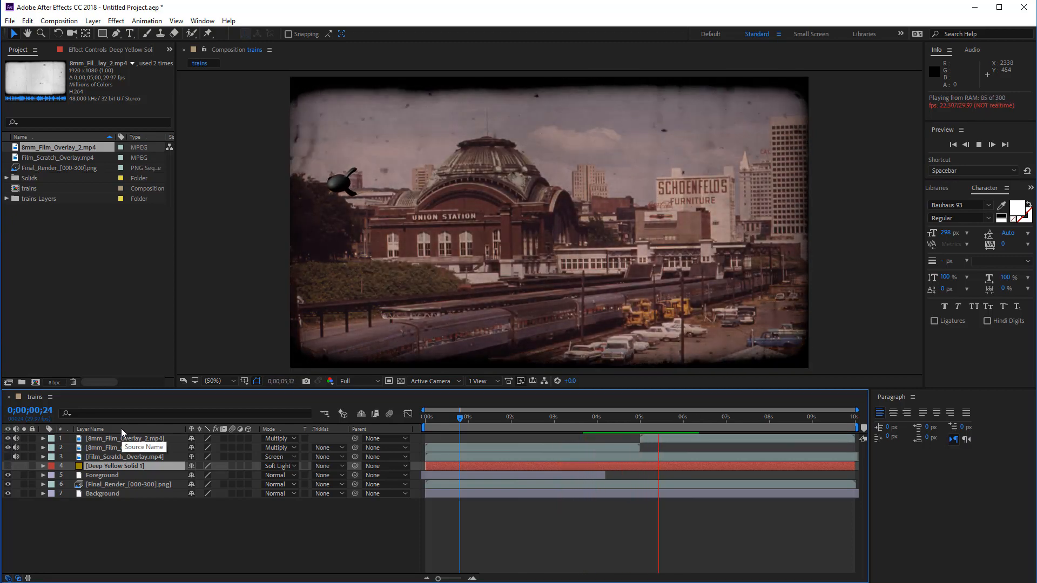
pyautogui.click(8, 466)
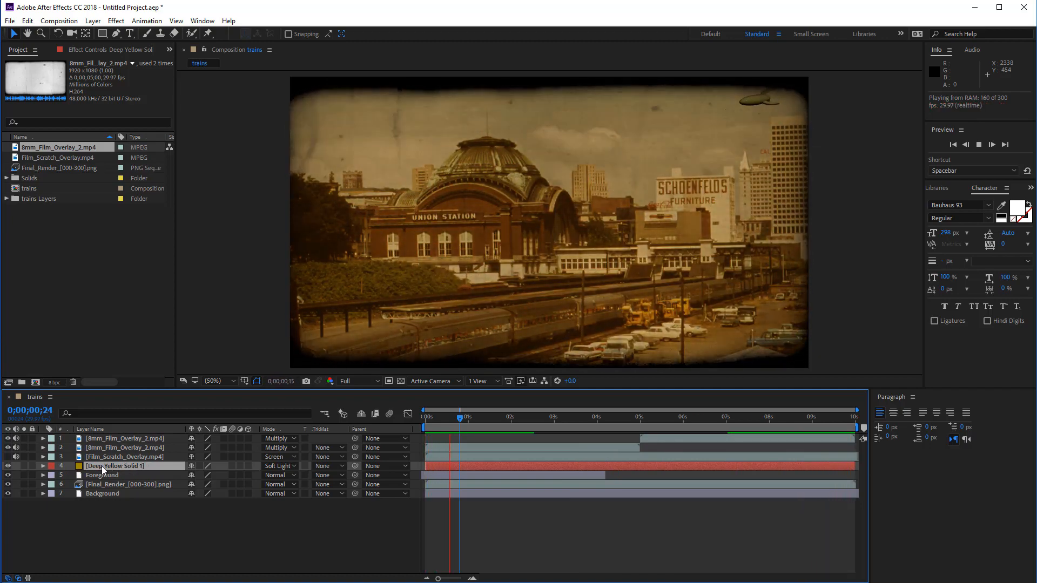
# - Lower the yellow solid's opacity to 71% while the preview plays, and stop the playback
pyautogui.click(43, 466)
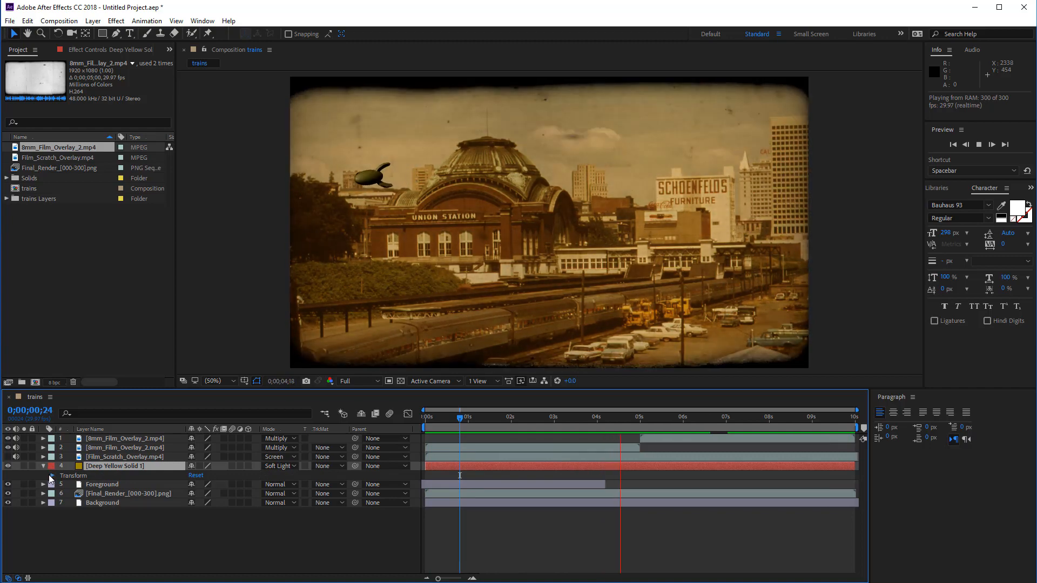
pyautogui.click(53, 475)
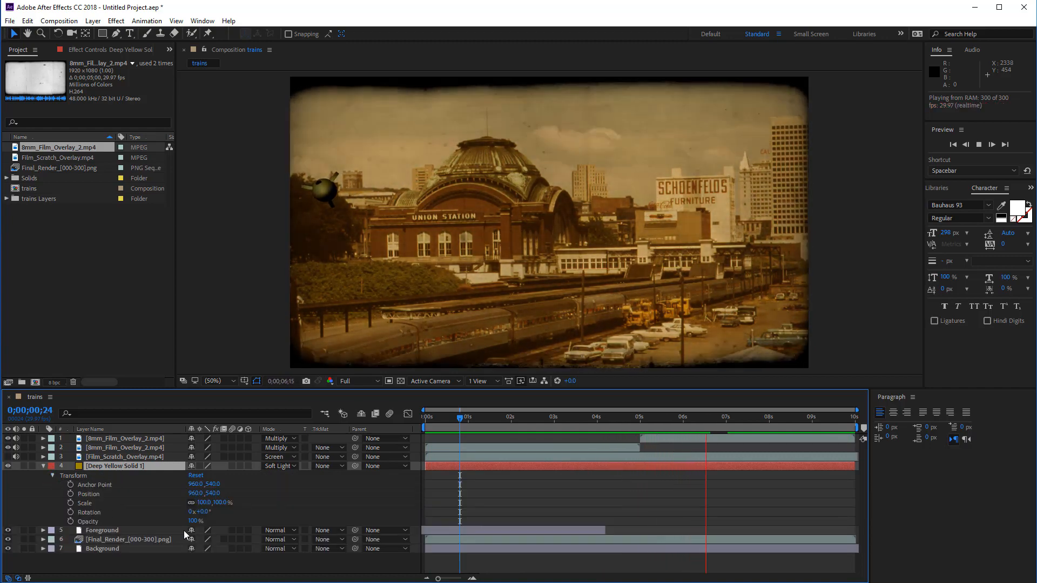
pyautogui.moveTo(193, 522); pyautogui.dragTo(167, 523)
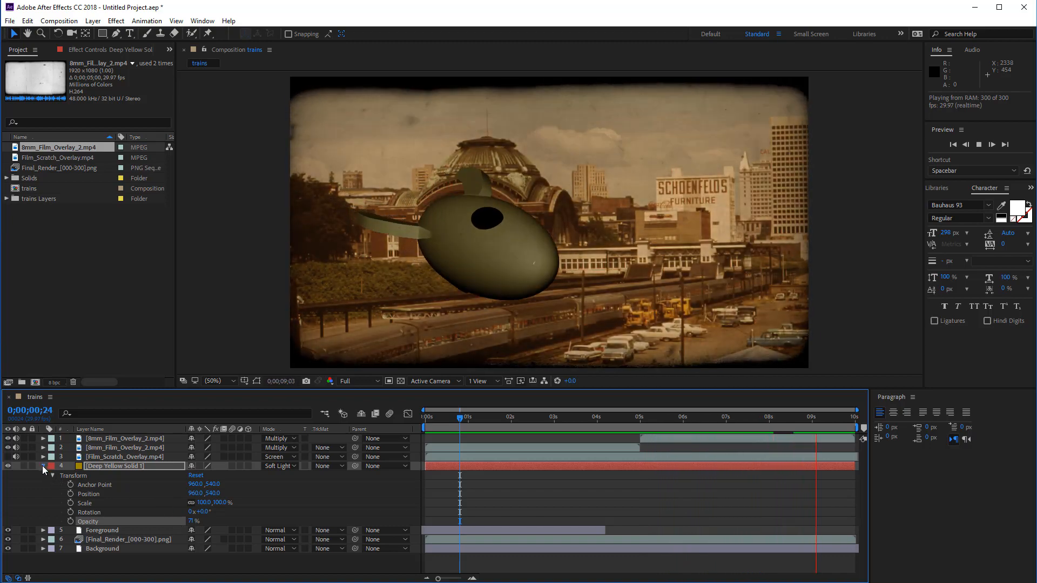
pyautogui.click(44, 466)
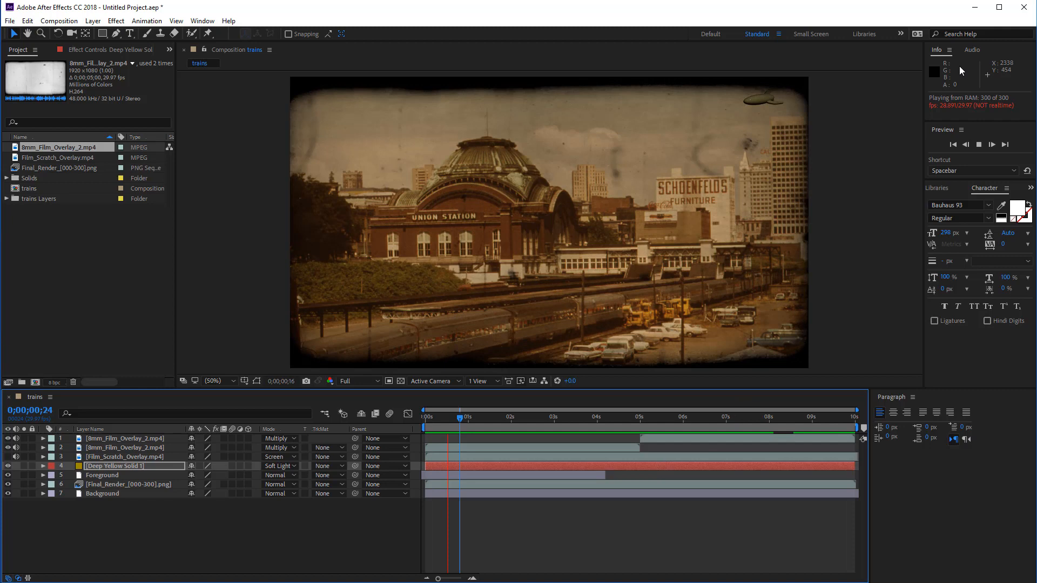
pyautogui.click(979, 144)
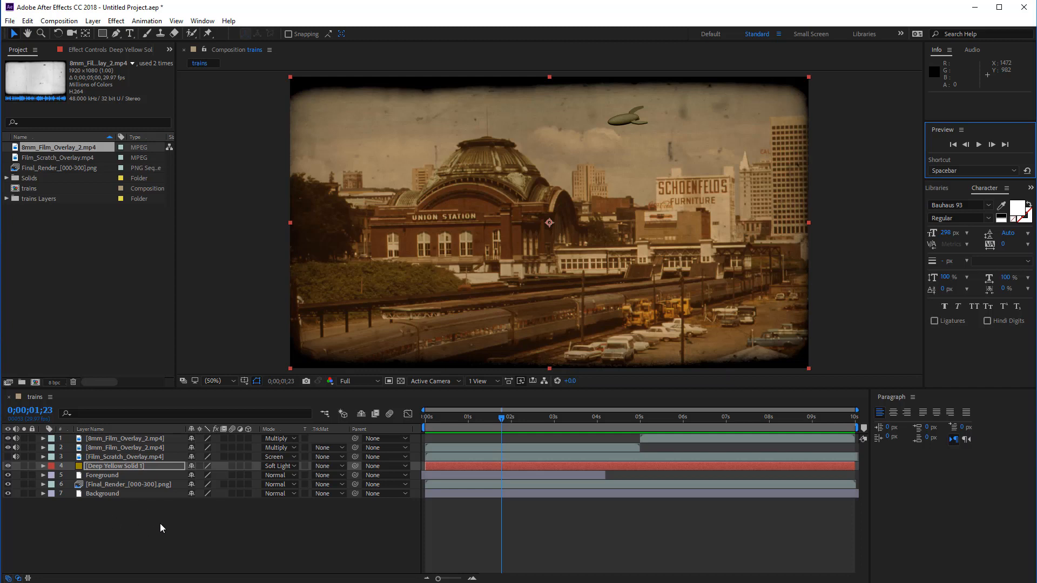
# - Save the project as Compositing.aep in the Compositing folder, overwriting the existing file
pyautogui.click(8, 20)
pyautogui.click(27, 20)
pyautogui.click(10, 20)
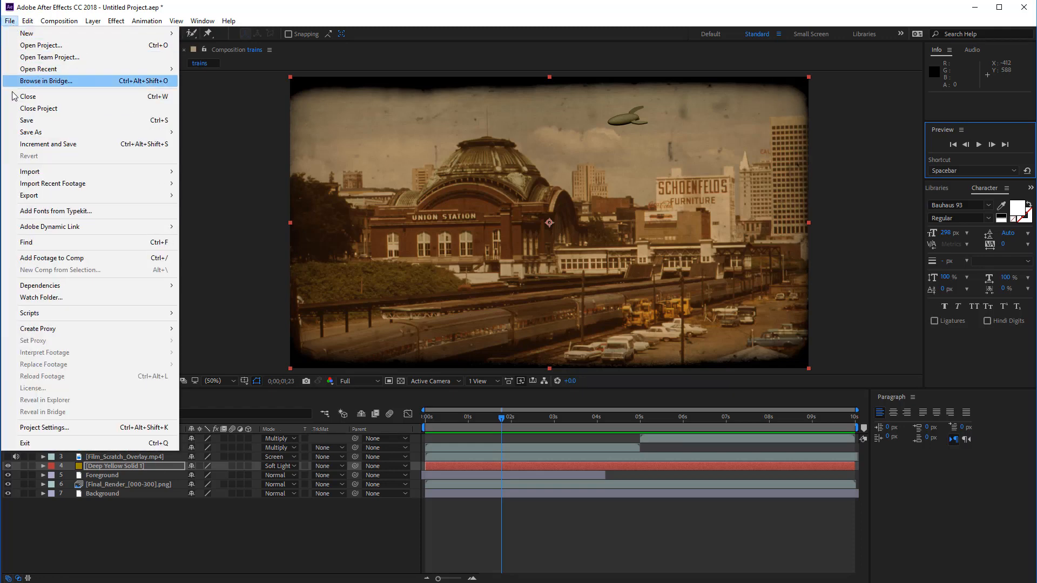
pyautogui.click(25, 120)
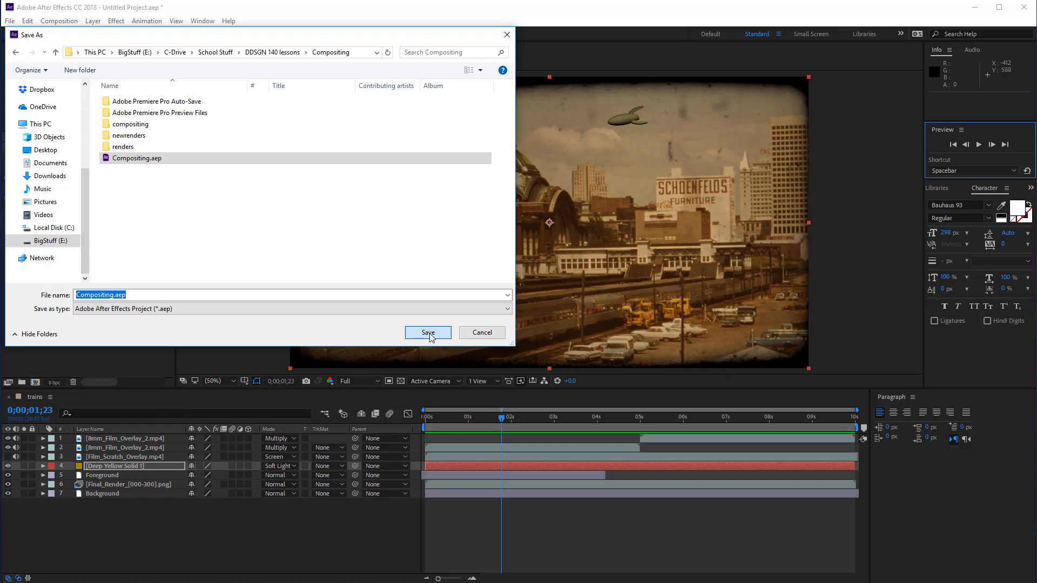
pyautogui.click(428, 333)
pyautogui.click(542, 319)
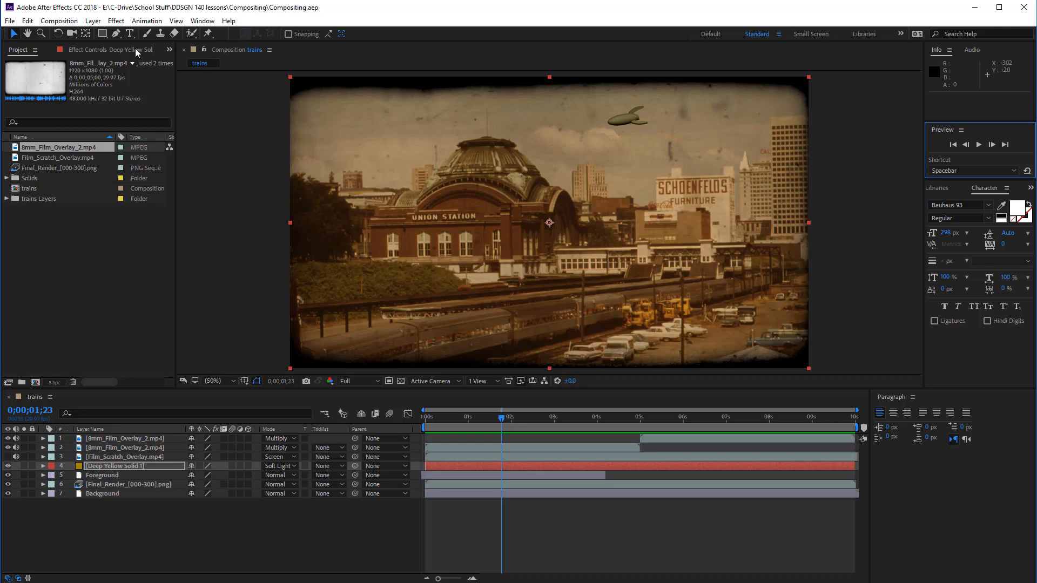
# - Export the trains composition to the Adobe Media Encoder queue
pyautogui.click(9, 21)
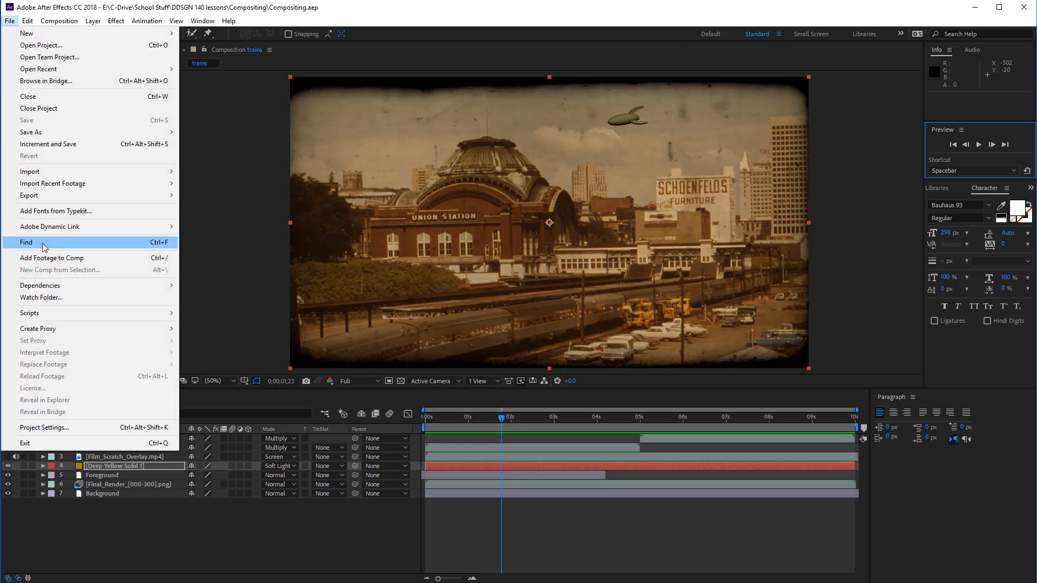
pyautogui.moveTo(51, 202)
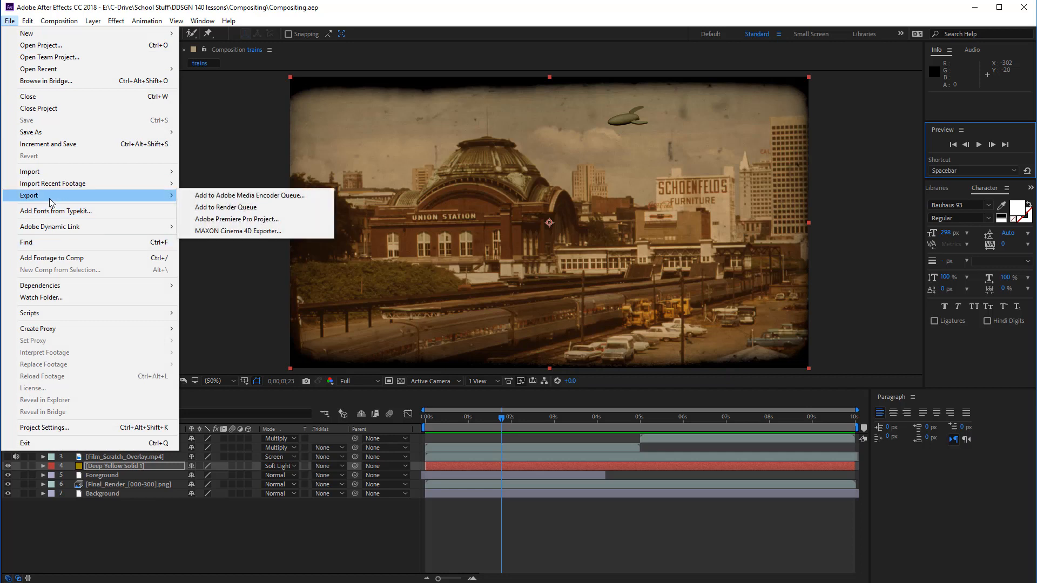
pyautogui.click(233, 201)
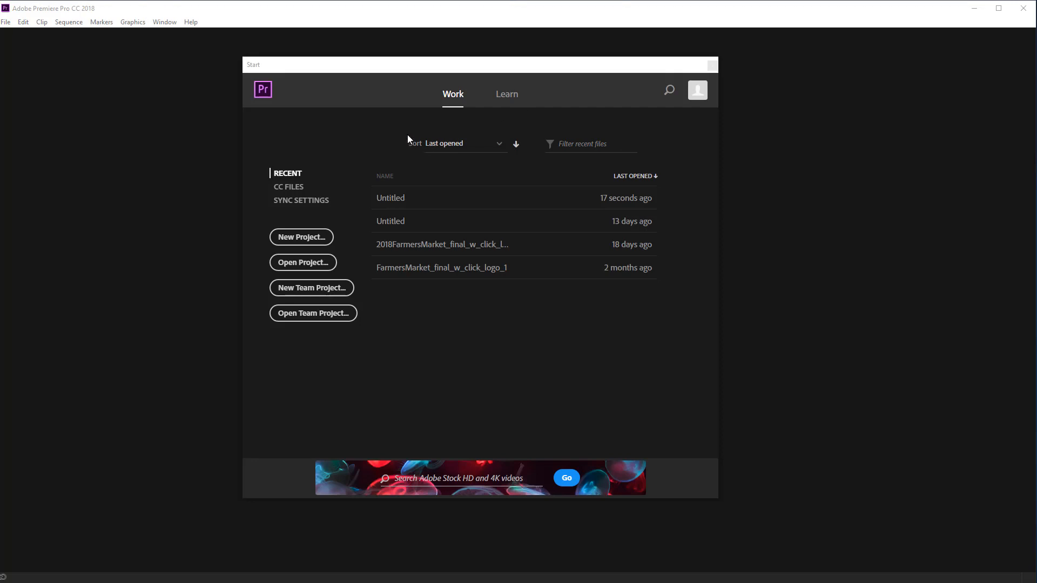
# - Switch to Adobe Premiere Pro and create a new project named Untitled in the Compostiting 2018 folder
pyautogui.click(313, 243)
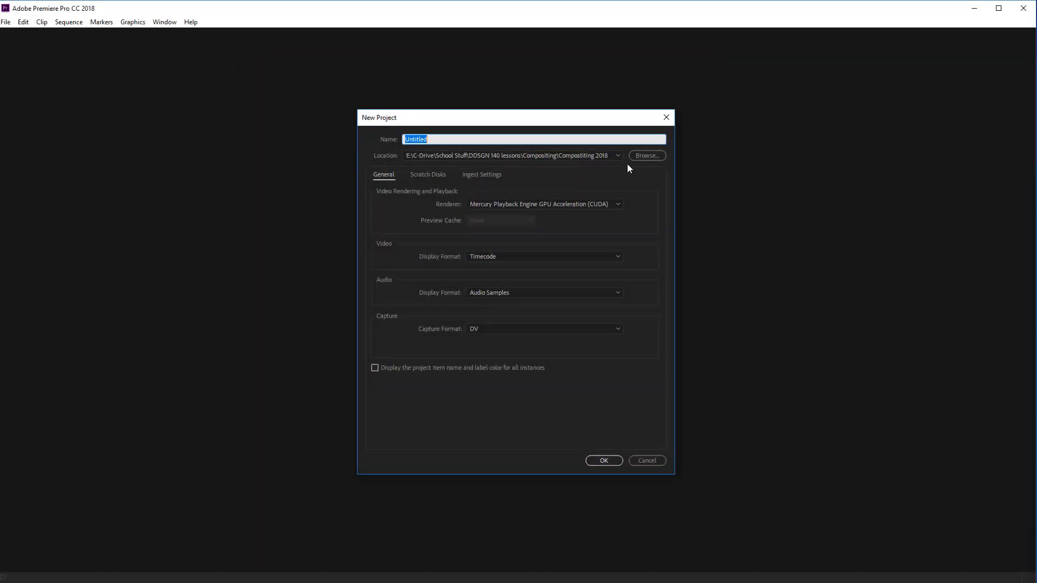
pyautogui.click(598, 460)
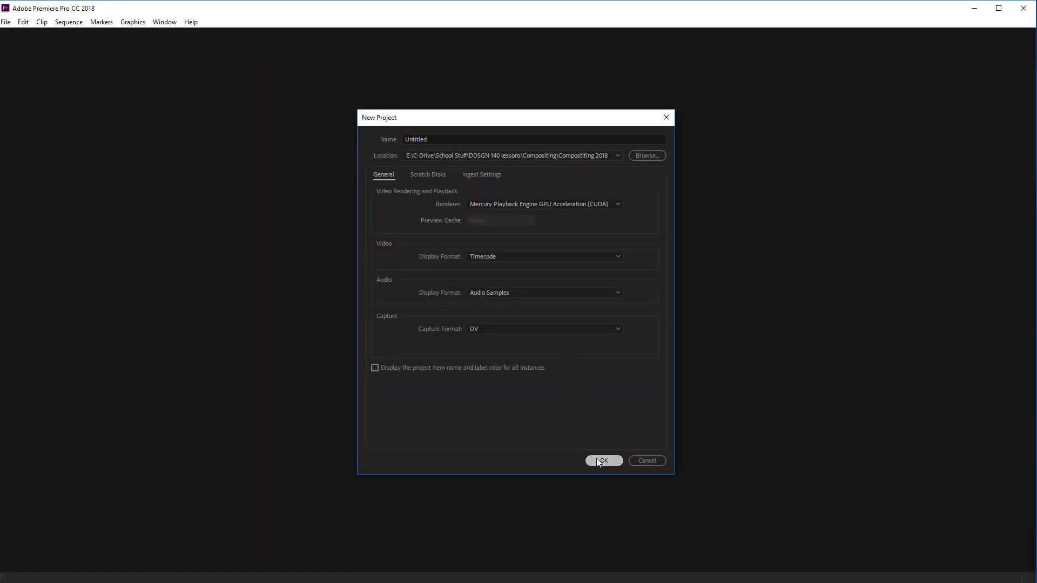
pyautogui.click(547, 306)
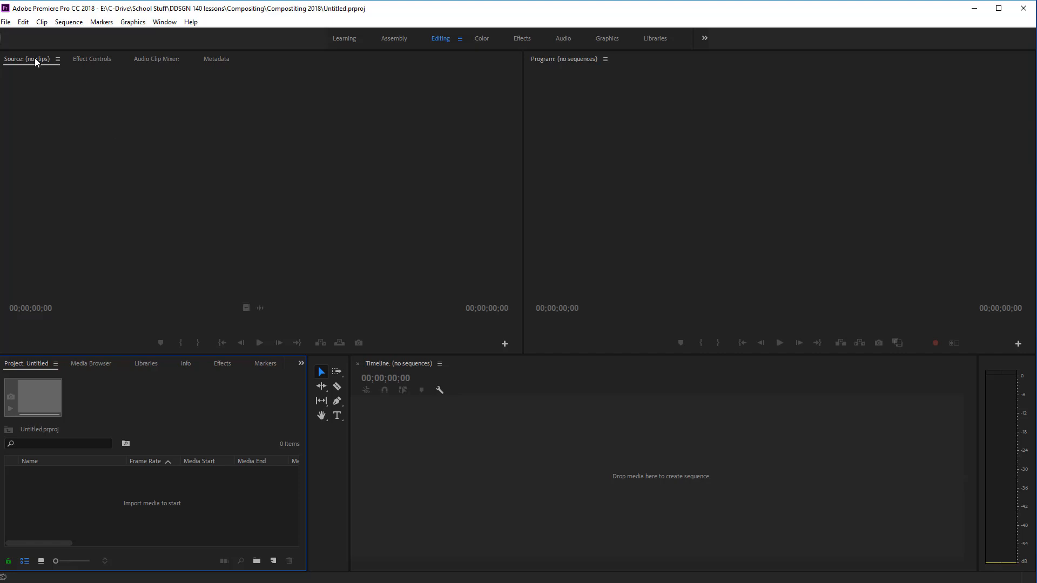
# - Import the trains composition from Compositing.aep through Adobe Dynamic Link
pyautogui.click(6, 23)
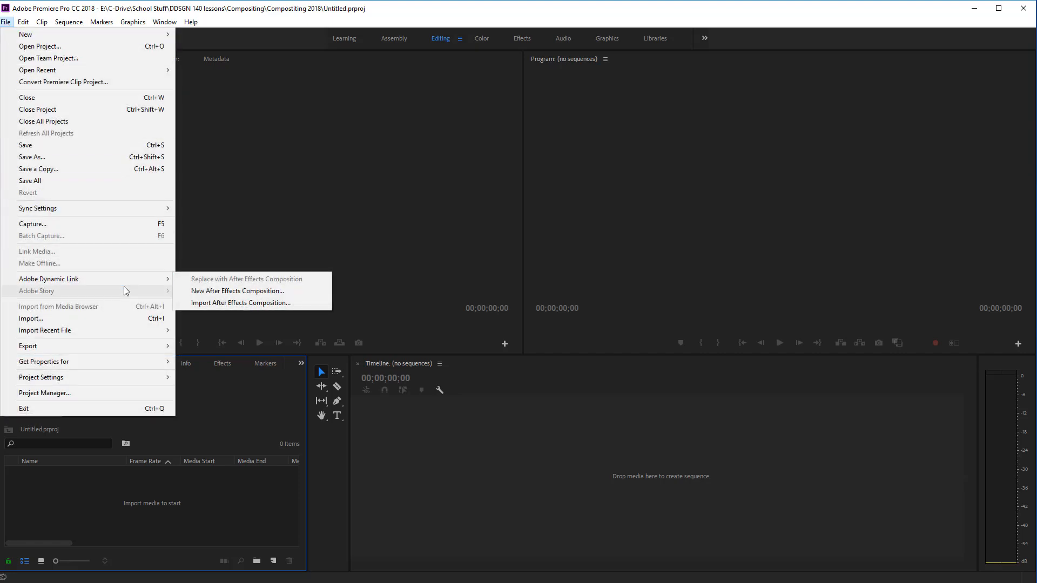
pyautogui.click(227, 303)
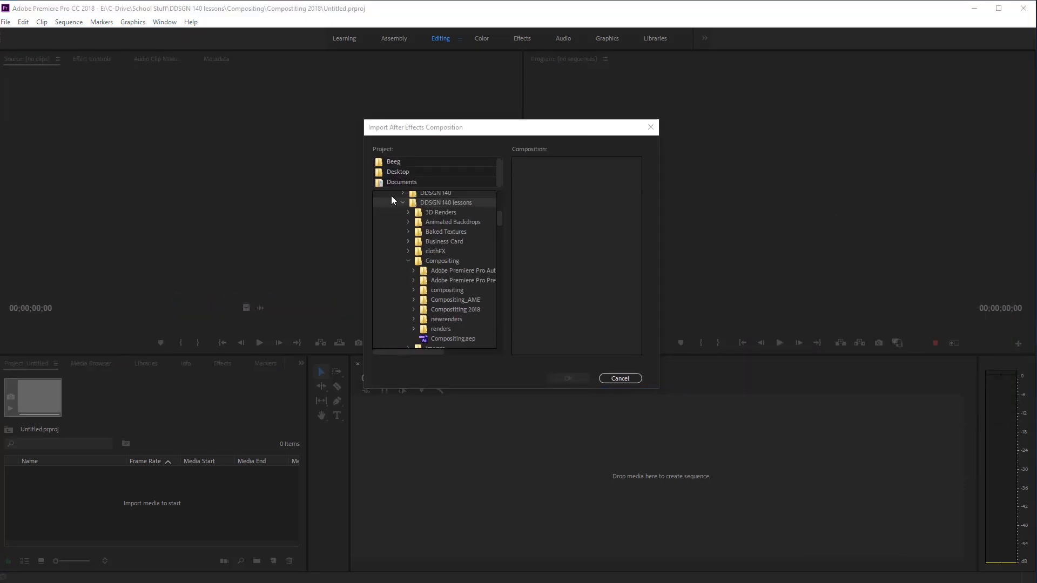
pyautogui.click(464, 340)
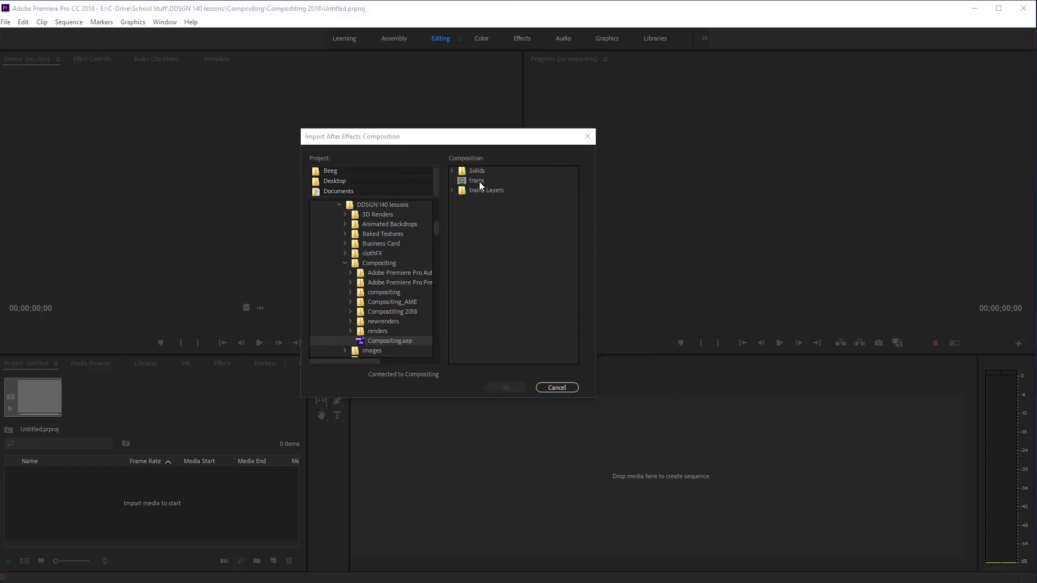
pyautogui.click(478, 181)
pyautogui.click(505, 388)
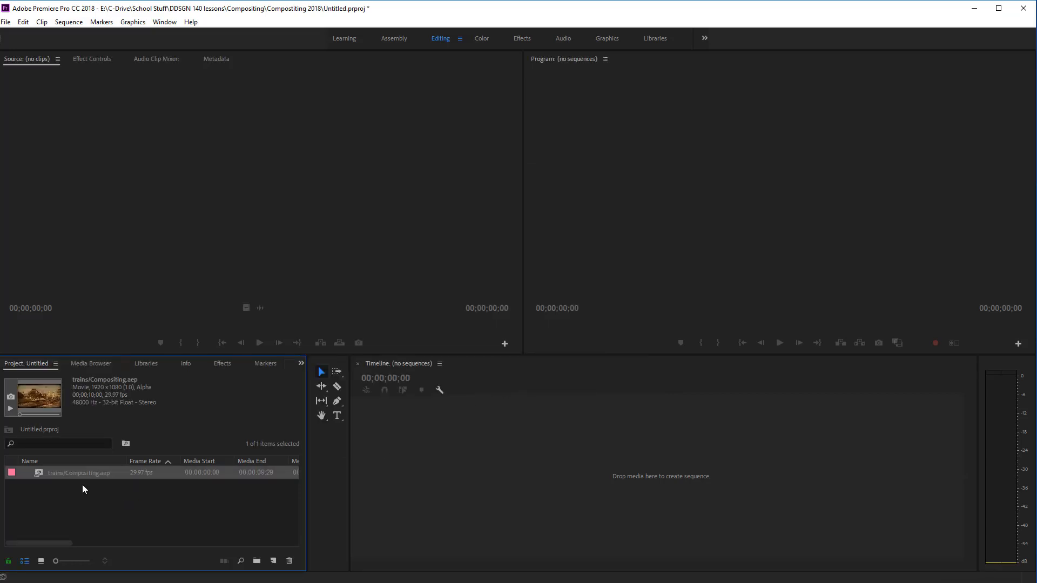
# - Open the imported trains/Compositing.aep clip in the Source monitor and scrub through its opening to 00;00;01;01
pyautogui.doubleClick(37, 475)
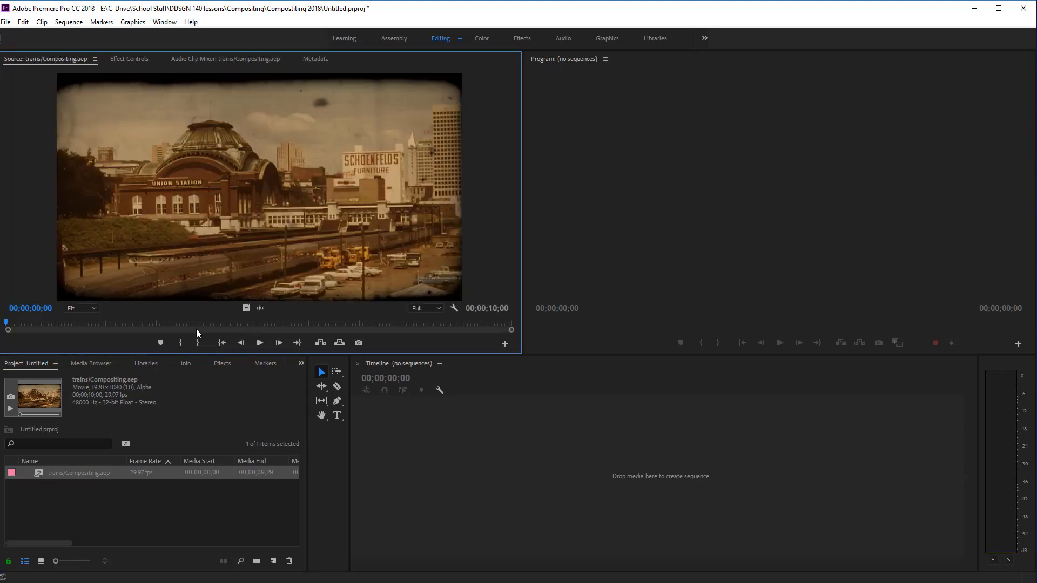
pyautogui.click(72, 324)
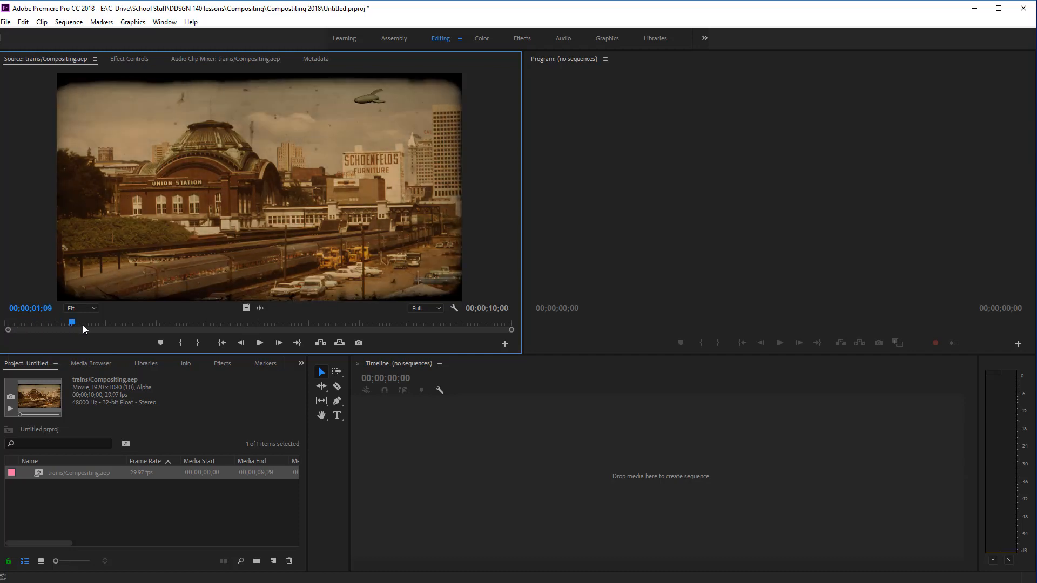
pyautogui.moveTo(83, 325); pyautogui.dragTo(53, 341)
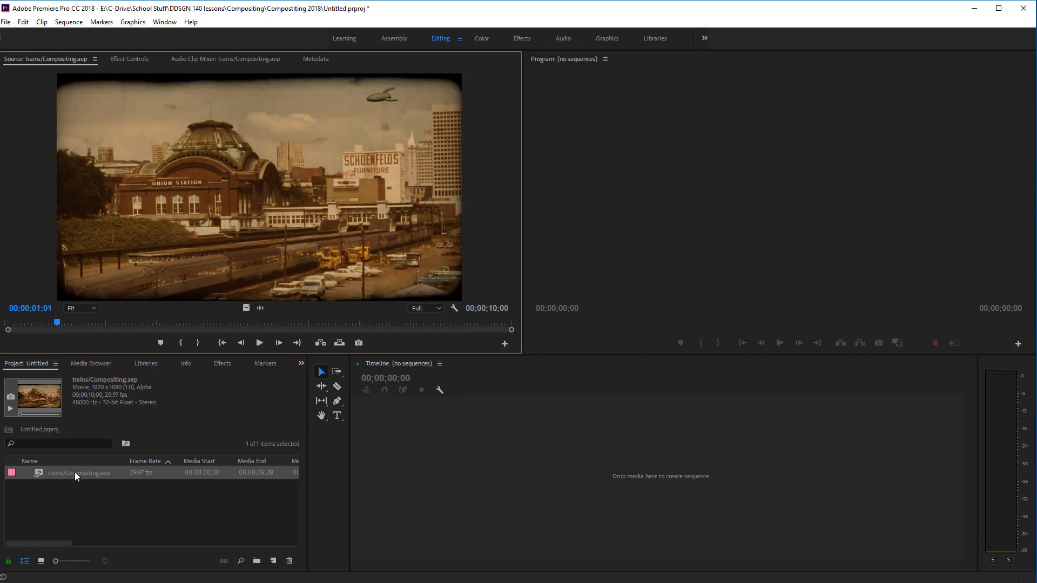
# - Create a new sequence from the trains/Compositing.aep clip and start its playback in the Program monitor
pyautogui.rightClick(74, 472)
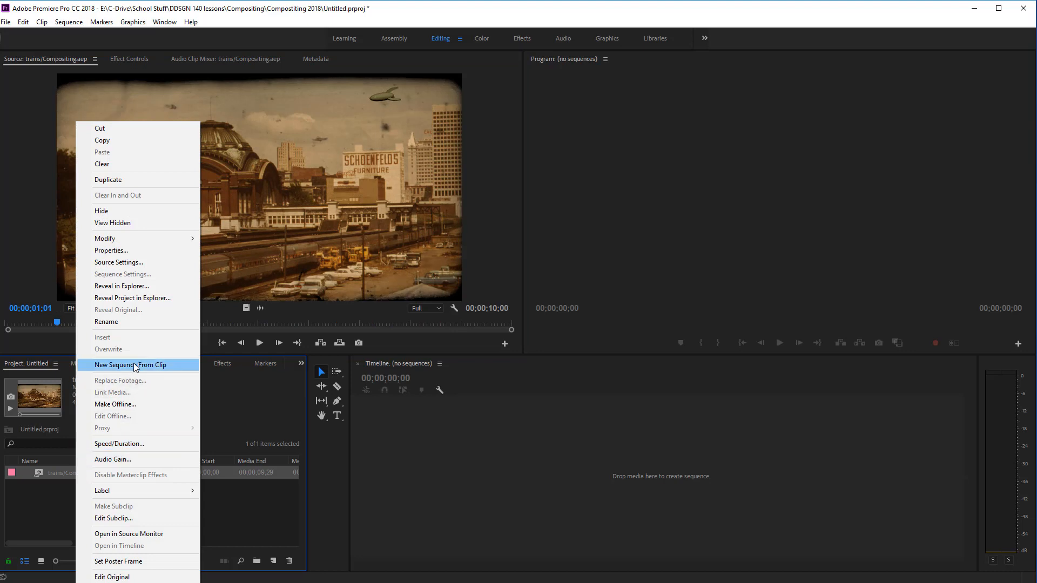
pyautogui.click(130, 365)
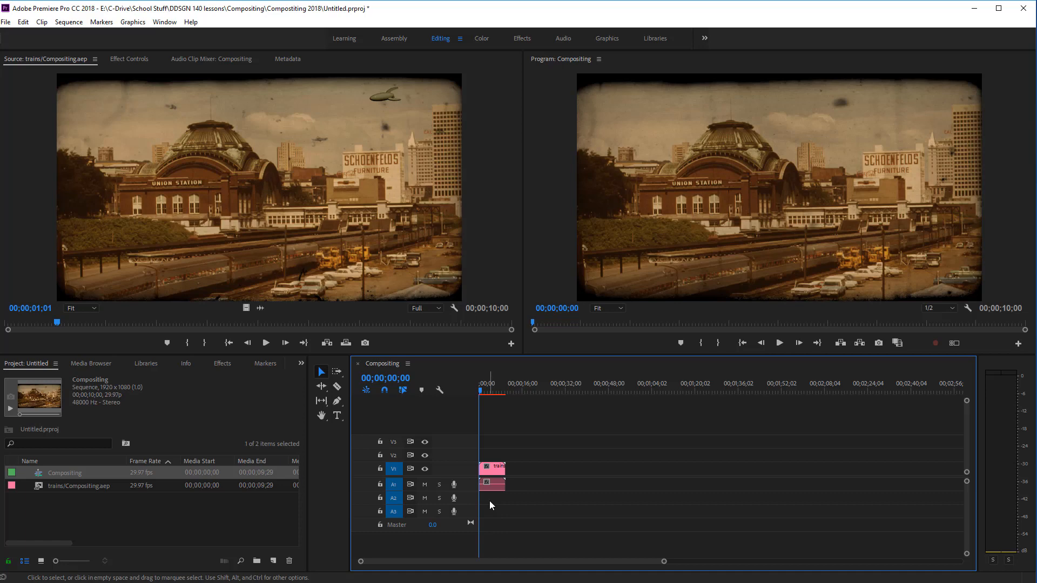
pyautogui.click(779, 343)
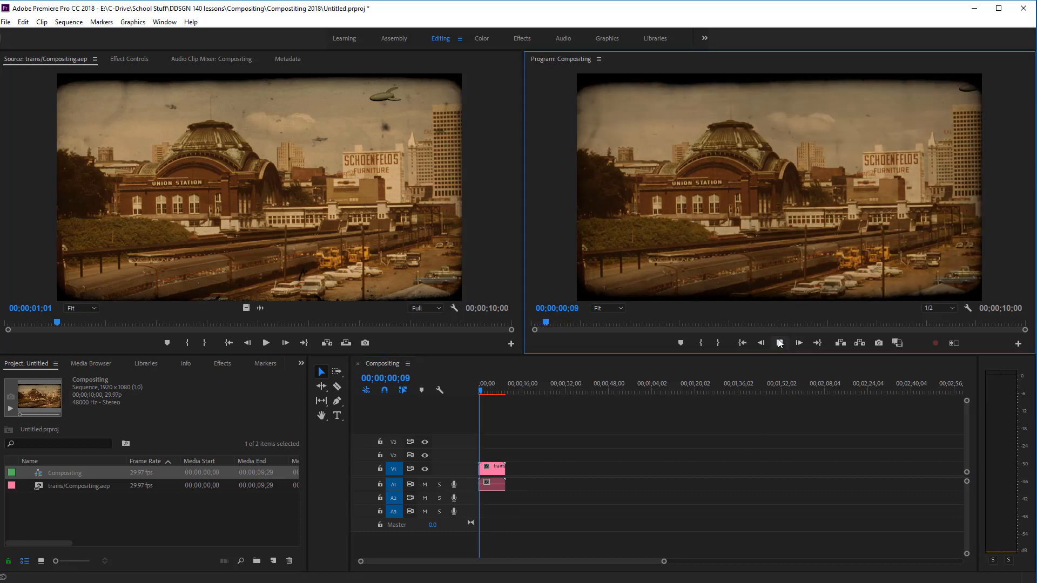